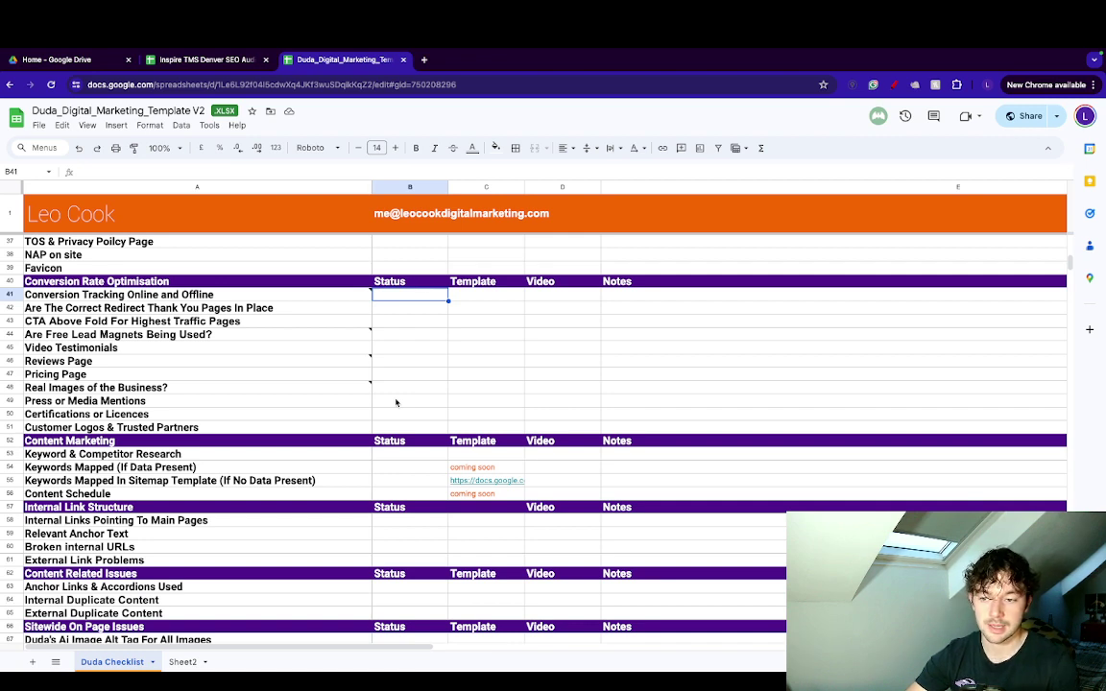
Review the Conversion Rate Optimisation checklist and read the notes on the lead magnets, reviews page and real business images items.
scroll(360, 482, "up", 1)
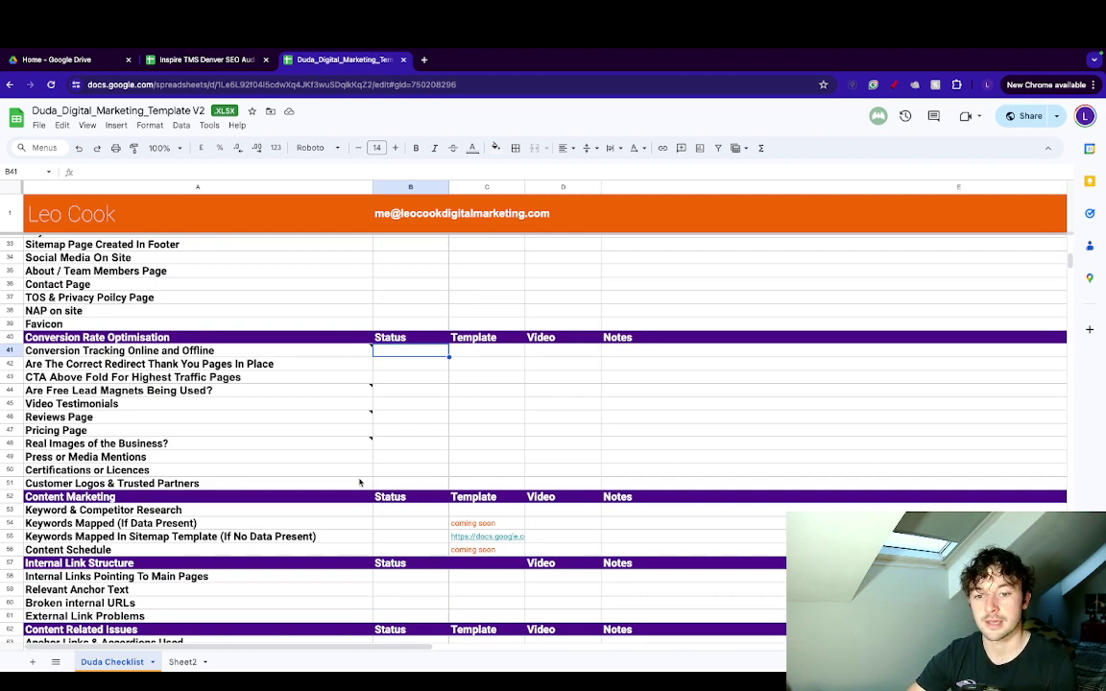
scroll(360, 482, "up", 3)
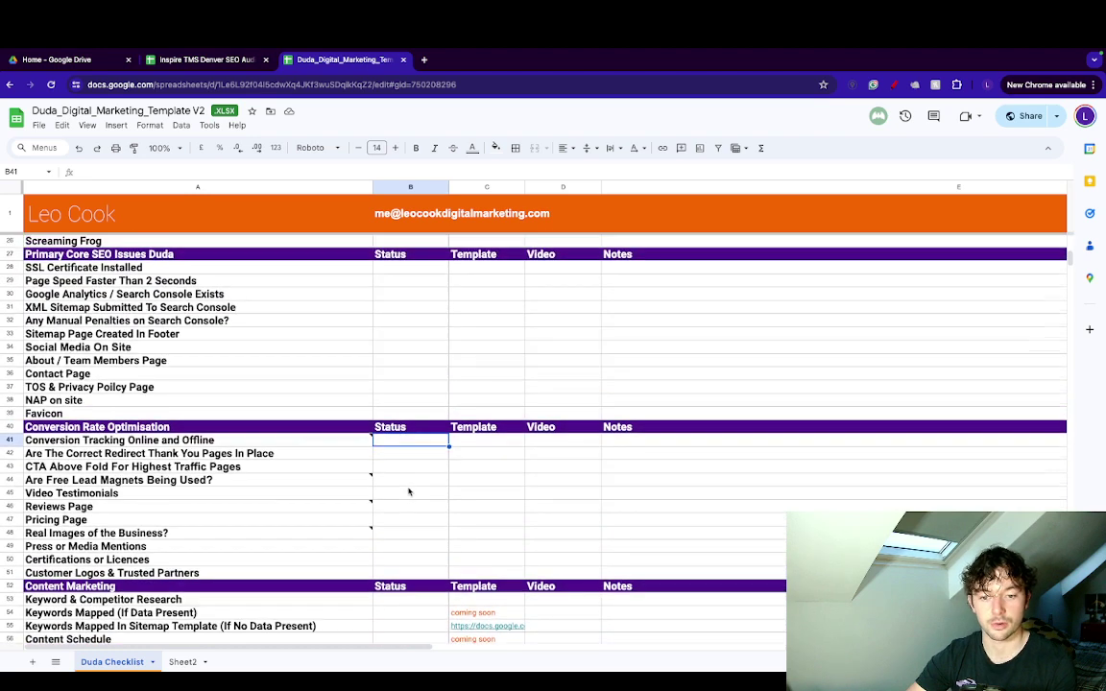
scroll(408, 492, "down", 5)
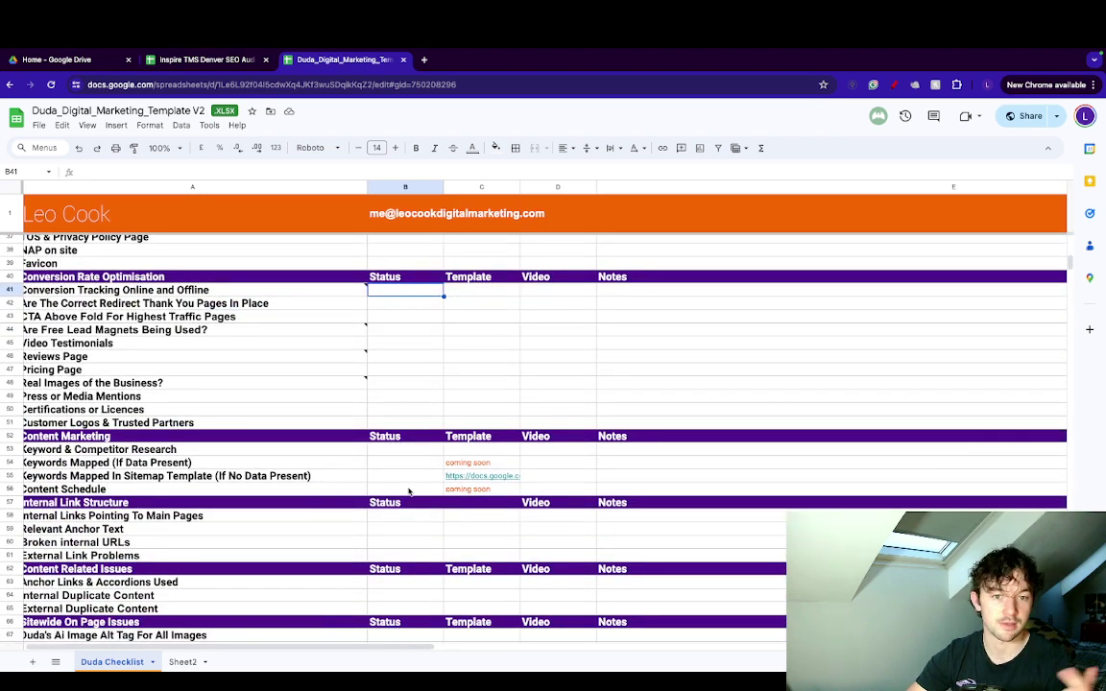
left_click(338, 330)
left_click(345, 355)
left_click(348, 381)
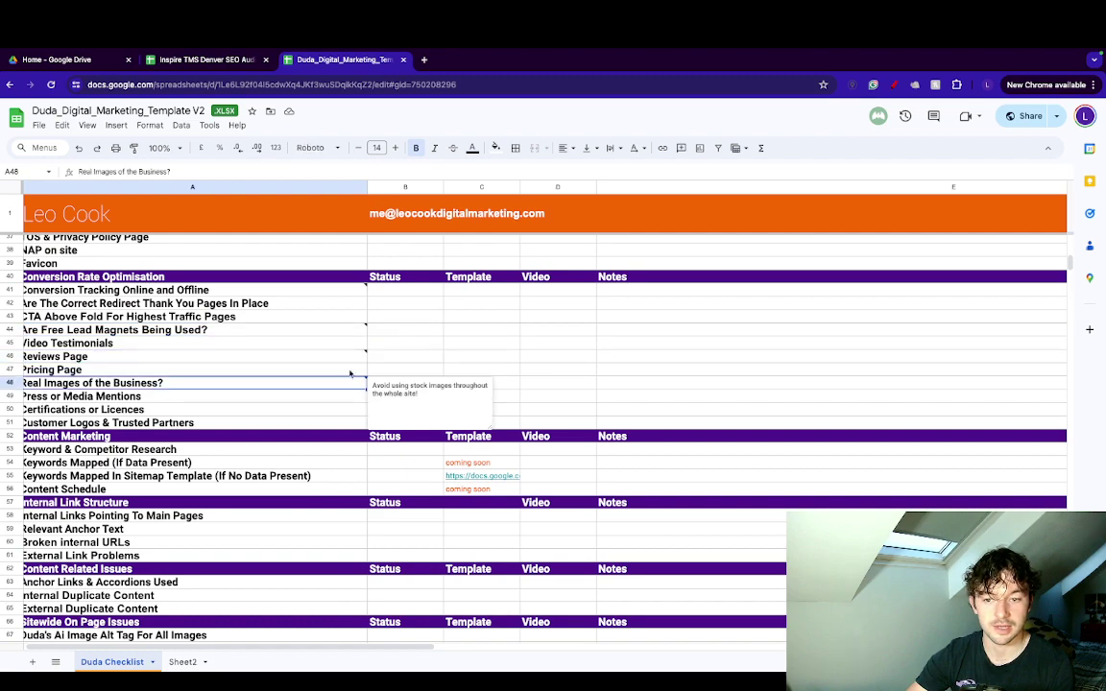
Go through the Content Marketing items on keyword and competitor research, keyword mapping with data, and keyword mapping in the sitemap template.
scroll(384, 365, "down", 1)
scroll(391, 348, "down", 2)
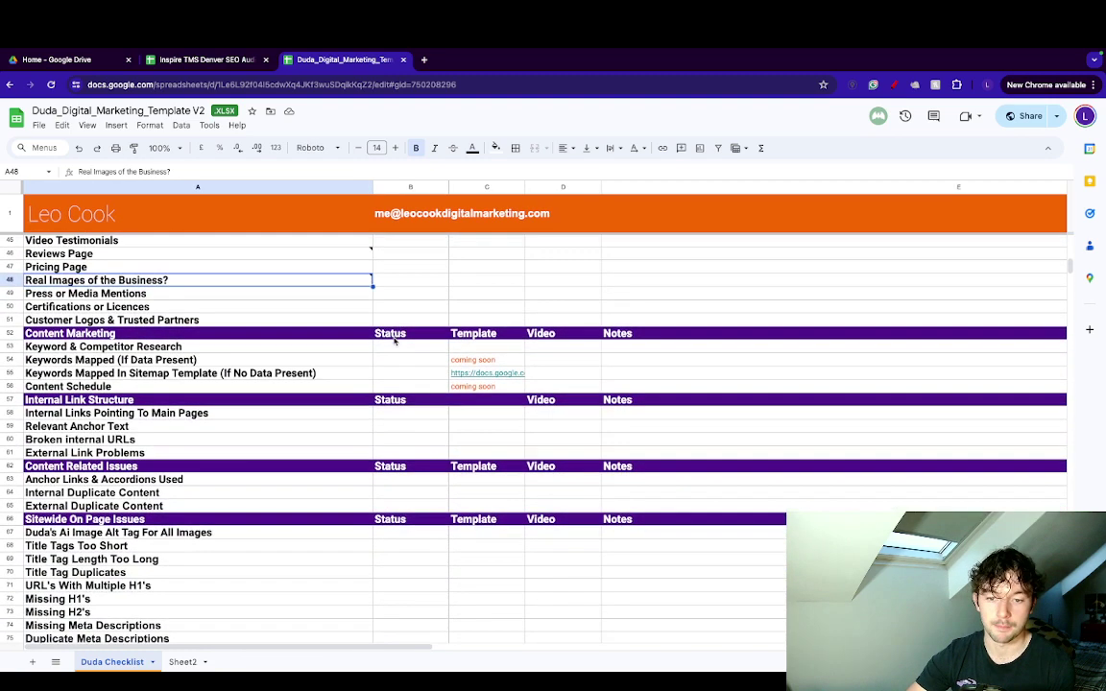
left_click(424, 350)
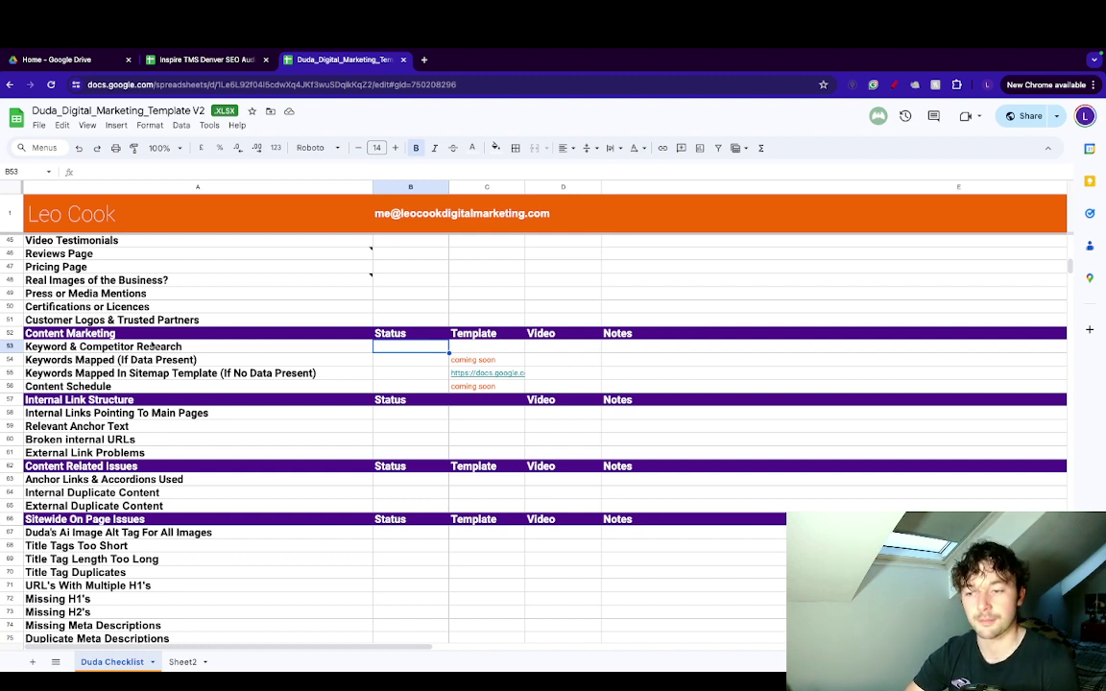
left_click(123, 350)
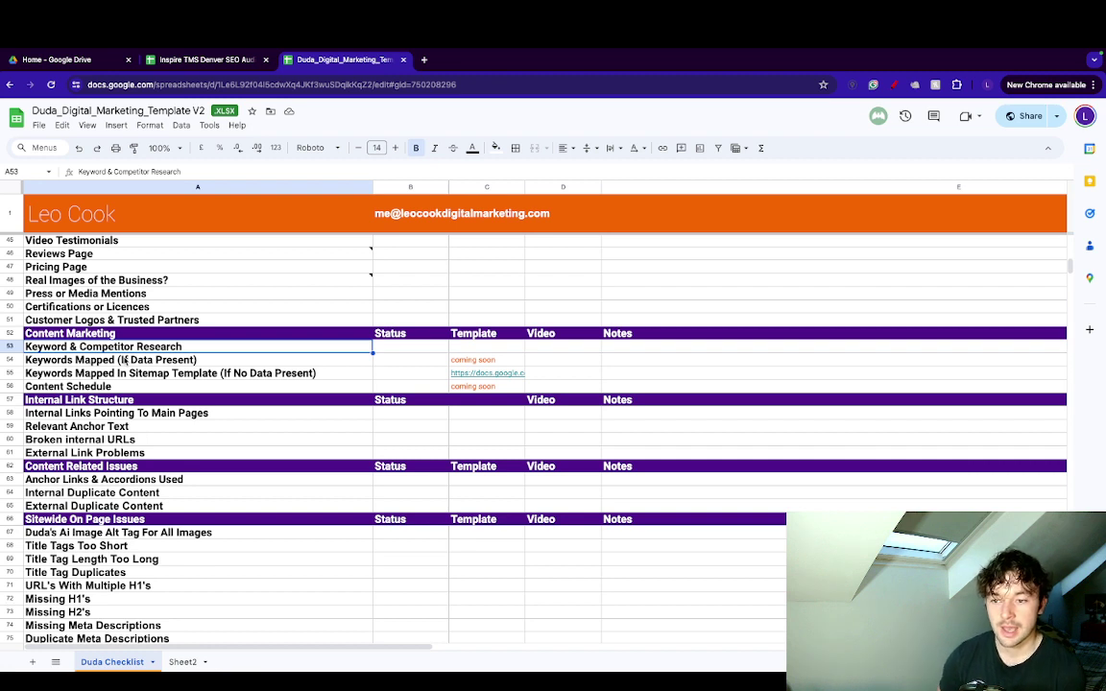
left_click(124, 360)
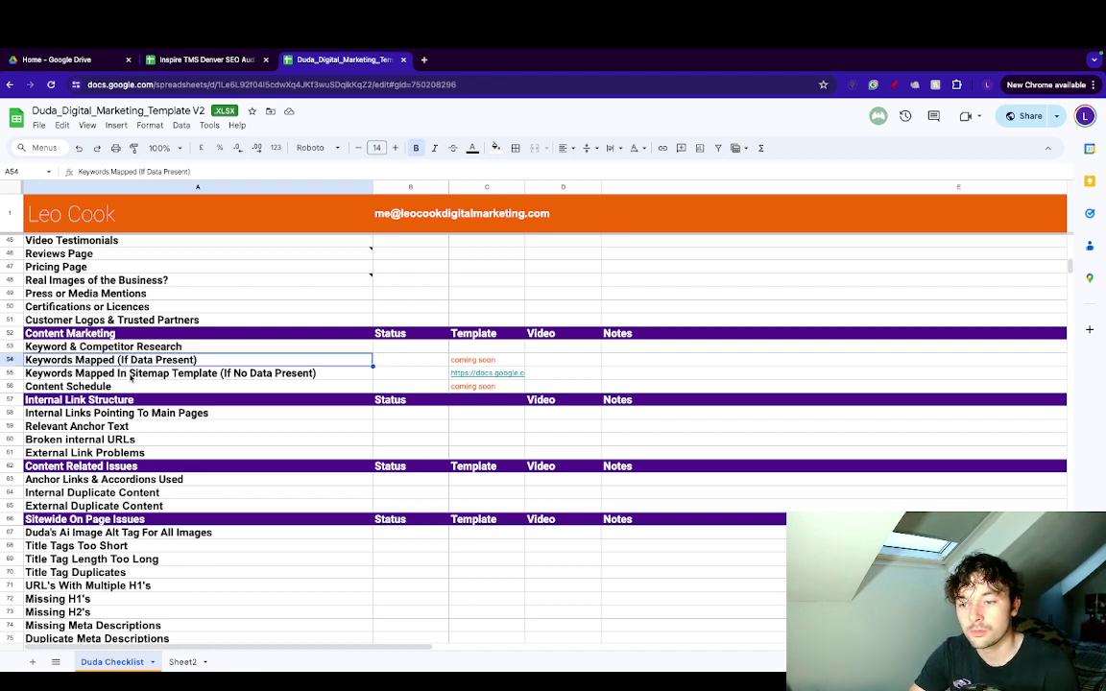
left_click(131, 376)
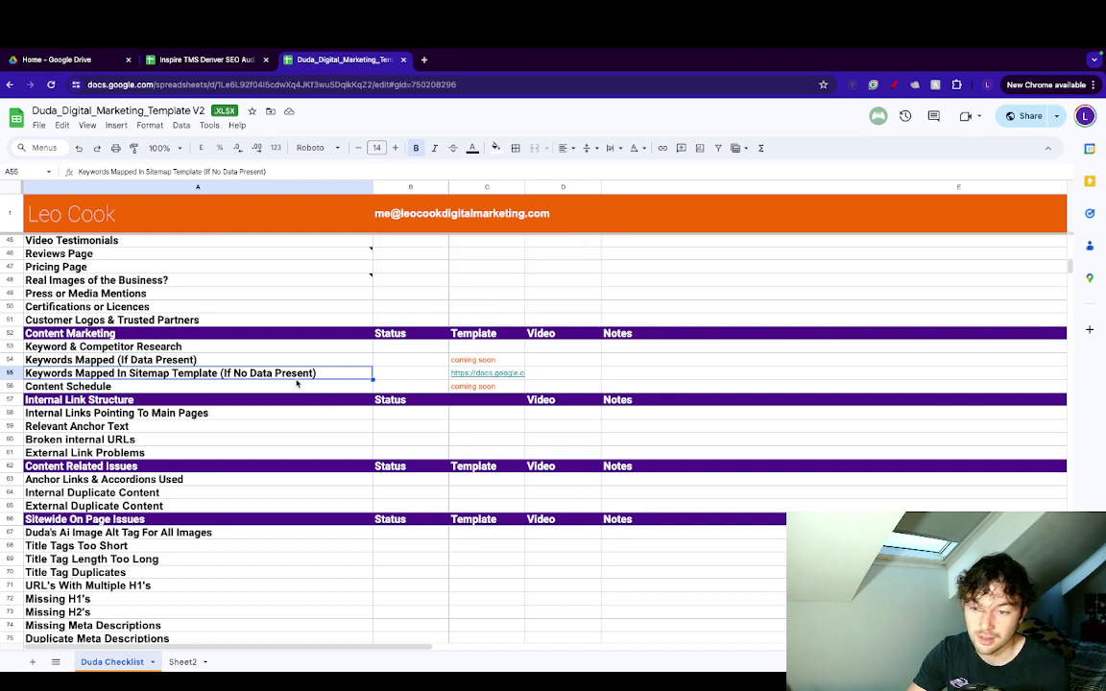
key("Down")
key("Up")
key("Up")
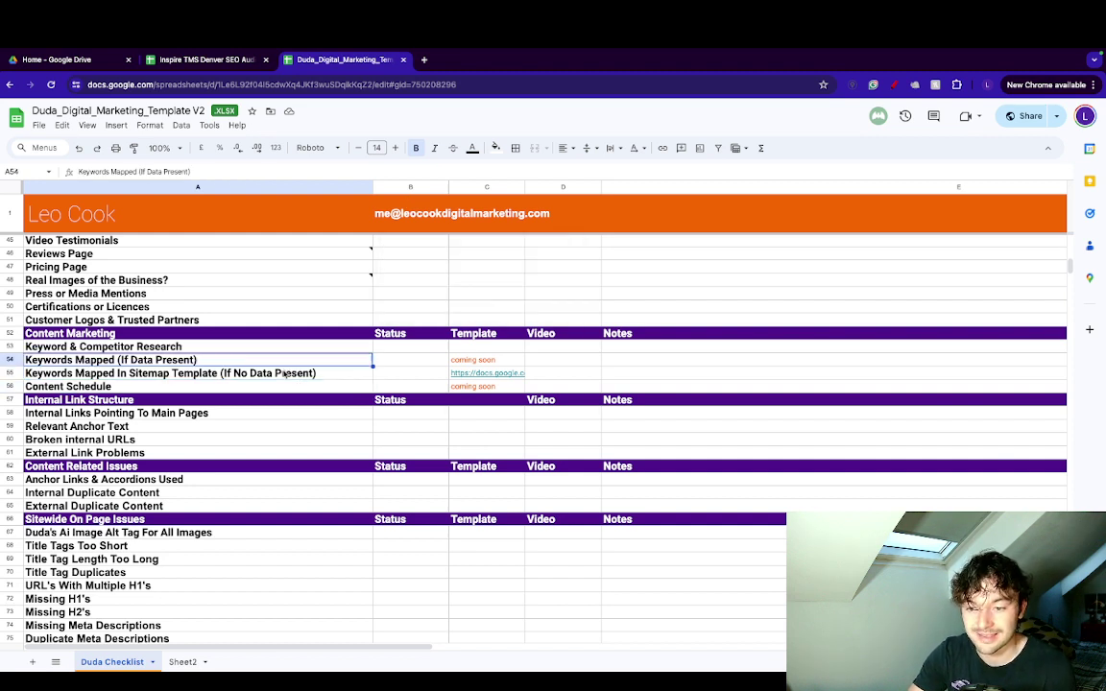
left_click(287, 371)
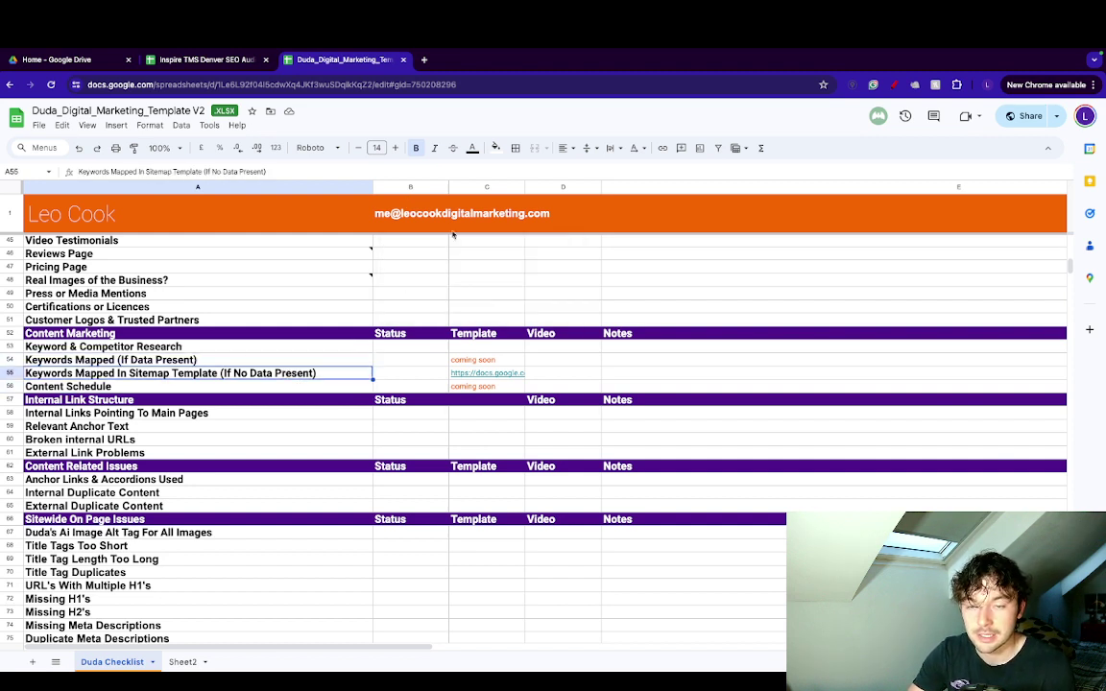
Search Google for "ask the public" in a new browser tab.
left_click(423, 60)
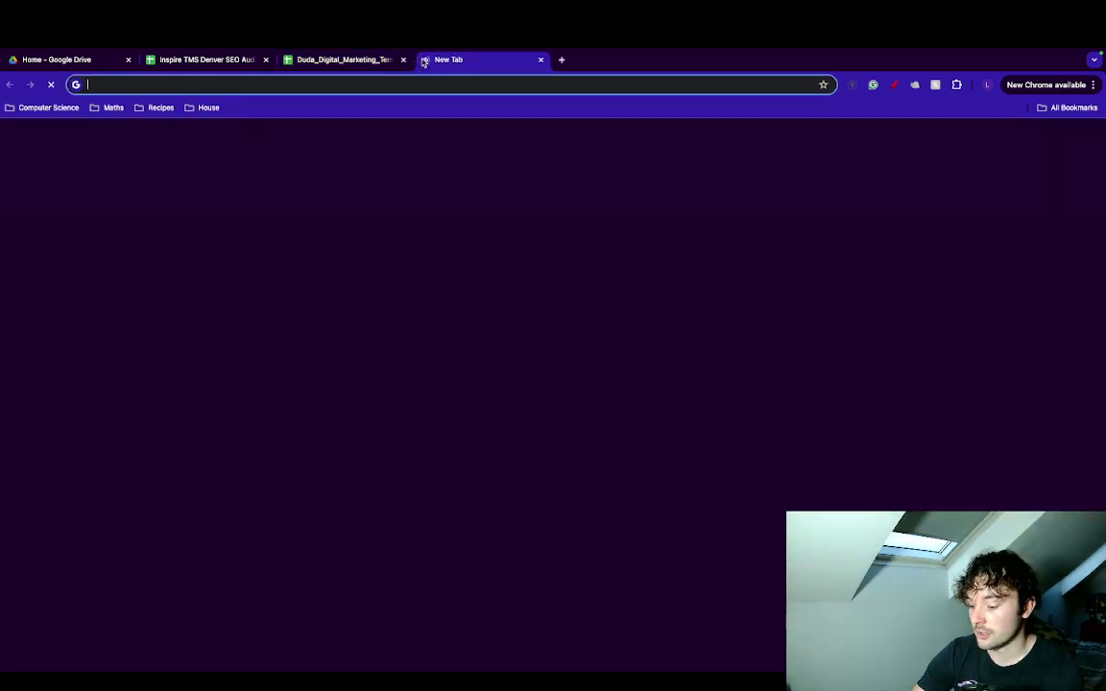
type("ask th")
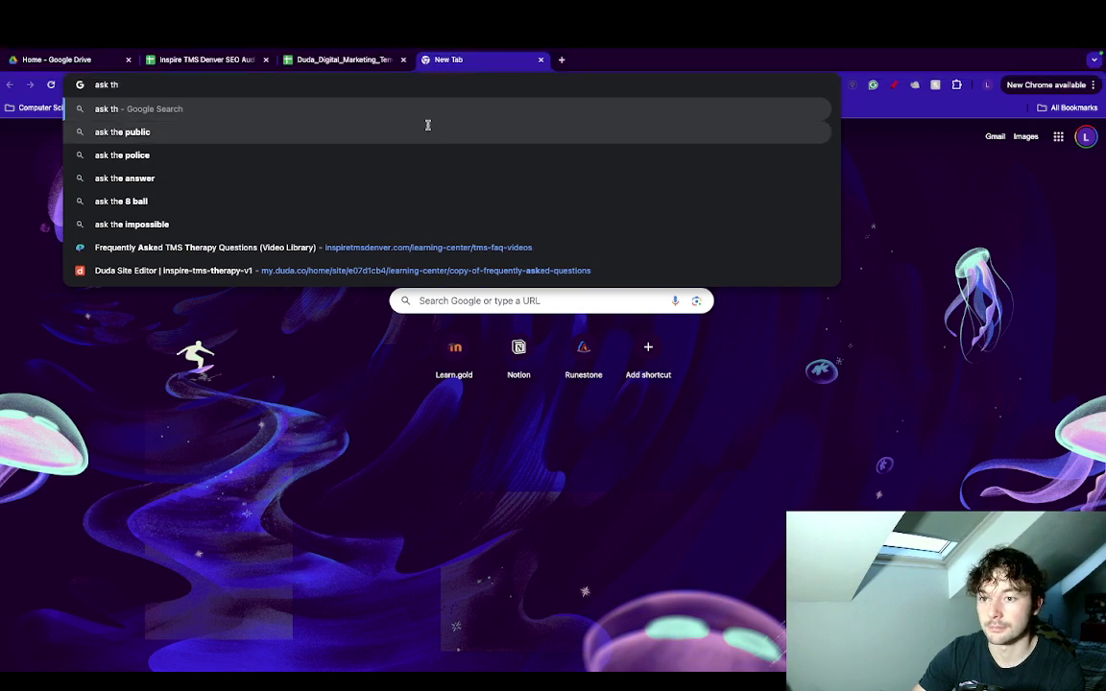
left_click(428, 124)
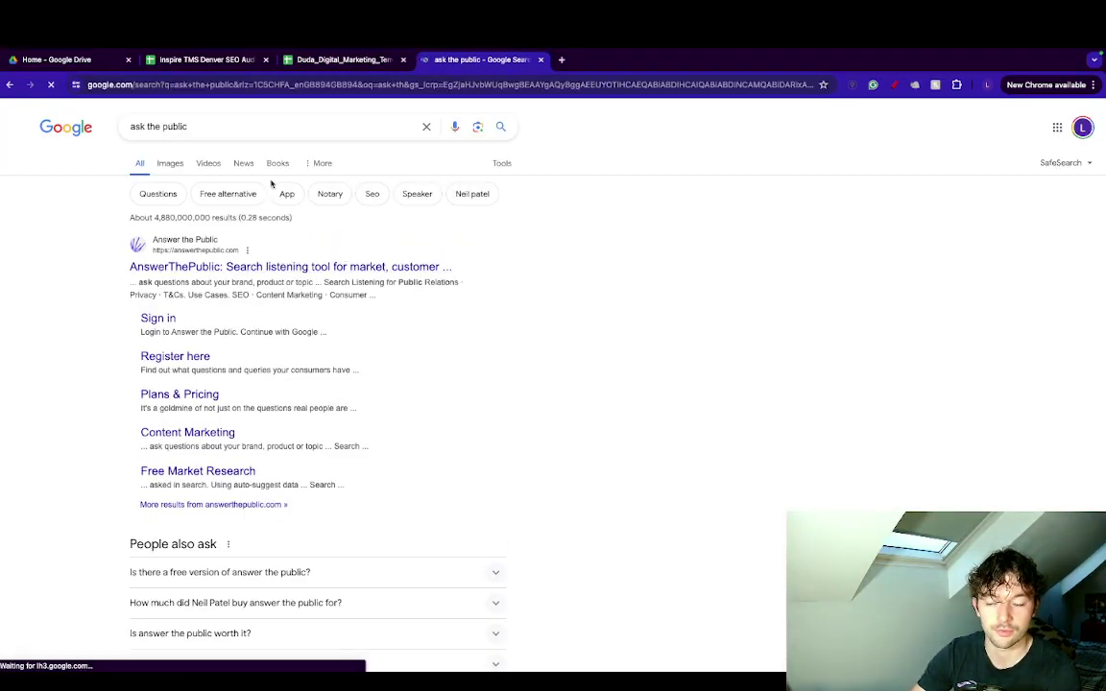
triple_click(227, 123)
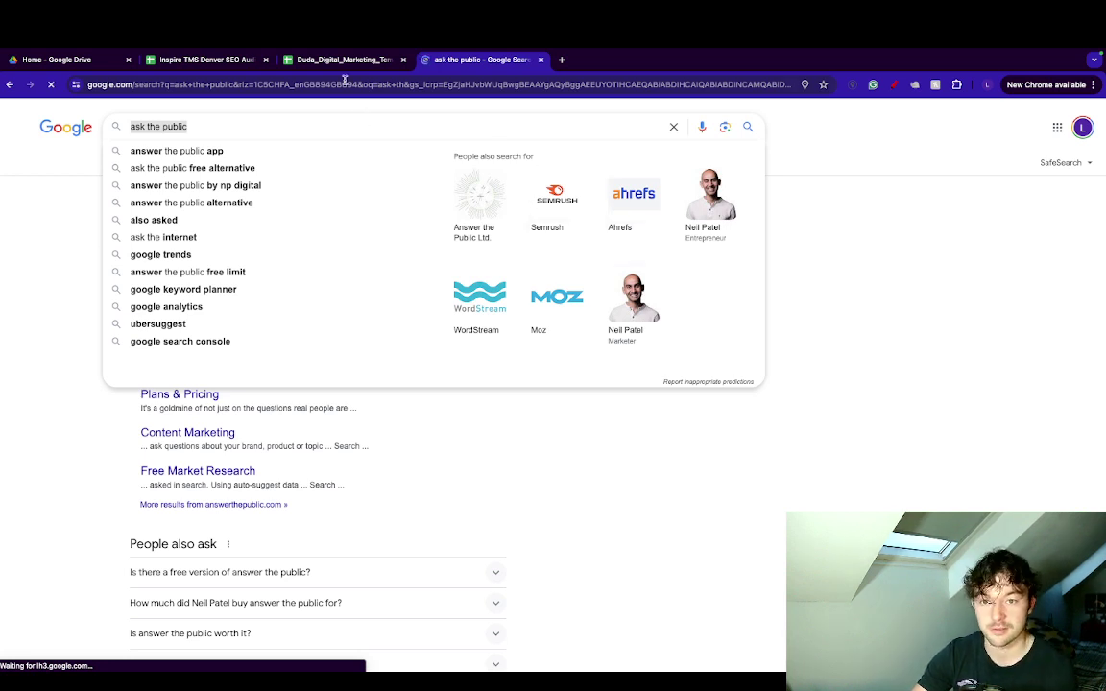
Return to the Duda checklist and open the sitemap template linked beside Keywords Mapped In Sitemap Template (If No Data Present).
left_click(310, 59)
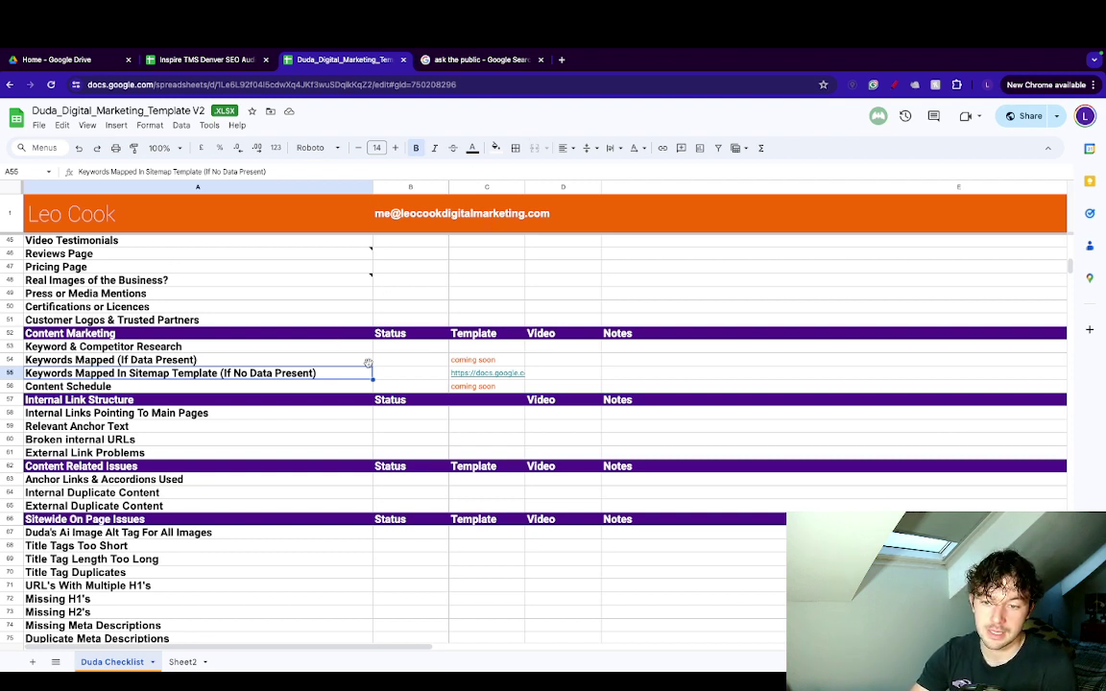
left_click(261, 348)
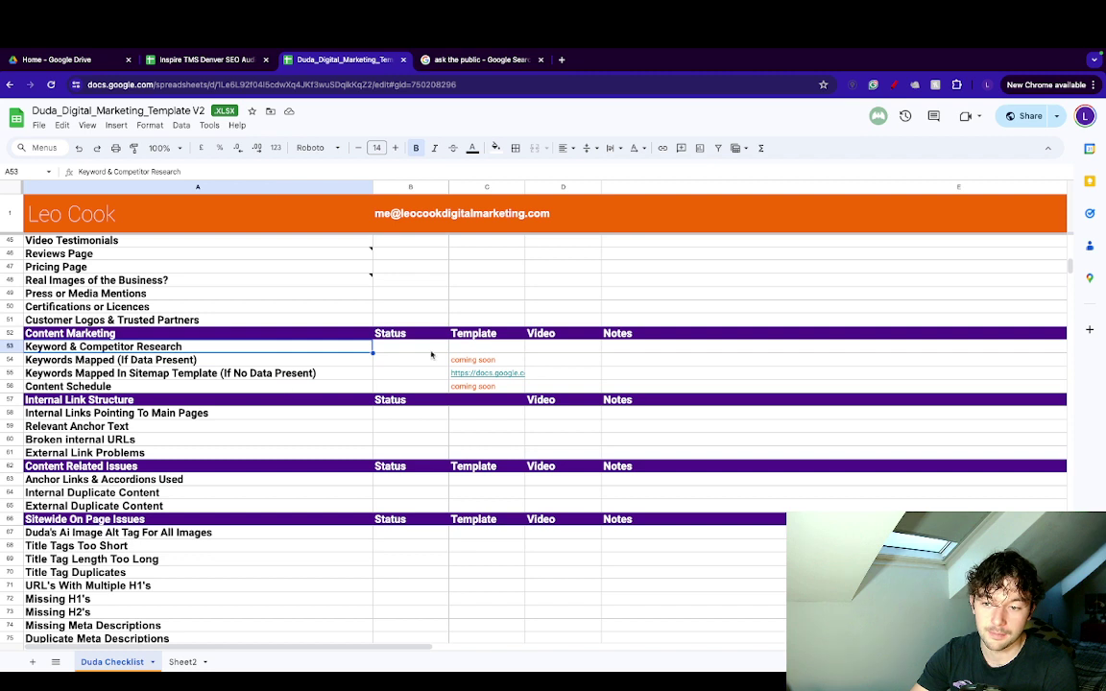
left_click(487, 374)
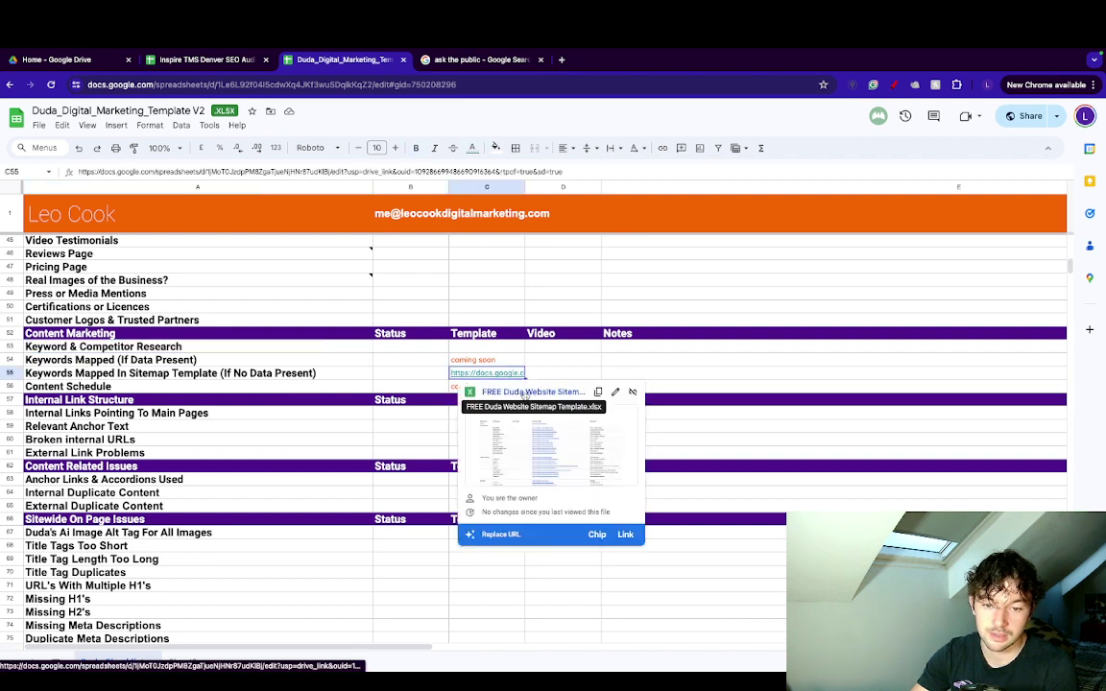
left_click(529, 394)
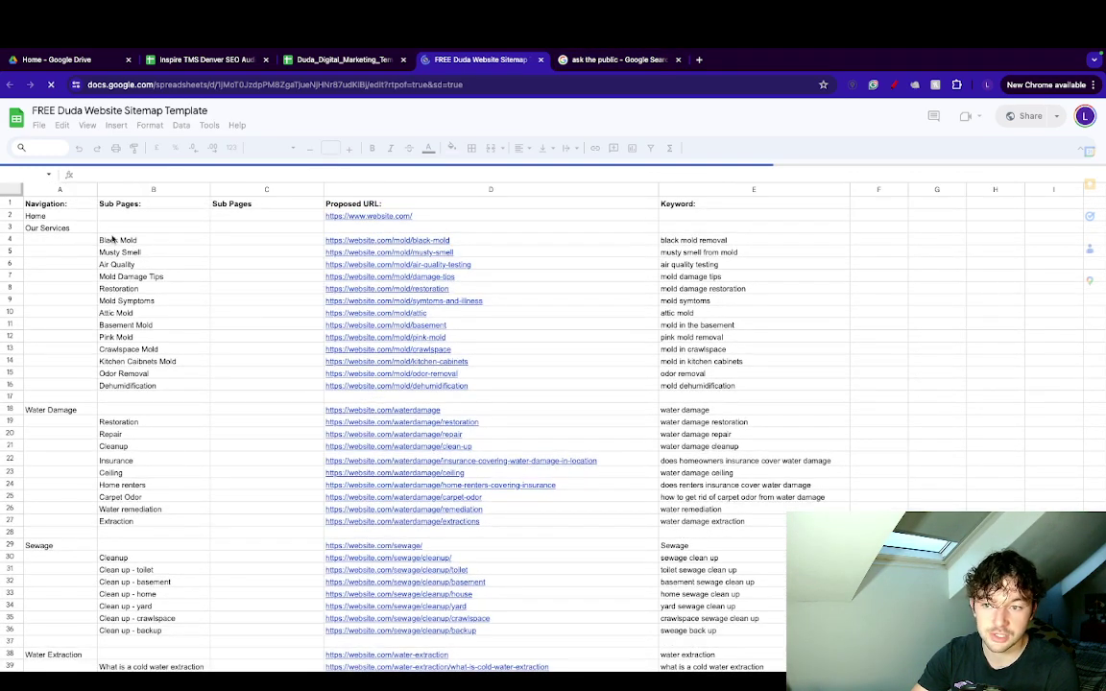
Examine how the sitemap template pairs sub pages with proposed URLs and keywords, starting with the Black Mold row.
left_click(471, 243)
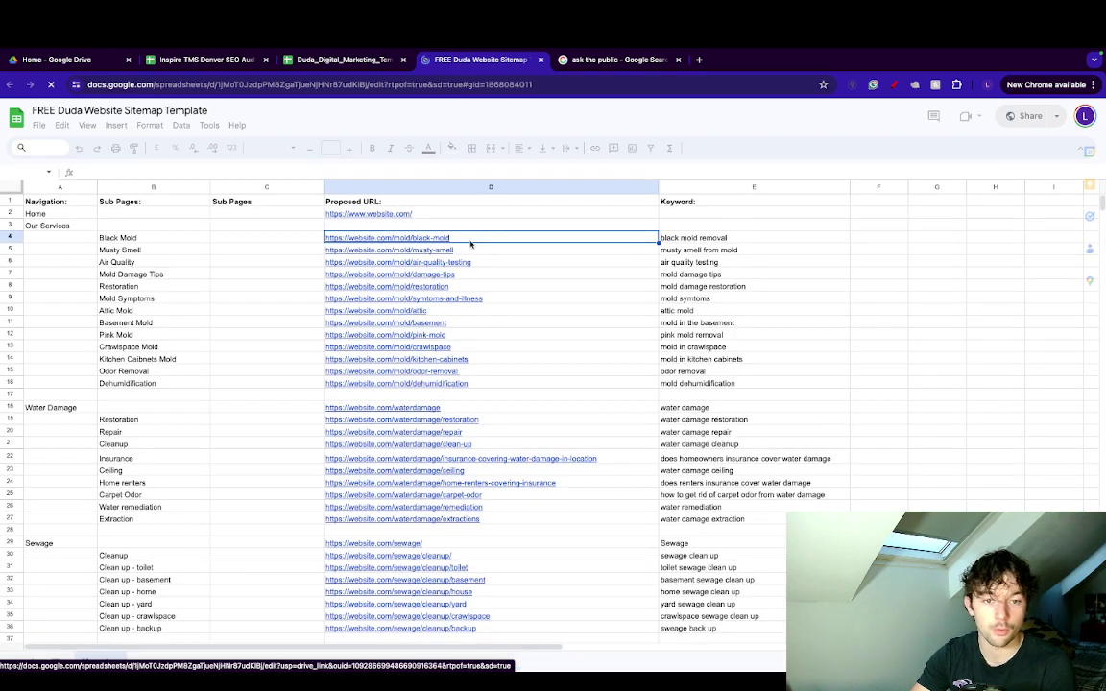
left_click(688, 243)
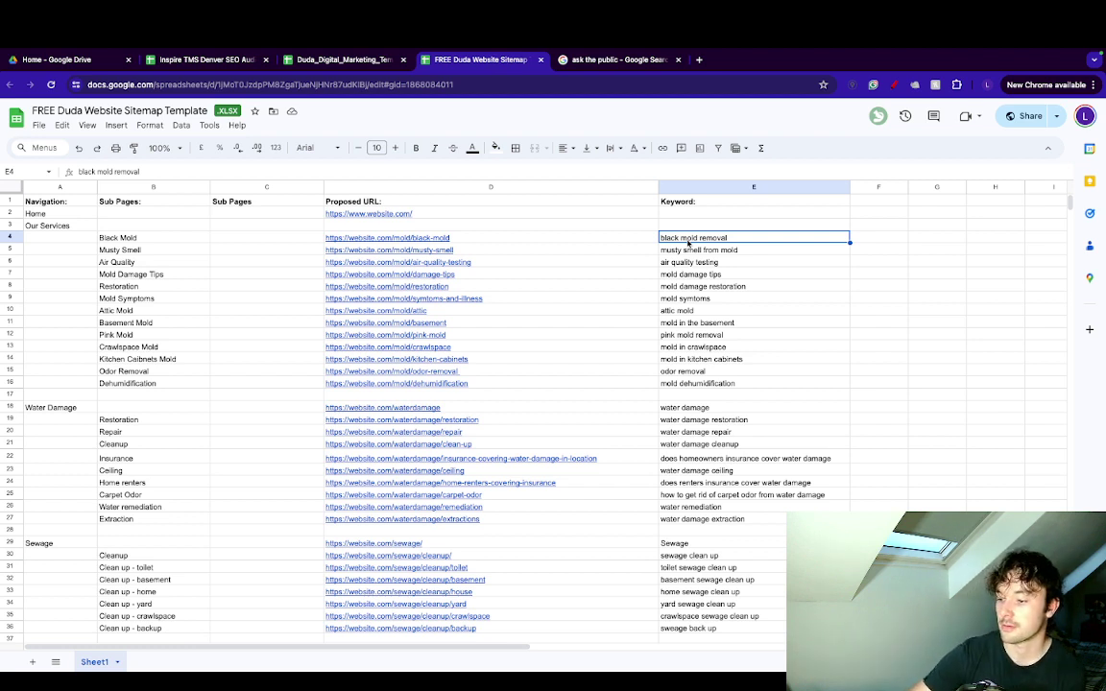
left_click(565, 237)
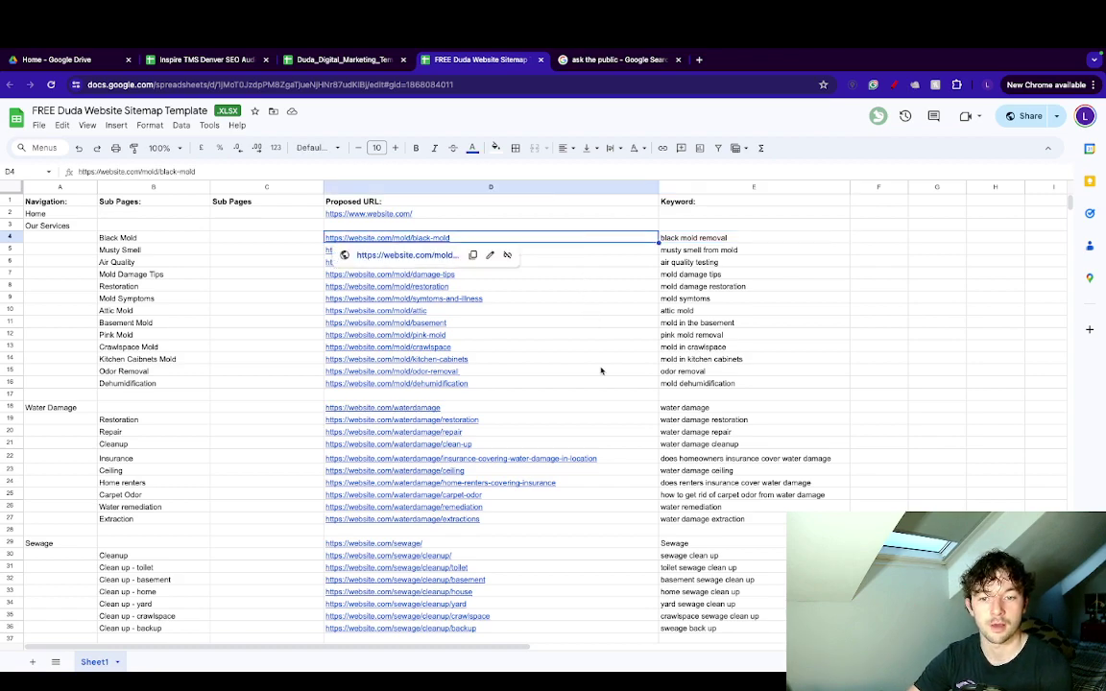
scroll(601, 370, "down", 6)
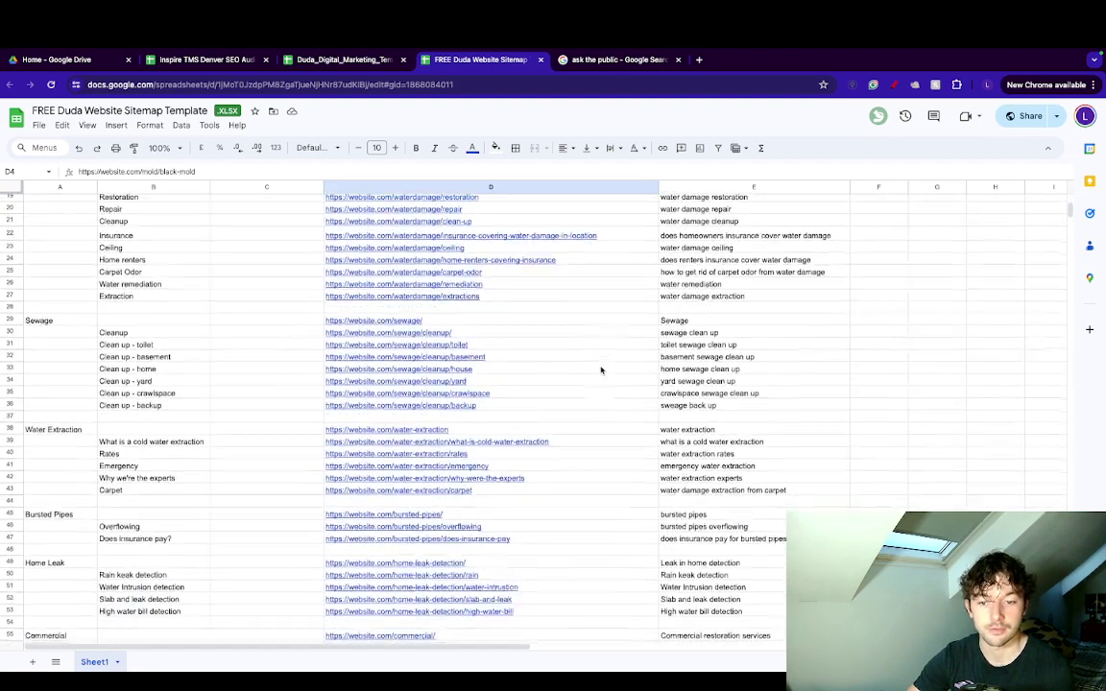
scroll(601, 371, "up", 6)
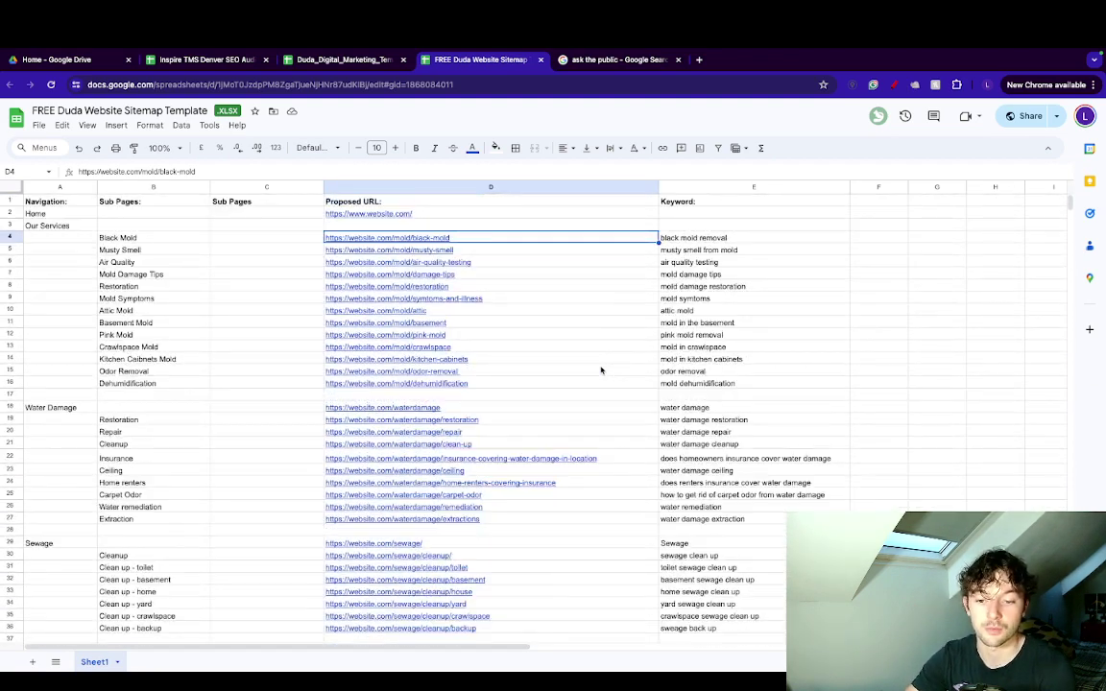
left_click(601, 370)
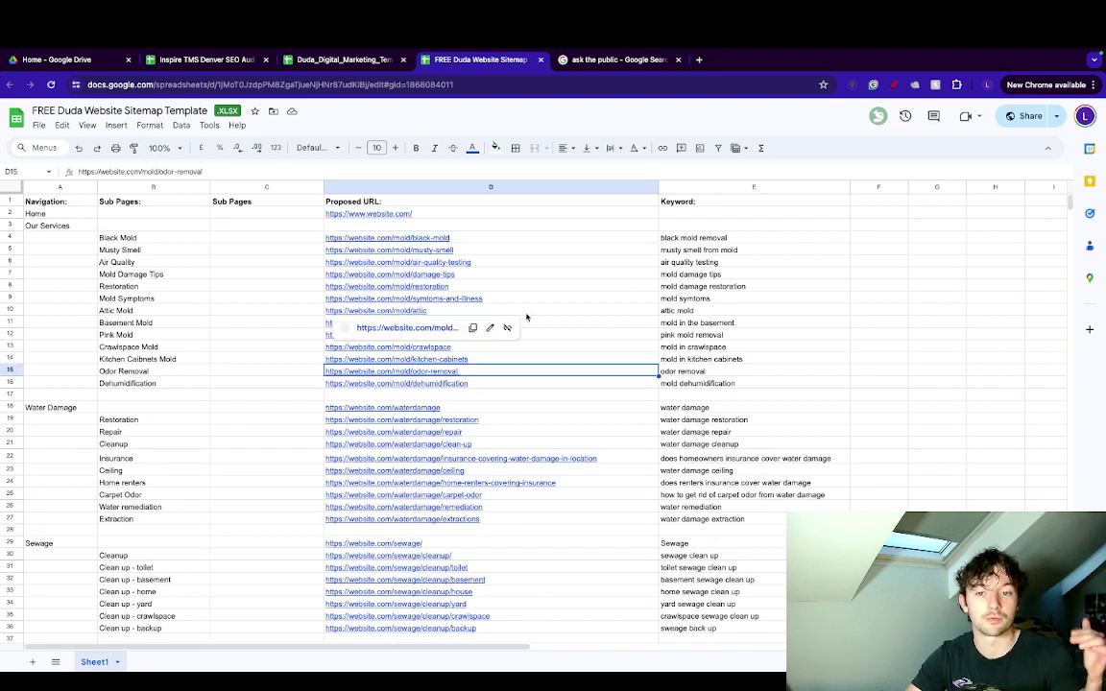
left_click(497, 204)
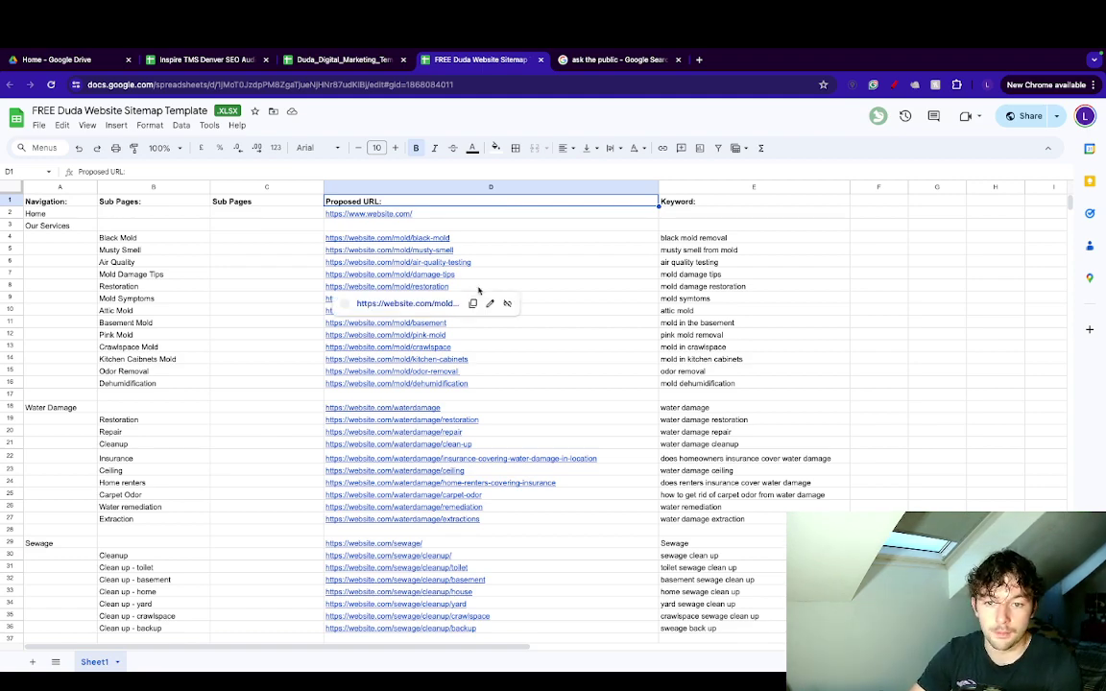
scroll(479, 290, "down", 3)
scroll(479, 290, "up", 4)
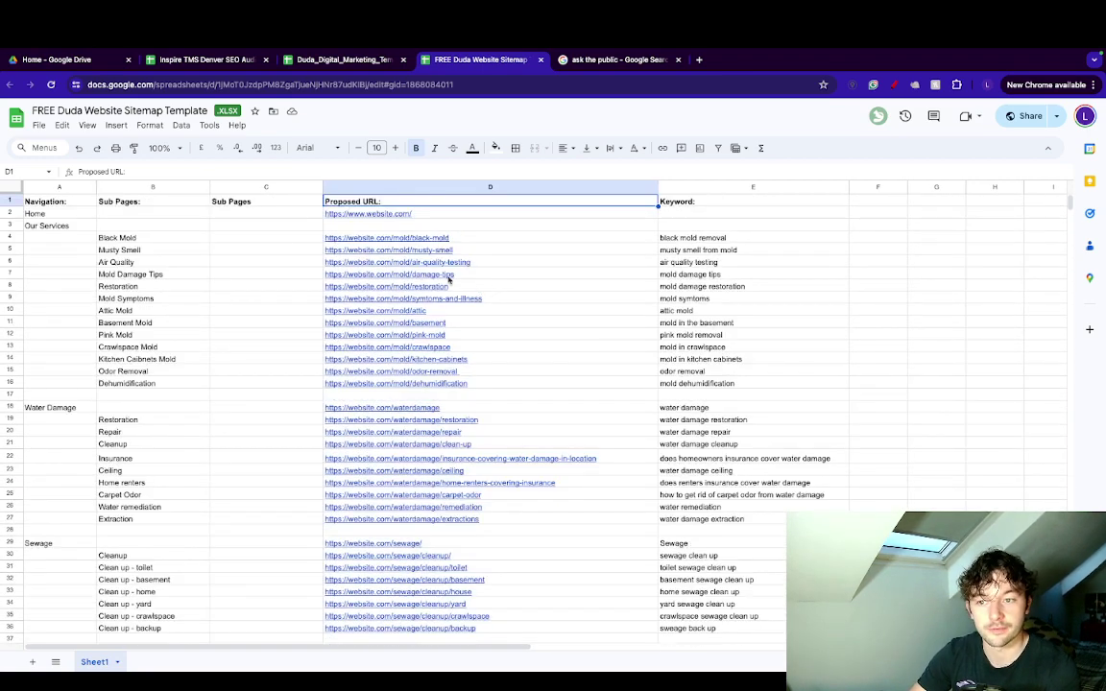
left_click(272, 240)
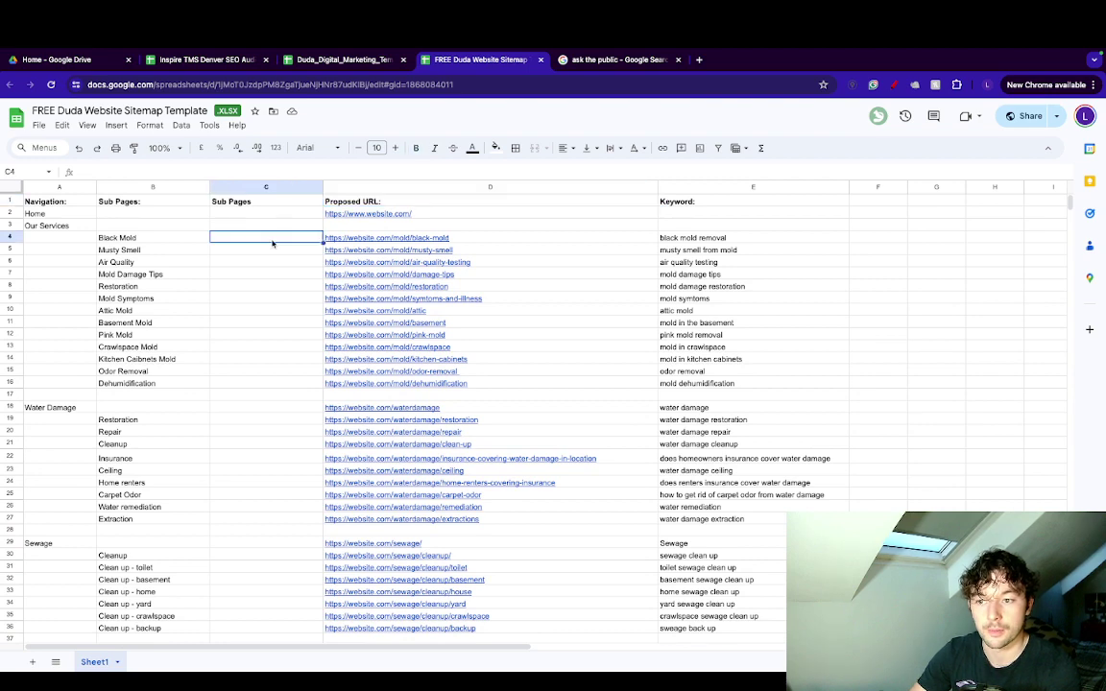
Switch back to the Duda checklist and revisit the two keyword mapping items, ending on Keywords Mapped (If Data Present).
left_click(309, 63)
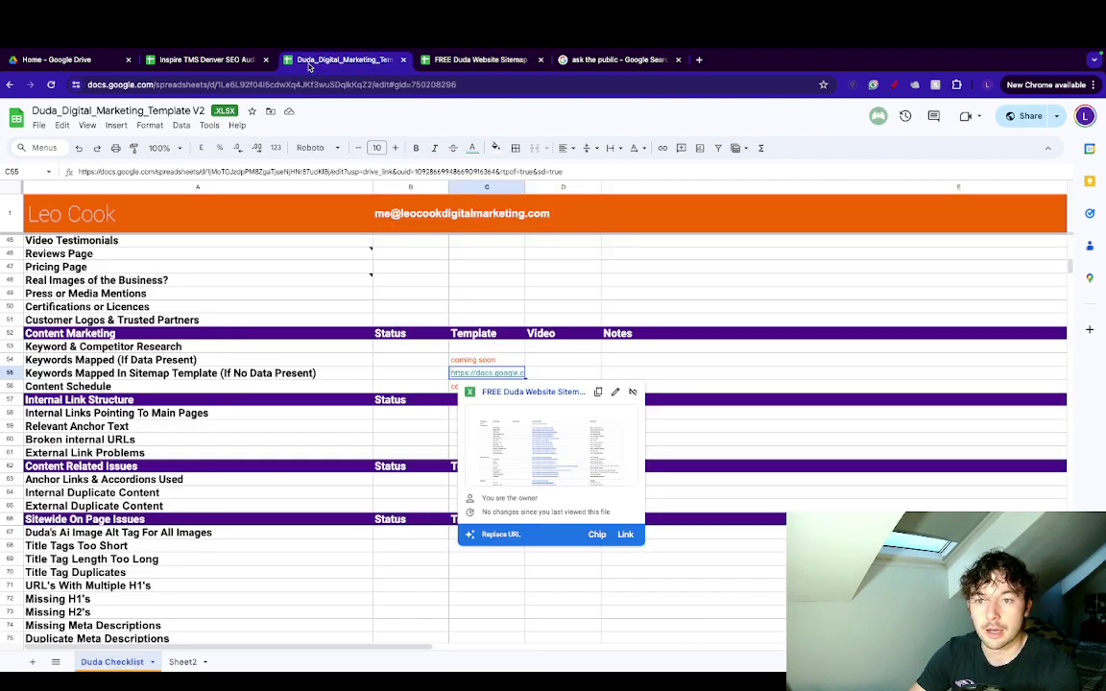
left_click(360, 348)
left_click(305, 375)
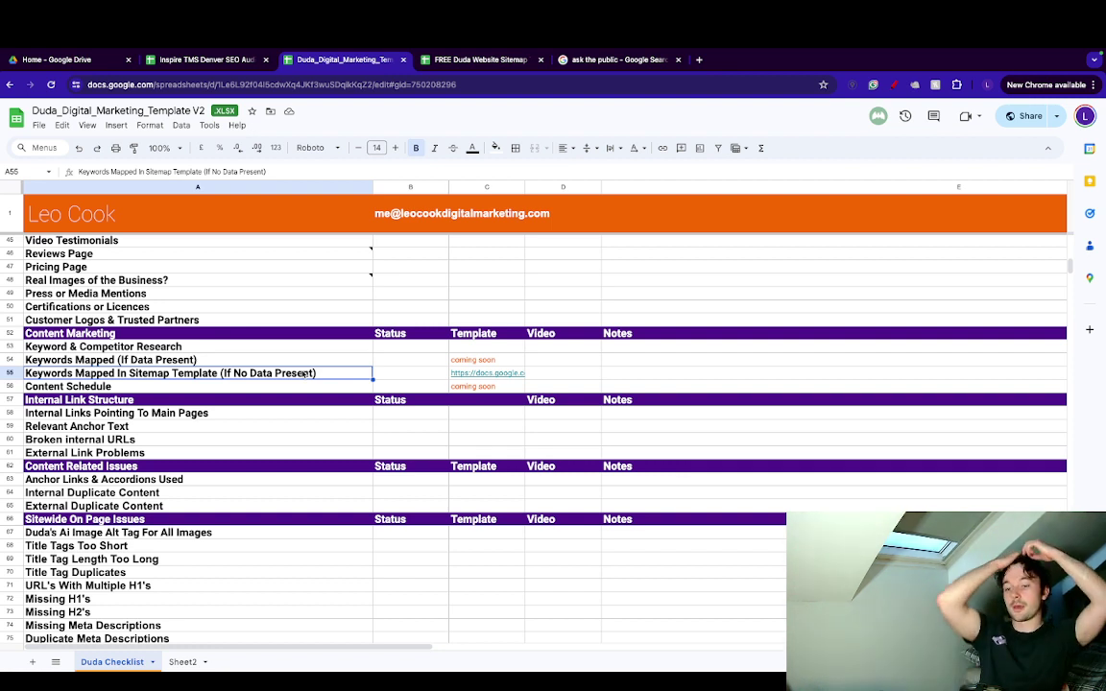
left_click(281, 361)
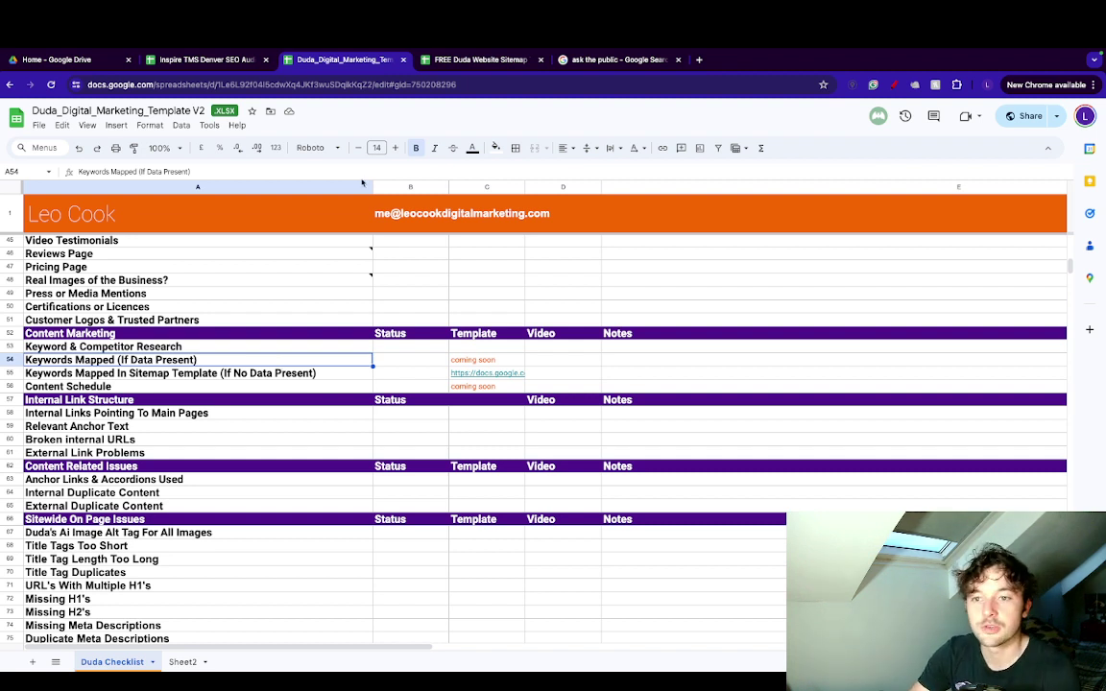
Open Google Search Console in a new browser tab and display the Performance report for inspiretmsdenver.com.
left_click(699, 59)
type("goo")
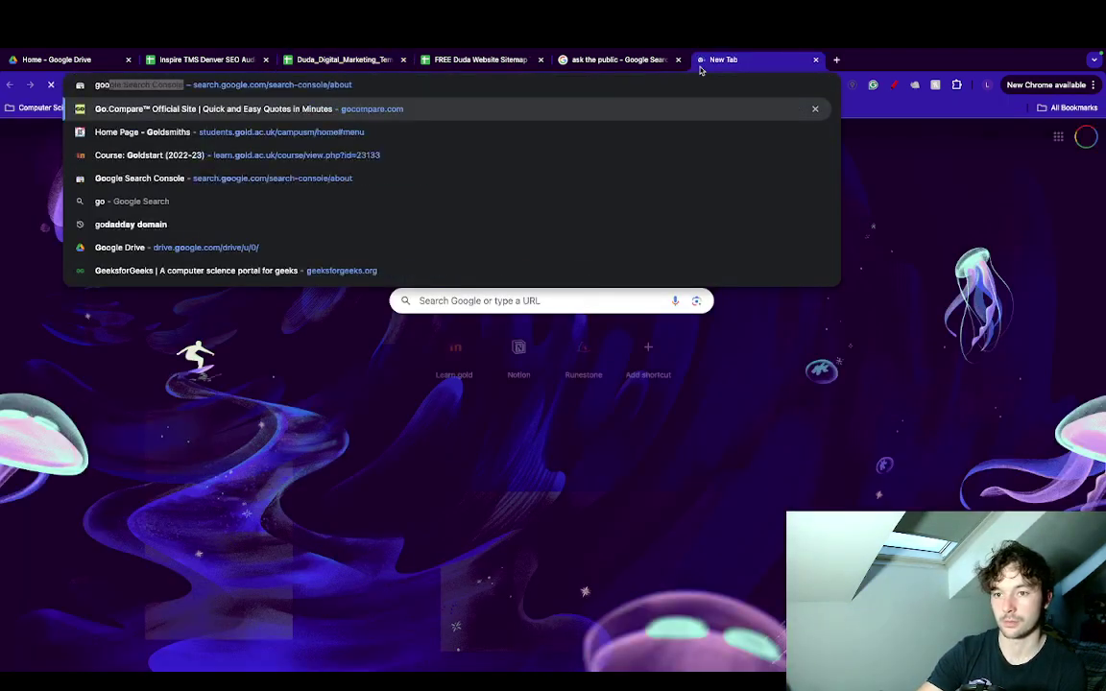
key("Return")
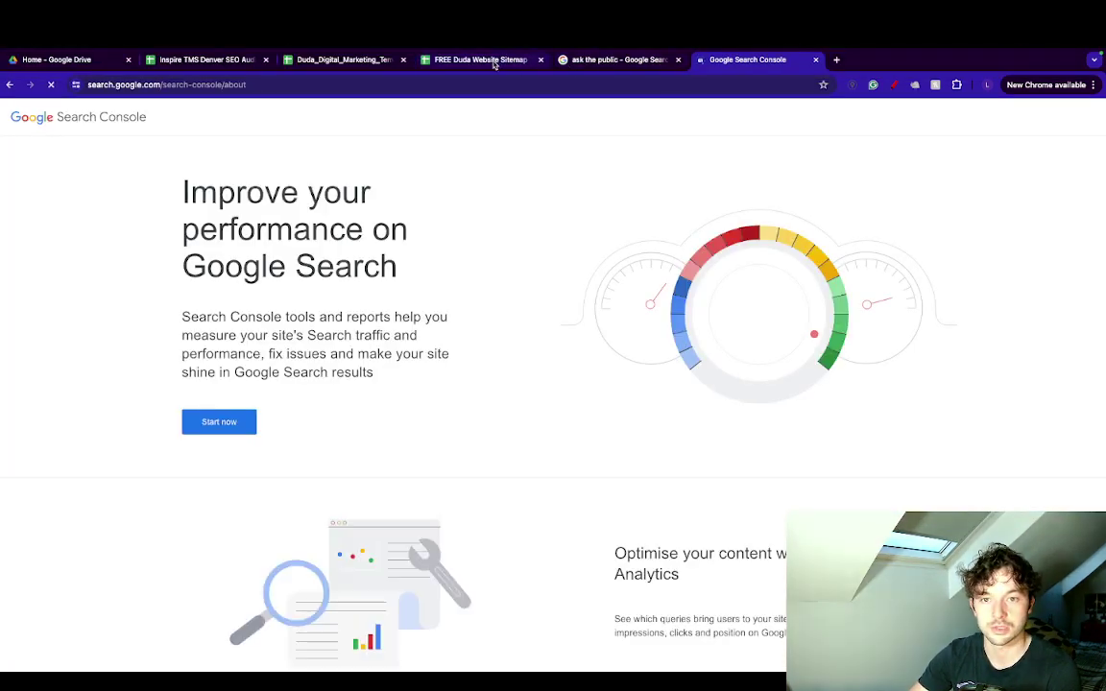
left_click(210, 429)
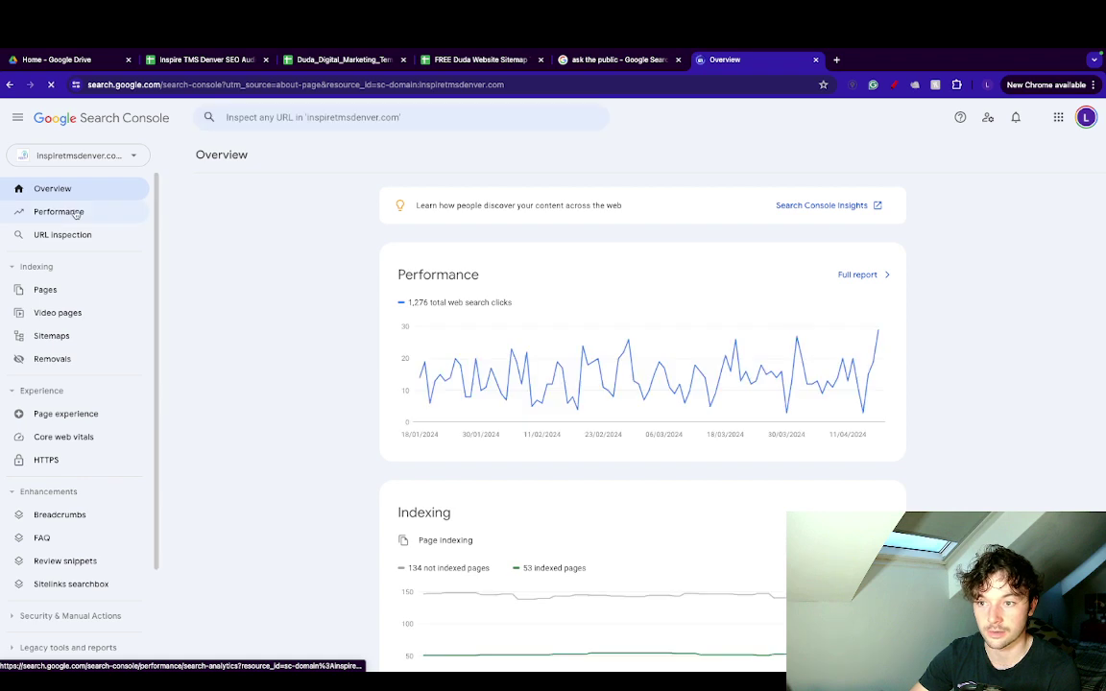
left_click(77, 212)
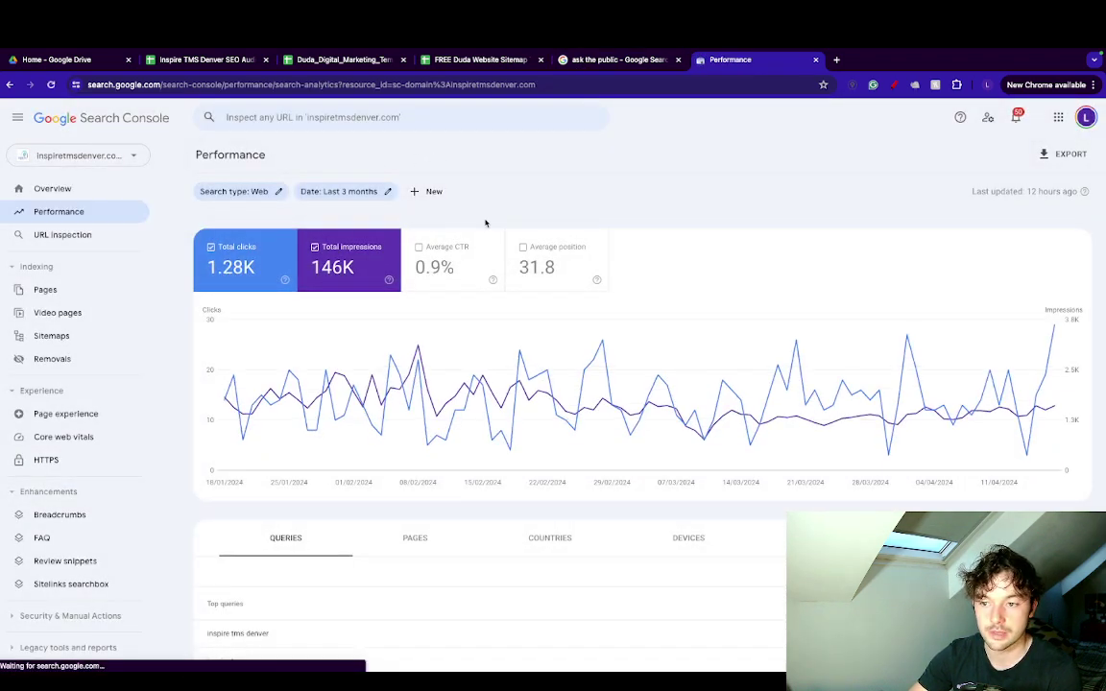
Look over the sitemap template and the plugin, SEO tool and core issue sections of the Duda checklist.
left_click(424, 60)
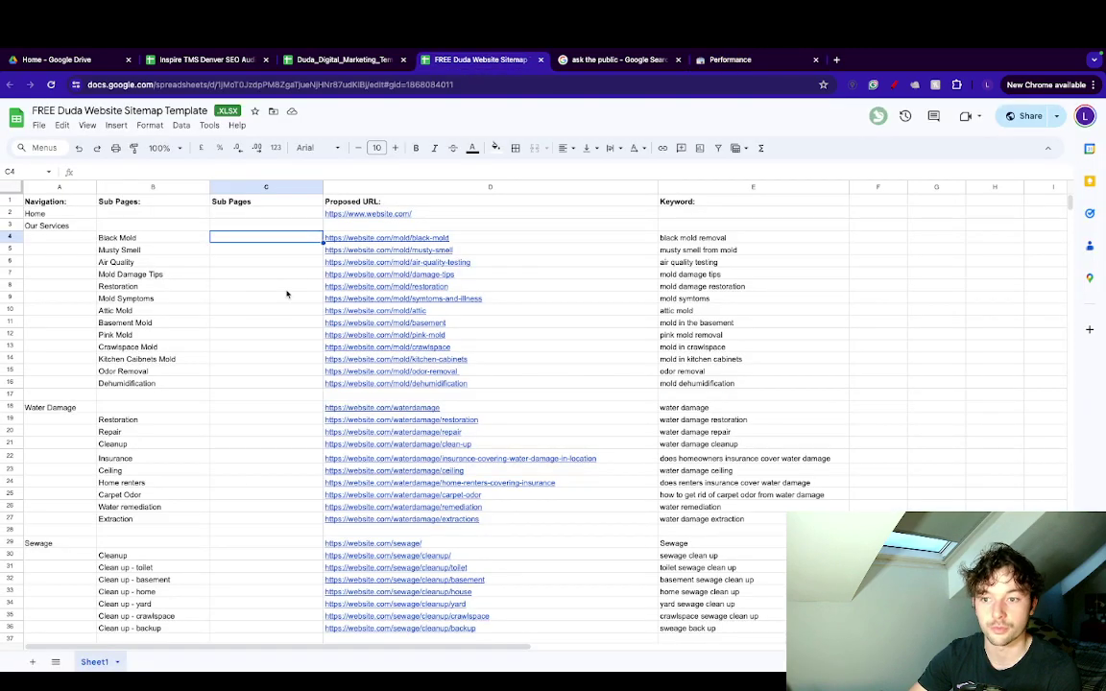
left_click(321, 63)
scroll(221, 337, "up", 10)
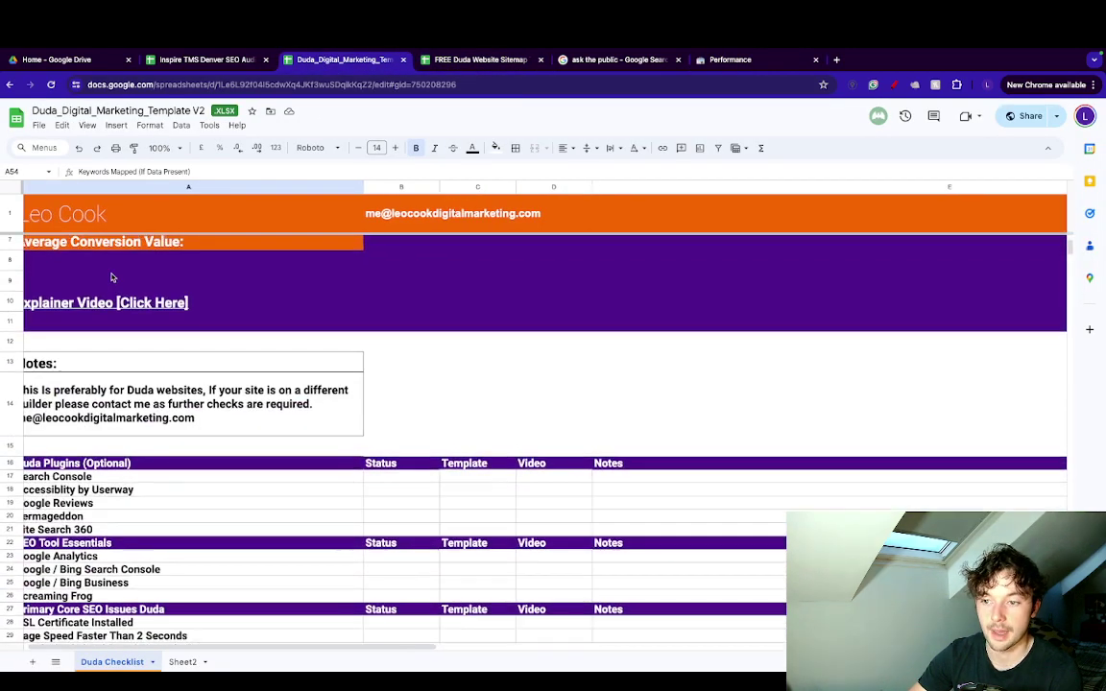
scroll(256, 432, "down", 5)
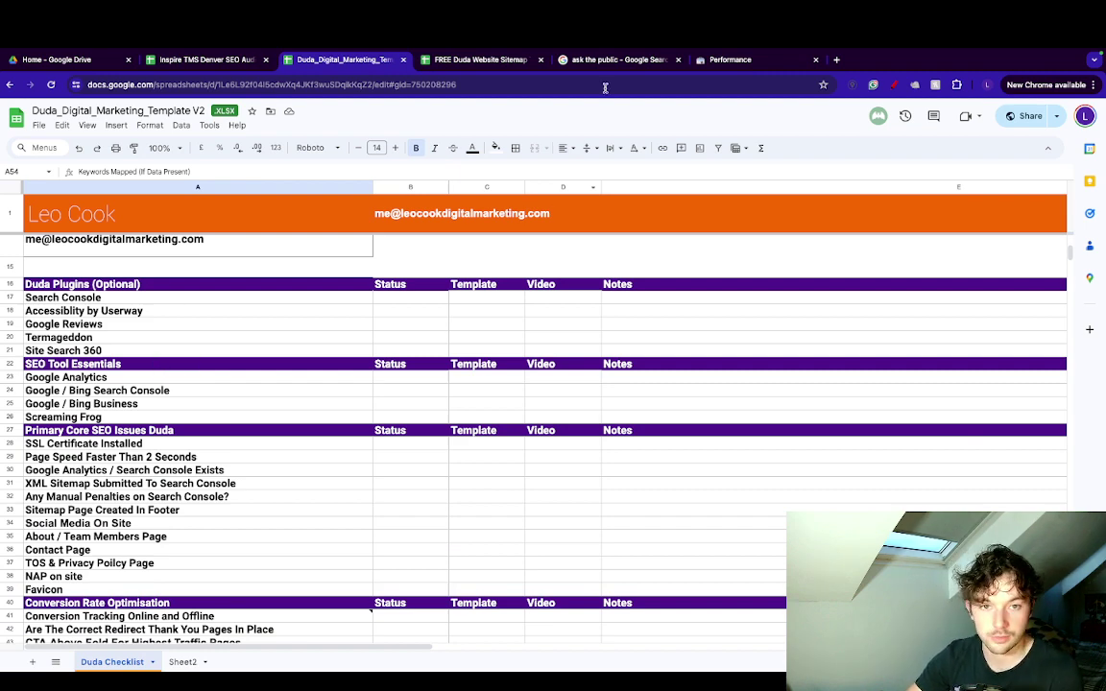
Return to the Search Console Performance report and add the average CTR and average position metrics to its queries table.
left_click(722, 60)
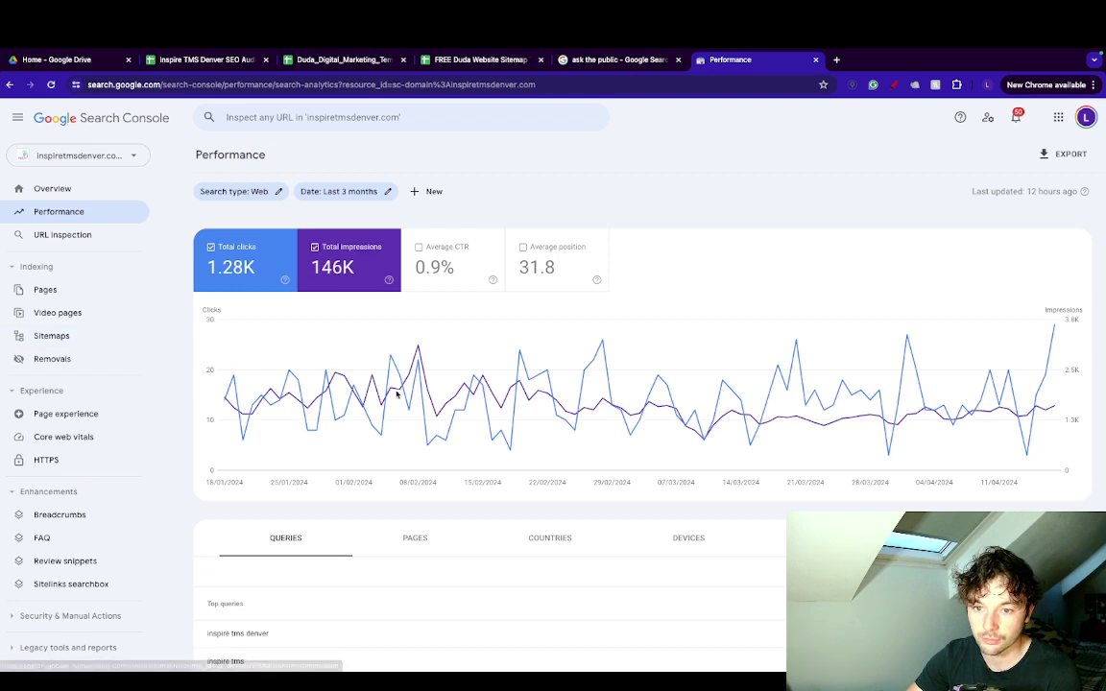
scroll(481, 445, "down", 3)
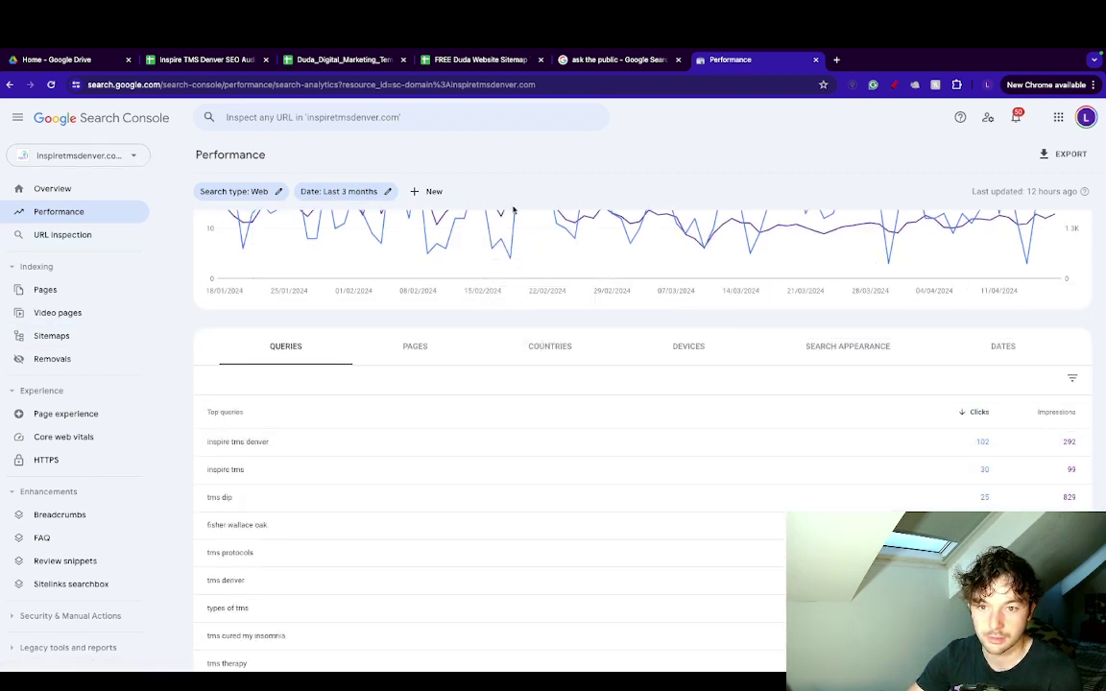
scroll(512, 354, "up", 2)
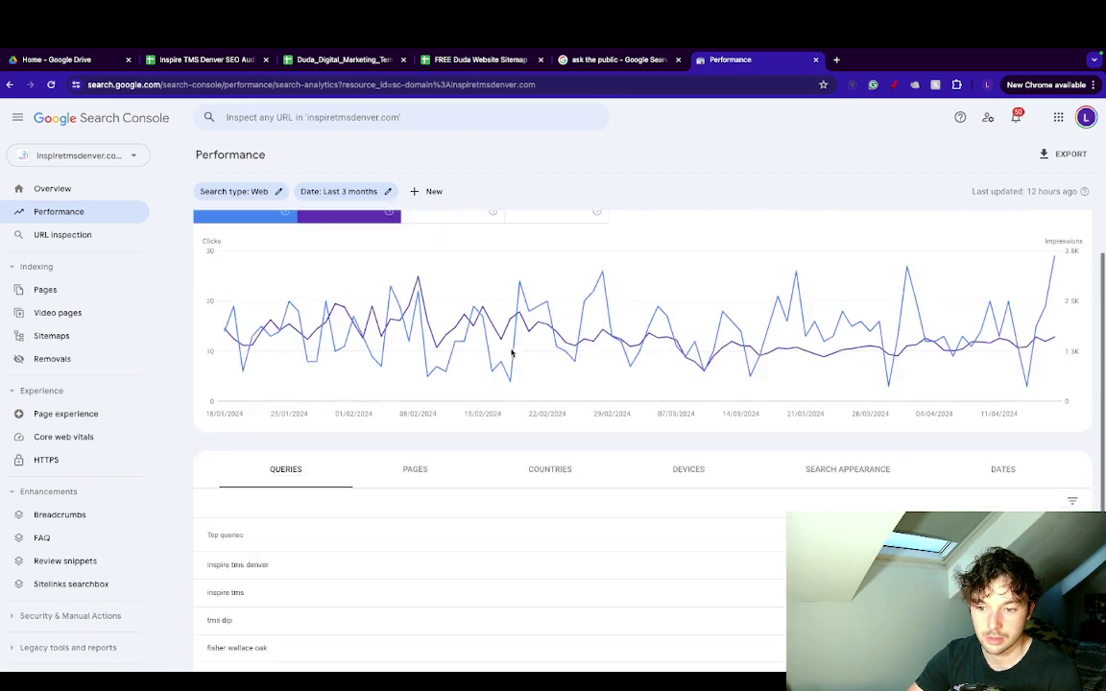
left_click(482, 236)
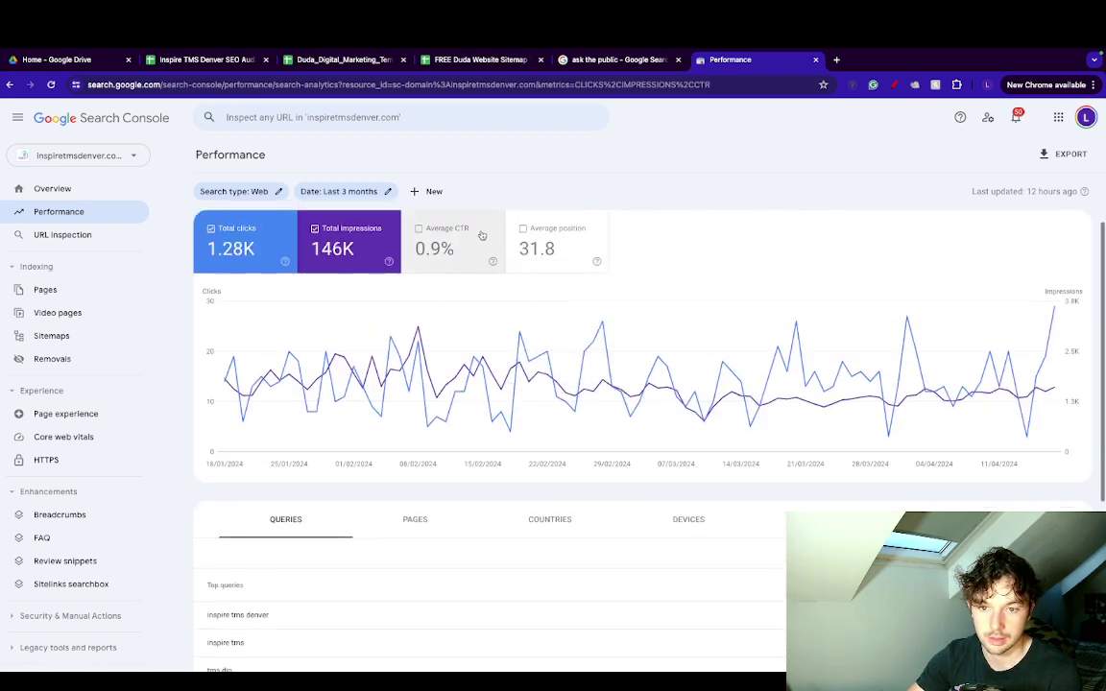
left_click(561, 248)
scroll(499, 327, "down", 4)
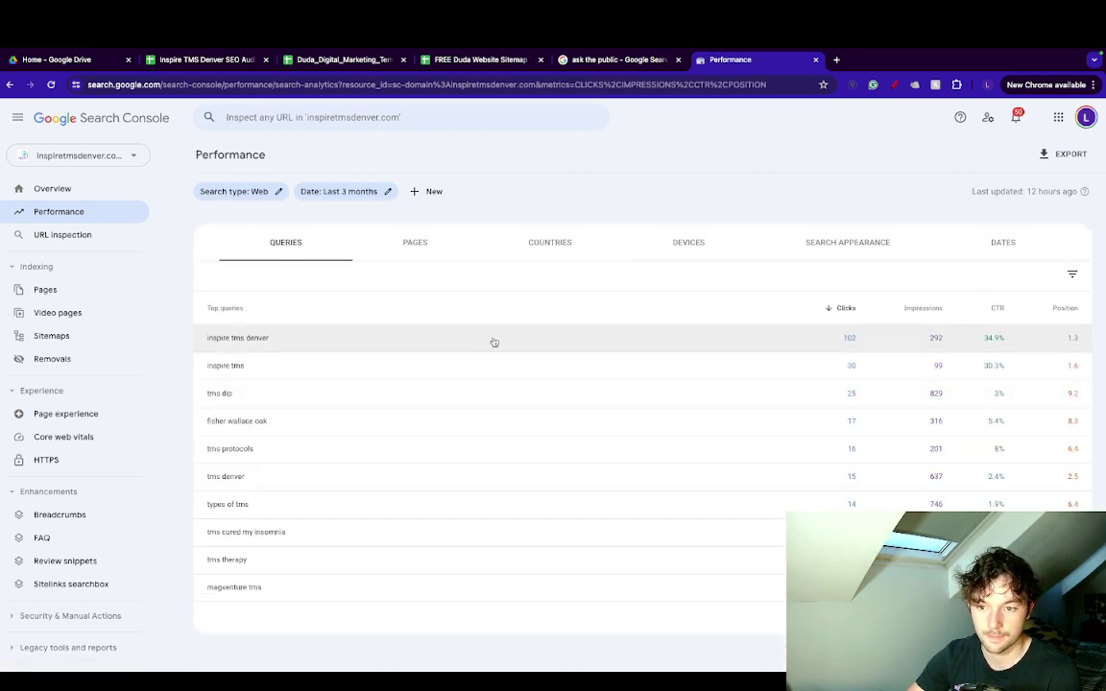
Compare the top pages and queries lists, and filter the report to the learning-center/what-are-the-latest-types-of-tms page.
left_click(414, 242)
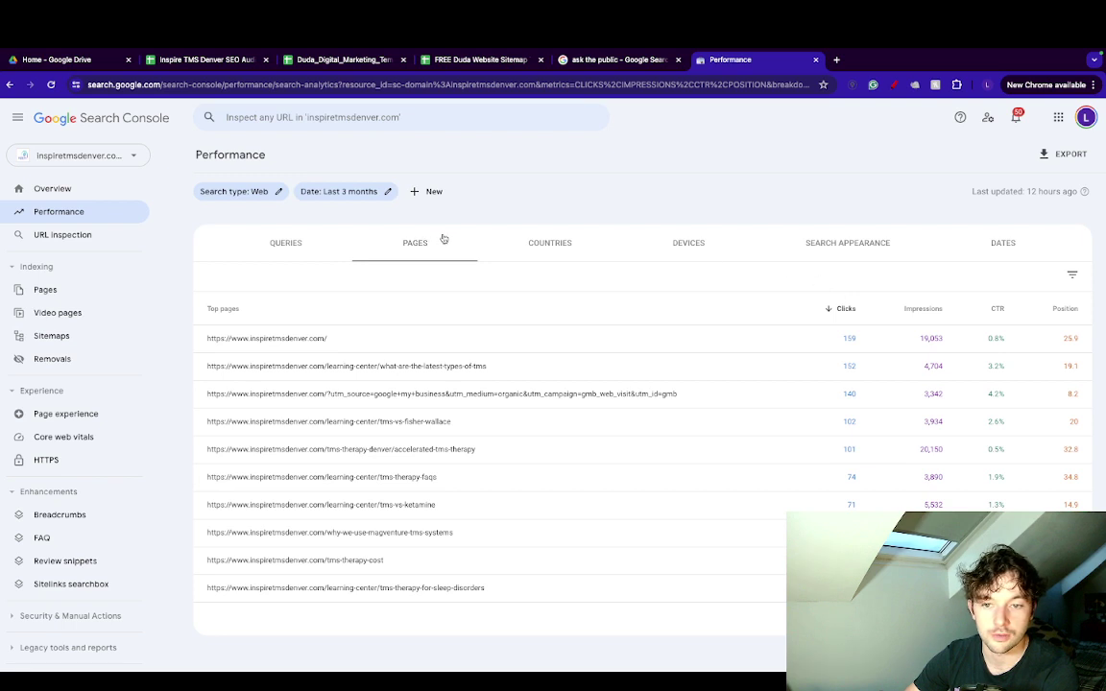
left_click(290, 252)
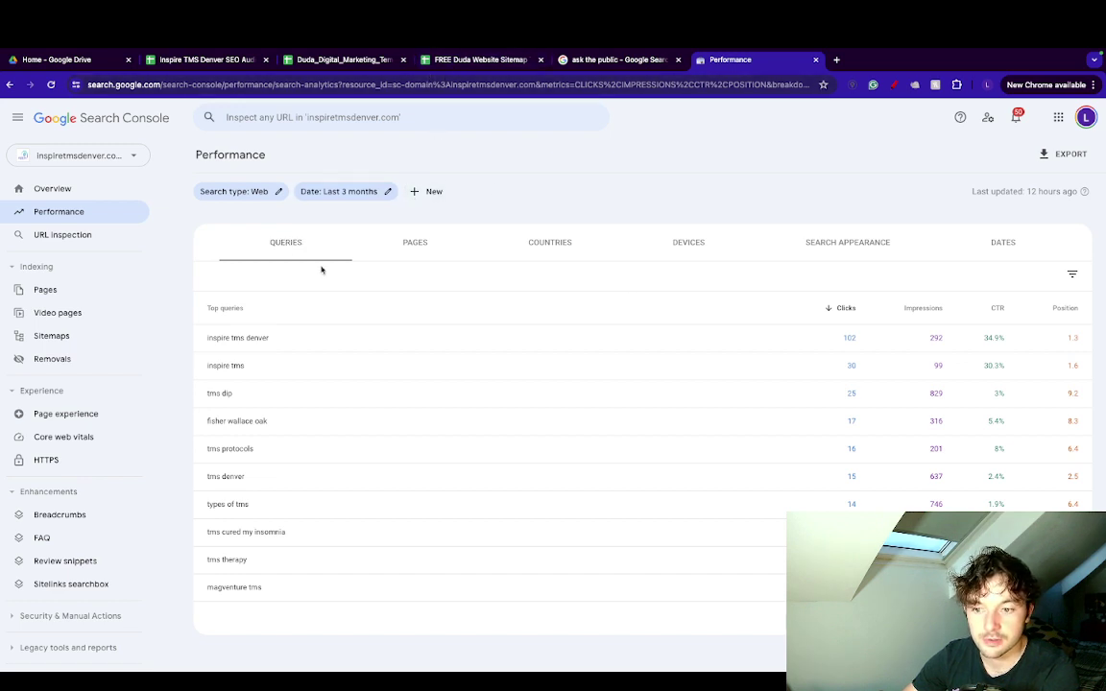
left_click(419, 248)
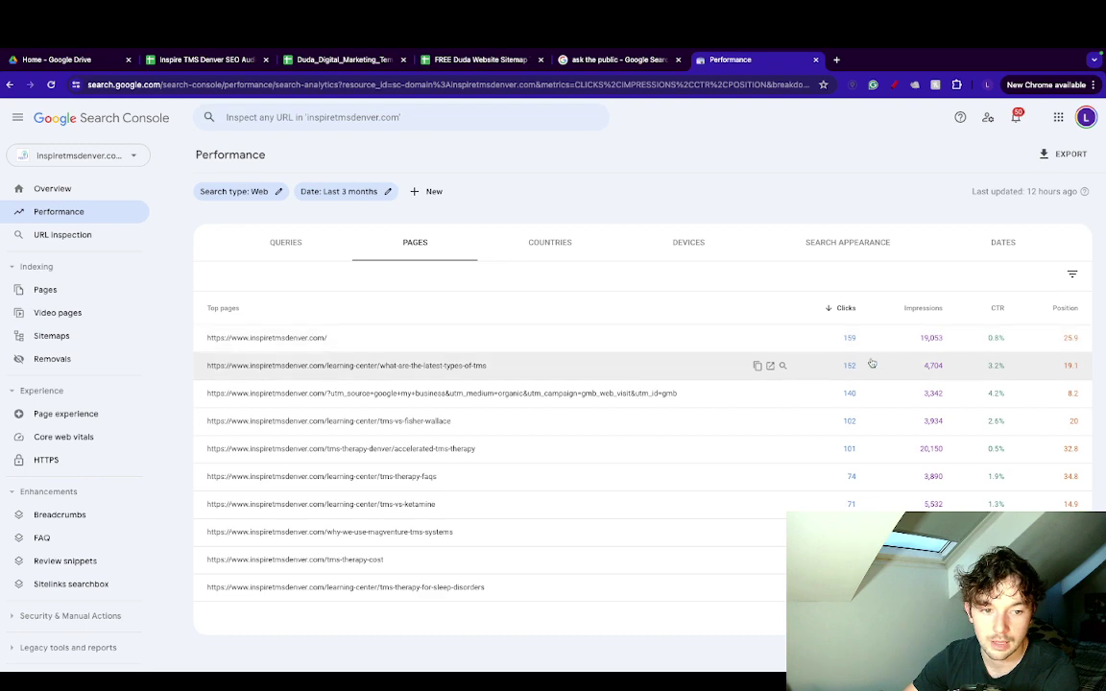
left_click(626, 369)
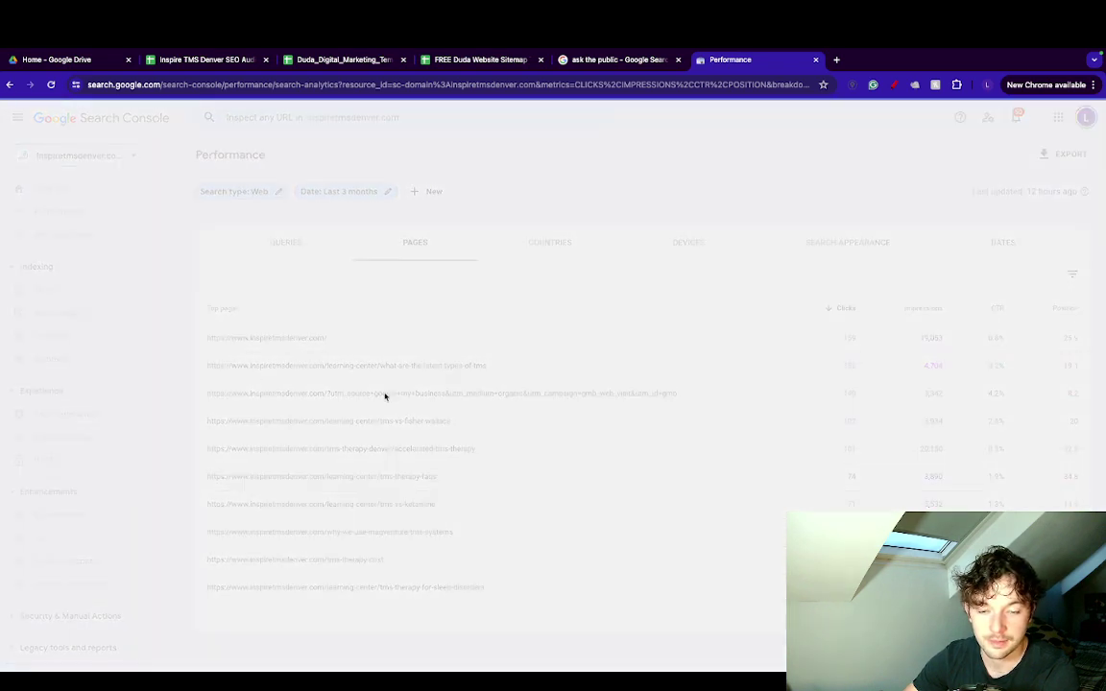
scroll(432, 307, "down", 2)
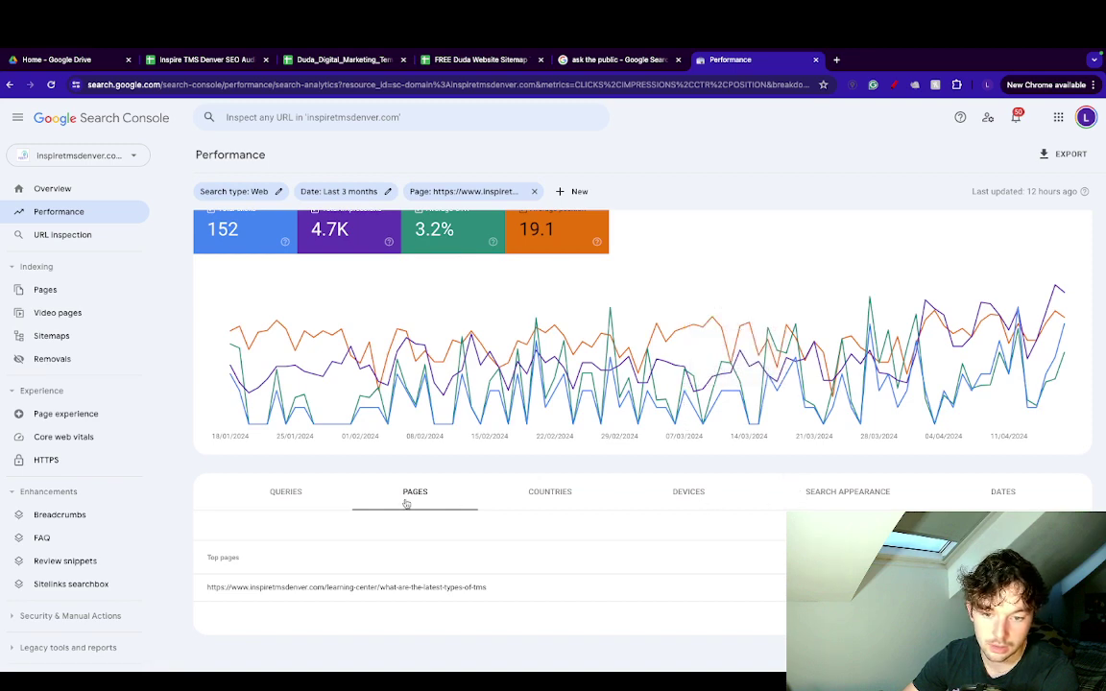
Show the filtered page's queries, review their clicks, impressions, CTR and position, and highlight the query "types of tms".
left_click(298, 505)
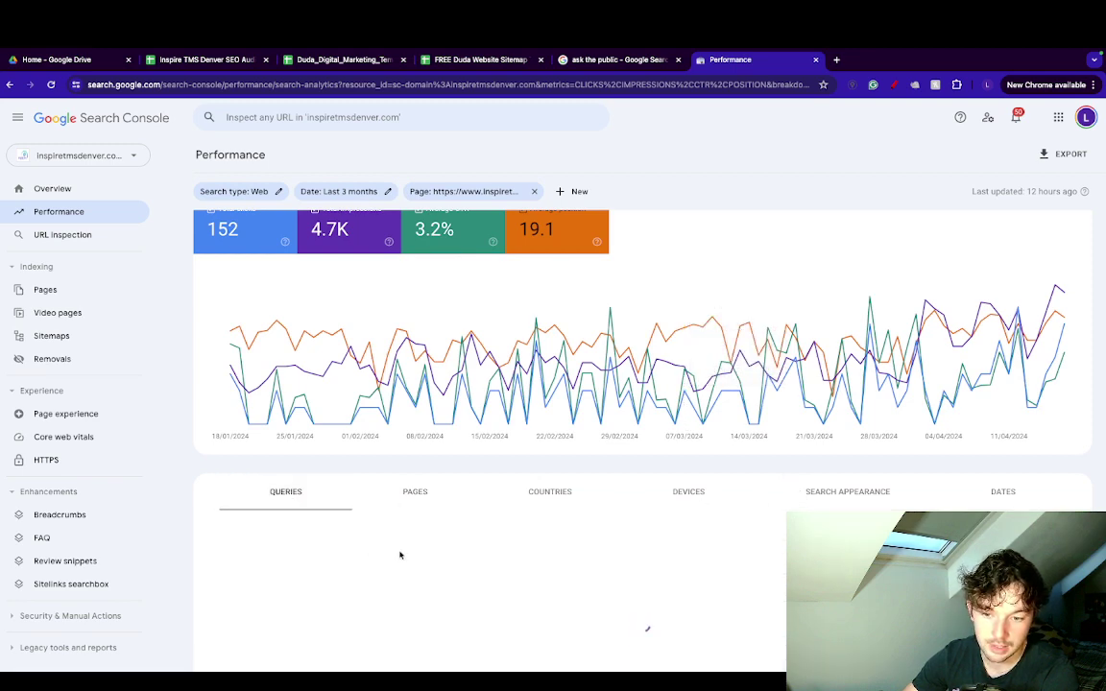
scroll(400, 555, "down", 3)
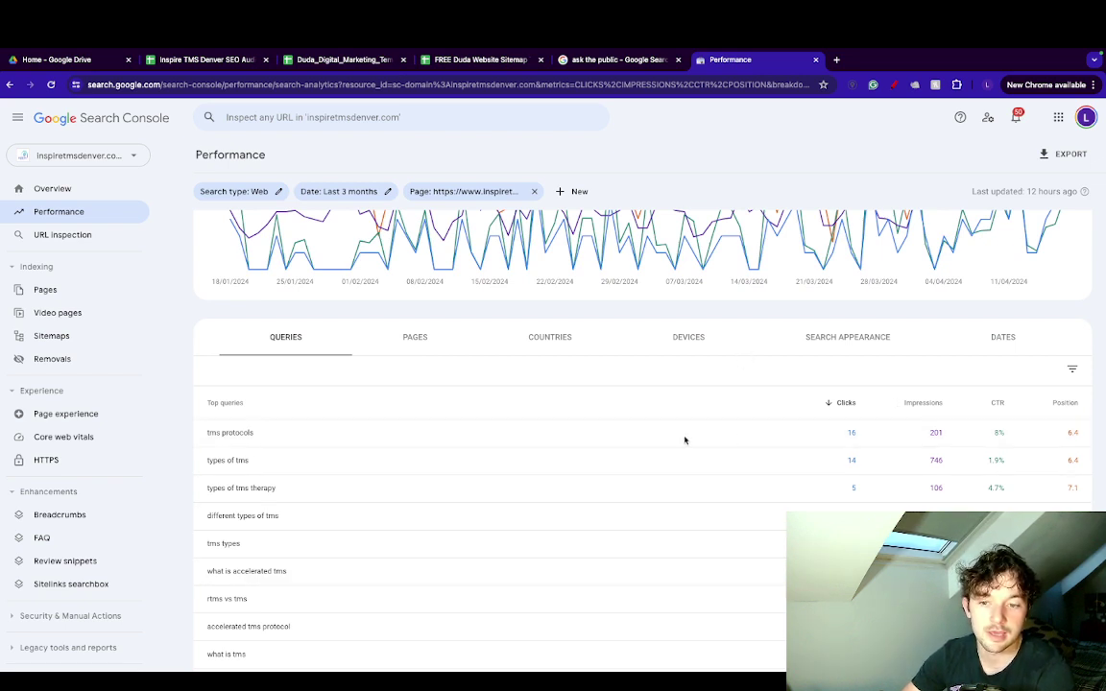
scroll(393, 555, "down", 1)
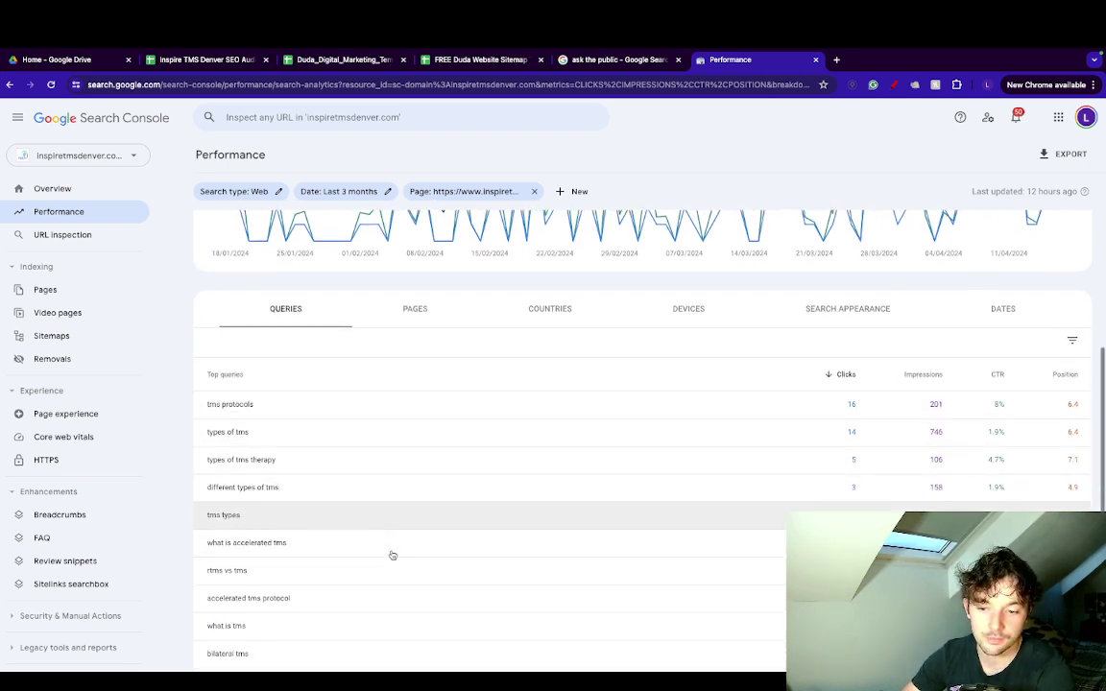
scroll(393, 555, "down", 1)
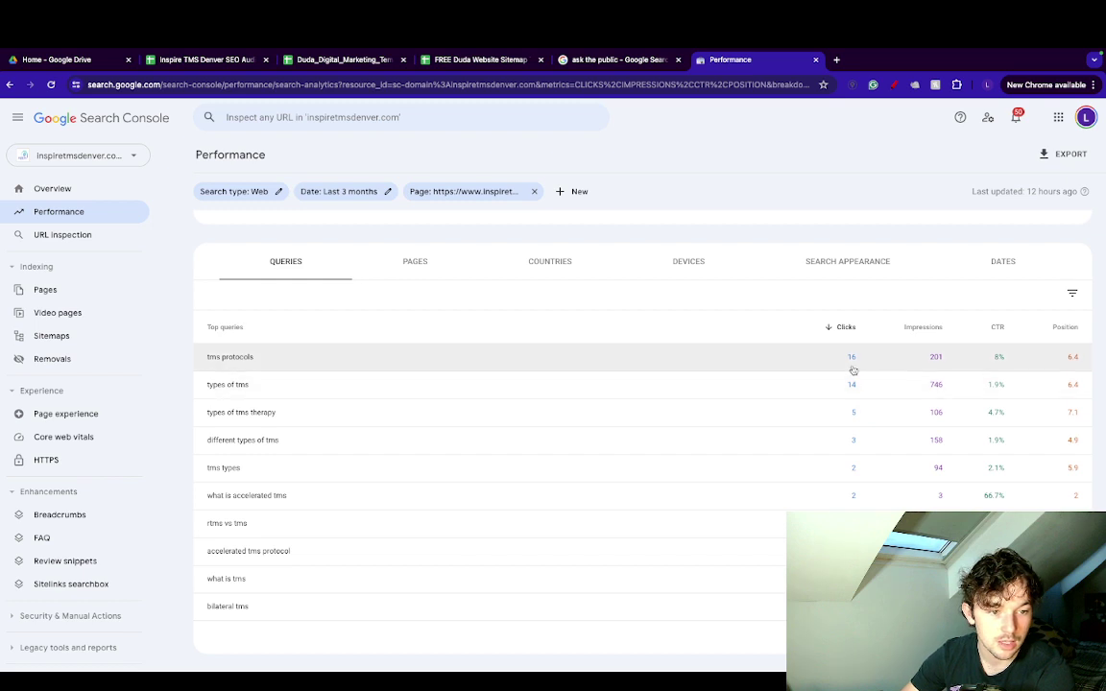
scroll(883, 341, "down", 1)
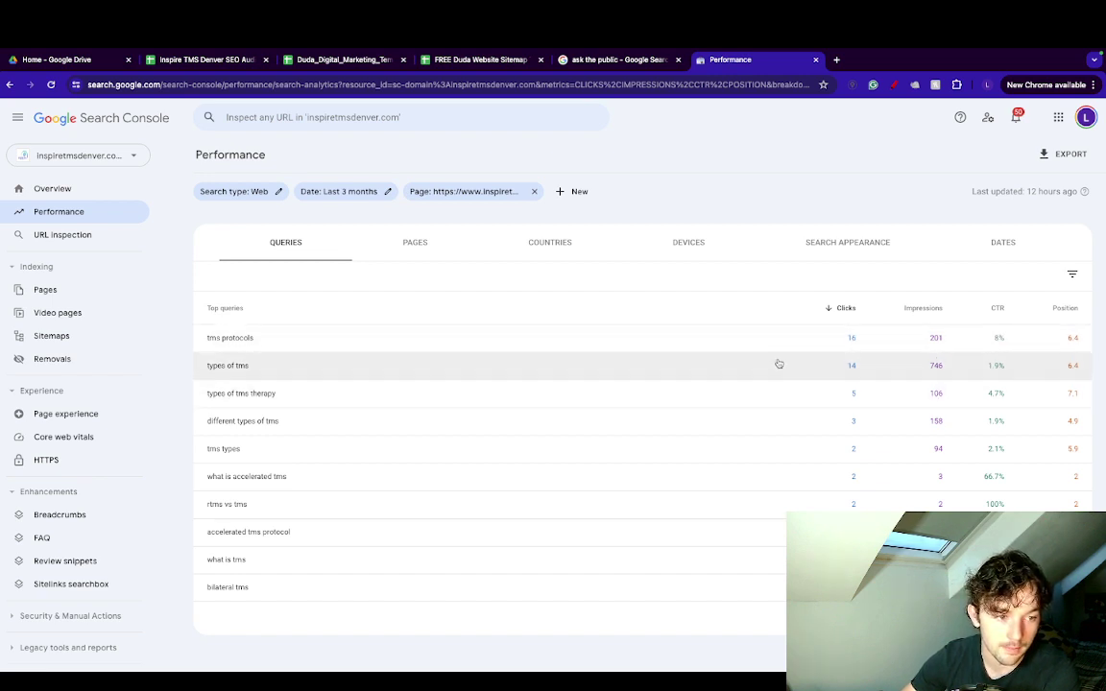
left_click_drag(270, 365, 202, 365)
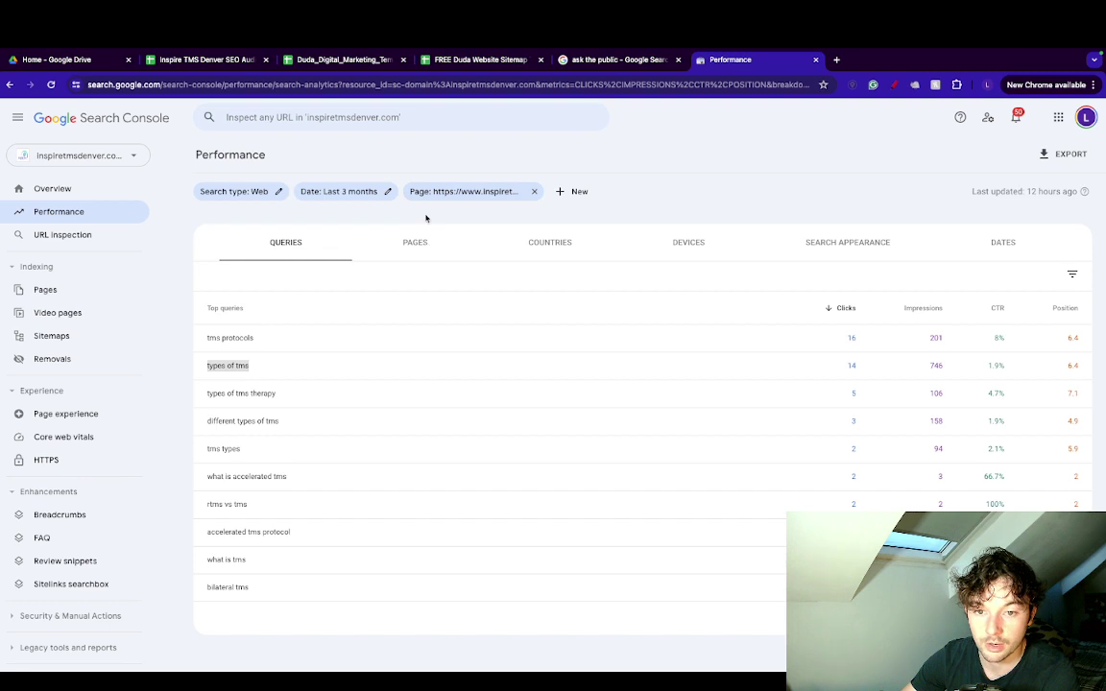
Compare the filtered page's URL with its top queries by alternating between the pages and queries lists.
left_click(415, 242)
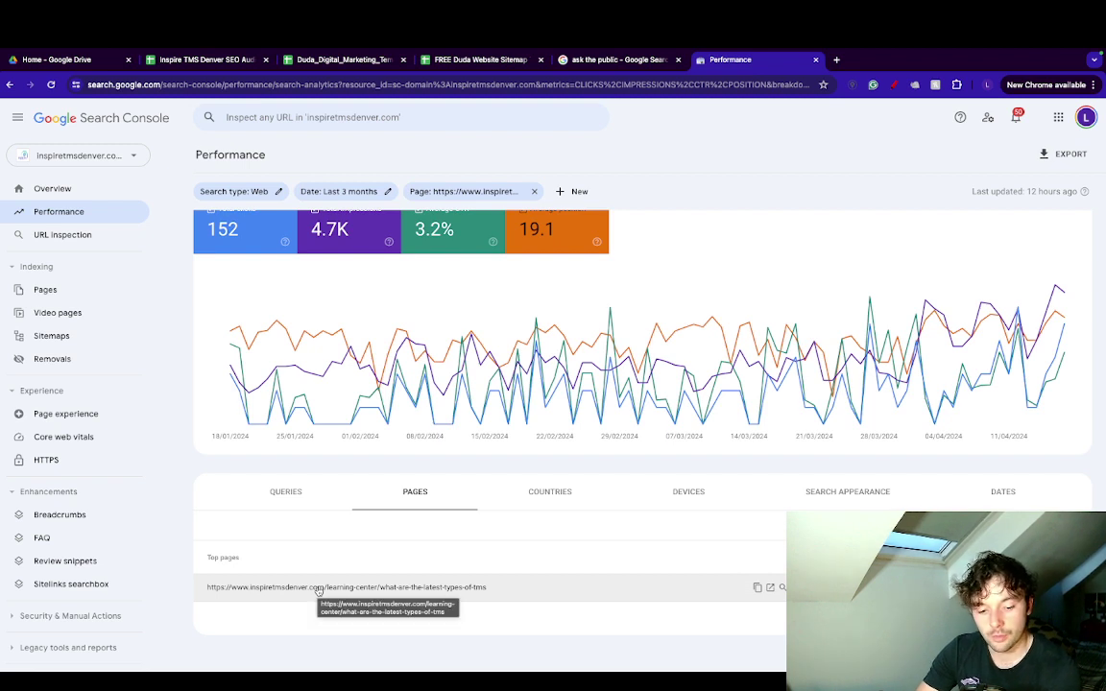
left_click(286, 492)
scroll(376, 540, "down", 1)
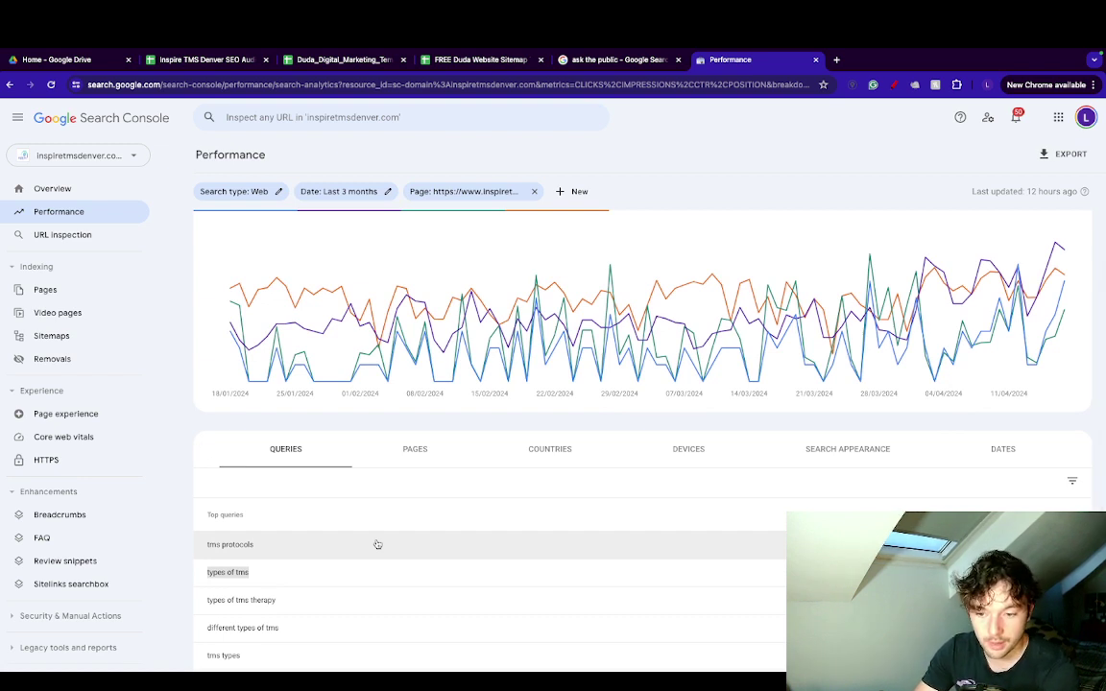
left_click(411, 451)
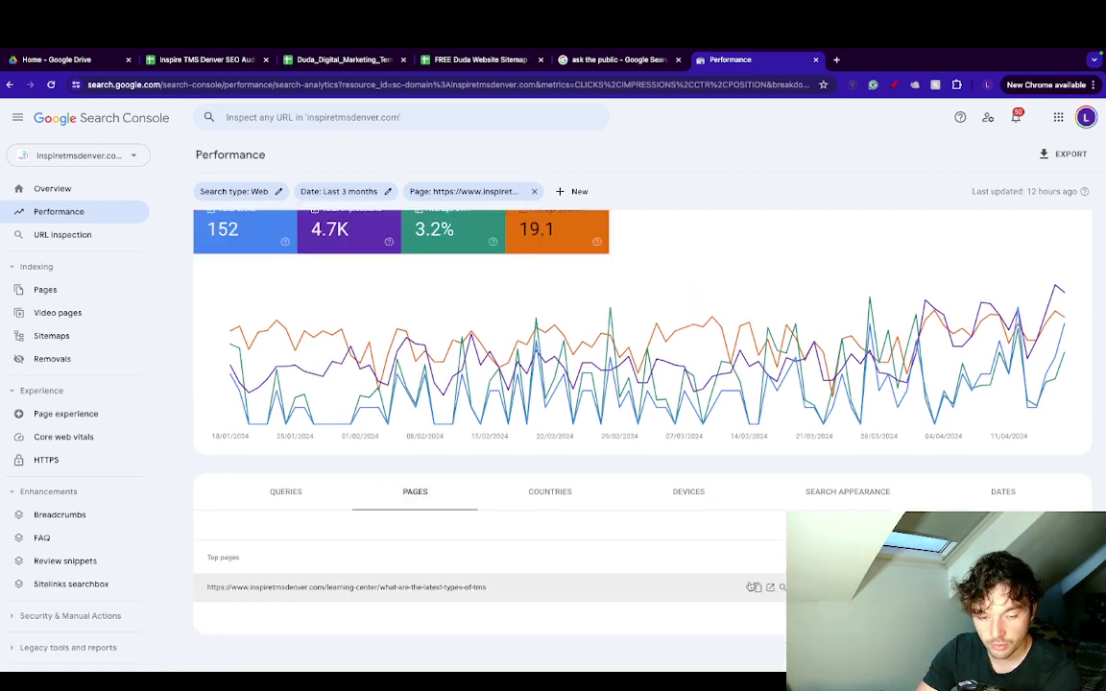
left_click(279, 487)
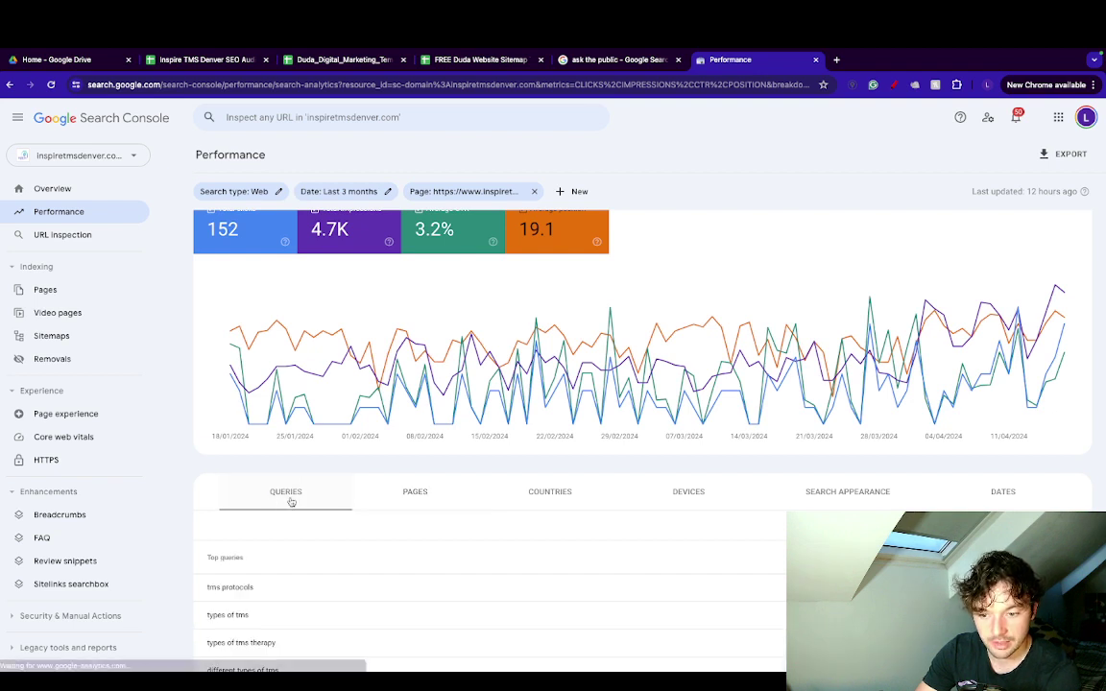
scroll(298, 576, "down", 1)
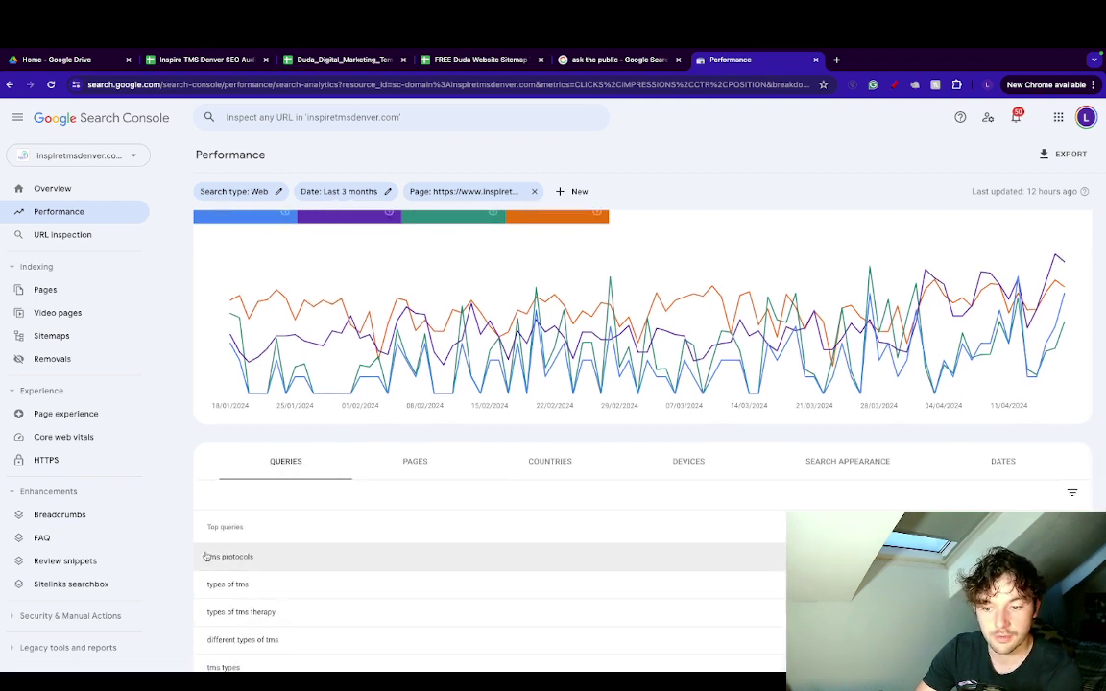
Copy the text of the "tms protocols" query from the top queries list.
left_click_drag(262, 558, 206, 557)
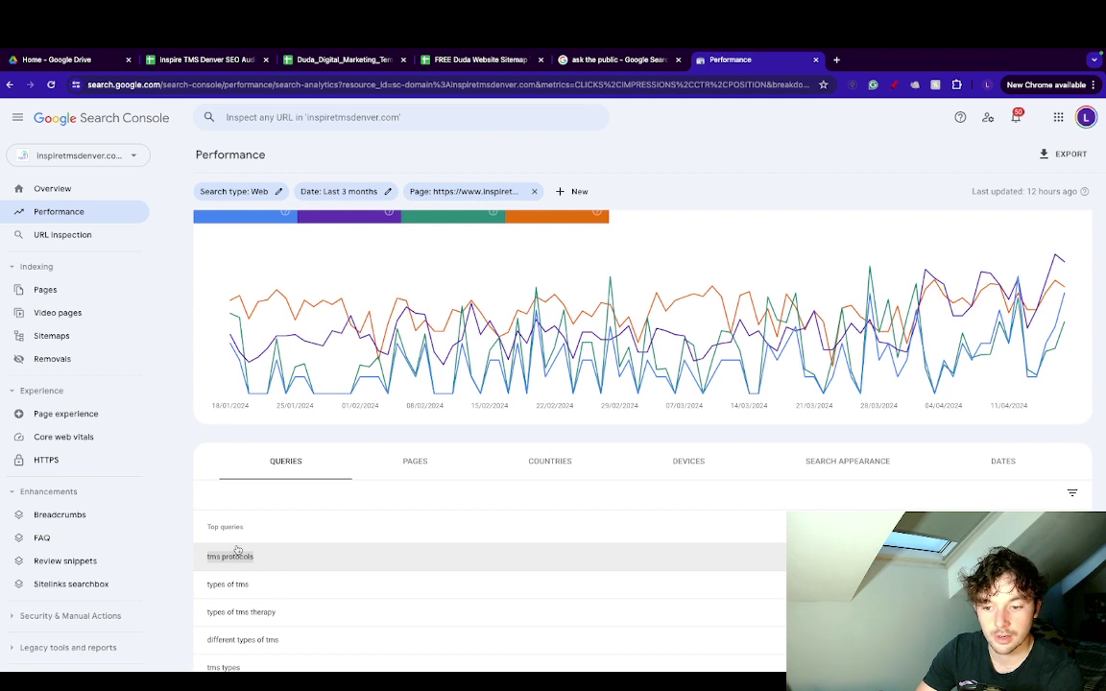
left_click(180, 586)
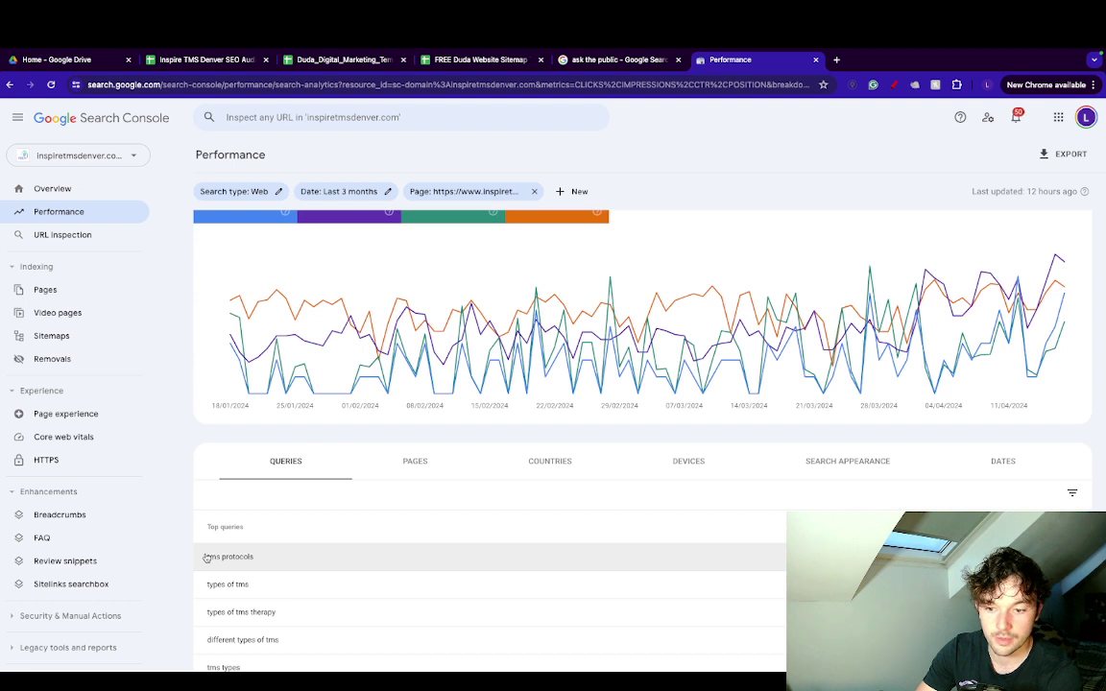
left_click_drag(206, 558, 797, 548)
key("super+c")
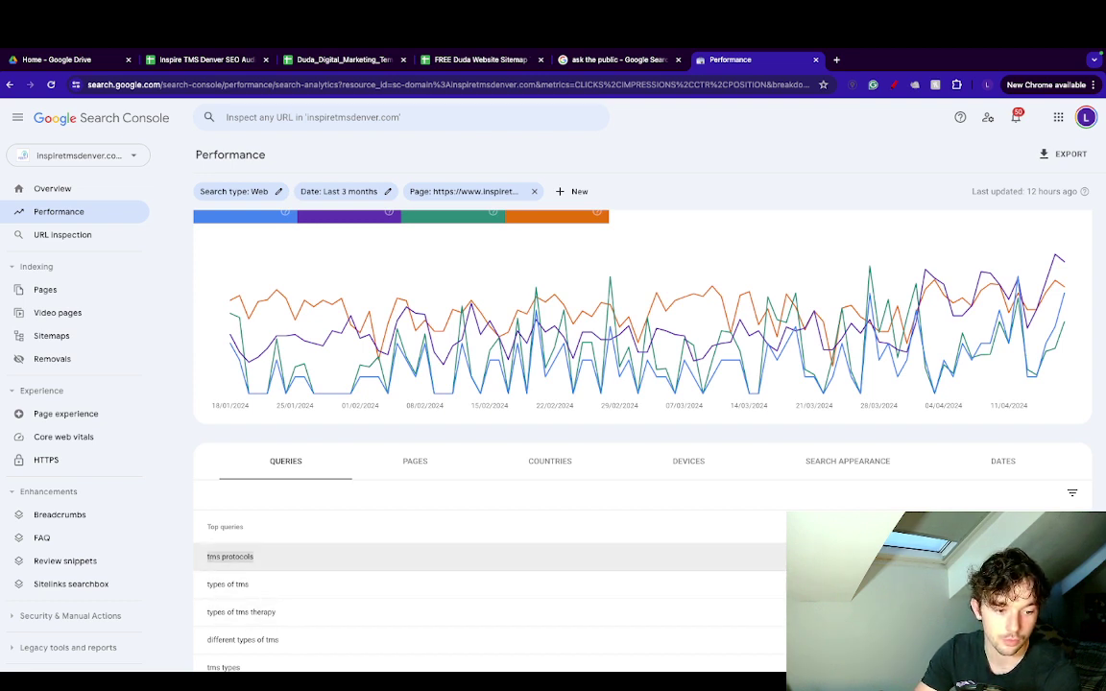
left_click(190, 528)
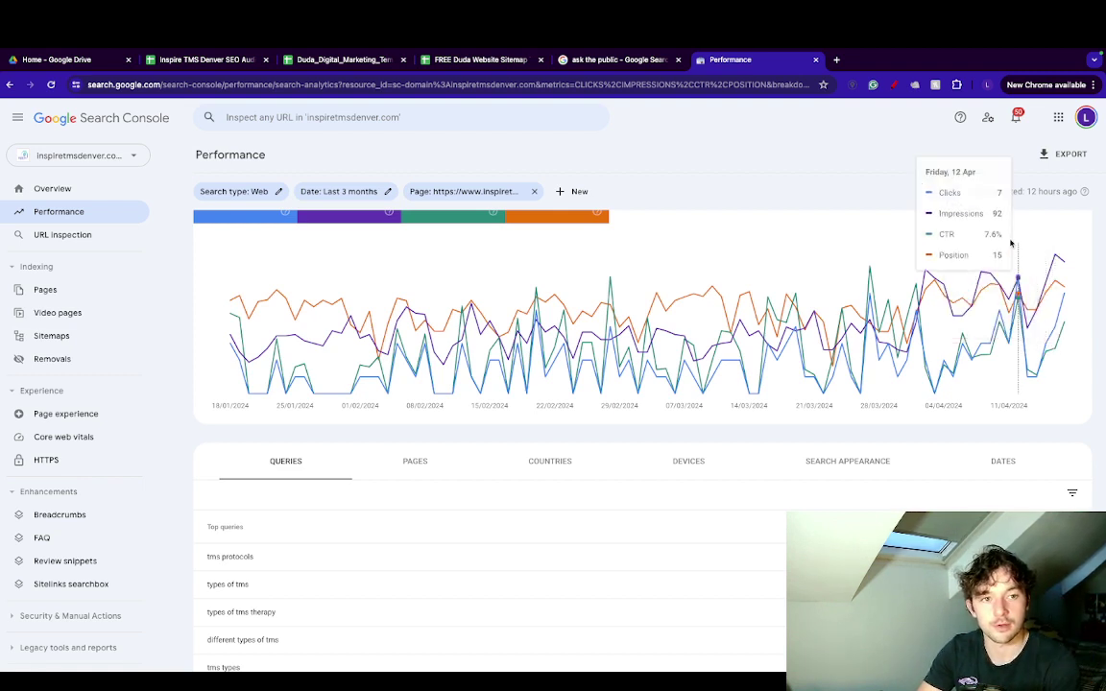
Open a blank browser tab, return to the Performance report, filter it by the query "tms protocols" and select that query's text.
left_click(836, 60)
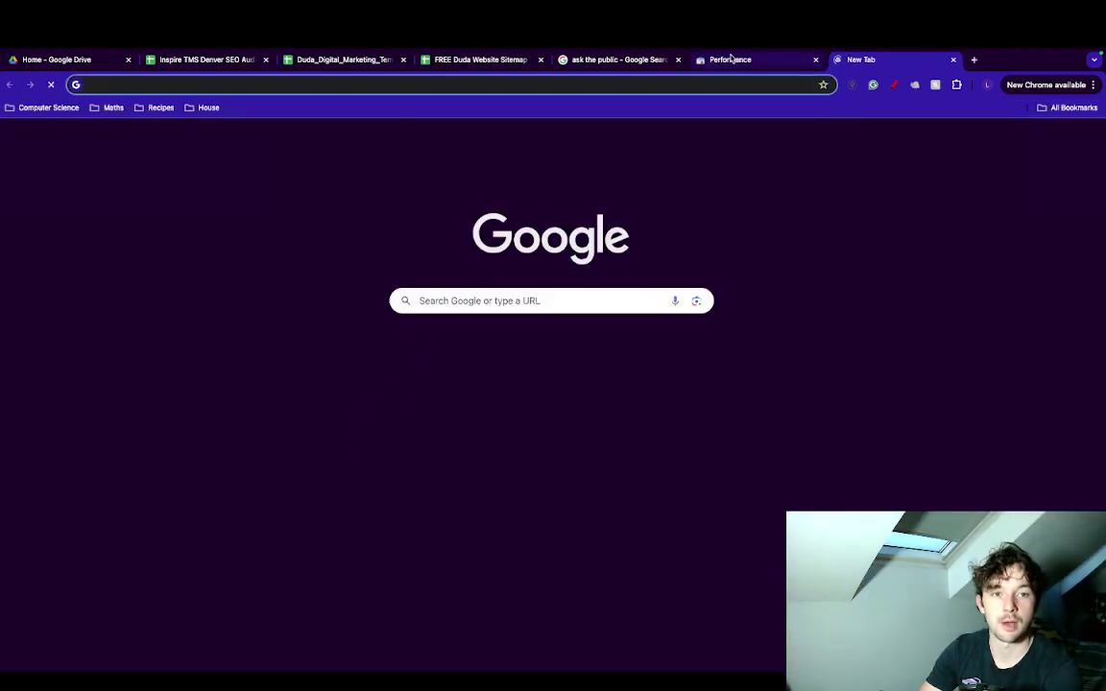
left_click(706, 63)
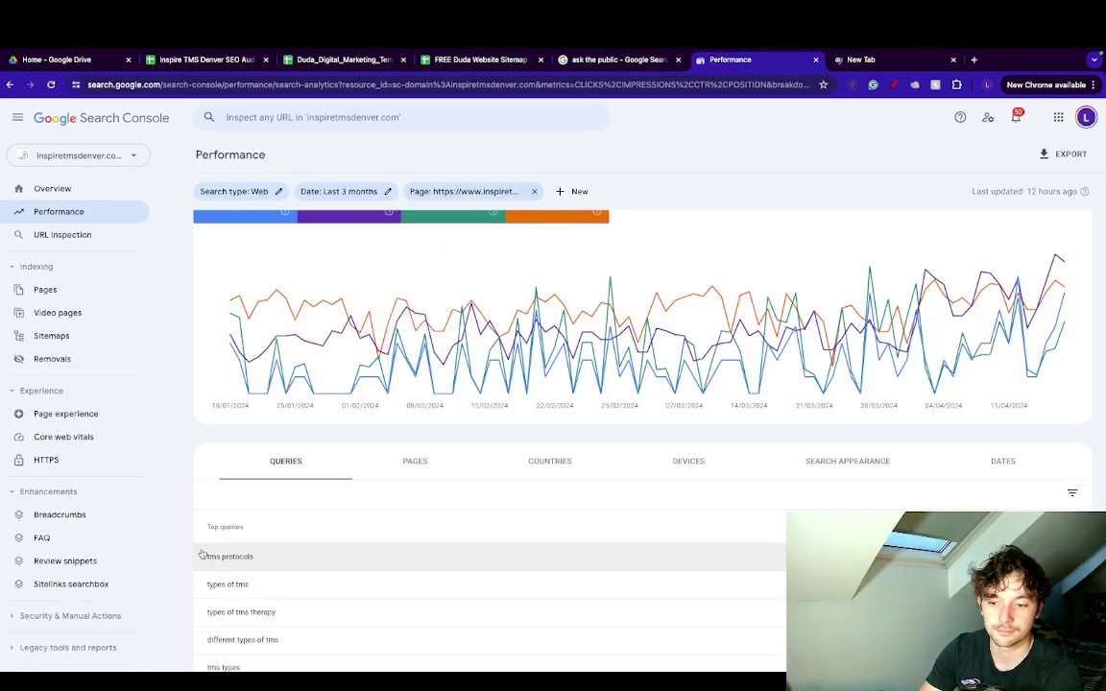
left_click(308, 556)
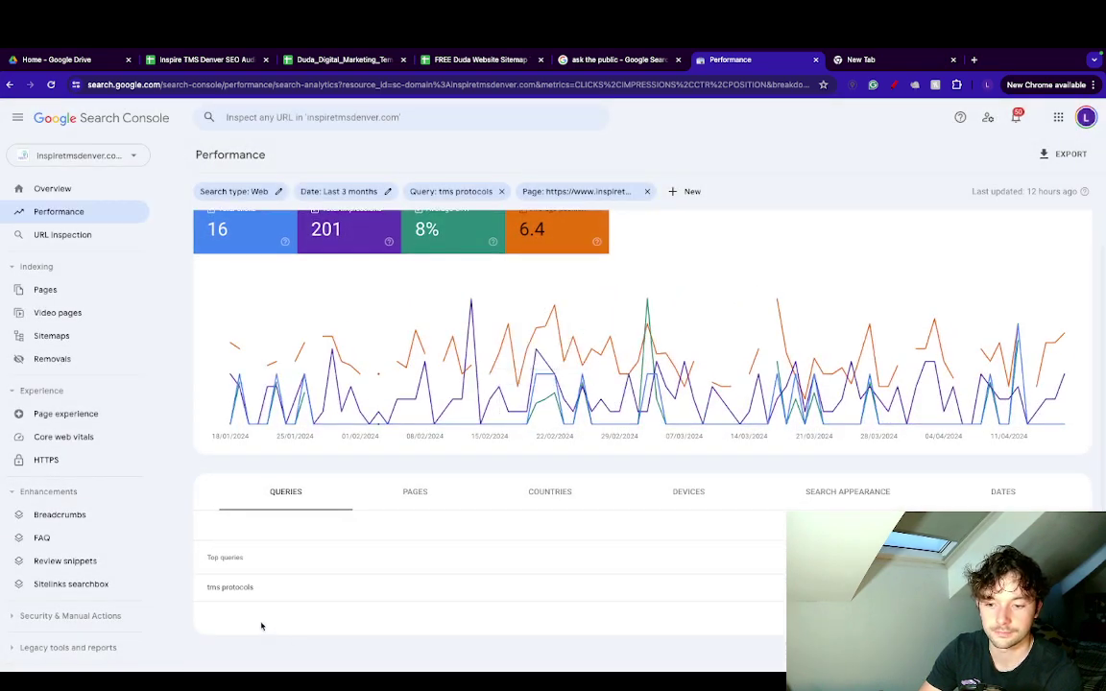
left_click_drag(274, 591, 189, 586)
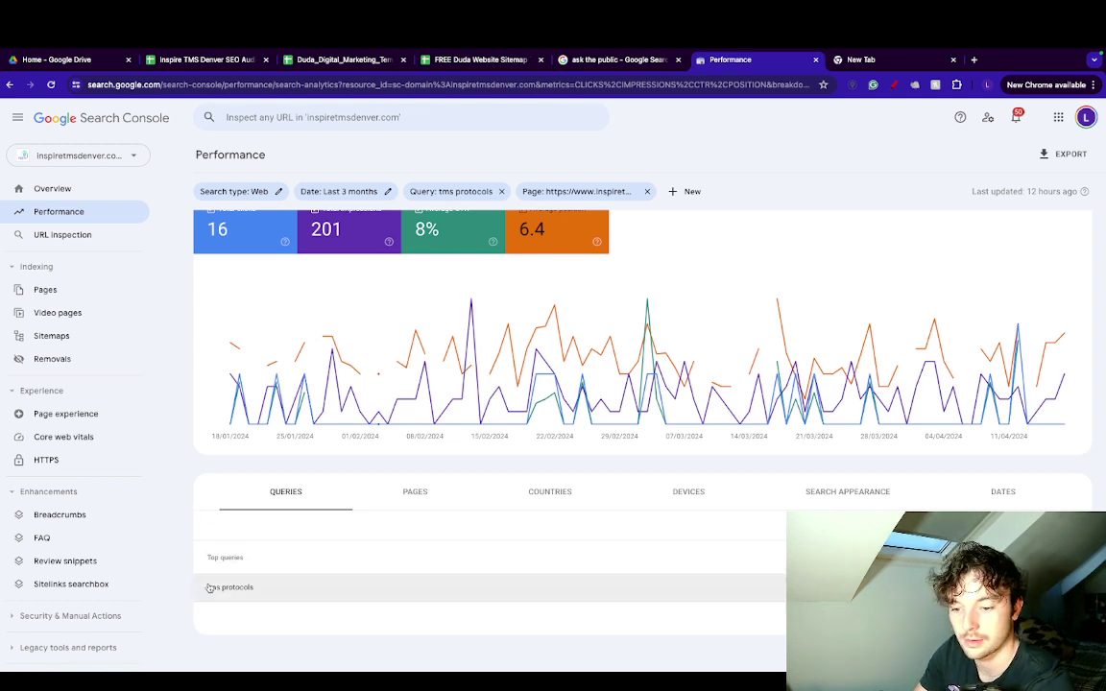
left_click(211, 588)
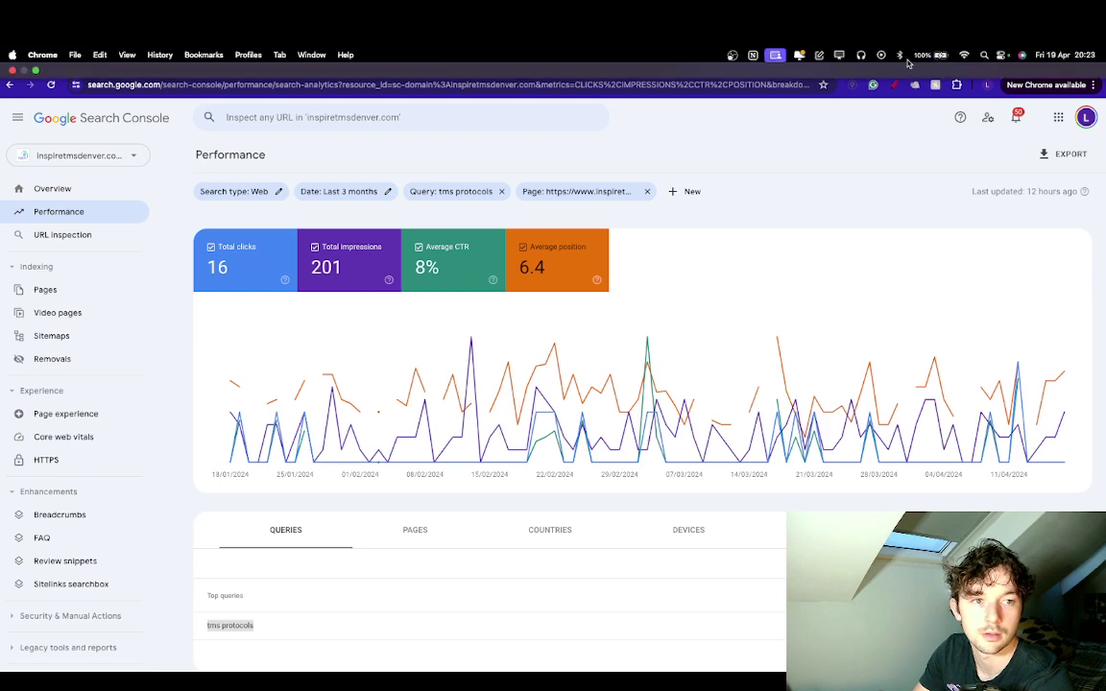
Switch to the blank browser tab and enable the location override for the saved Broomfield location with United States - English.
left_click(854, 61)
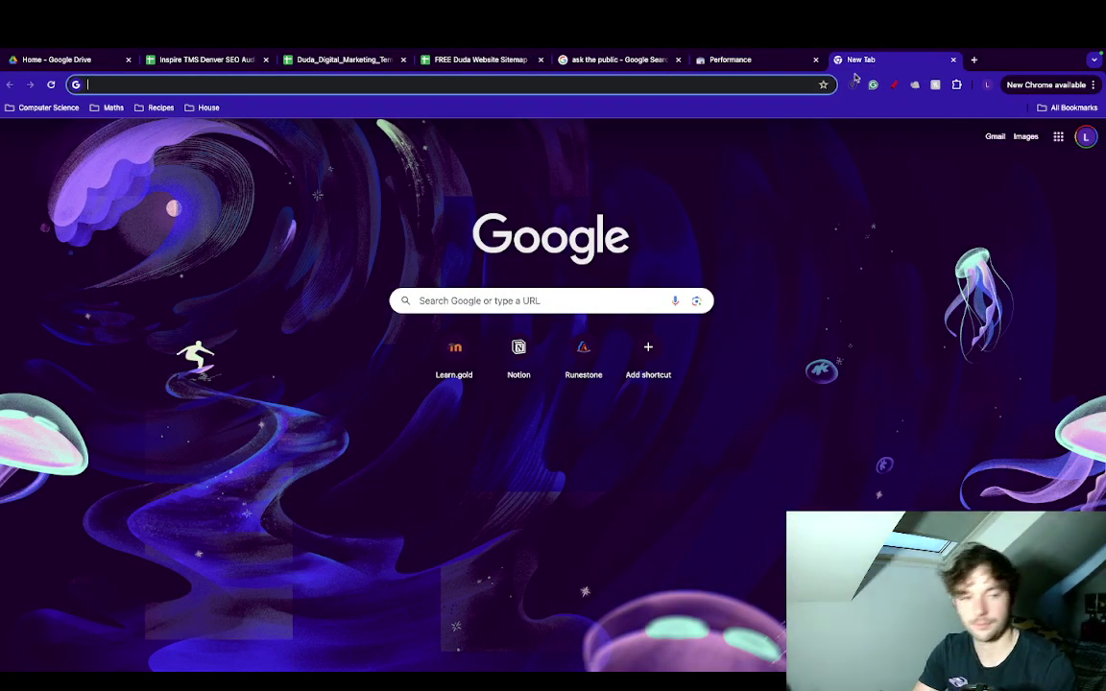
left_click(852, 86)
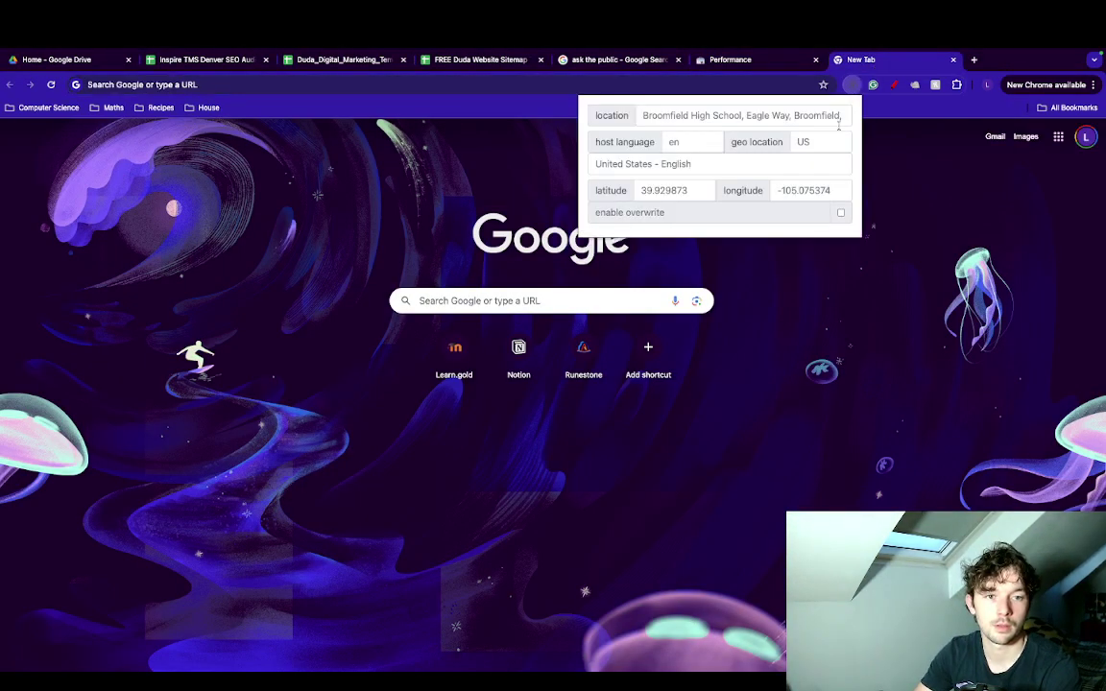
left_click(841, 215)
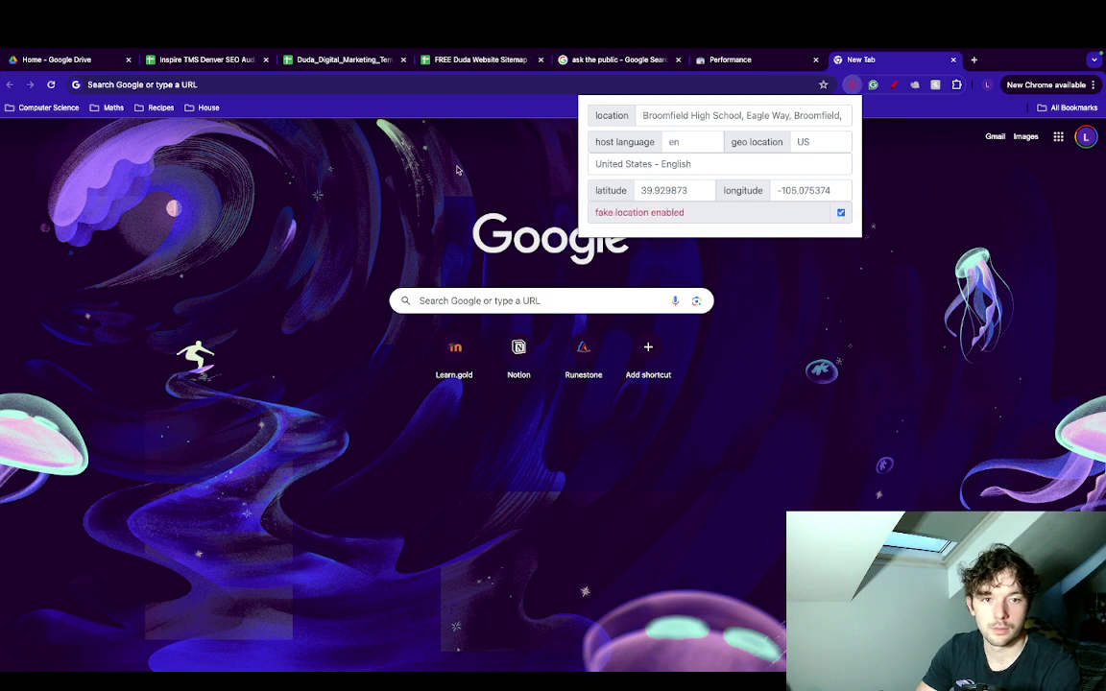
Search Google for the copied query "tms protocols" and find the Inspire TMS Denver listing in the results.
left_click(442, 84)
key("super+v")
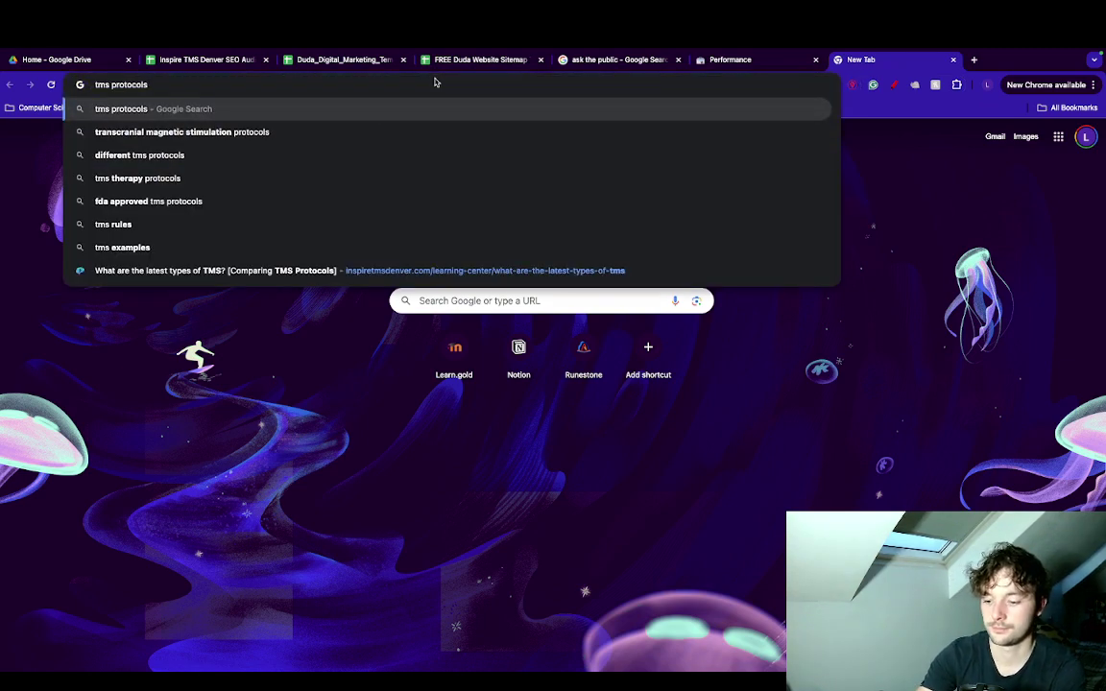
key("Return")
scroll(437, 302, "down", 1)
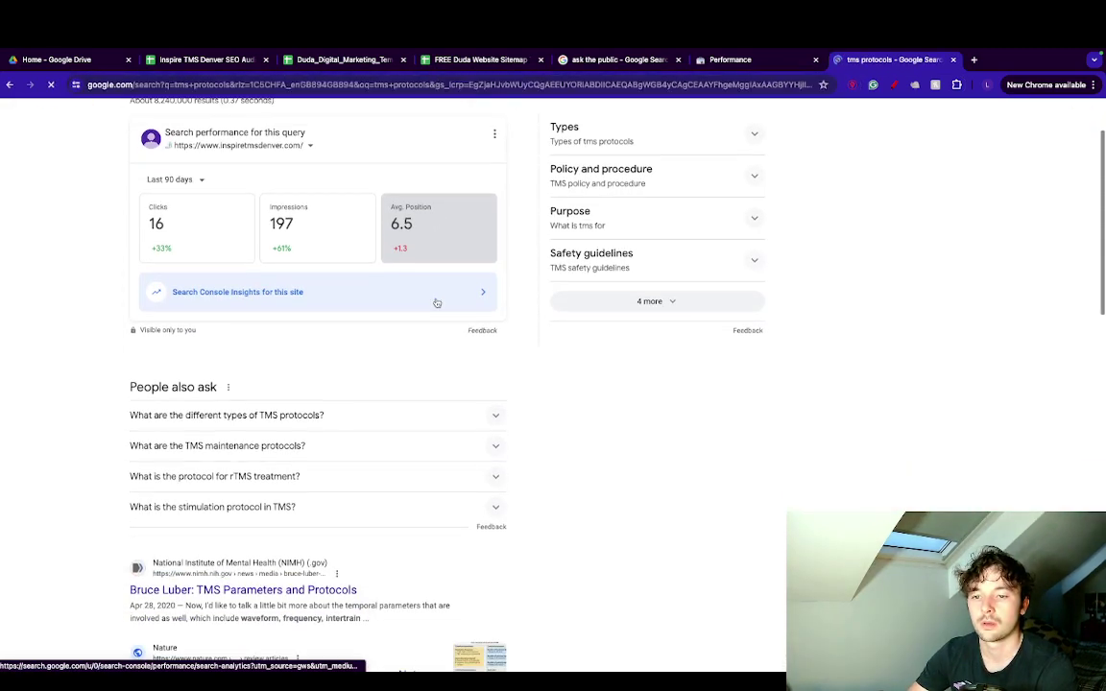
scroll(437, 303, "down", 5)
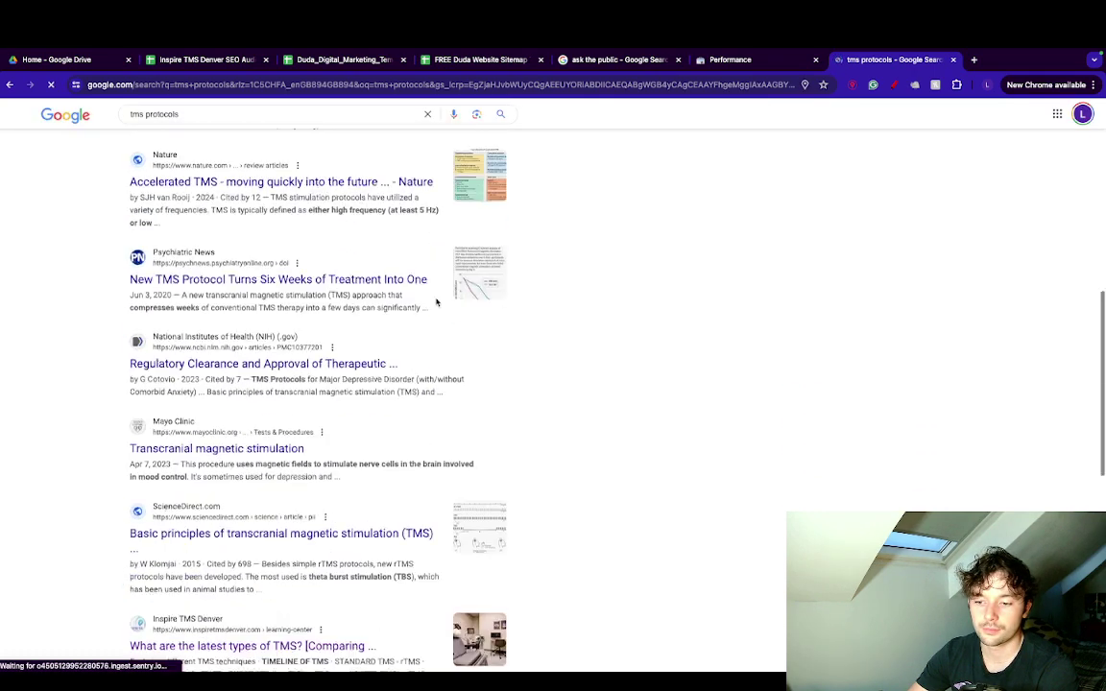
scroll(437, 302, "down", 3)
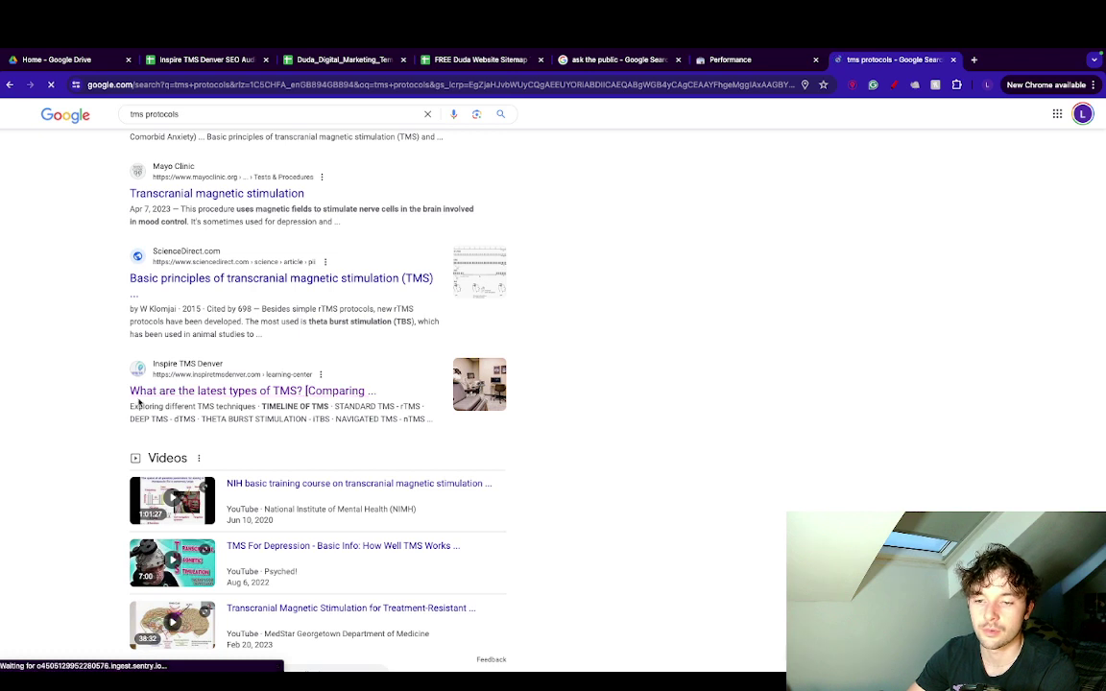
scroll(273, 418, "down", 1)
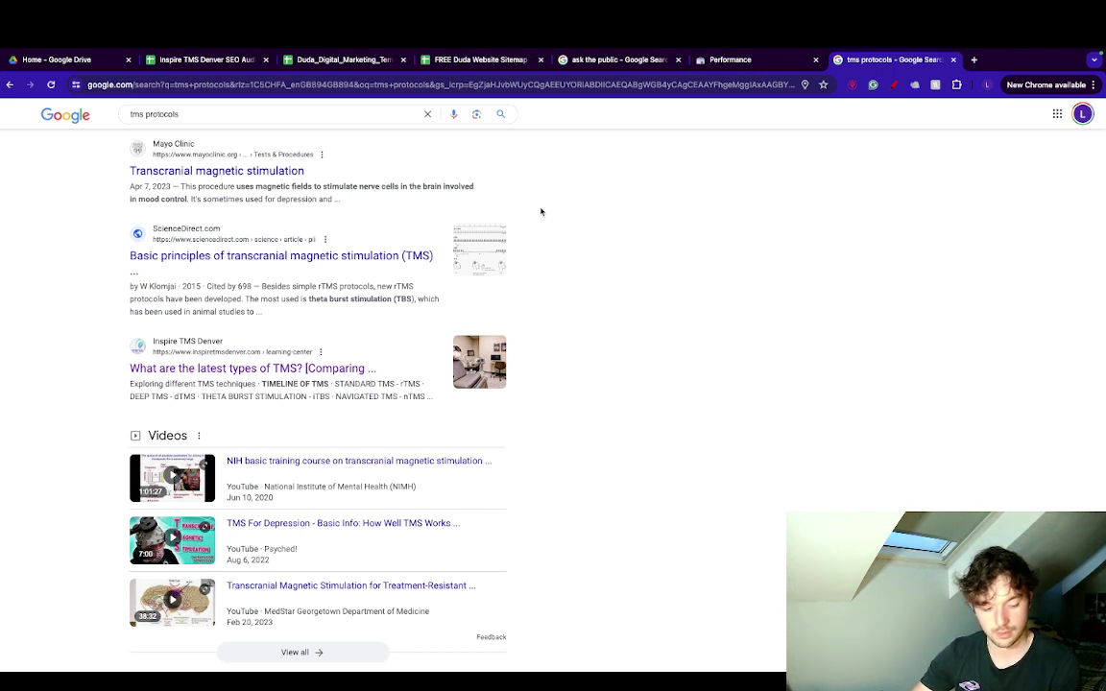
Open the empty Sheet2 of the Duda_Digital_Marketing_Template V2 spreadsheet and select cell A1.
left_click(485, 64)
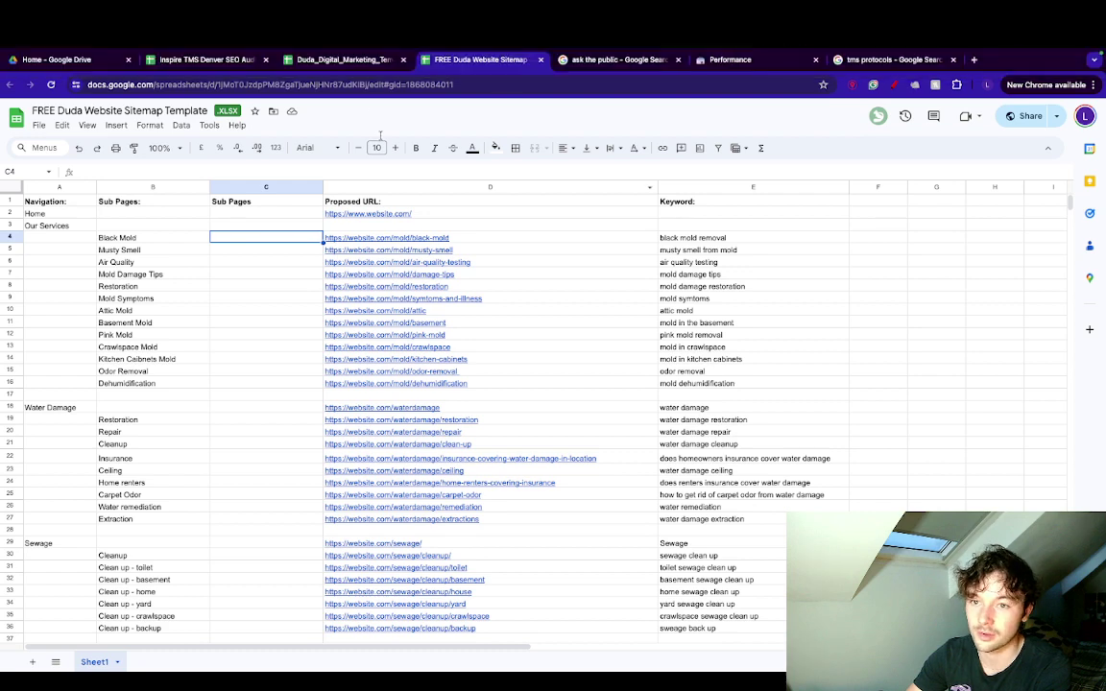
left_click(343, 59)
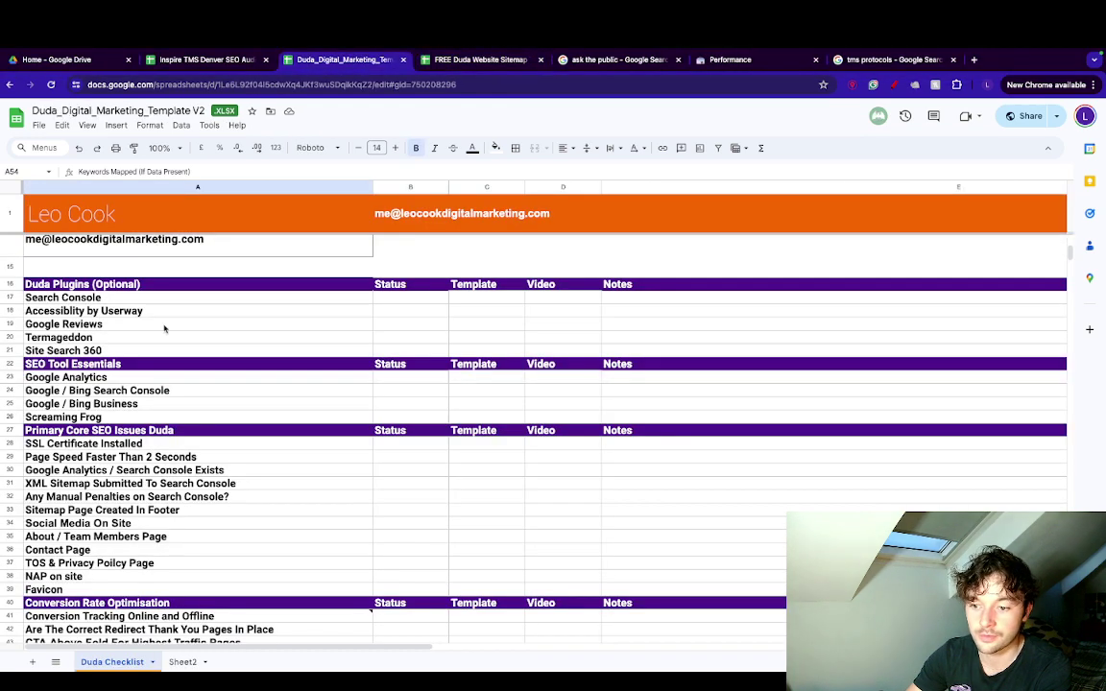
left_click(183, 662)
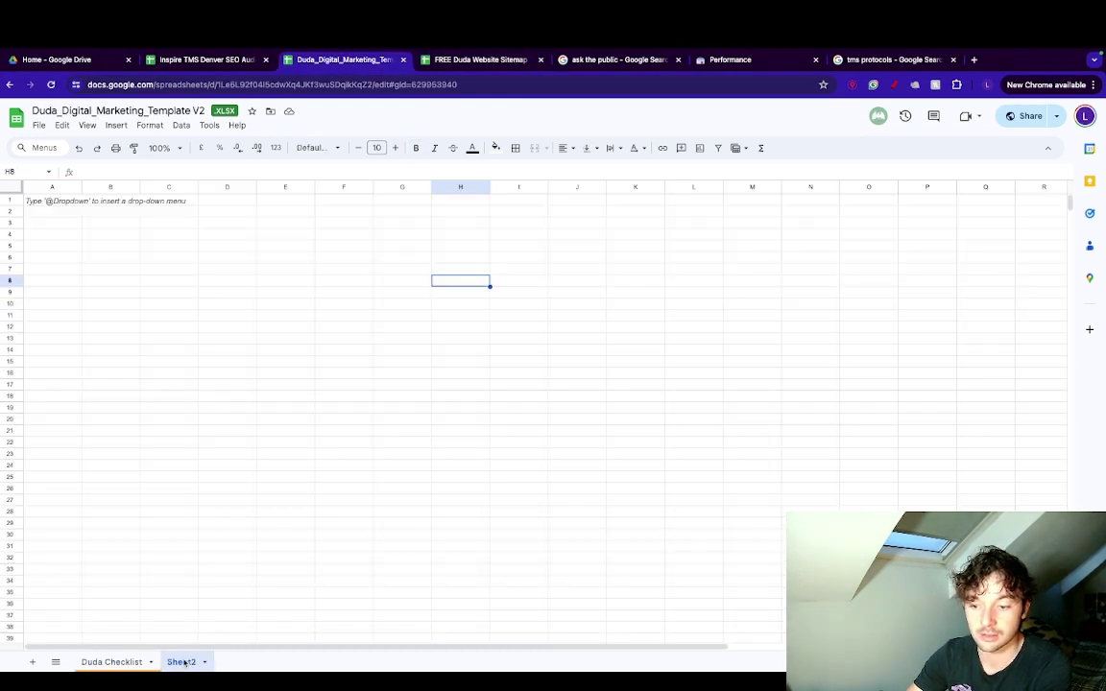
left_click(235, 247)
left_click(71, 203)
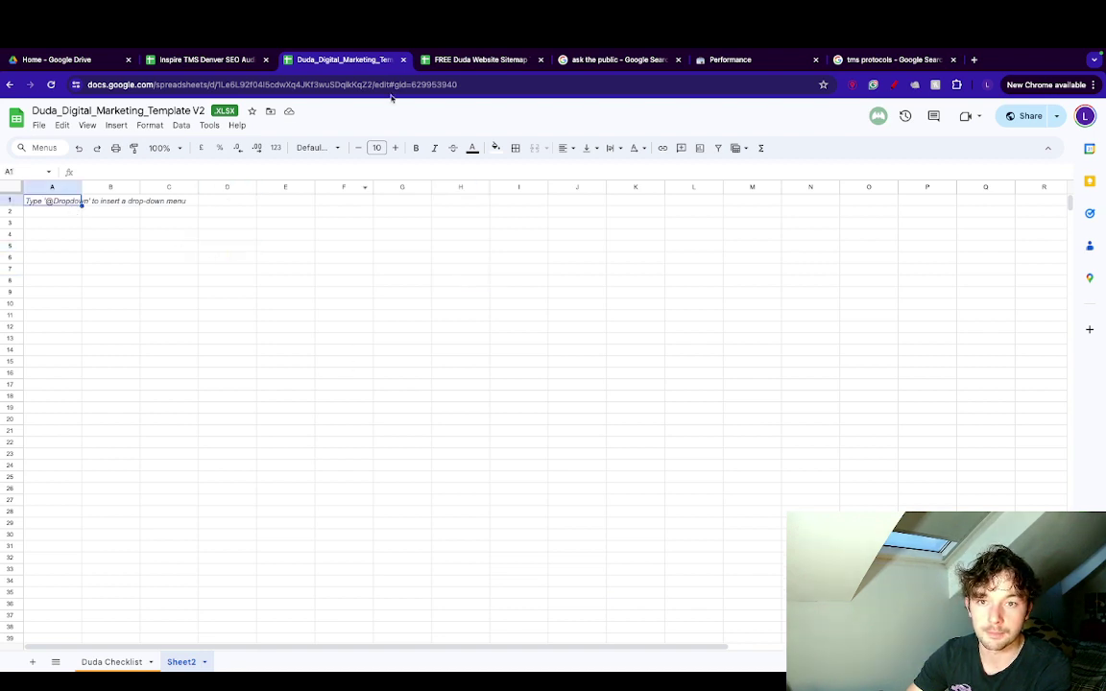
Review the keyword rows in the Inspire TMS Denver SEO Audit's Phase 2 Benchmarking sheet and copy its entire header row.
left_click(226, 60)
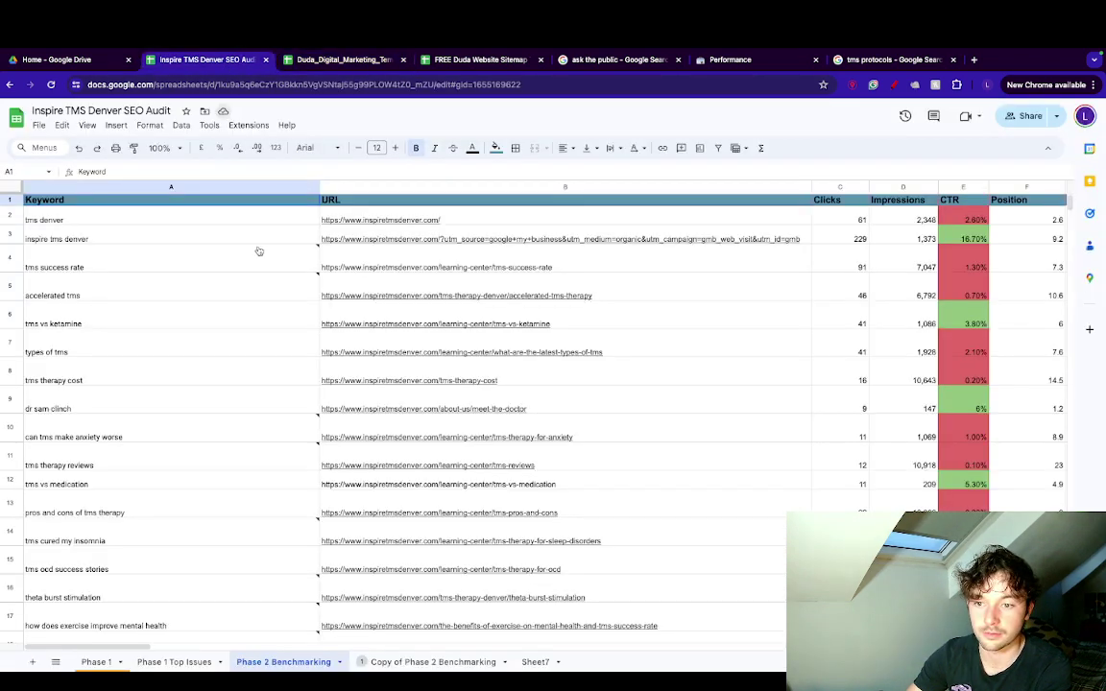
left_click(10, 218)
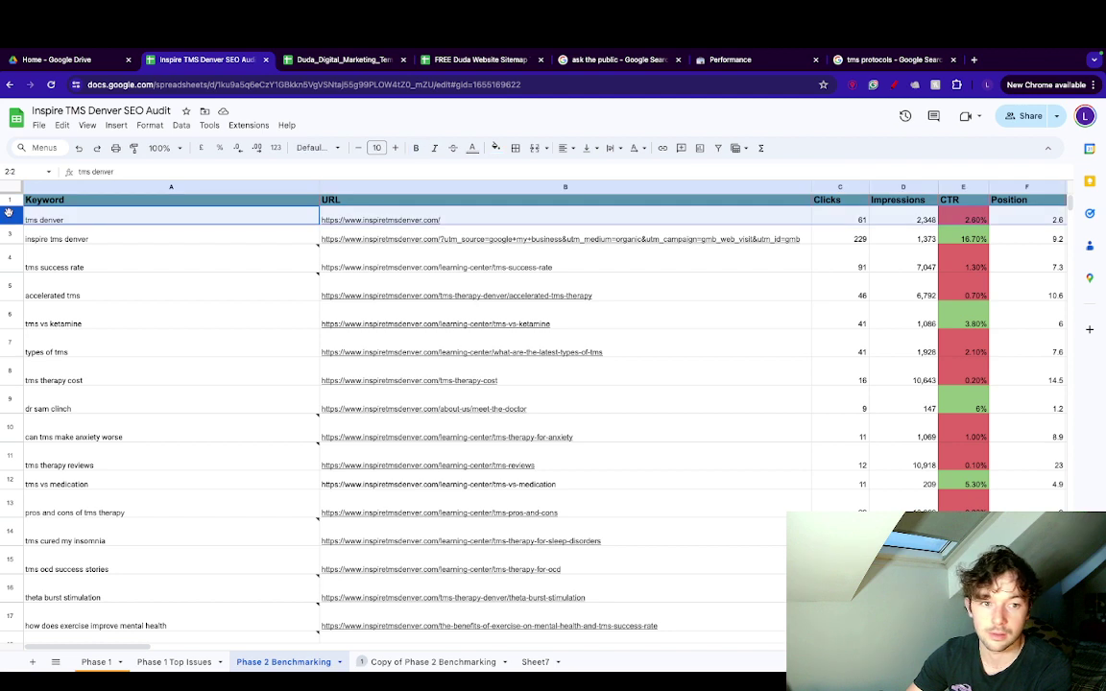
left_click(137, 243)
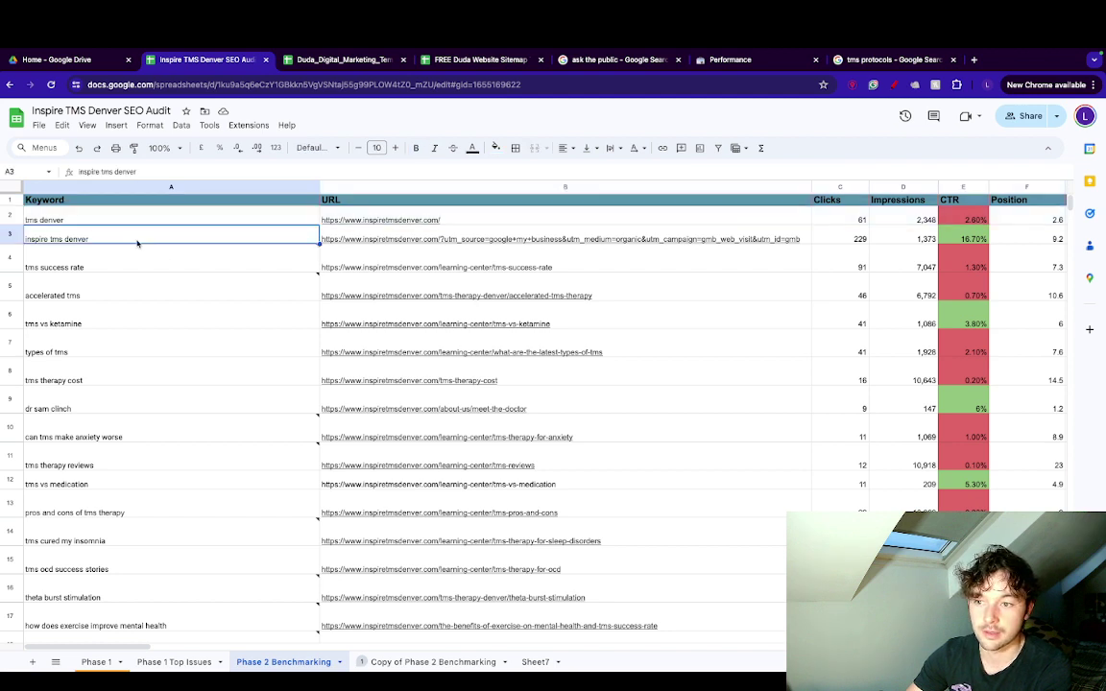
left_click(10, 240)
left_click(132, 345)
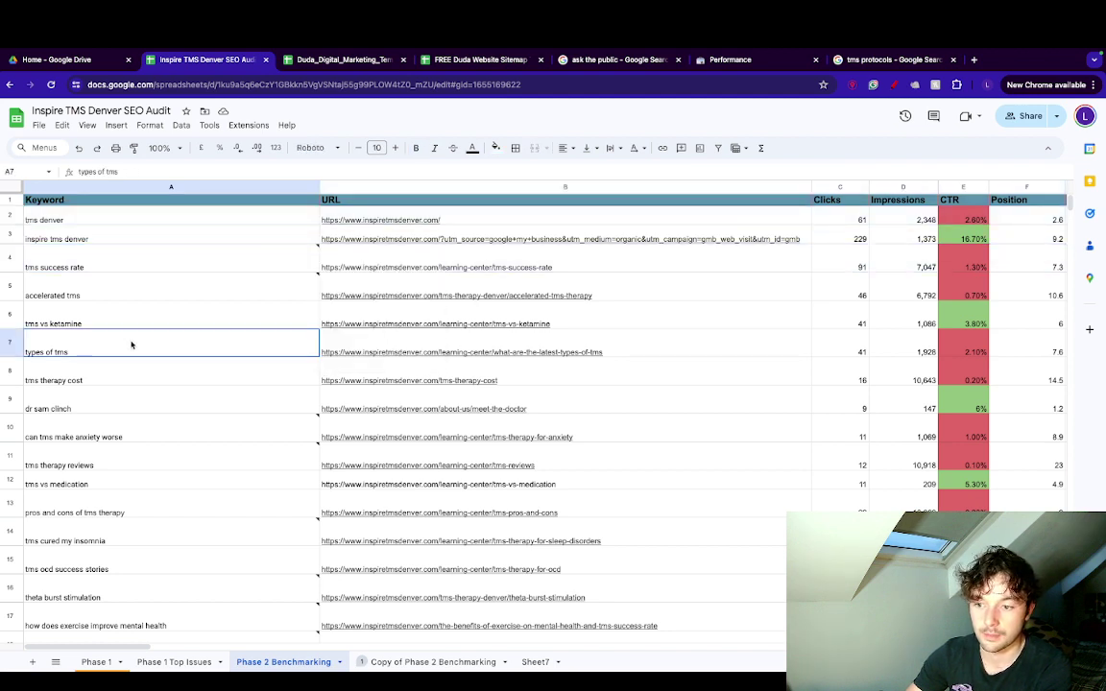
left_click(98, 275)
left_click(10, 199)
key("ctrl+c")
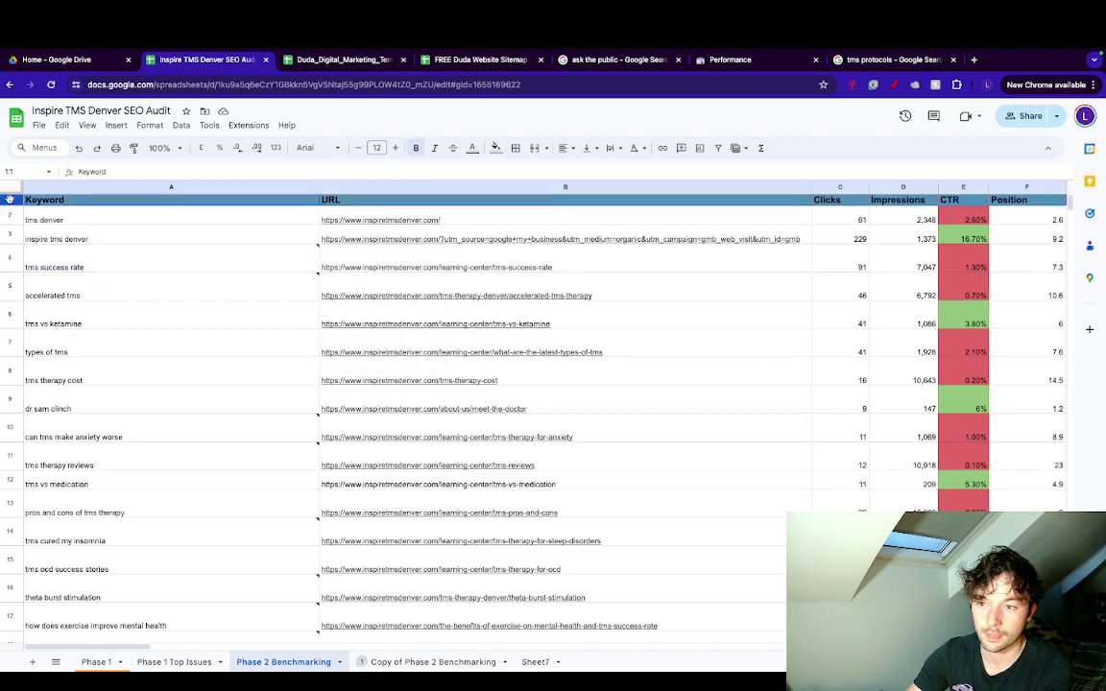
Paste the copied header row into row 1 of Sheet2 in the Duda_Digital_Marketing_Template V2 spreadsheet.
left_click(429, 61)
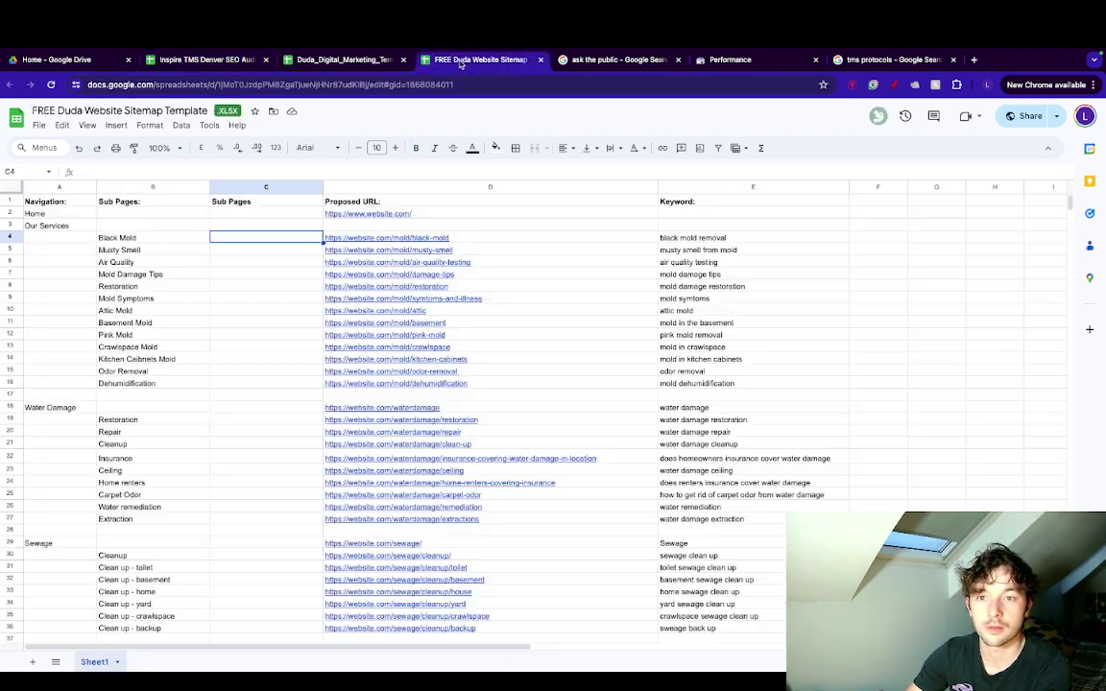
left_click(316, 58)
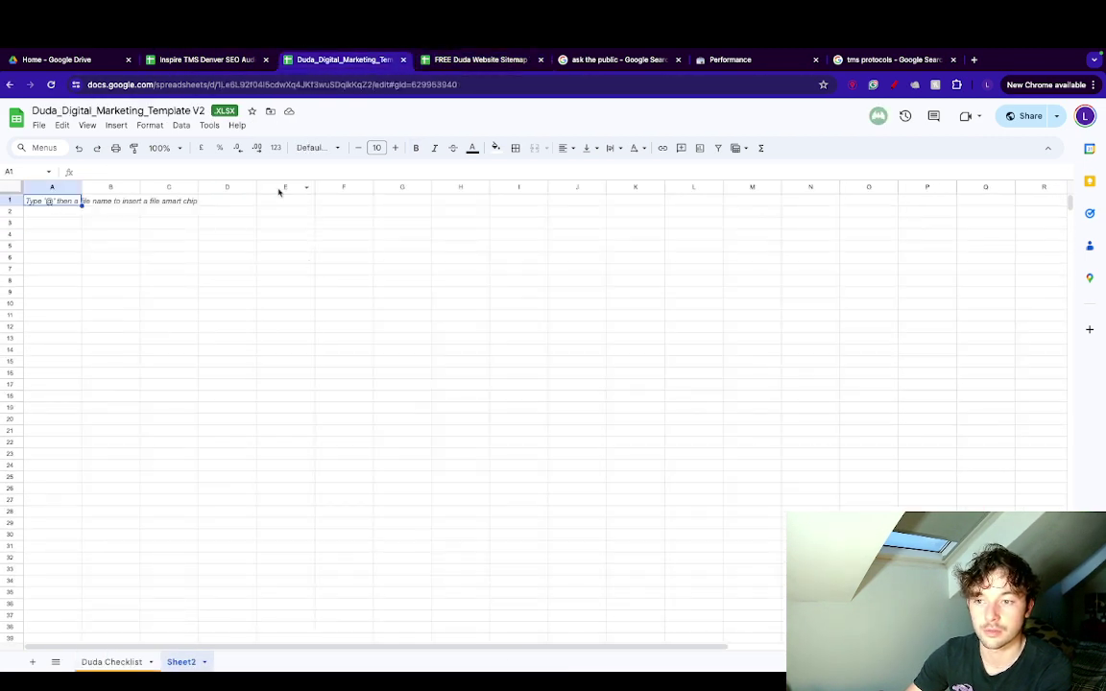
left_click(8, 203)
key("ctrl+v")
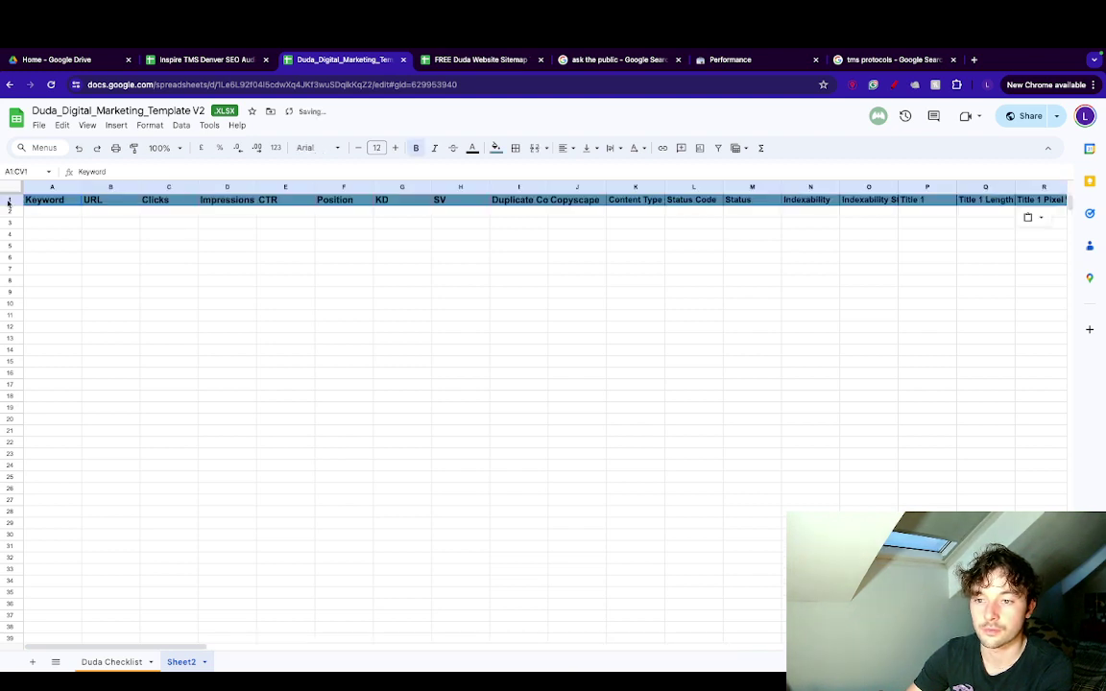
left_click(110, 226)
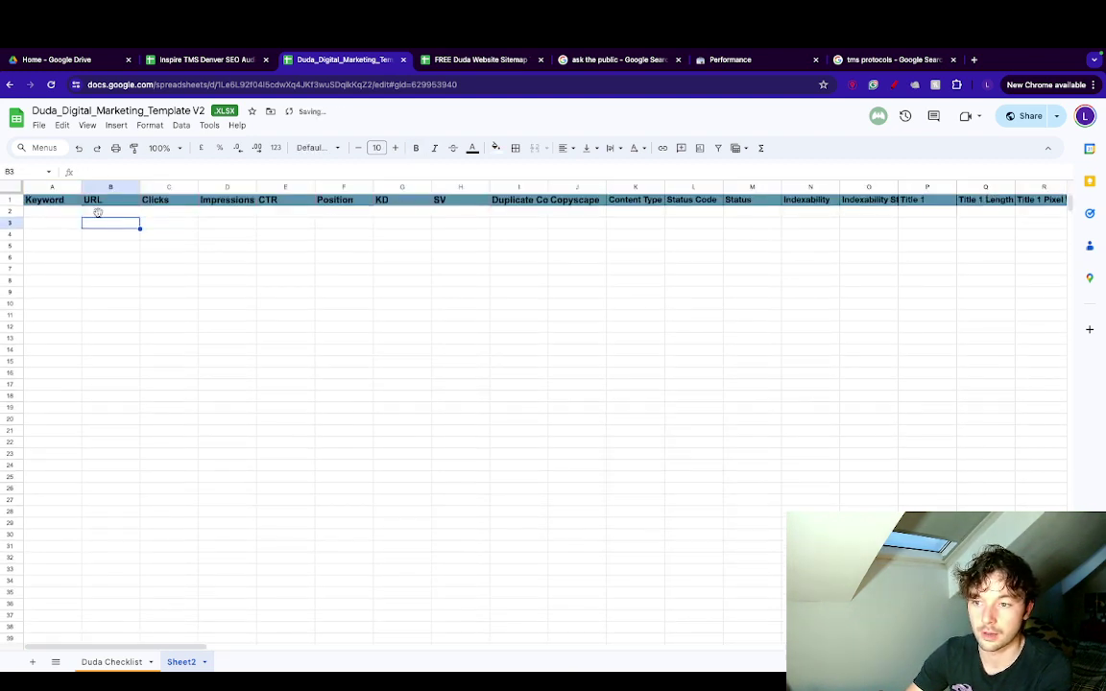
Compare Sheet2 with the audit's benchmarking layout and widen the Keyword column to a little over twice its width.
left_click(255, 61)
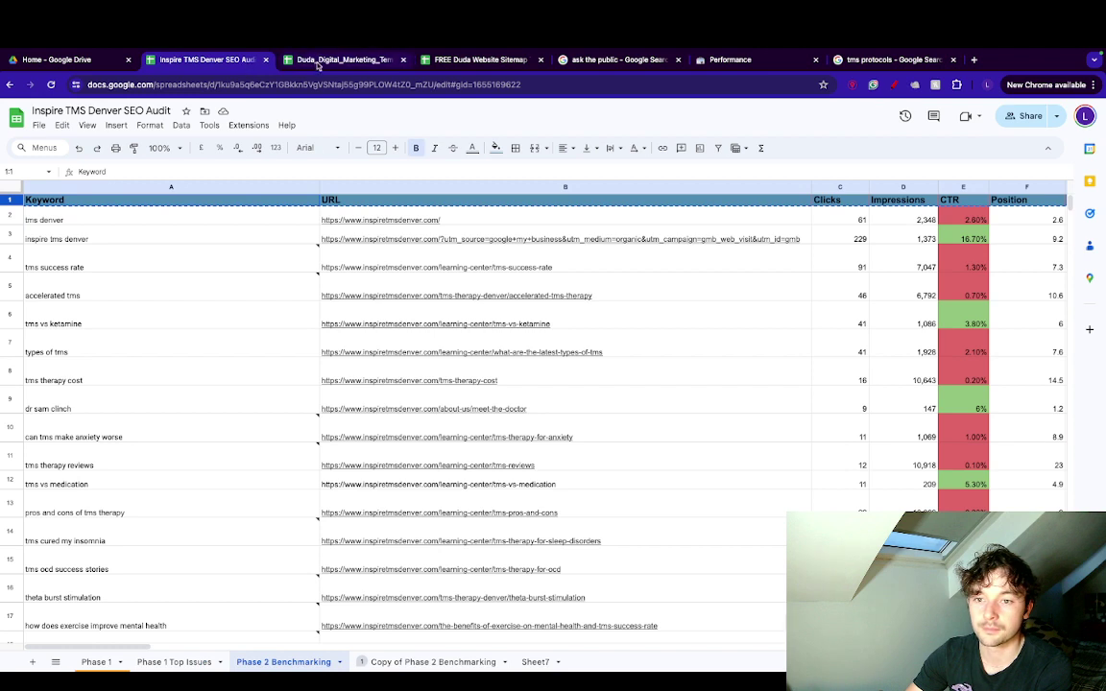
left_click(287, 58)
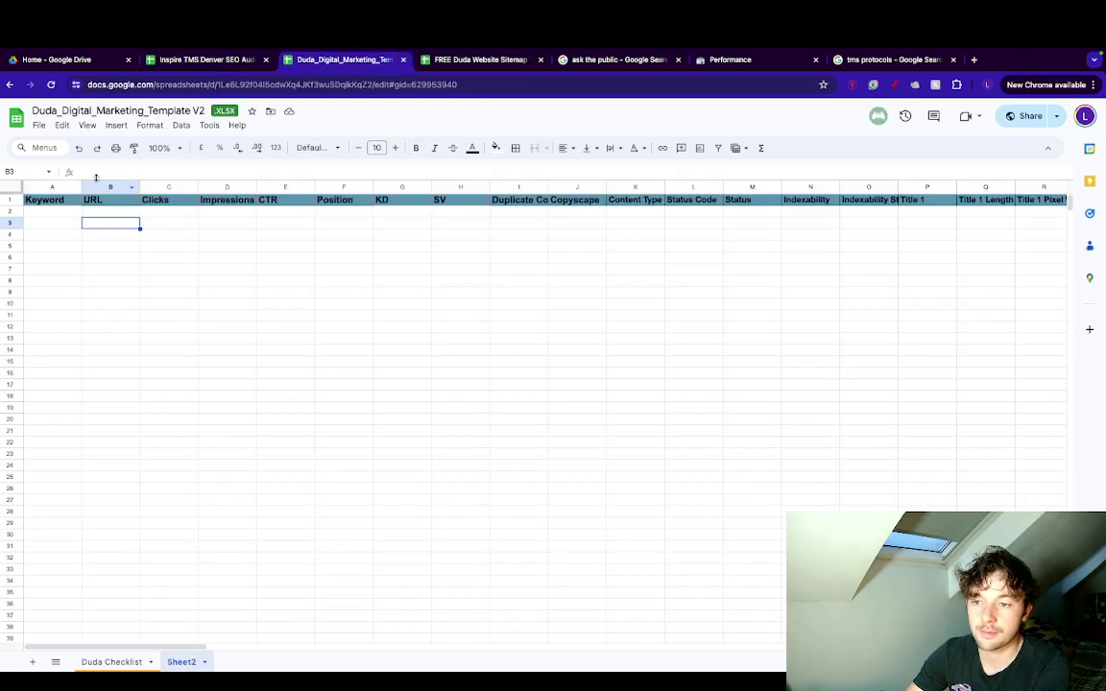
left_click_drag(81, 186, 159, 186)
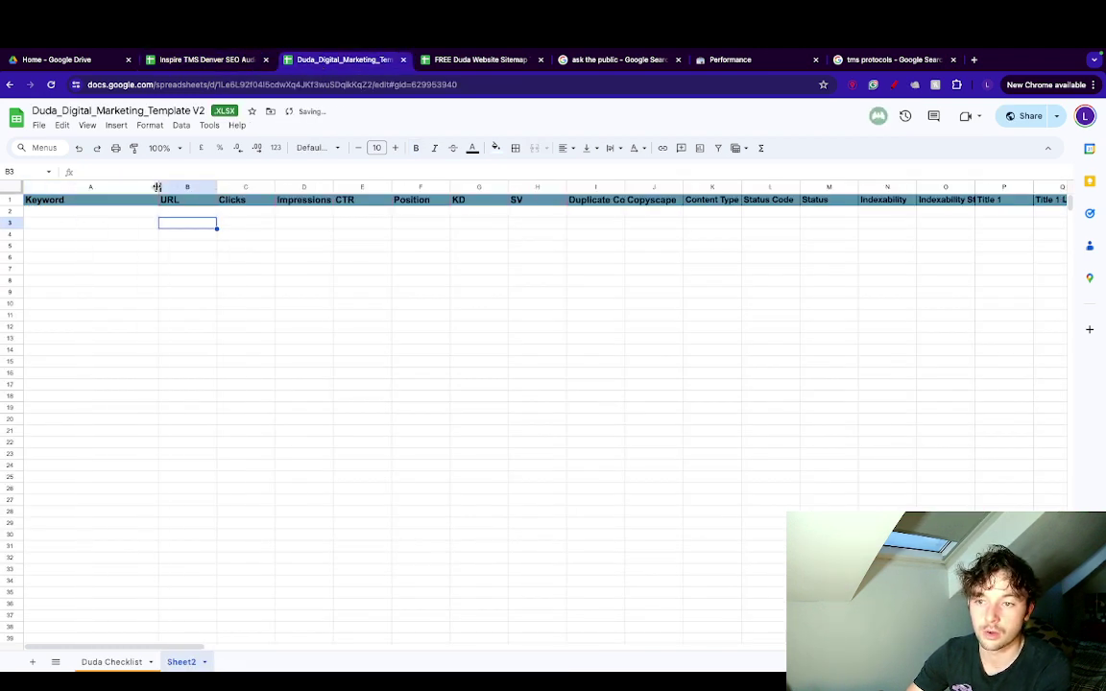
left_click(230, 59)
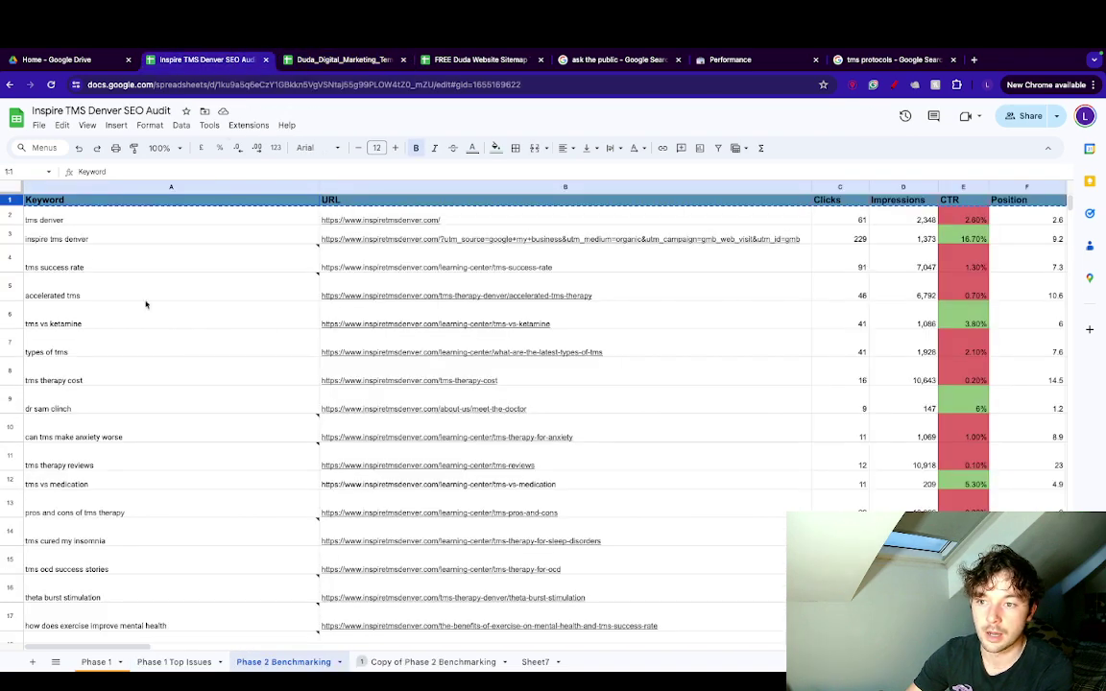
left_click(308, 59)
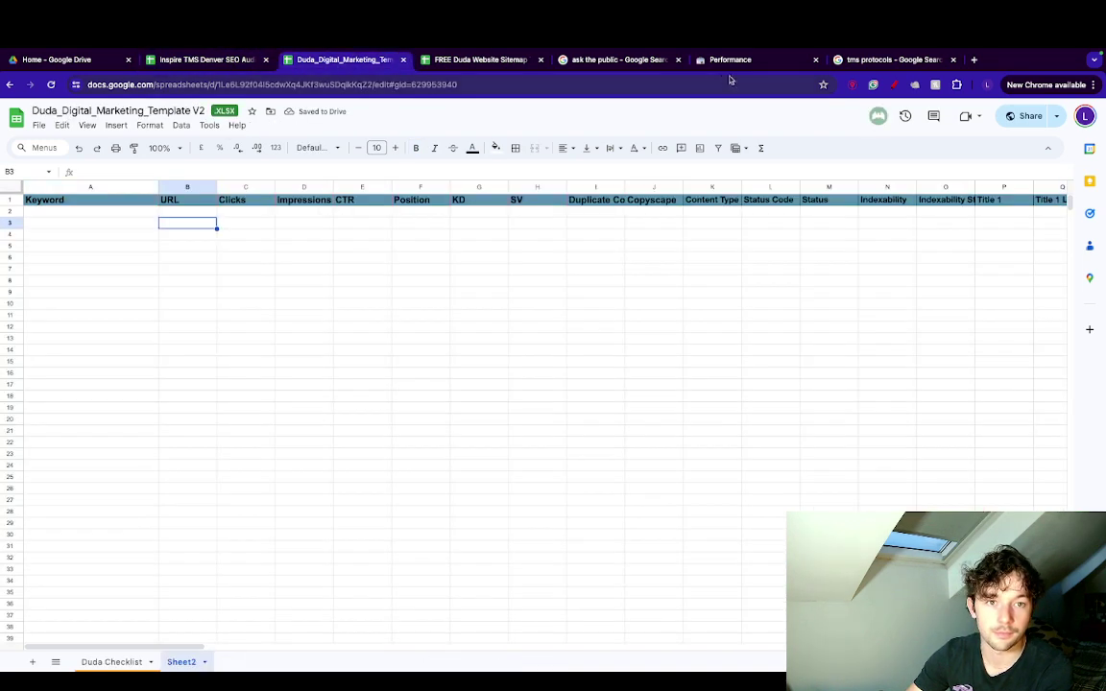
Return to the Search Console Performance report, restore the view filtered only by the latest-types-of-tms page and list its queries.
left_click(711, 59)
scroll(250, 471, "down", 1)
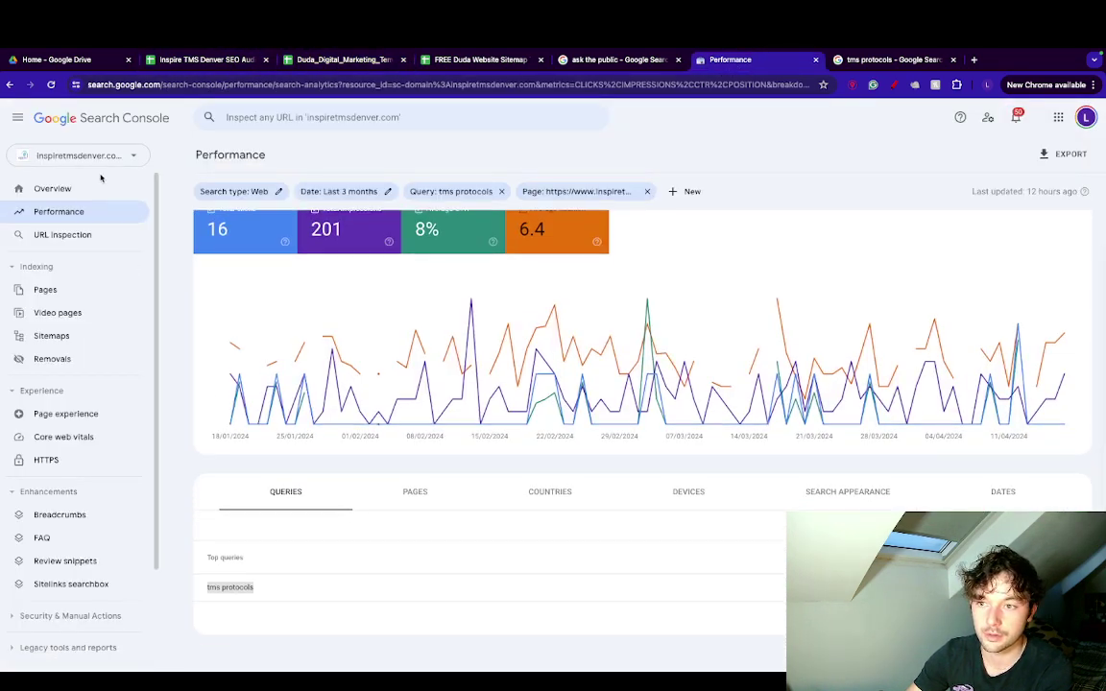
left_click(6, 84)
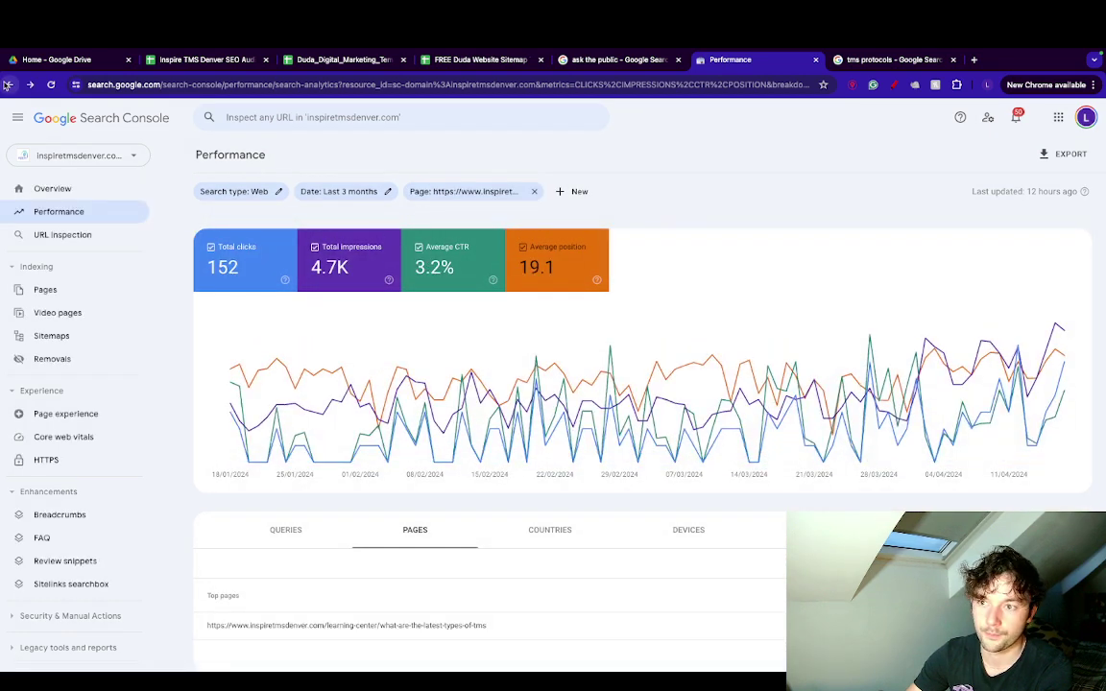
left_click(6, 85)
scroll(219, 534, "down", 1)
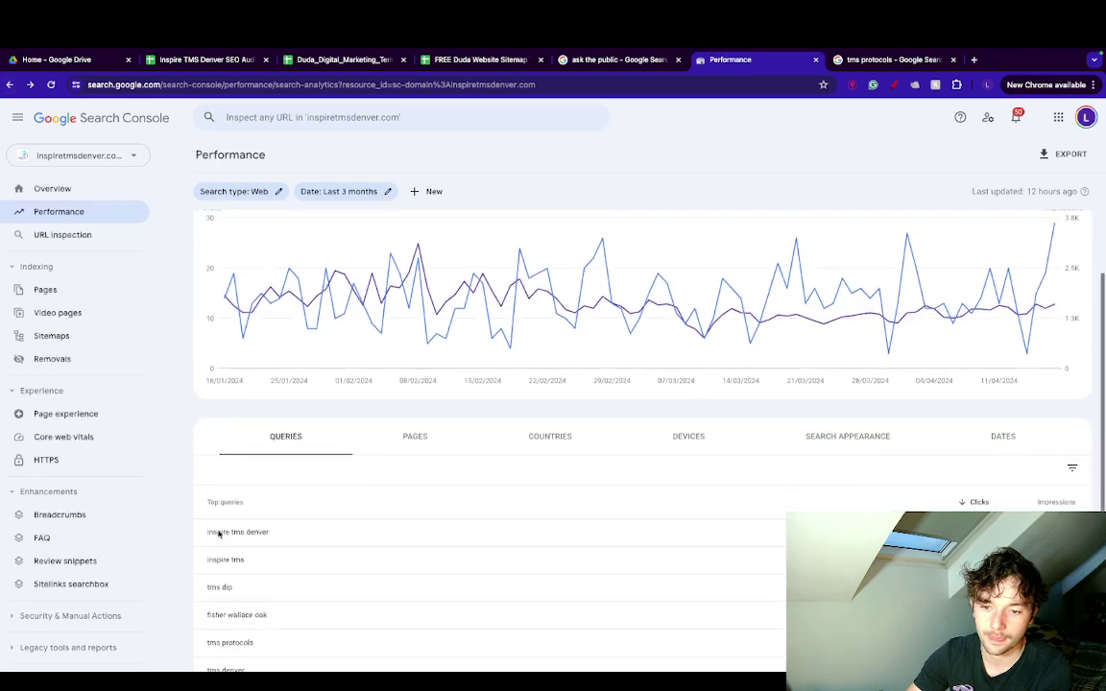
left_click(30, 85)
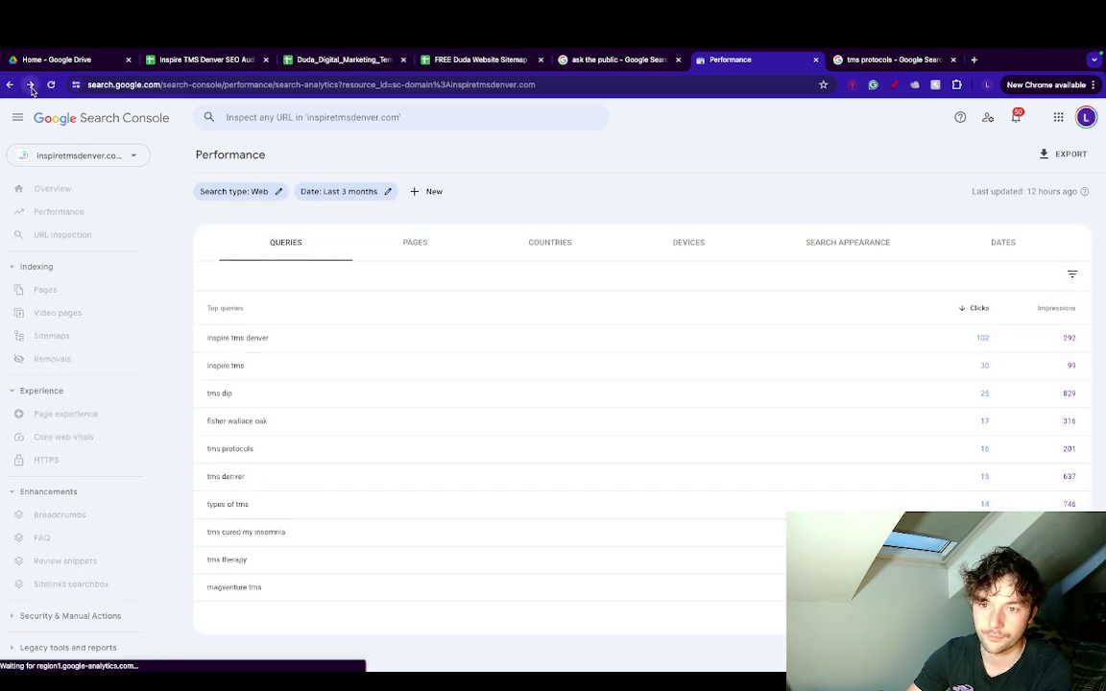
scroll(334, 477, "down", 1)
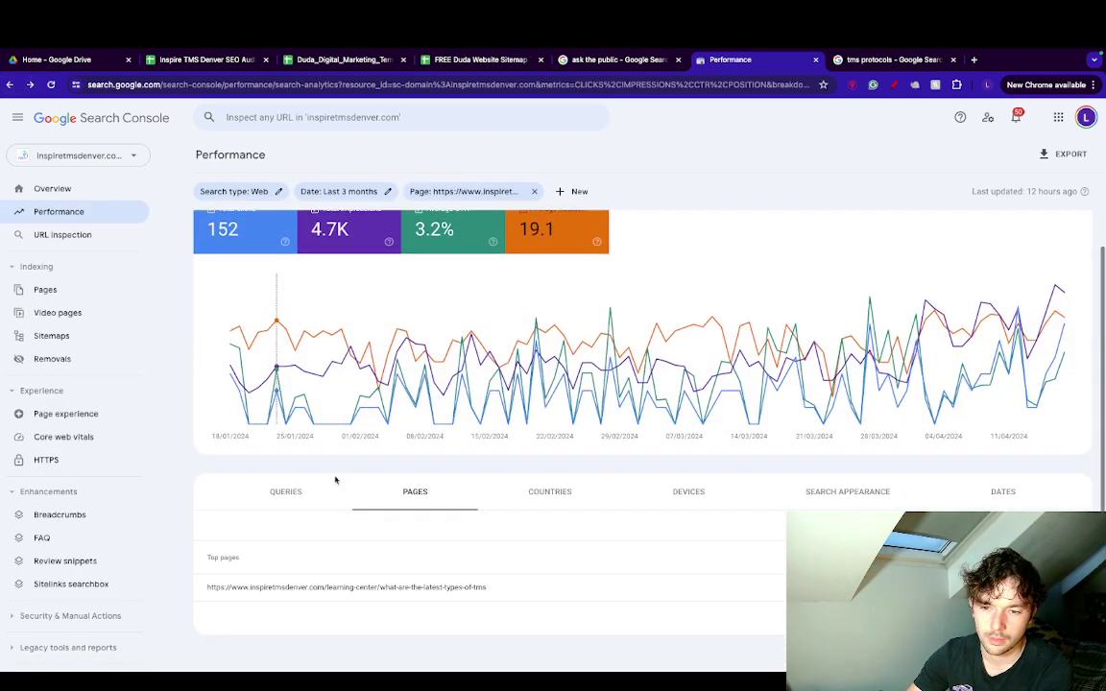
left_click(286, 495)
scroll(388, 515, "down", 2)
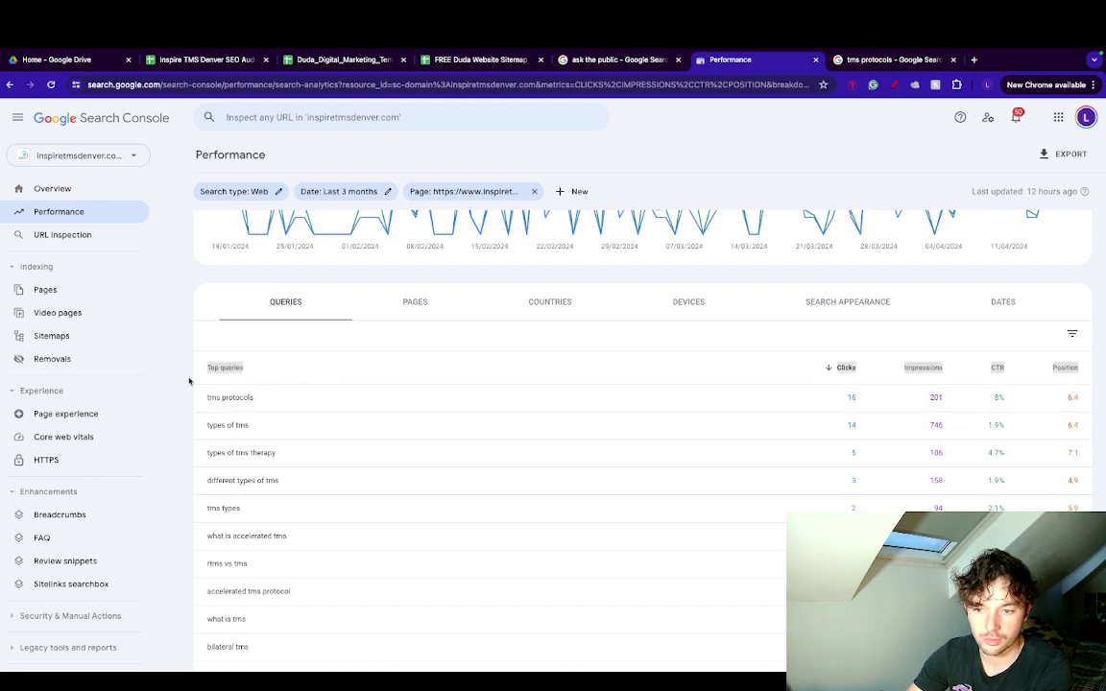
Copy the "tms protocols" query row from Search Console and paste it into A2 of Sheet2 in the Duda_Digital_Marketing_Template V2 spreadsheet.
left_click_drag(206, 399, 741, 424)
key("ctrl+c")
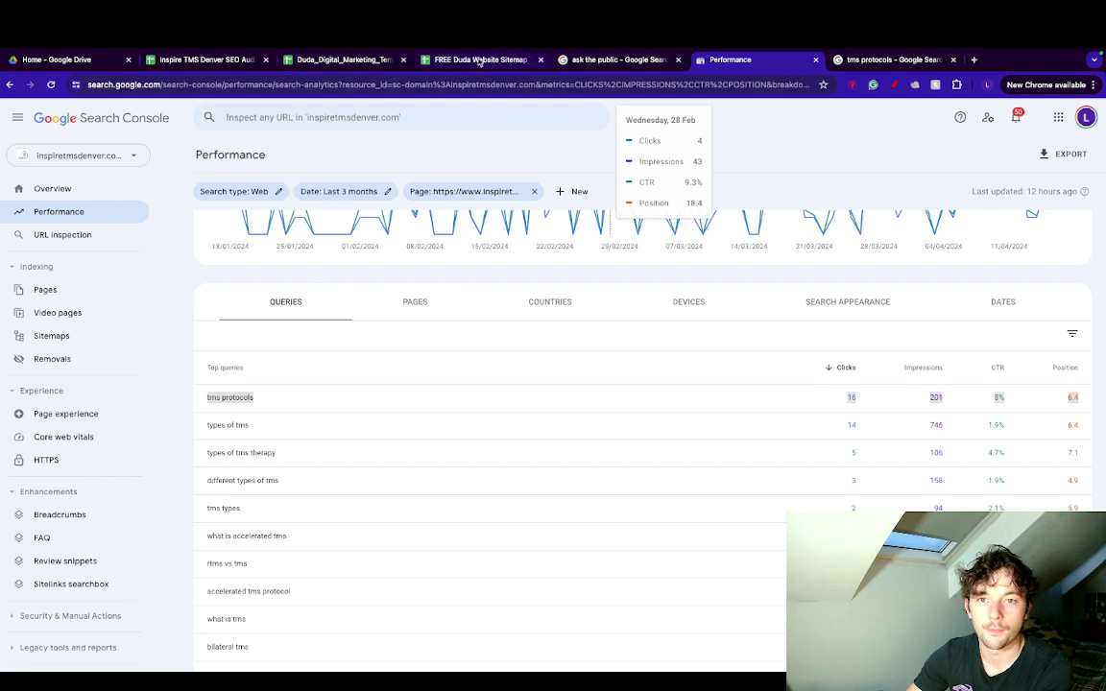
left_click(228, 62)
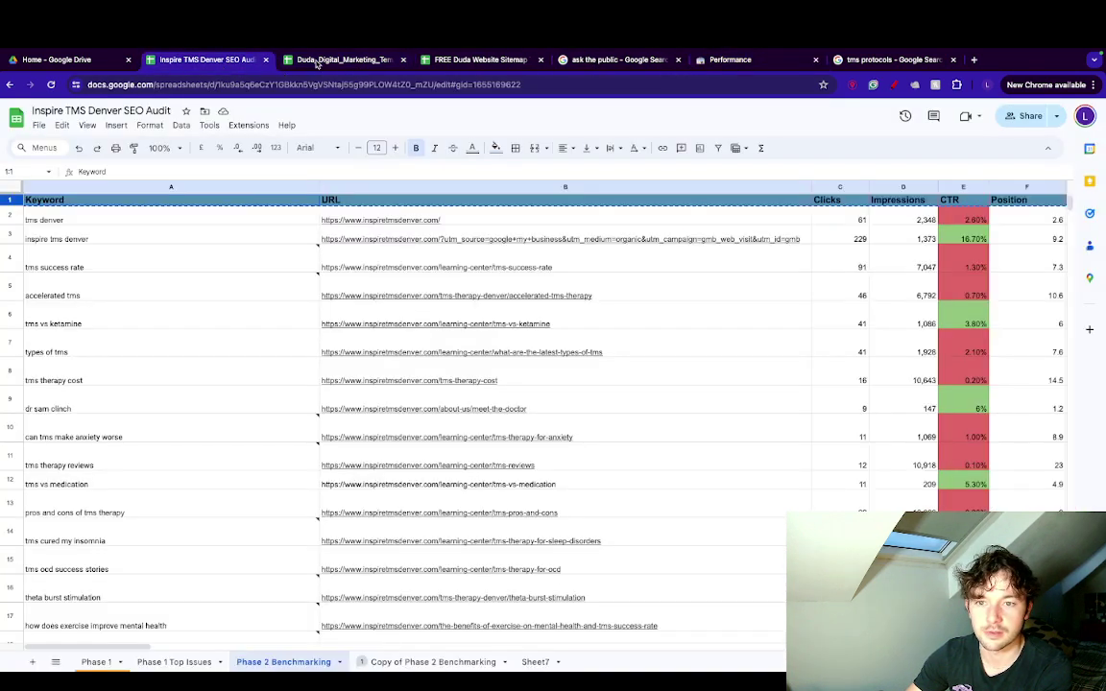
left_click(319, 63)
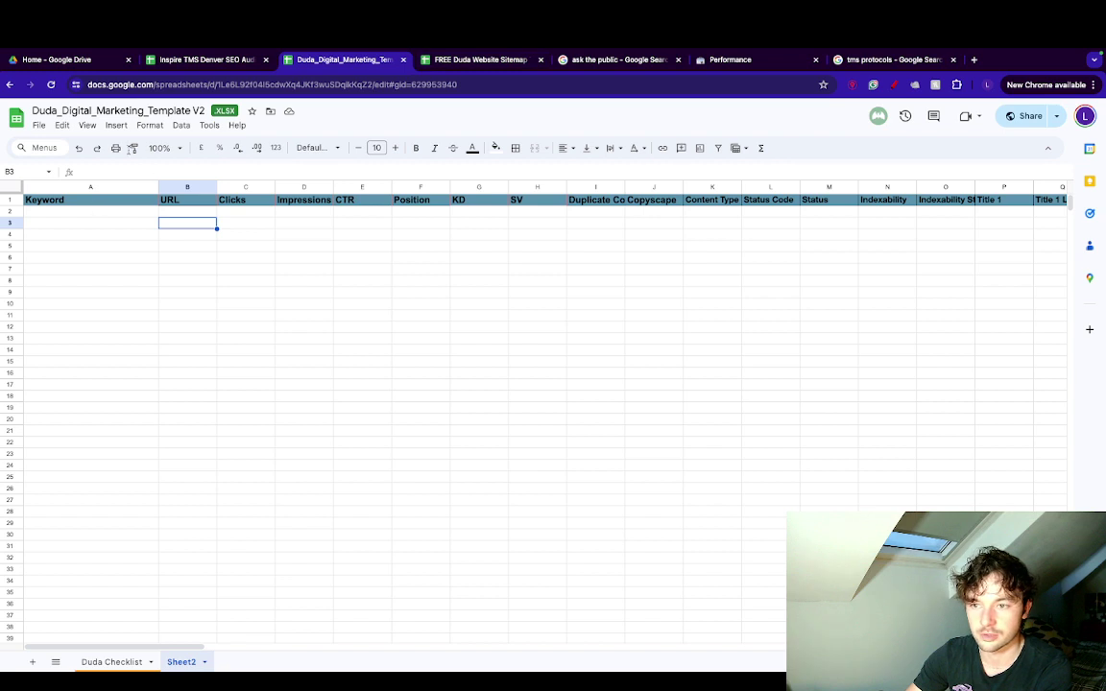
left_click(119, 215)
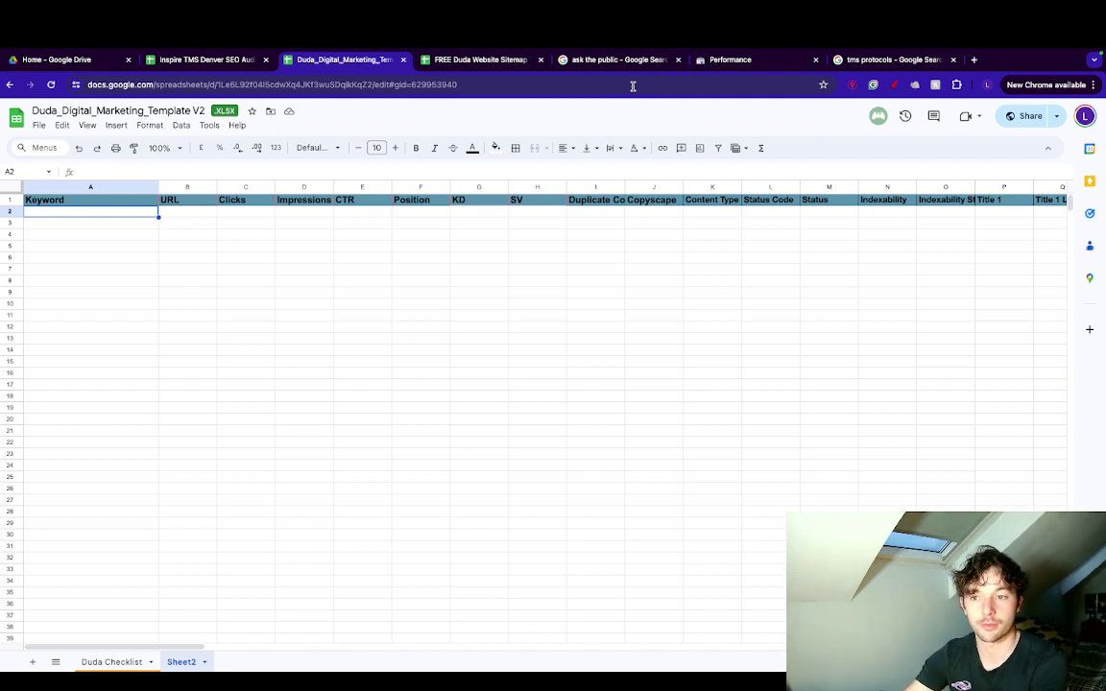
key("ctrl+v")
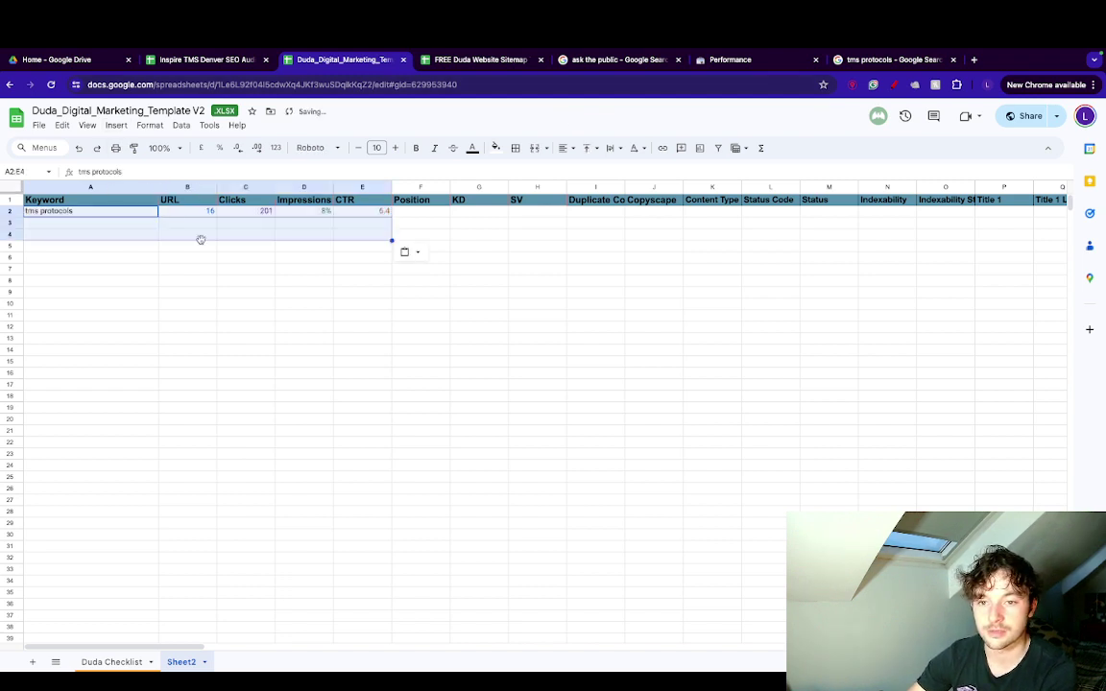
left_click(251, 282)
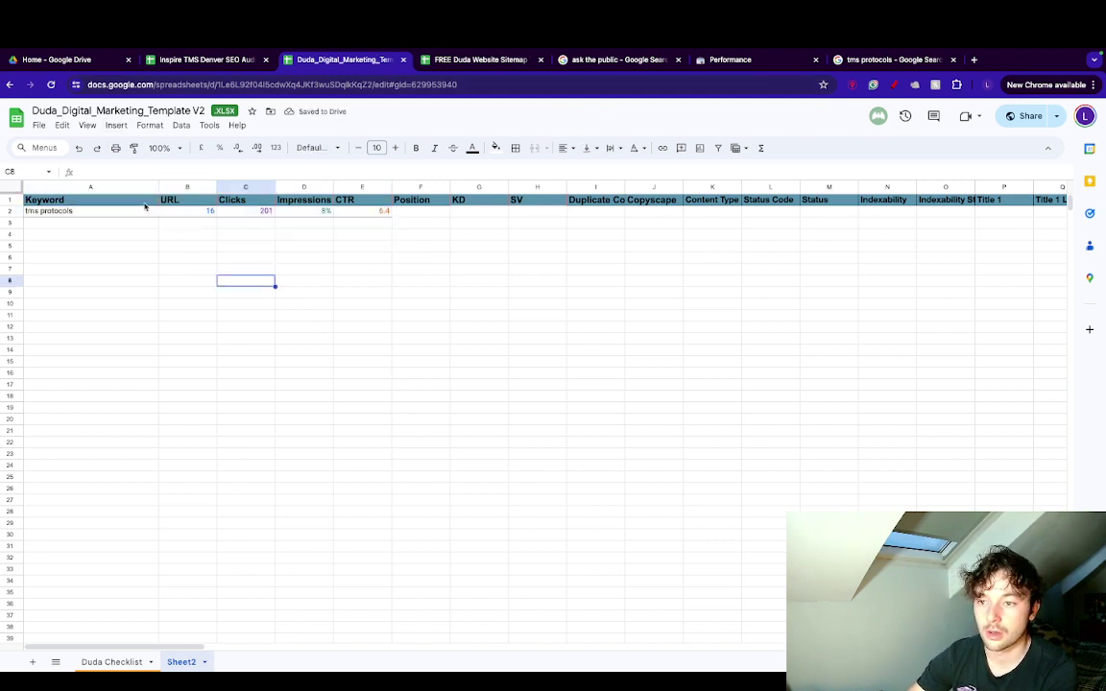
Check Search Console's metric order and rearrange Sheet2's columns to Keyword, Clicks, Impressions, Position, CTR, URL.
left_click(204, 203)
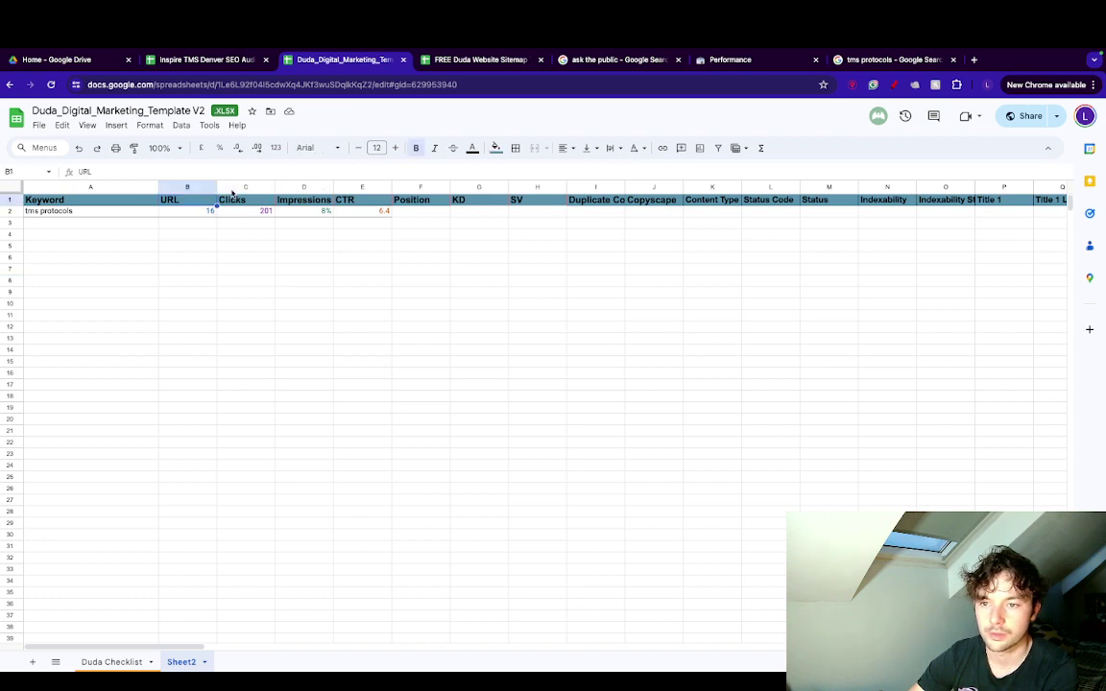
left_click(755, 61)
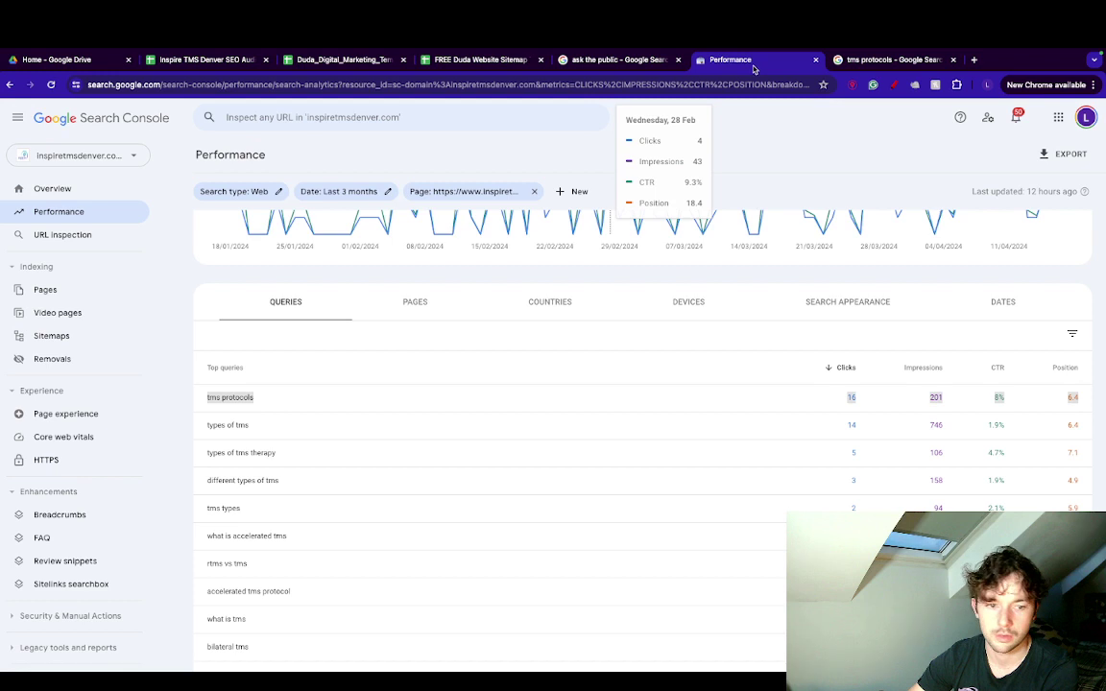
left_click(315, 64)
left_click(246, 187)
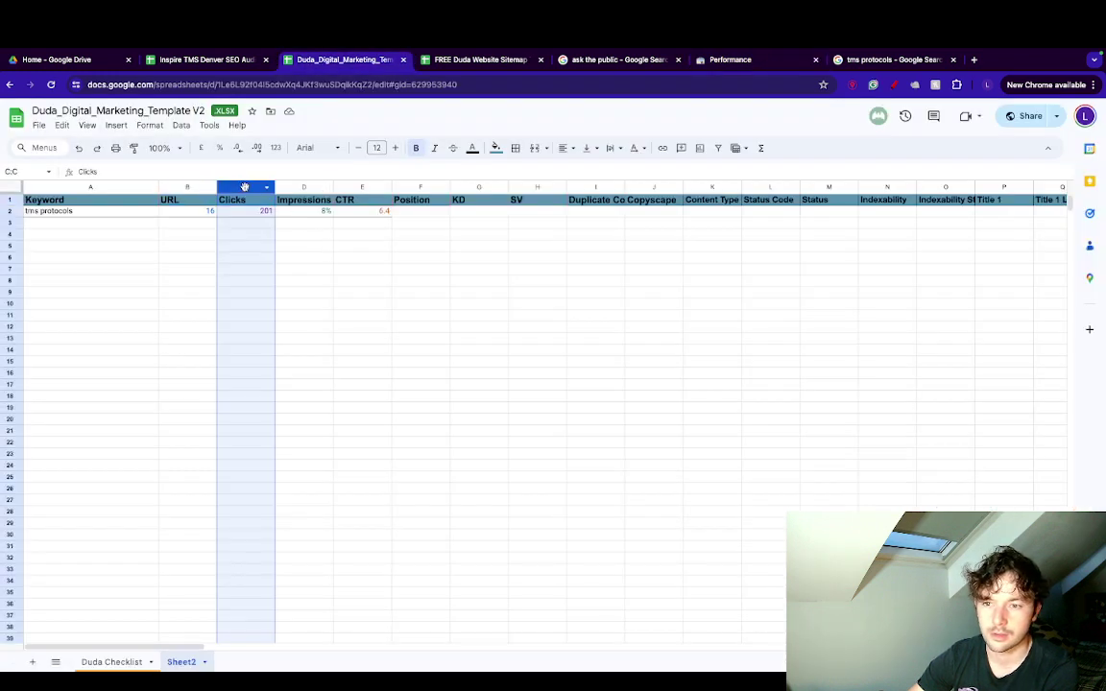
left_click_drag(246, 187, 308, 187)
left_click(264, 238)
left_click(289, 242)
left_click(248, 186)
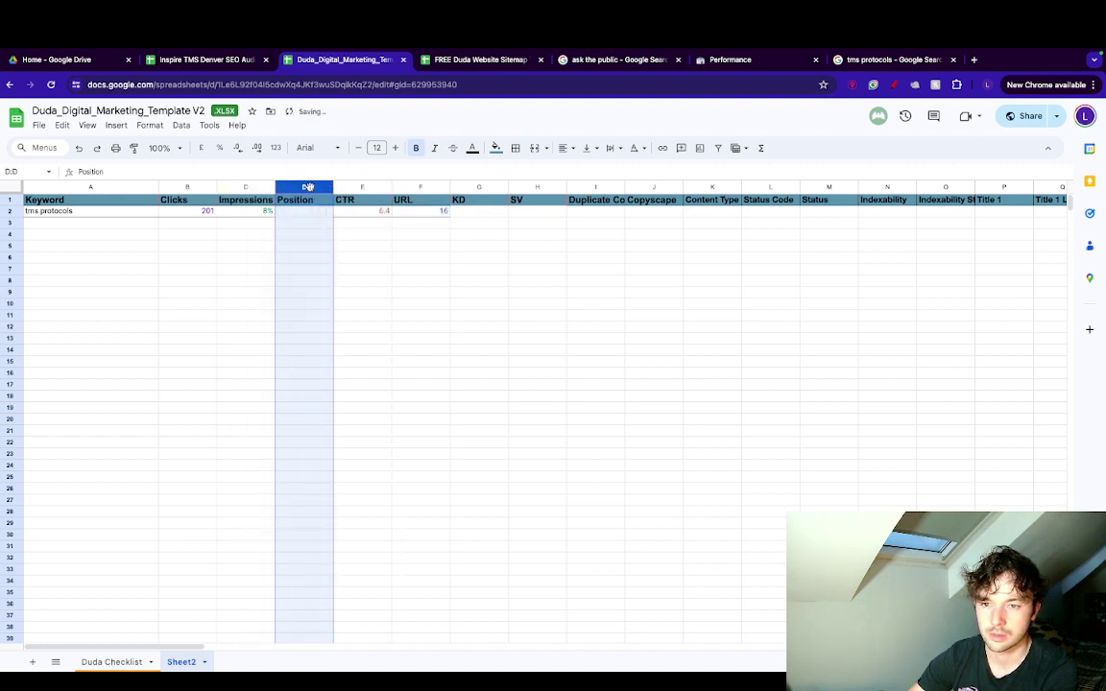
left_click(366, 216)
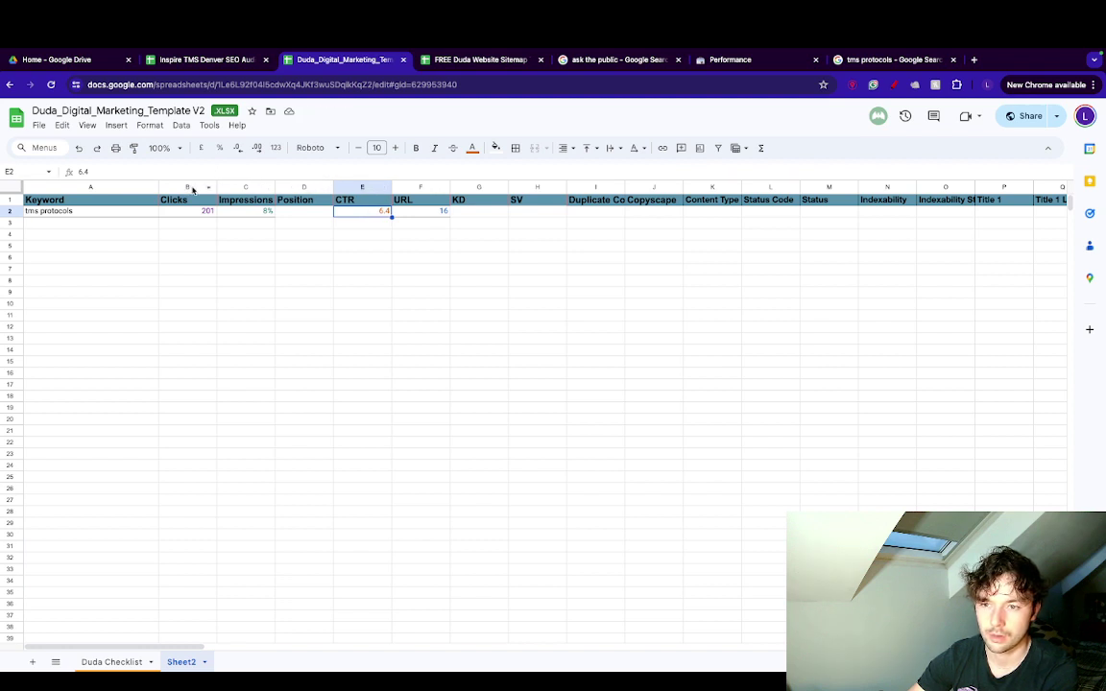
mouse_move(192, 190)
left_mouse_down()
mouse_move(247, 186)
mouse_move(190, 185)
left_mouse_up()
left_click(304, 247)
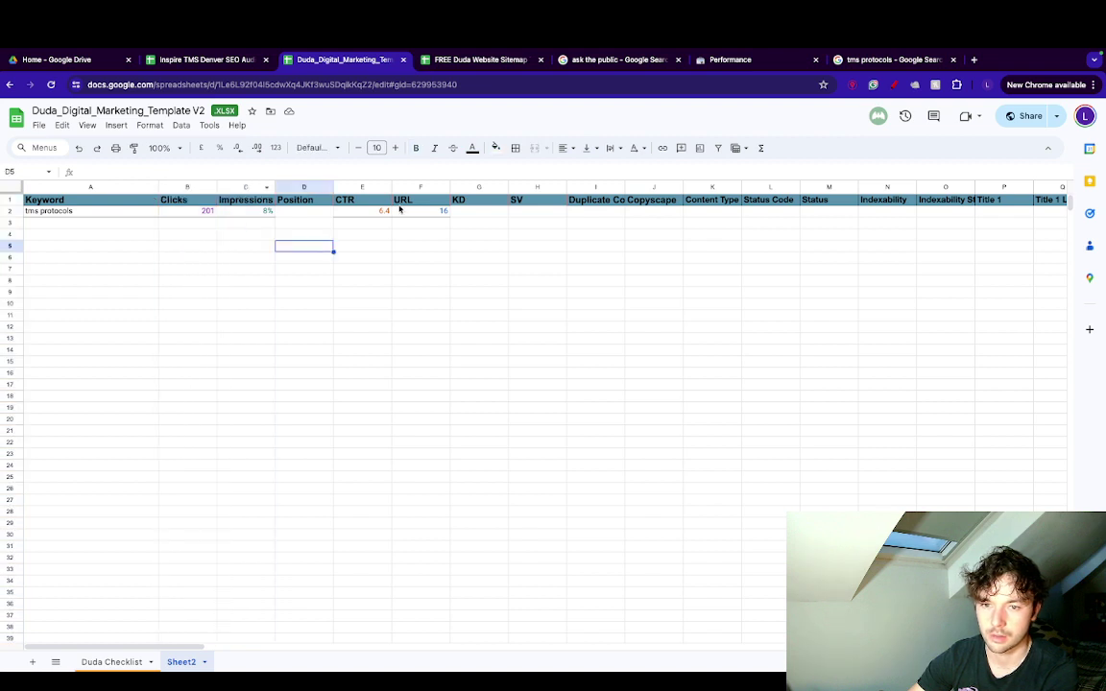
Copy the misplaced clicks value 16 into row 3 under Clicks and the 201 into row 3 under Impressions.
left_click(433, 214)
key("ctrl+c")
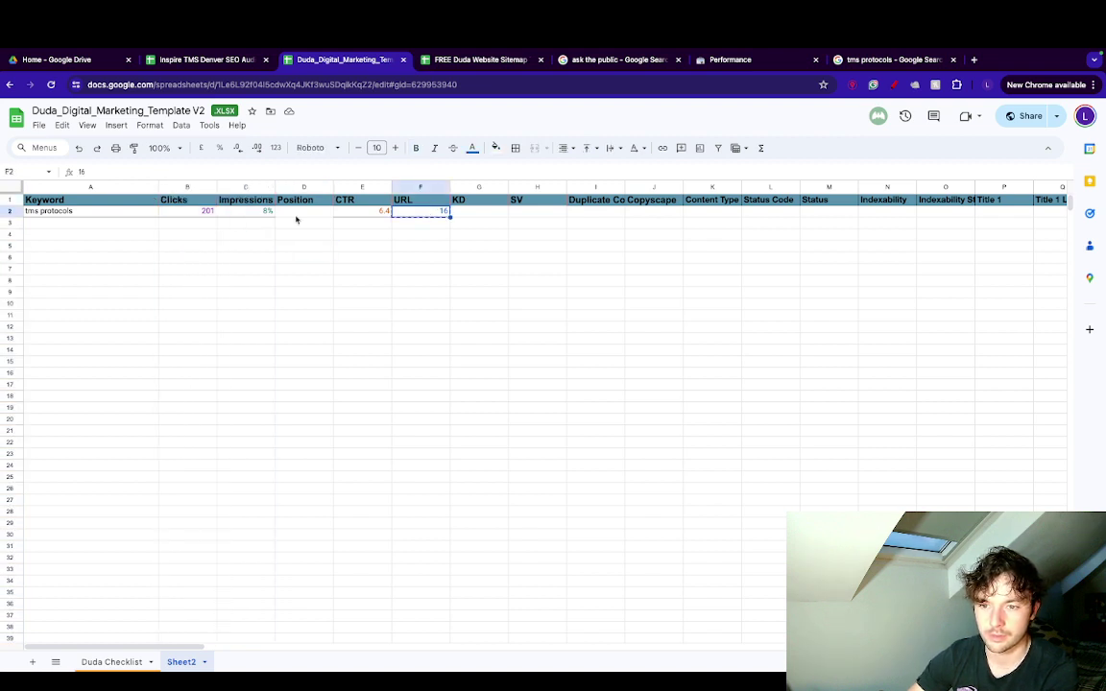
left_click(173, 224)
key("ctrl+v")
left_click(273, 269)
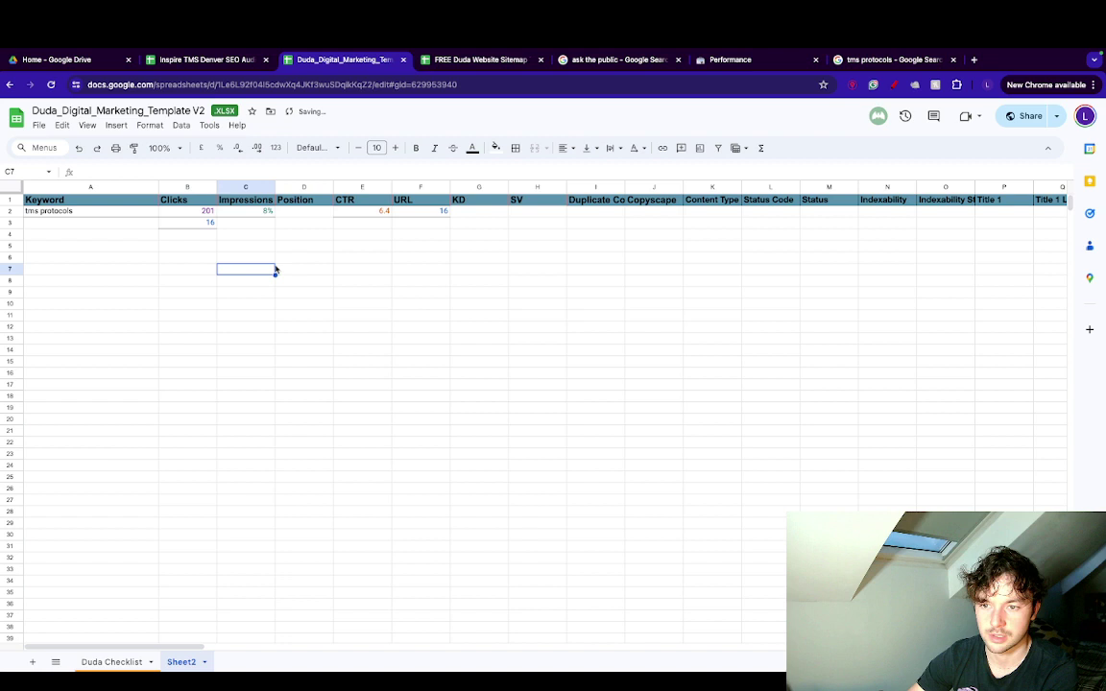
left_click(208, 212)
key("ctrl+c")
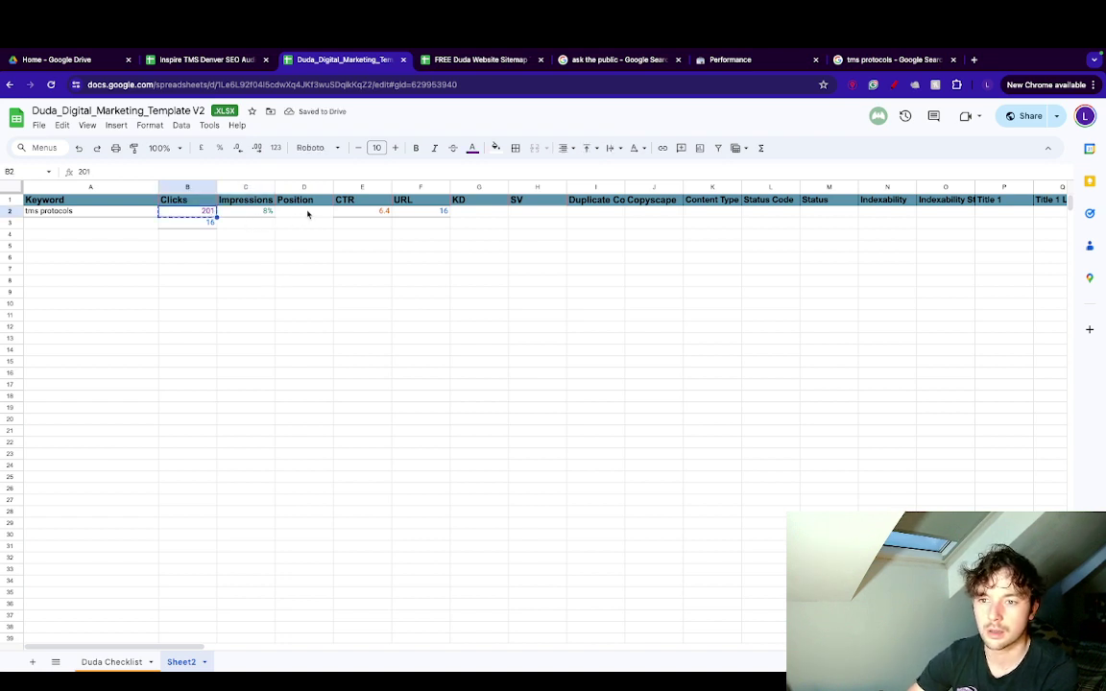
left_click(248, 211)
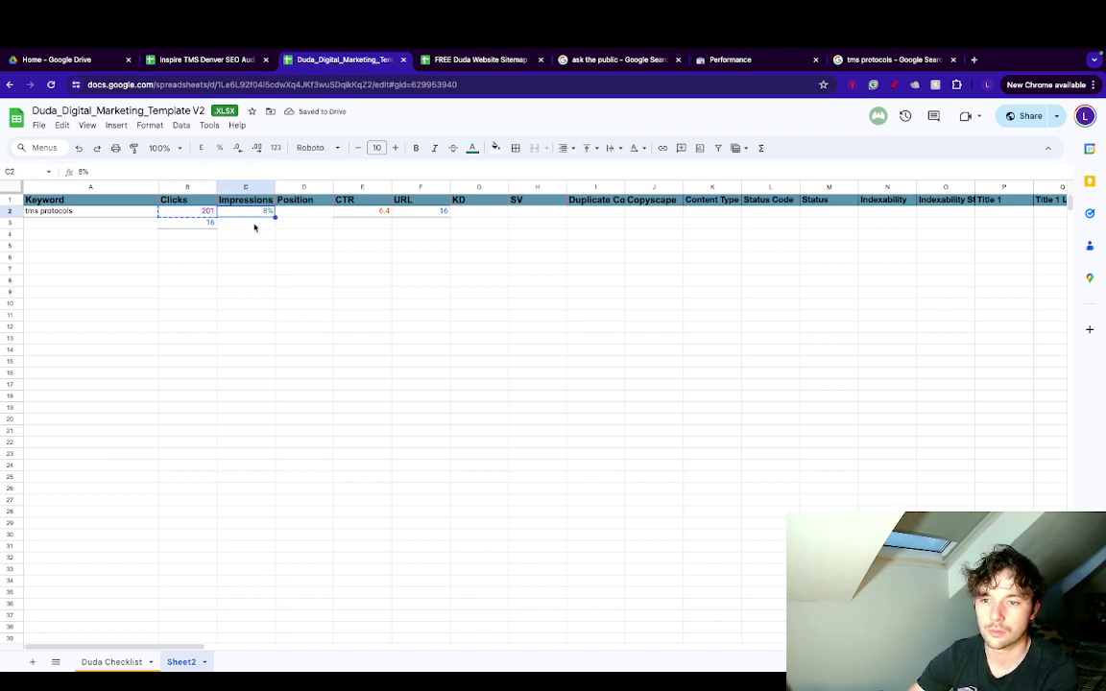
left_click(261, 224)
key("ctrl+v")
Move the CTR column ahead of Position and copy the 8% value into CTR in rows 2 and 3.
left_click(266, 213)
key("ctrl+c")
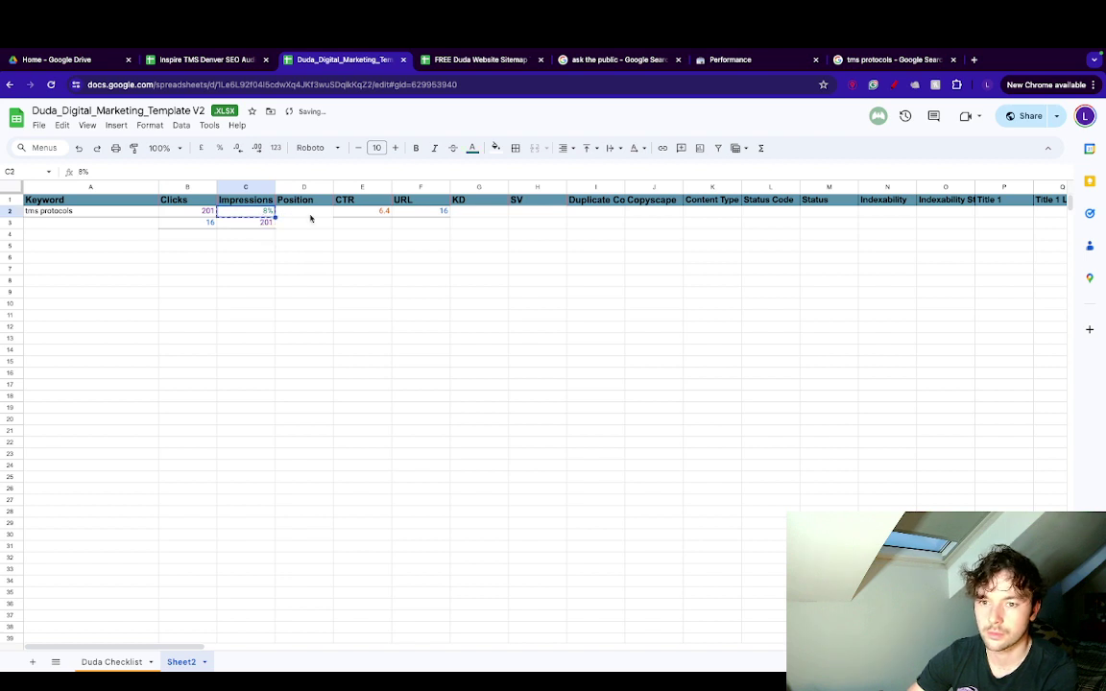
left_click_drag(348, 188, 306, 188)
left_click(364, 249)
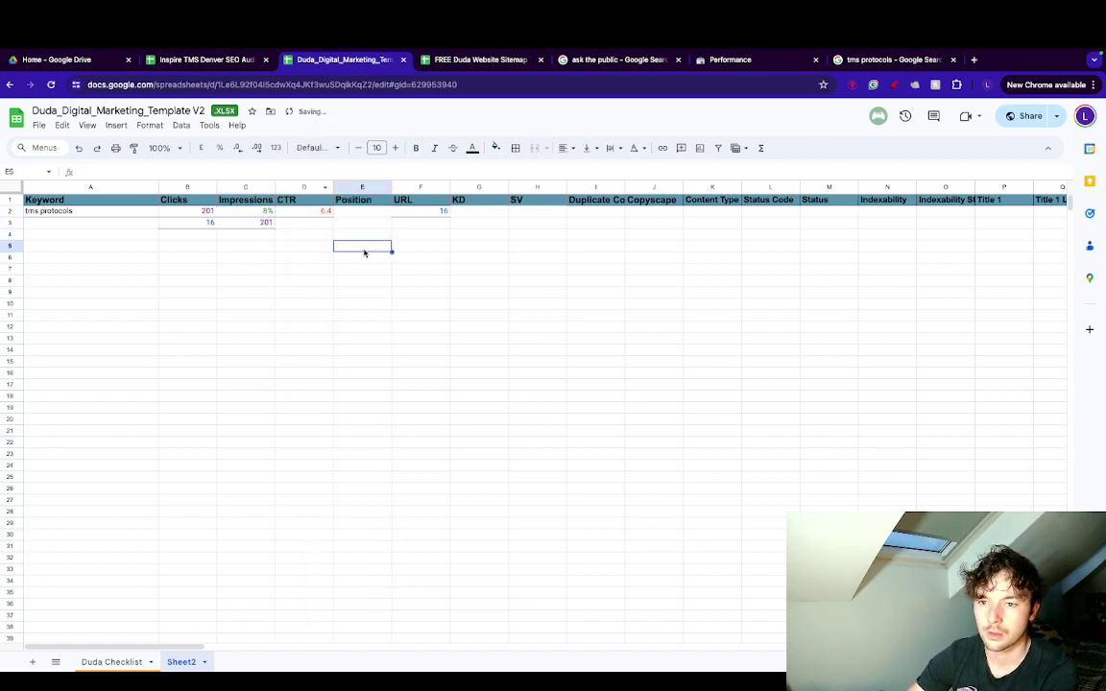
left_click(271, 213)
key("ctrl+c")
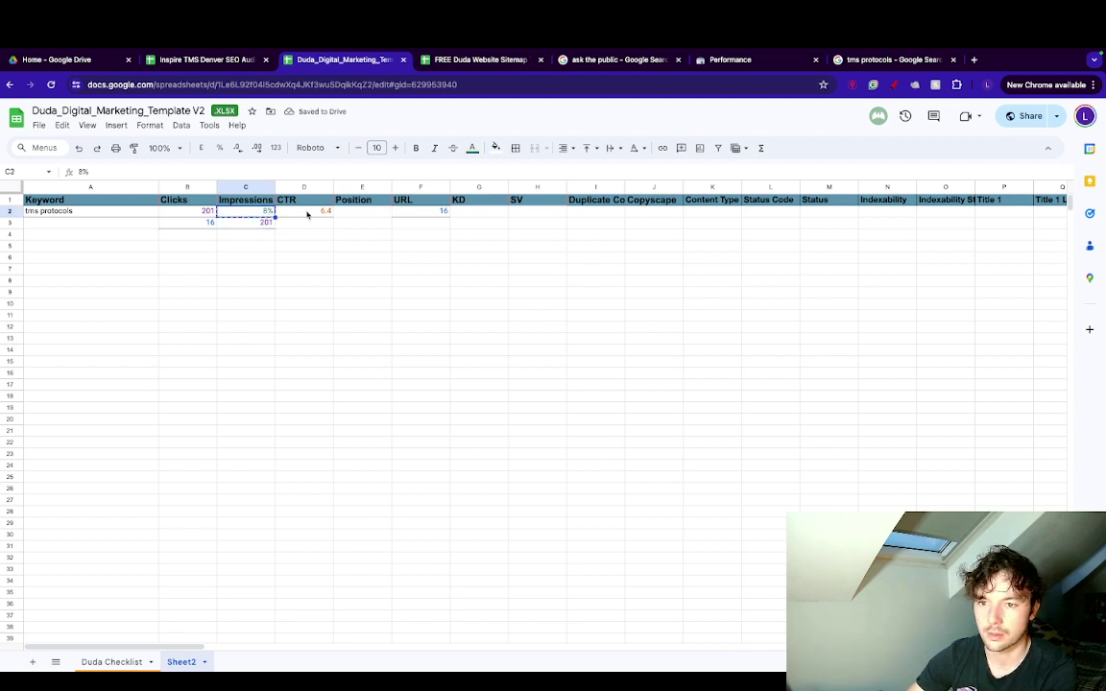
left_click(306, 223)
key("ctrl+v")
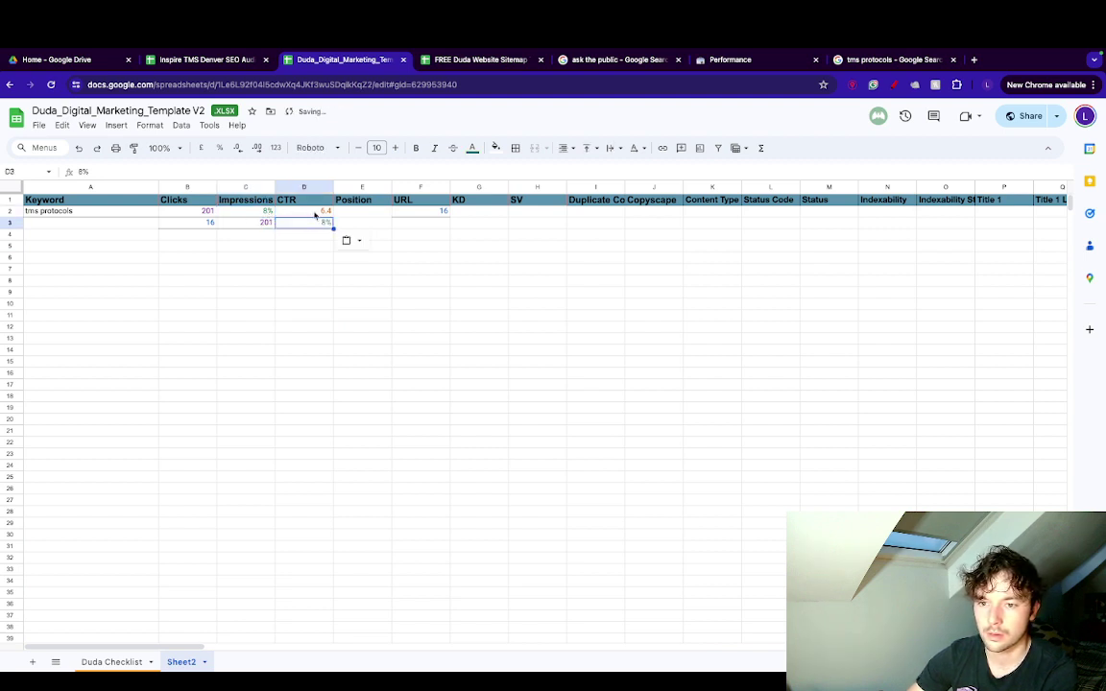
left_click(315, 213)
key("ctrl+v")
left_click(257, 214)
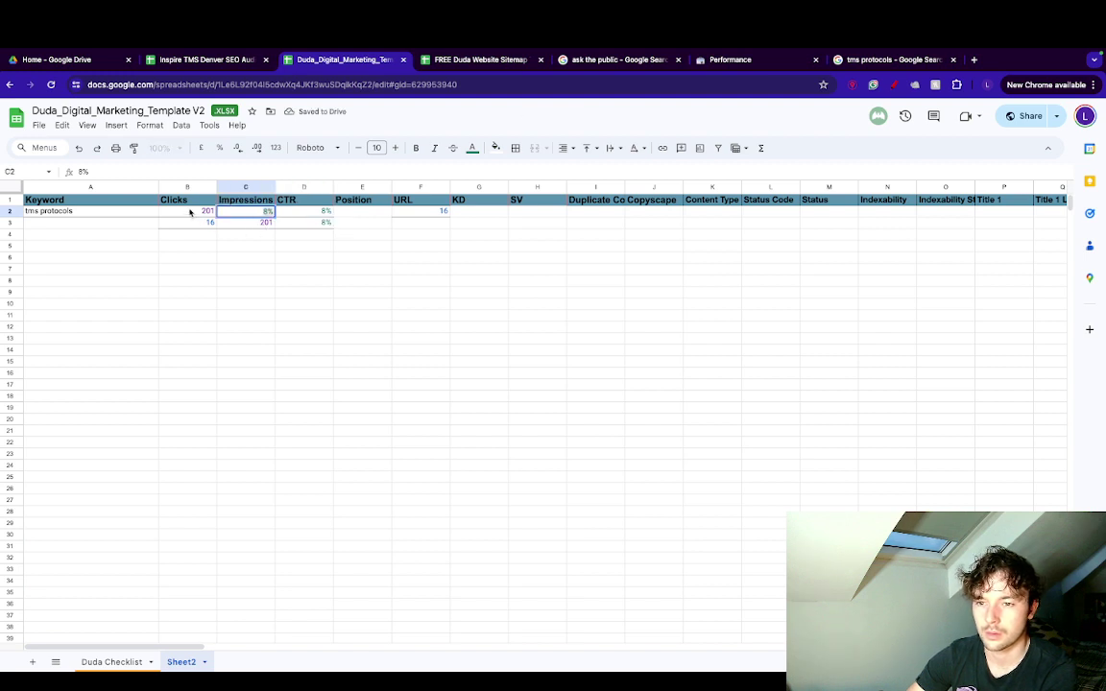
Enter 6.4 as the Position for "tms protocols" in row 2.
left_click(350, 212)
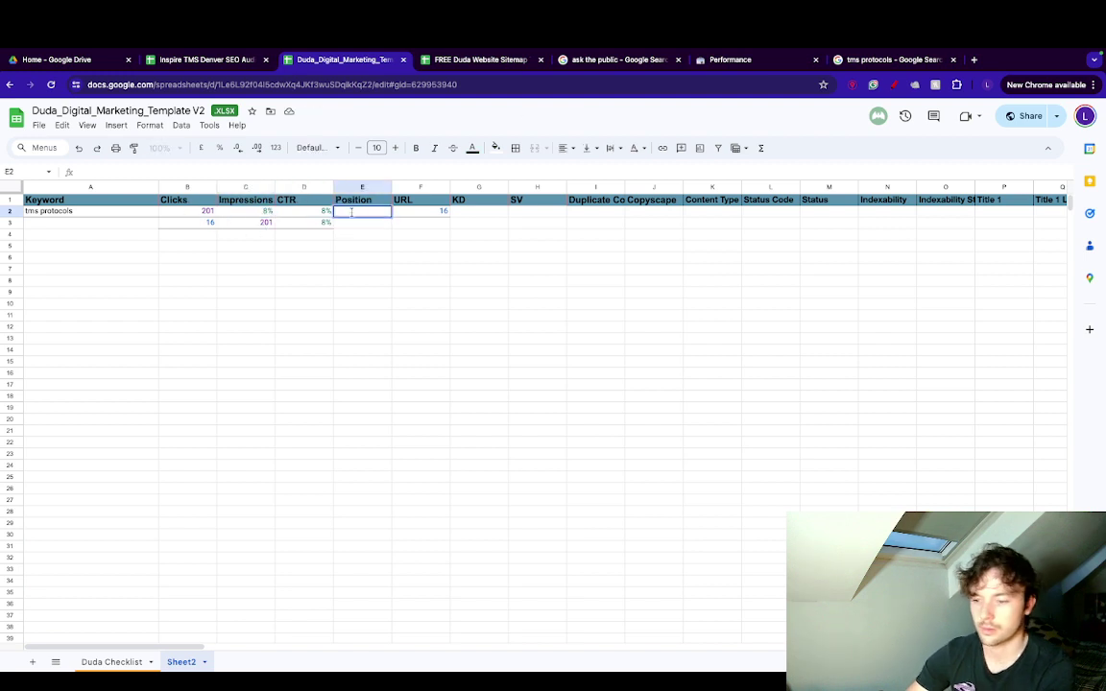
type("6.4")
left_click(364, 258)
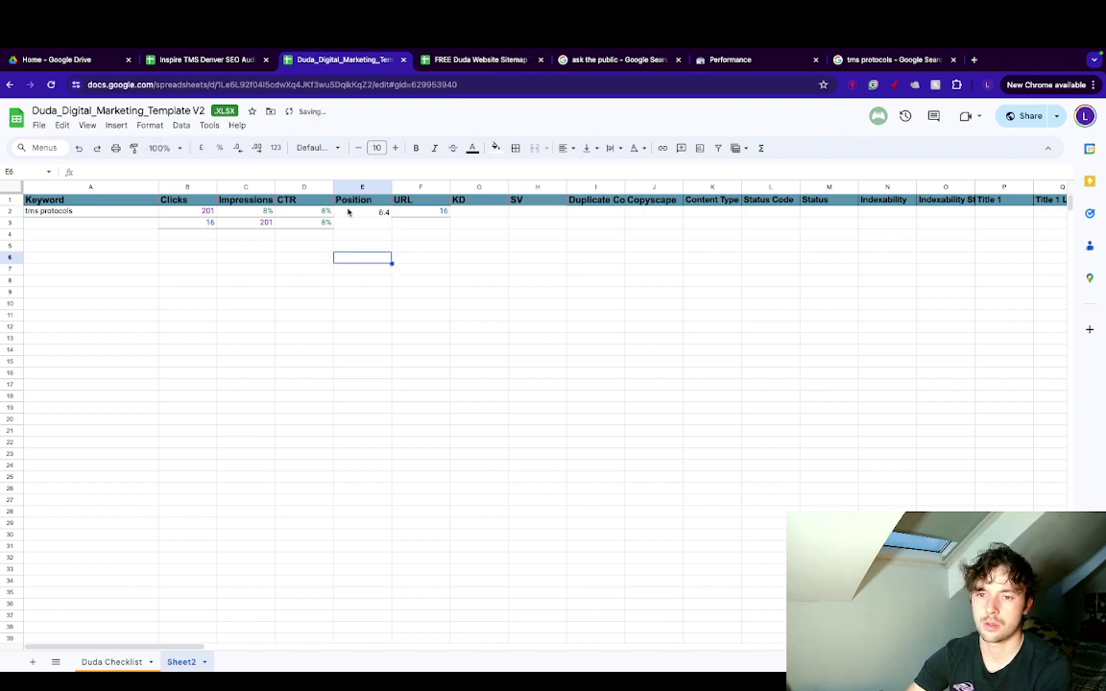
left_click(297, 246)
Overwrite the "tms protocols" row's Impressions with 201 and its Clicks with 16, copying both values from row 3.
left_click(260, 223)
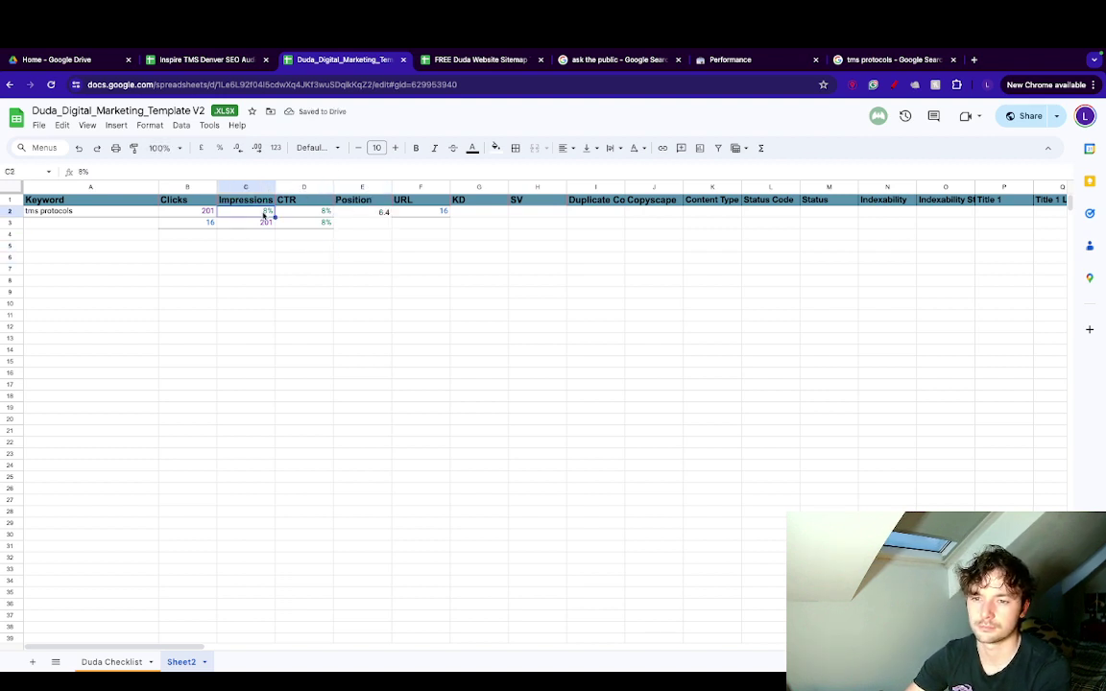
key("ctrl+c")
left_click(264, 212)
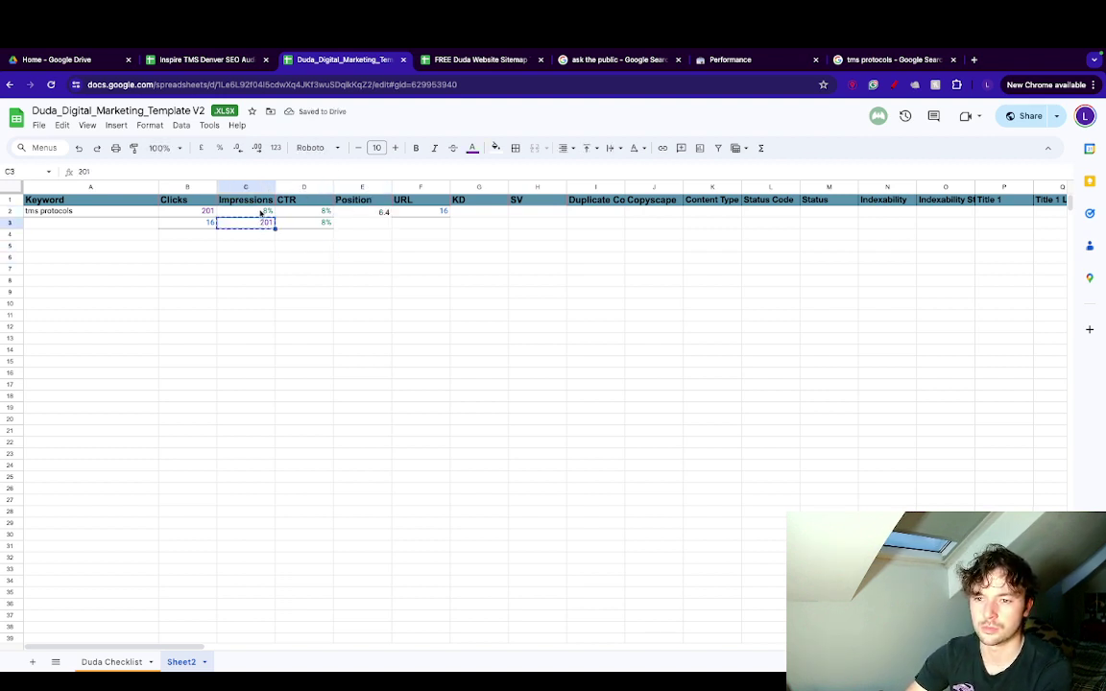
key("ctrl+v")
left_click(246, 258)
left_click(201, 213)
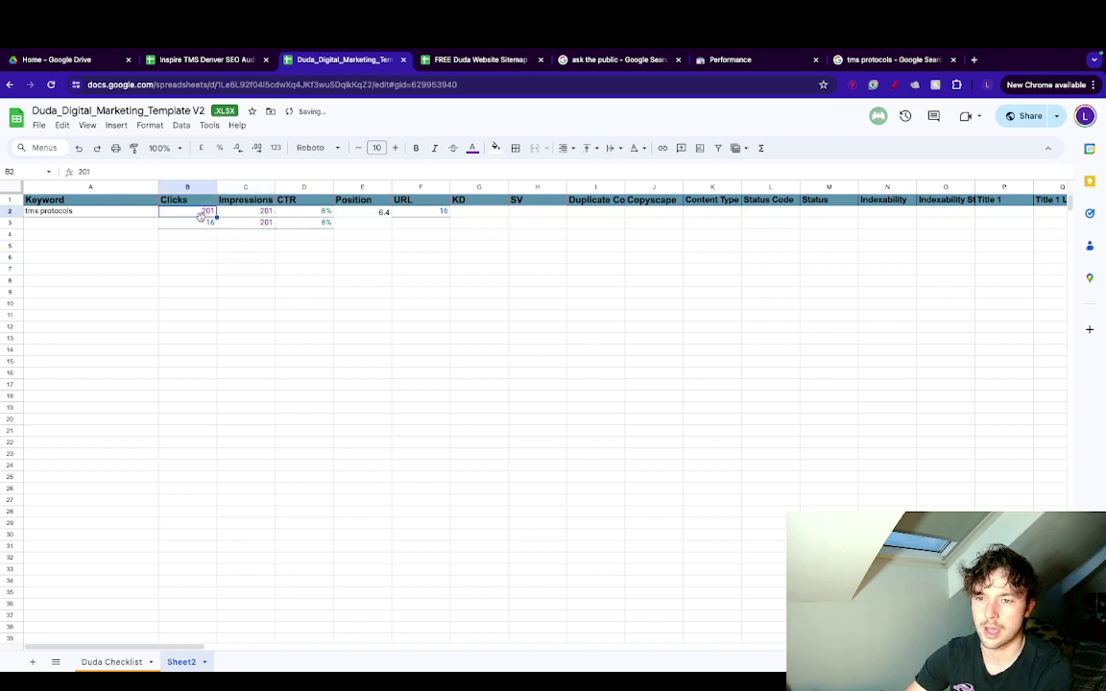
left_click(203, 223)
key("ctrl+c")
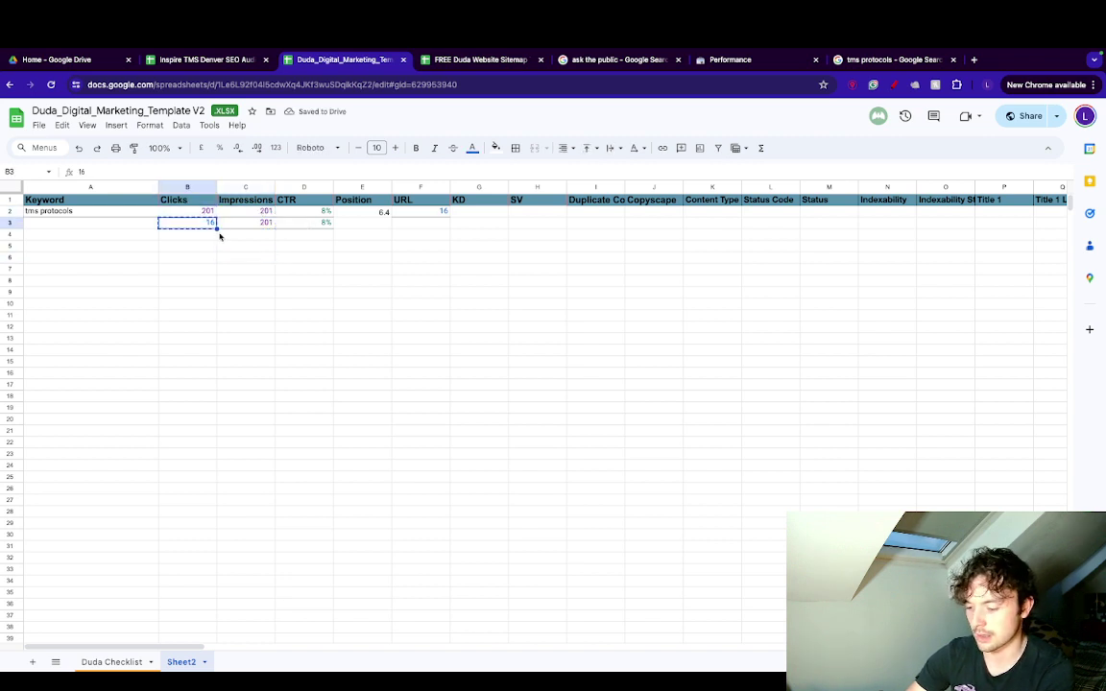
left_click(199, 211)
key("ctrl+v")
Clear the leftover helper values in row 3 and the stray 16 under URL in row 2.
left_click(211, 224)
key("Delete")
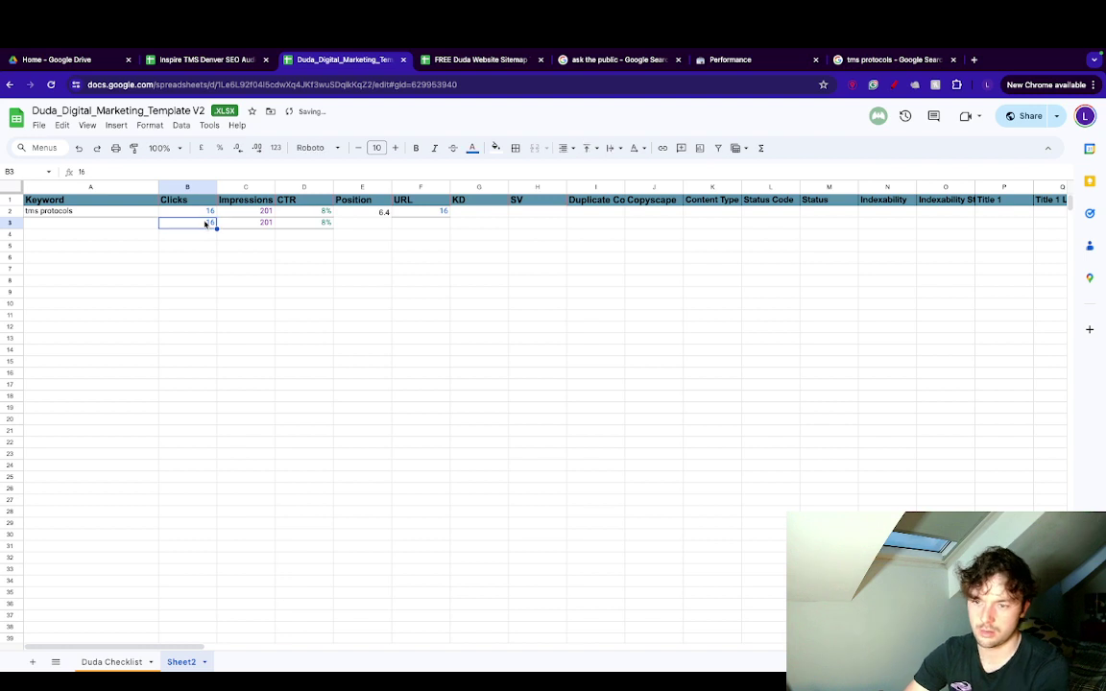
left_click_drag(202, 236, 331, 228)
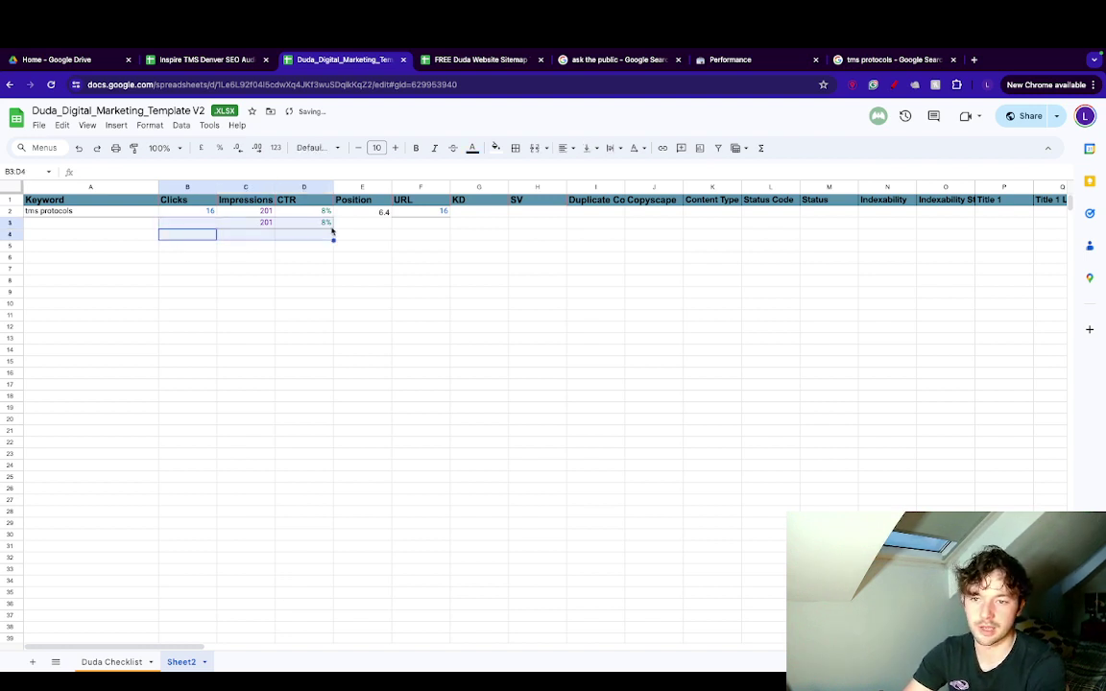
key("Delete")
left_click(355, 224)
left_click(437, 212)
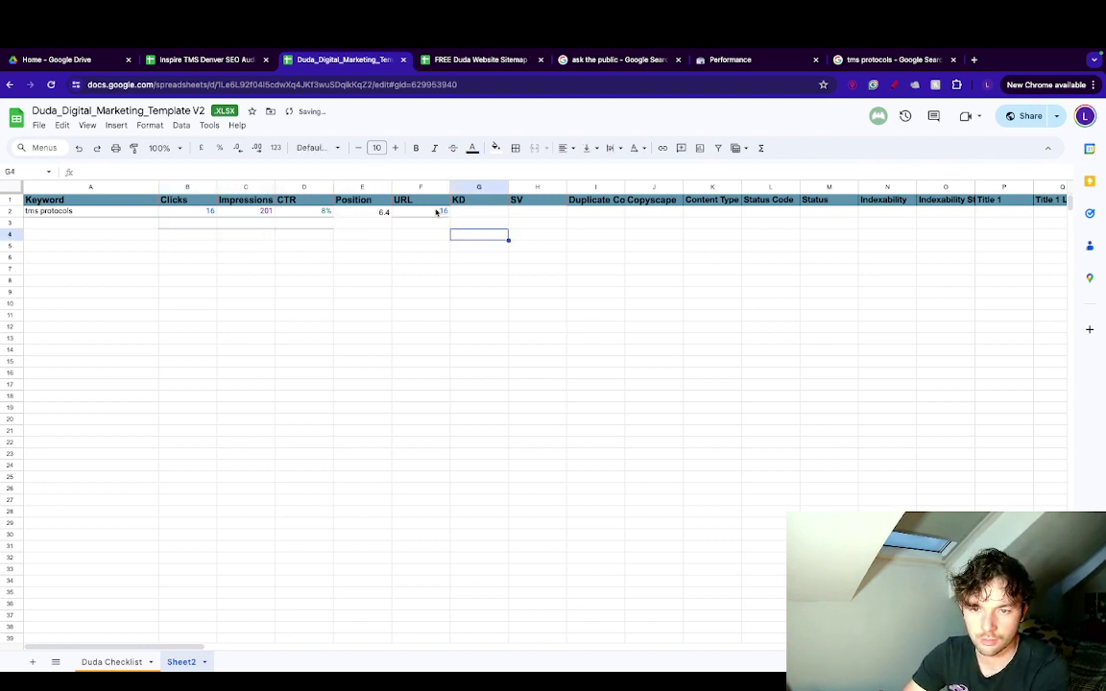
key("Delete")
left_click(403, 258)
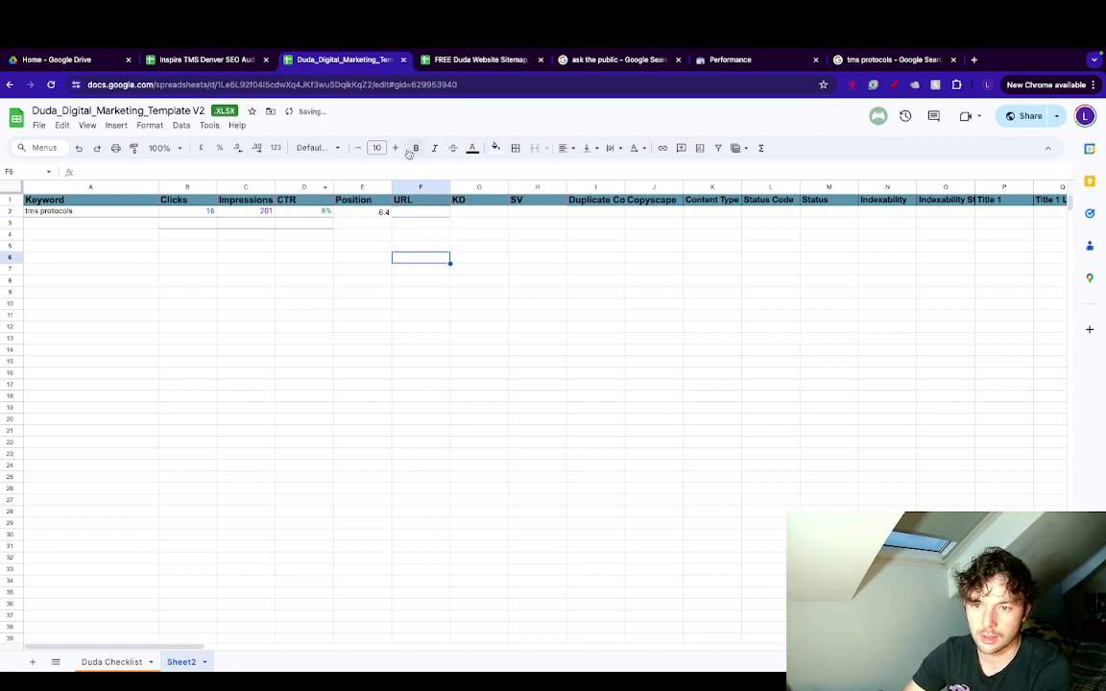
Look over the website sitemap template and the audit's Phase 2 Benchmarking sheet, and return to the "tms protocols" keyword in Sheet2.
left_click(483, 63)
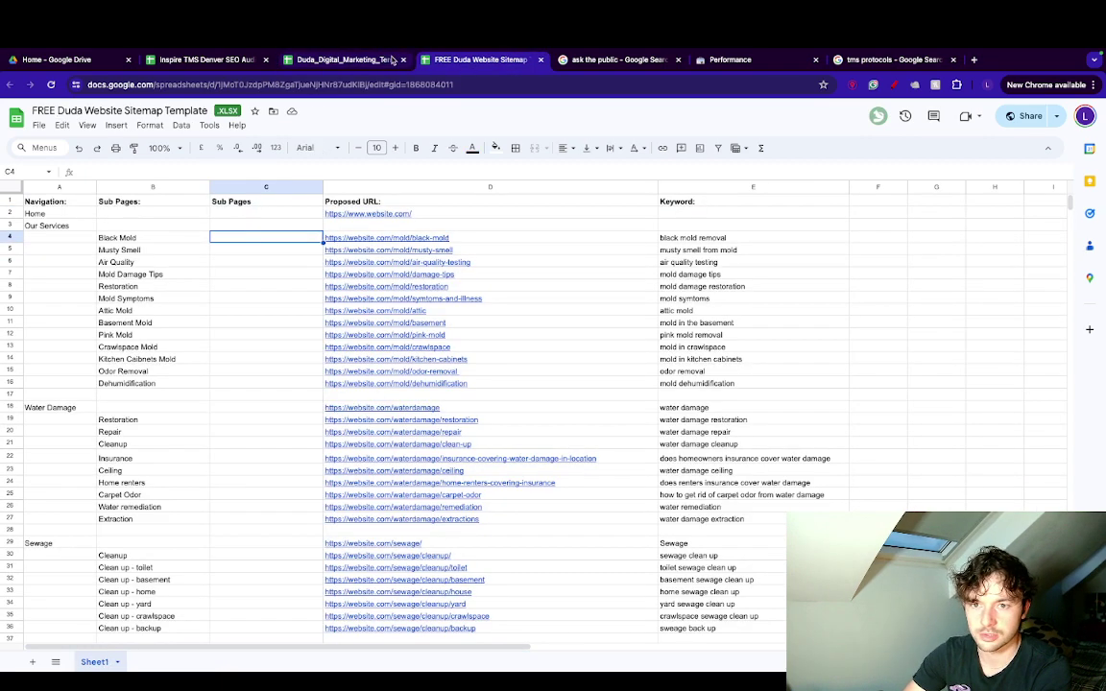
key("ctrl+shift+Tab")
left_click(206, 60)
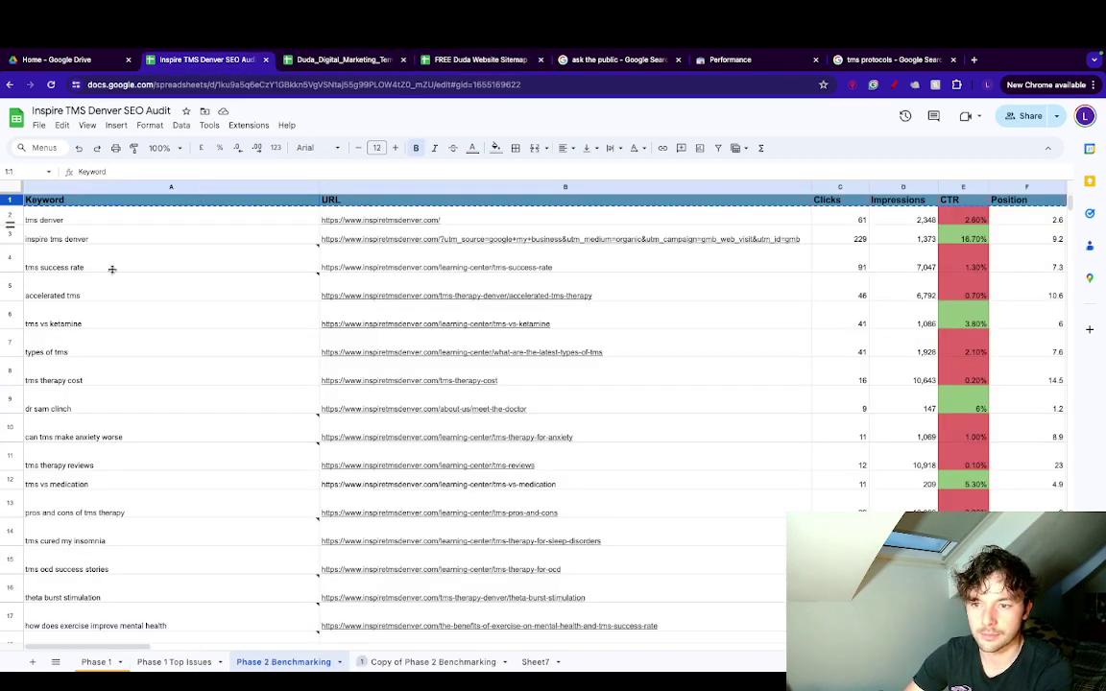
left_click(377, 62)
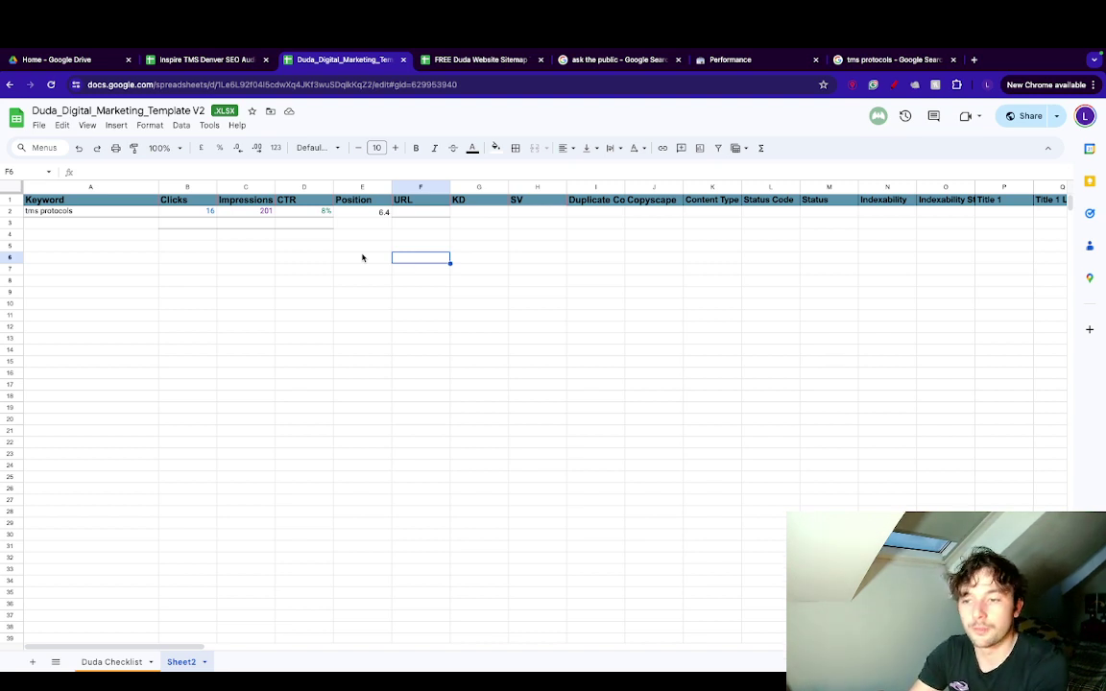
left_click(104, 215)
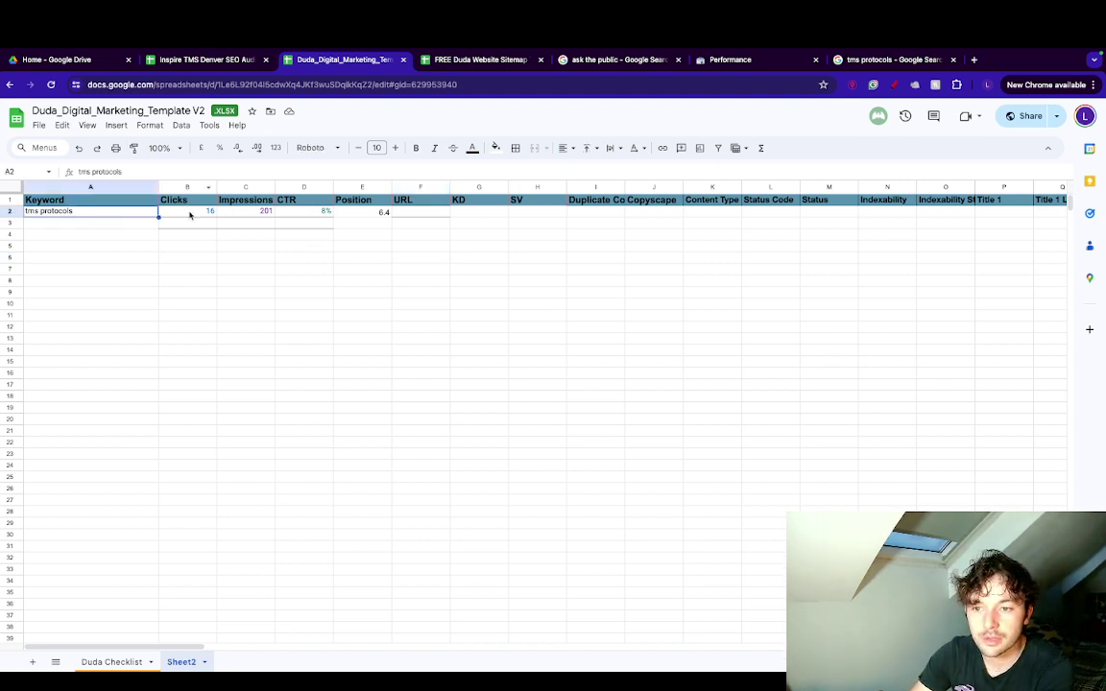
Review the Impressions, CTR and Position recorded for "tms protocols" in row 2 of Sheet2.
left_click(254, 208)
left_click(295, 213)
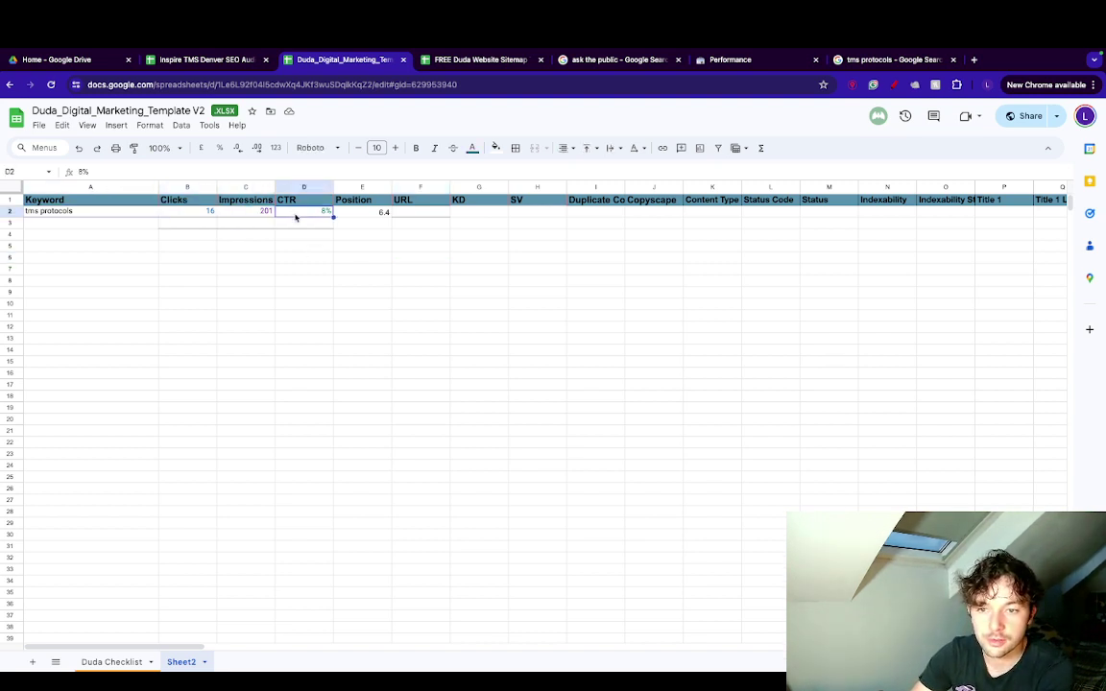
left_click(361, 215)
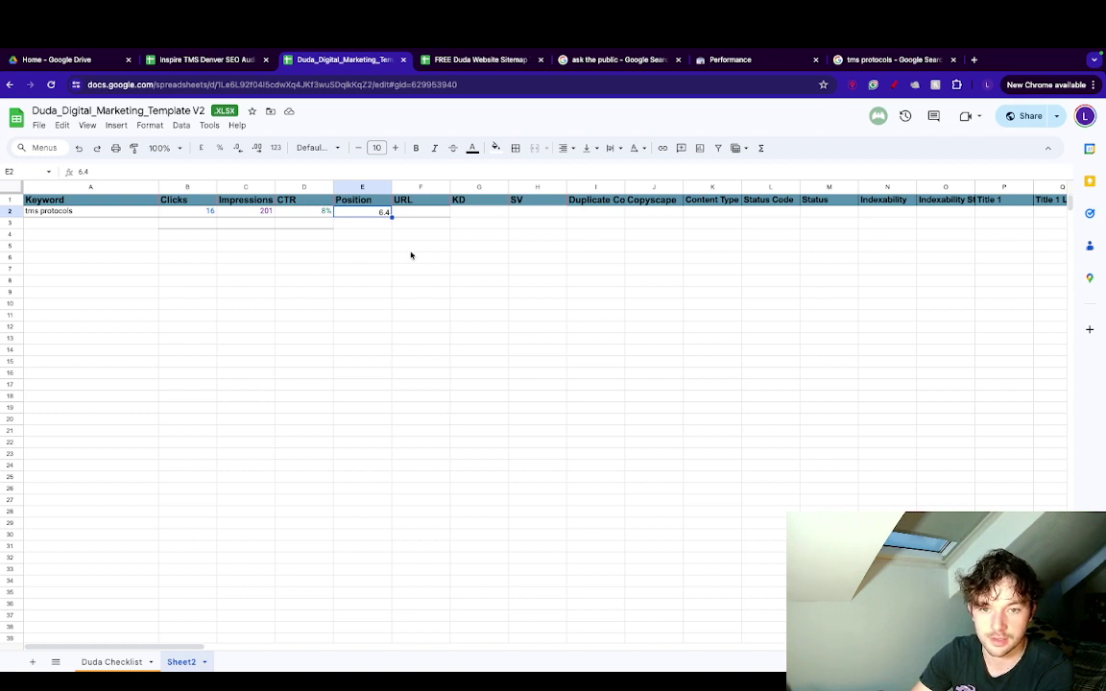
left_click(316, 212)
left_click(93, 212)
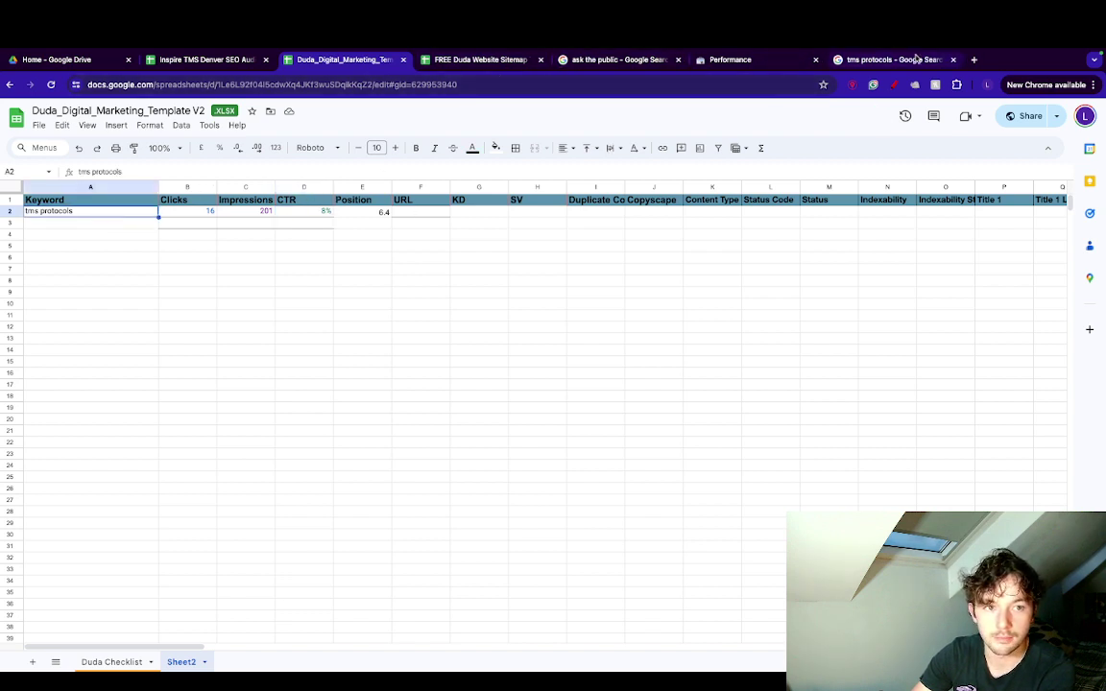
Open the Inspire TMS Denver result for "tms protocols" from the Google results and copy its page address into the row 2 URL cell.
left_click(916, 59)
middle_click(252, 368)
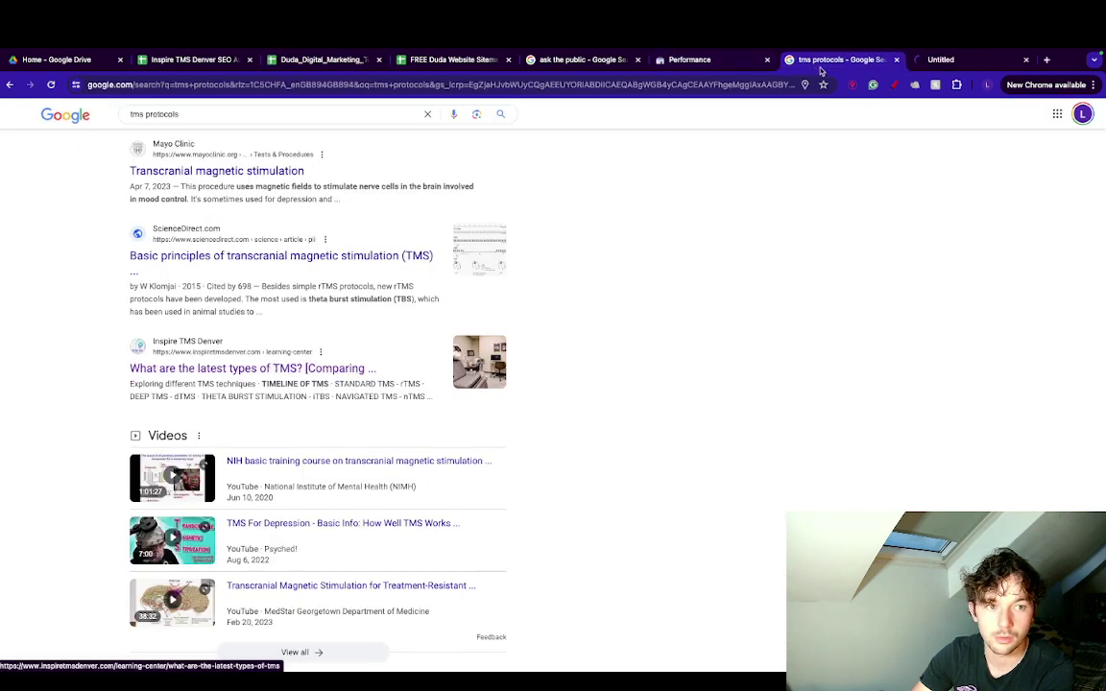
key("ctrl+Tab")
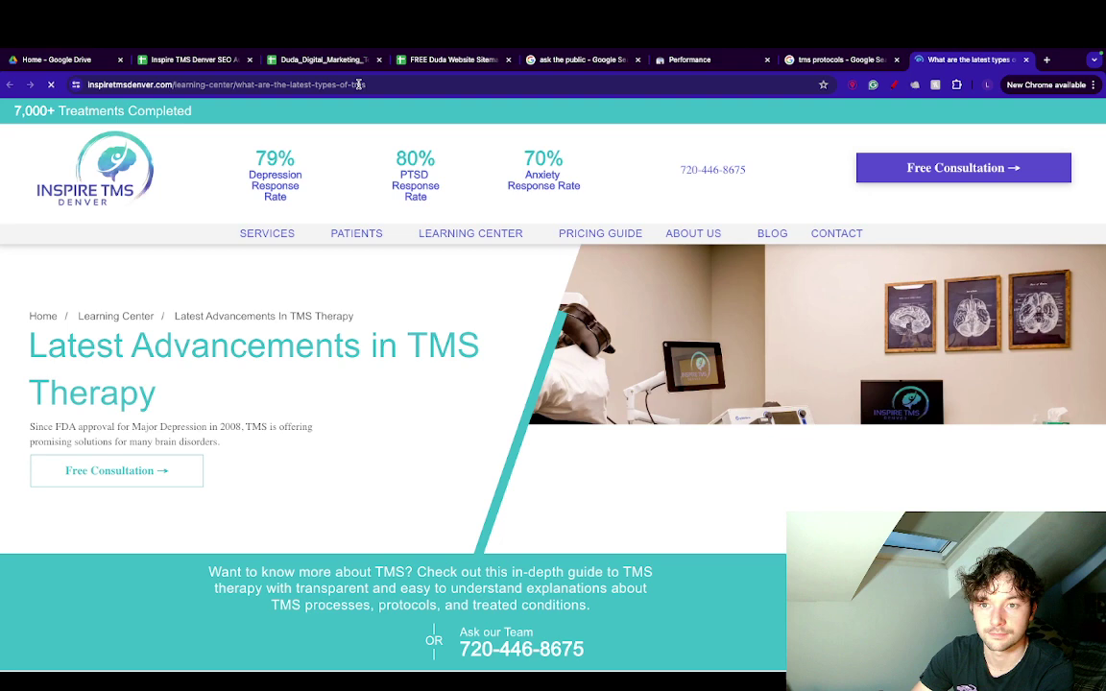
left_click(359, 84)
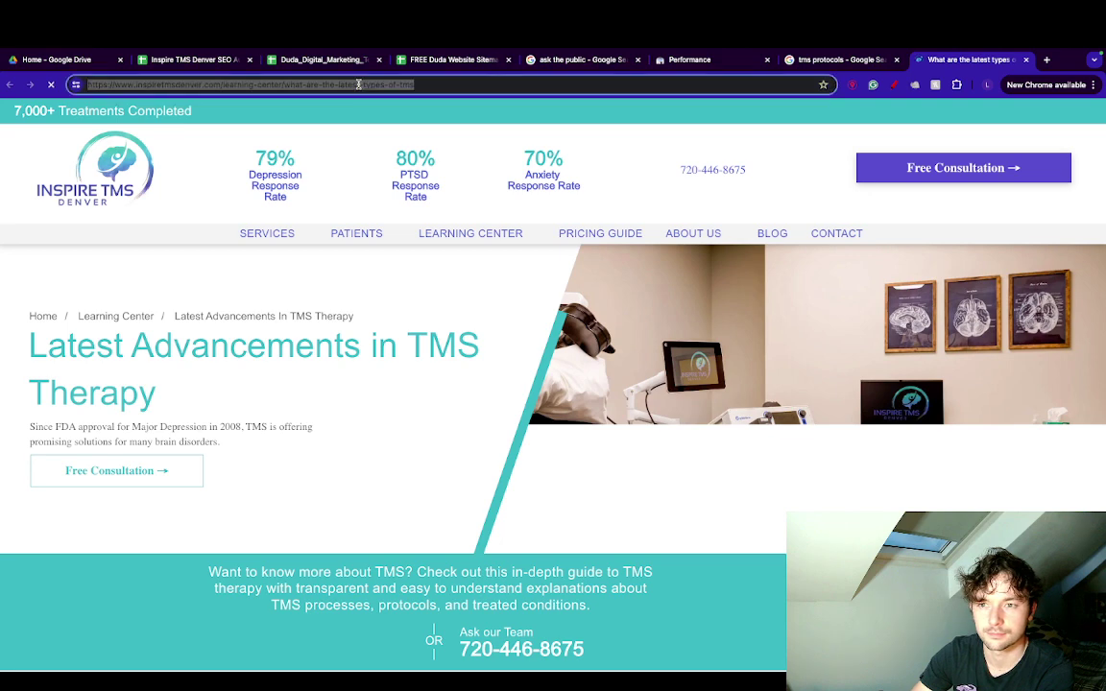
left_click(307, 59)
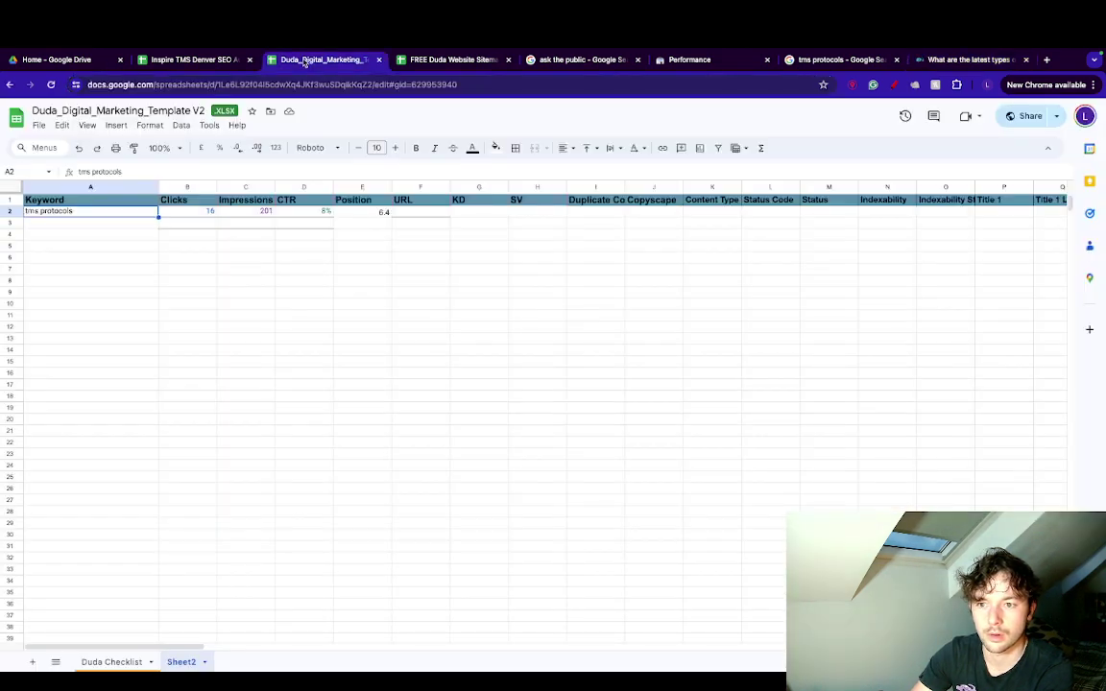
left_click(408, 213)
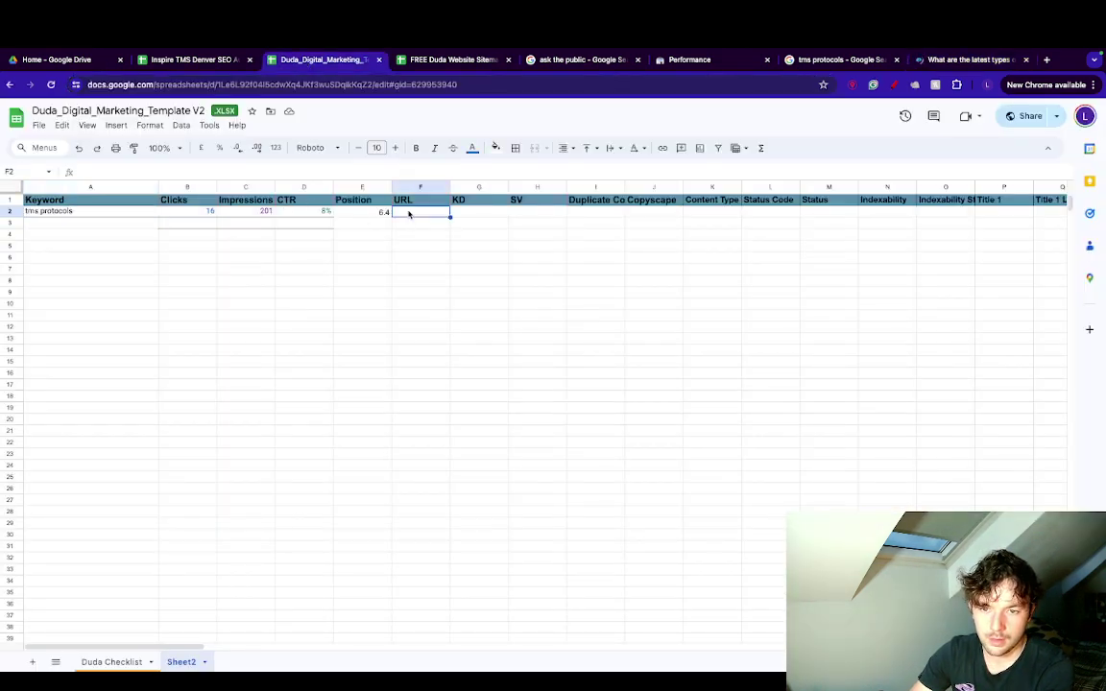
key("ctrl+v")
left_click(425, 247)
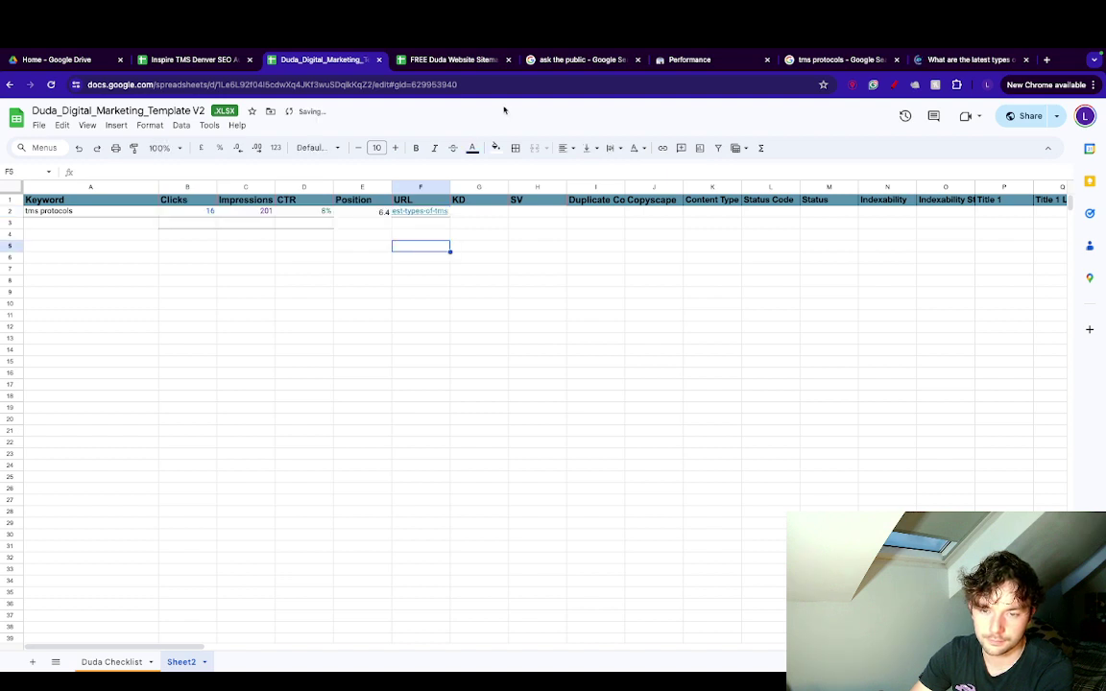
Widen the URL column in Sheet2 so it just fits the full page address.
left_click_drag(451, 186, 708, 186)
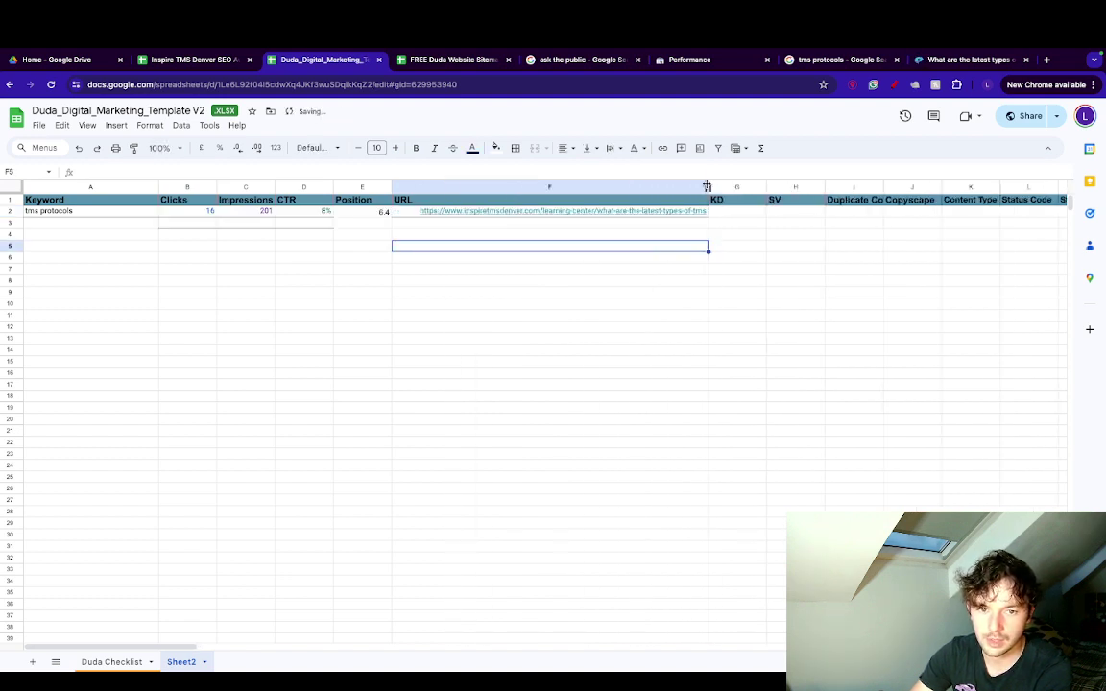
left_click(783, 247)
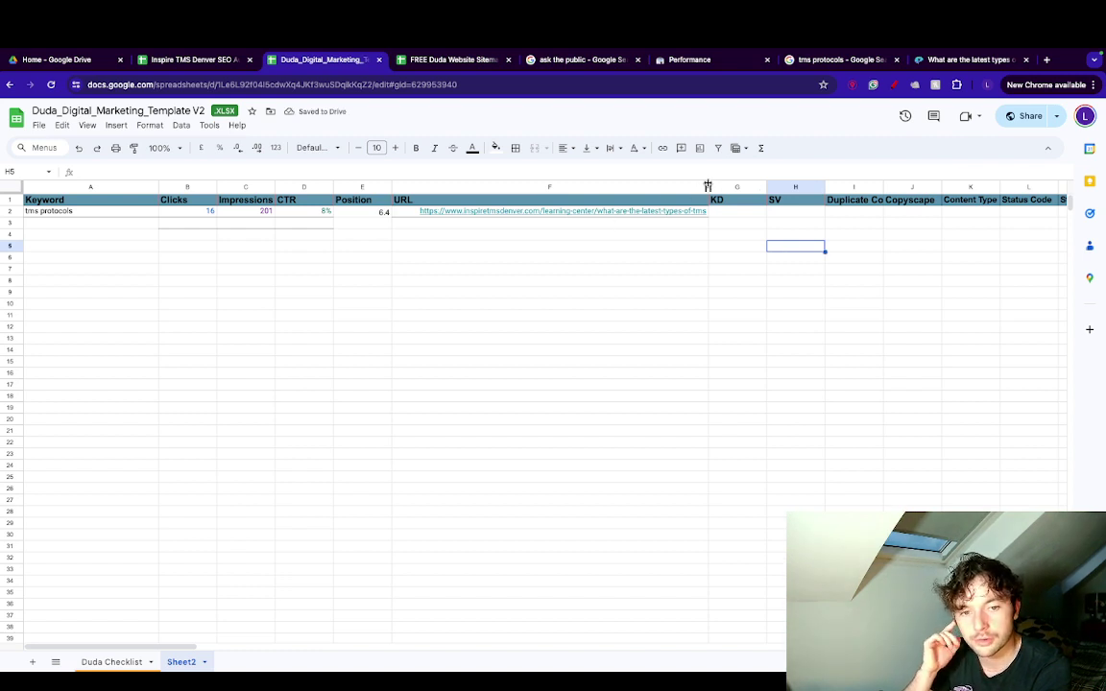
left_click_drag(709, 186, 689, 187)
left_click(704, 248)
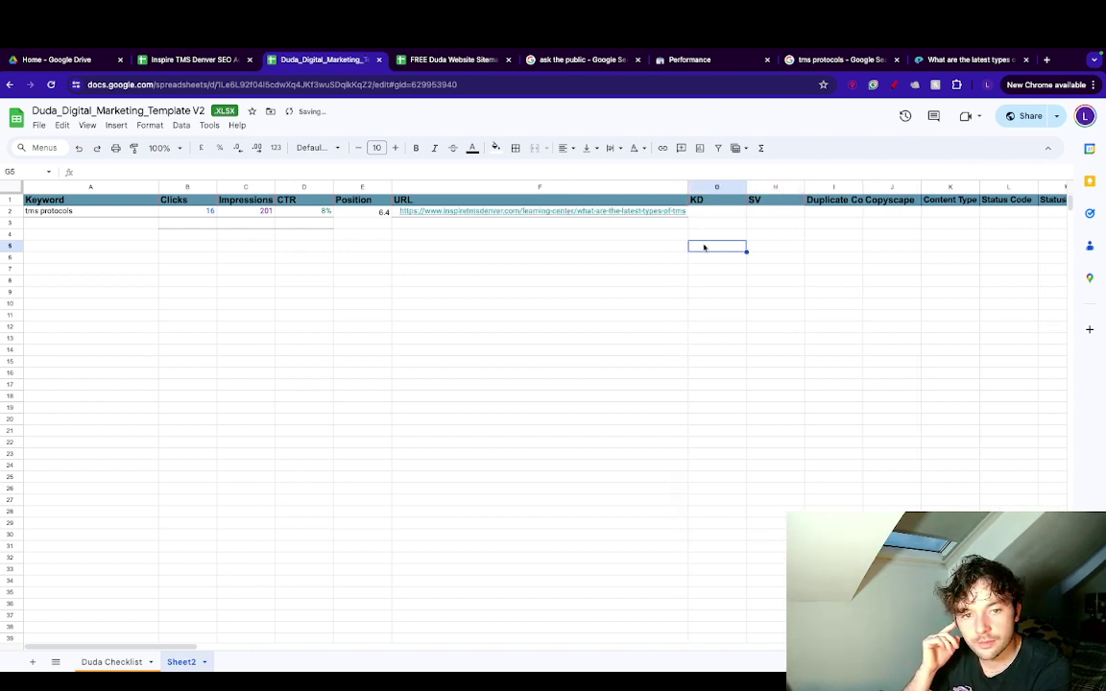
Find the Copyscape column in Sheet2 and search Google for "copyscape" in a new browser tab.
scroll(709, 218, "right", 5)
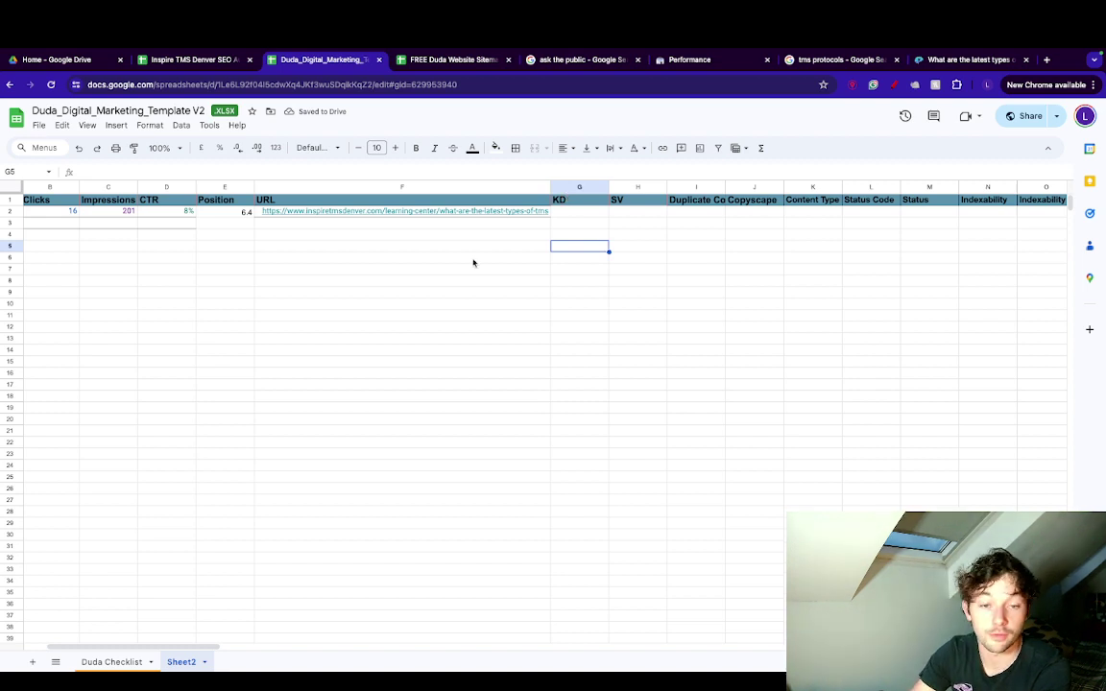
scroll(745, 238, "right", 4)
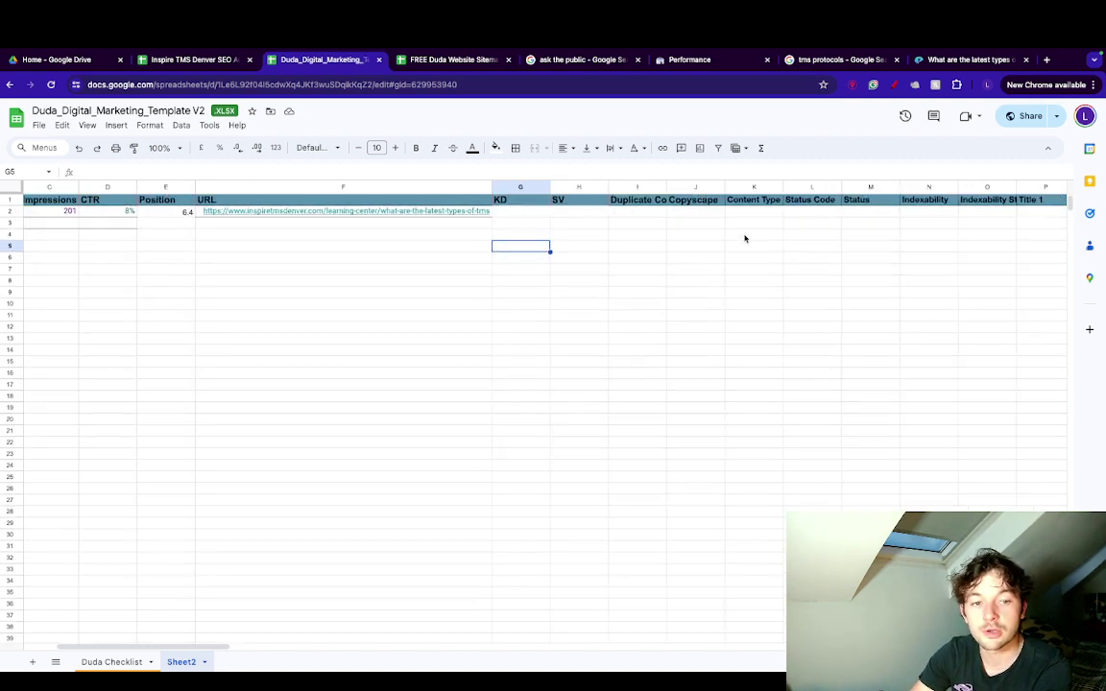
scroll(744, 238, "right", 2)
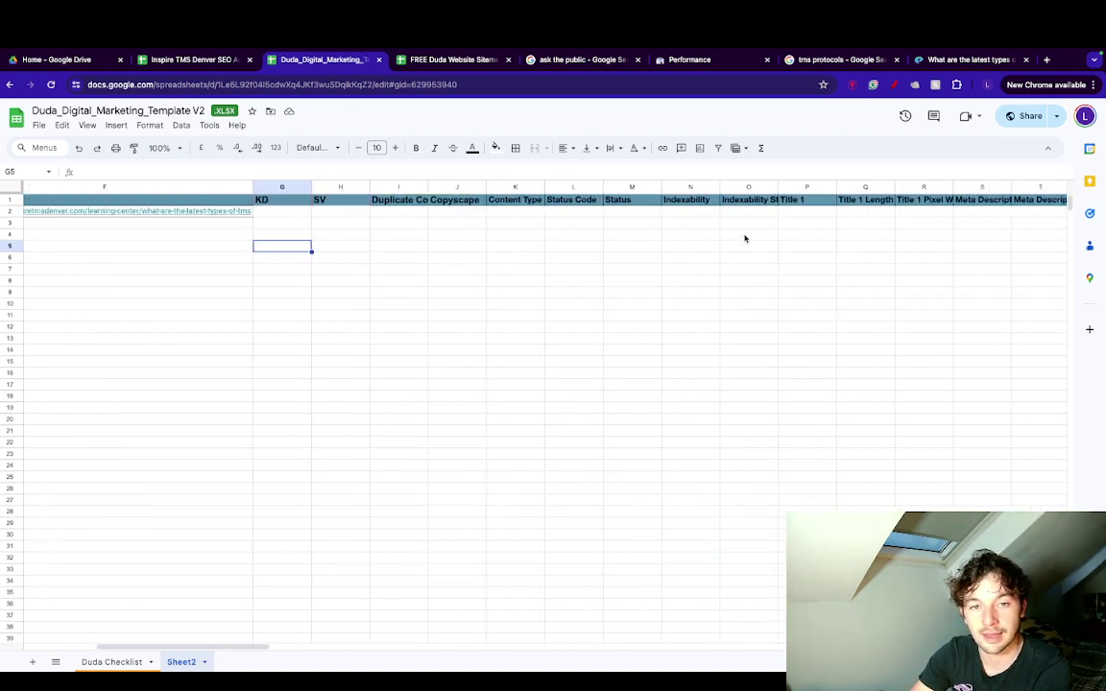
left_click(455, 212)
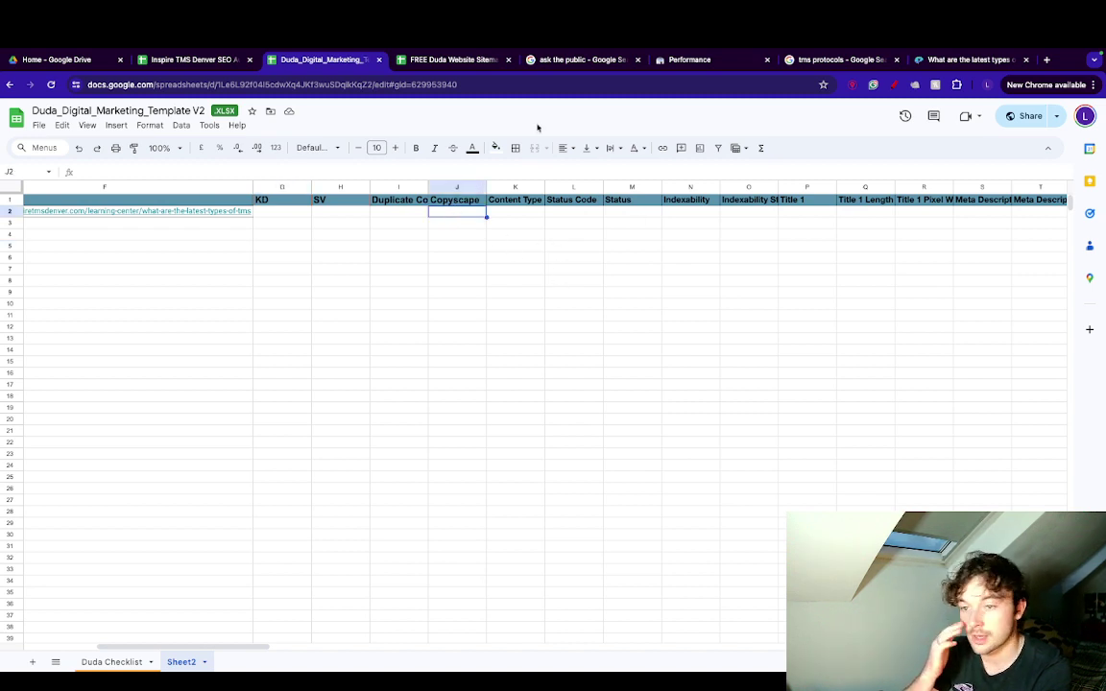
left_click(977, 60)
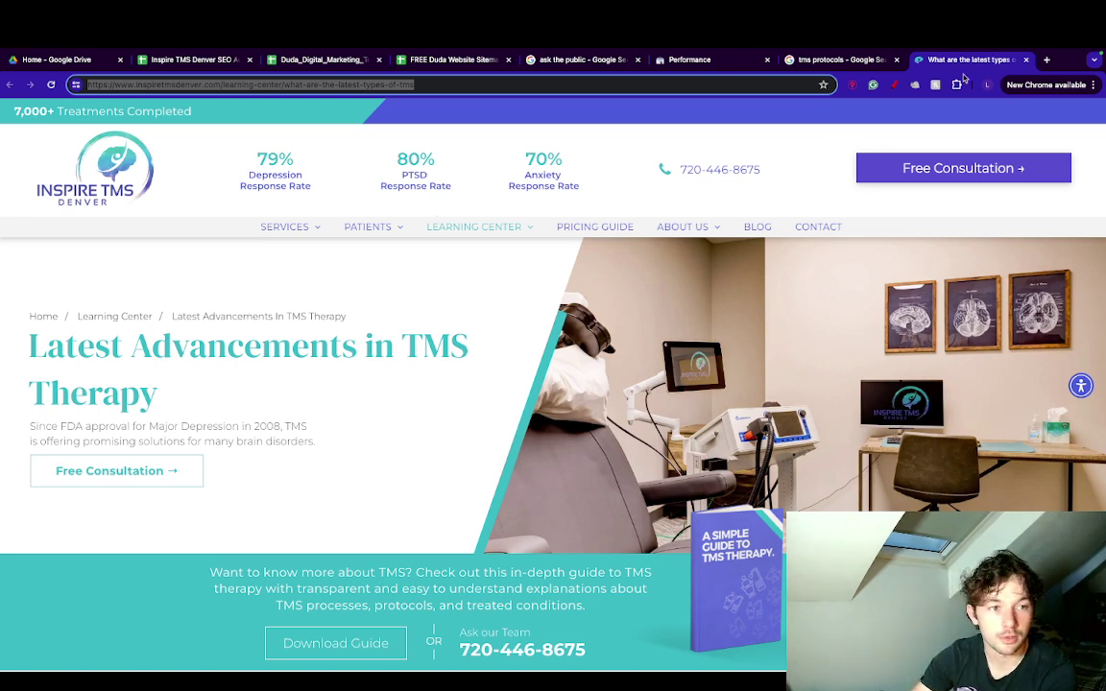
left_click(1048, 60)
type("cop")
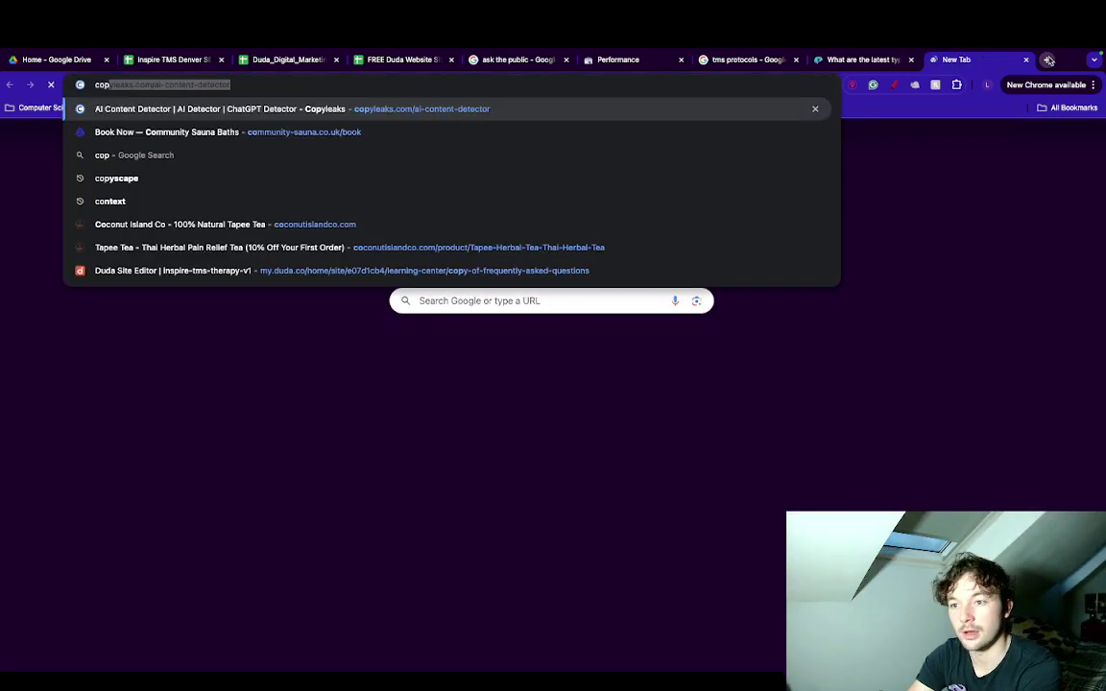
type("ys")
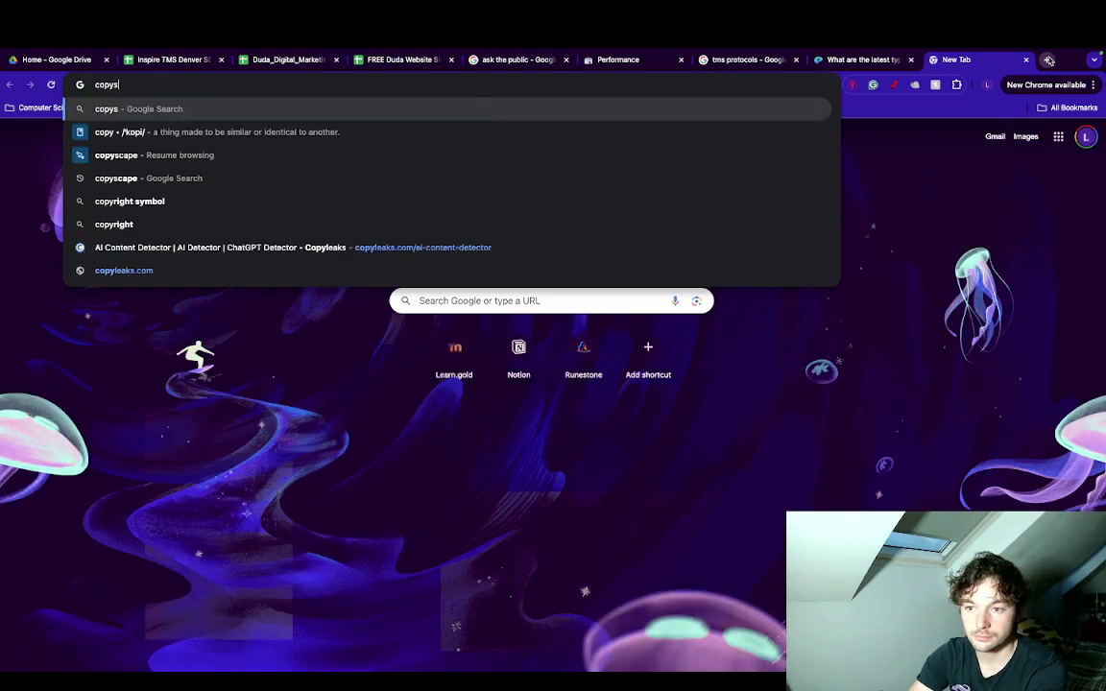
type("cape")
key("Return")
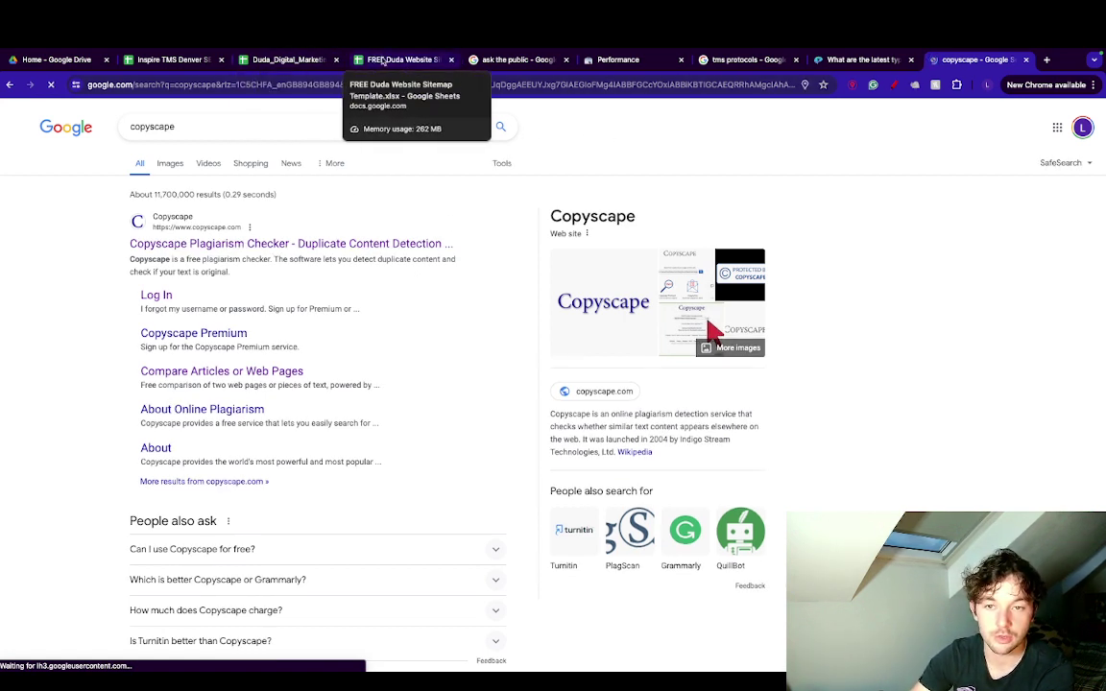
Return to Sheet2 and examine the remaining on-page headers, from Content Type and Status Code through titles, headings and Word Count.
left_click(836, 58)
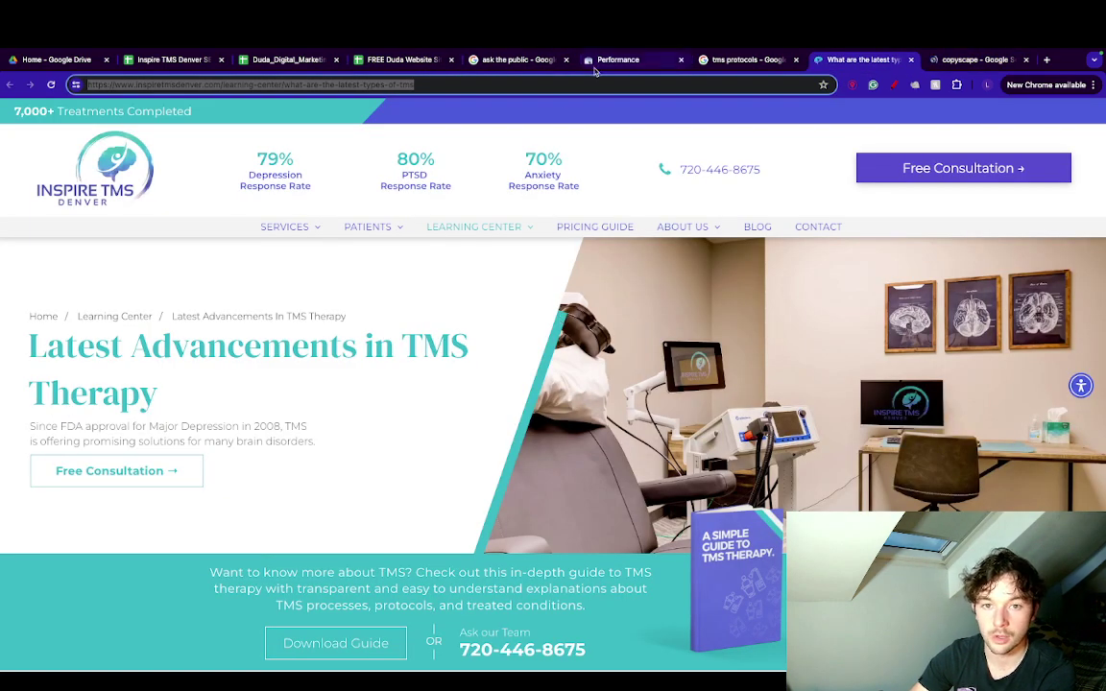
left_click(273, 59)
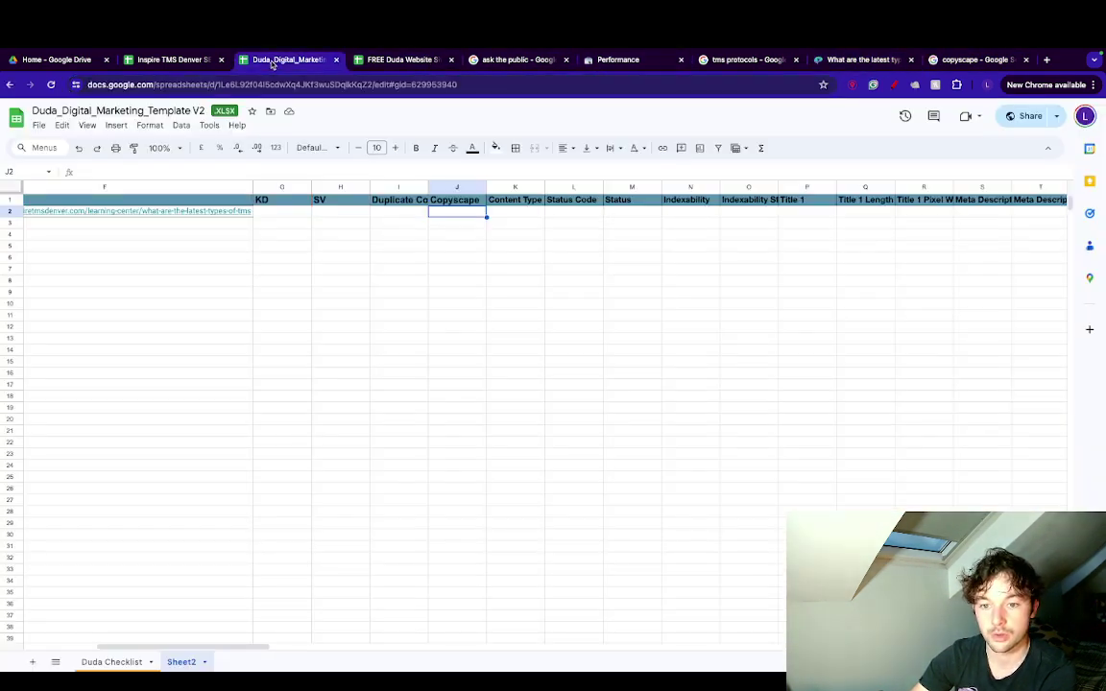
scroll(487, 229, "right", 5)
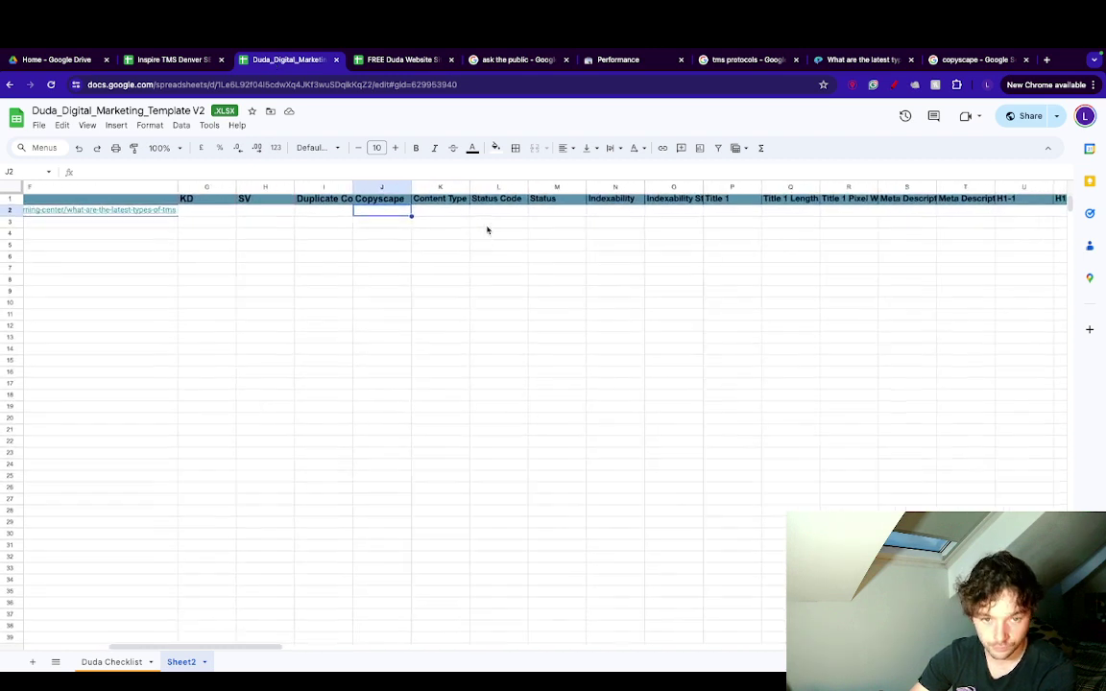
scroll(487, 229, "right", 8)
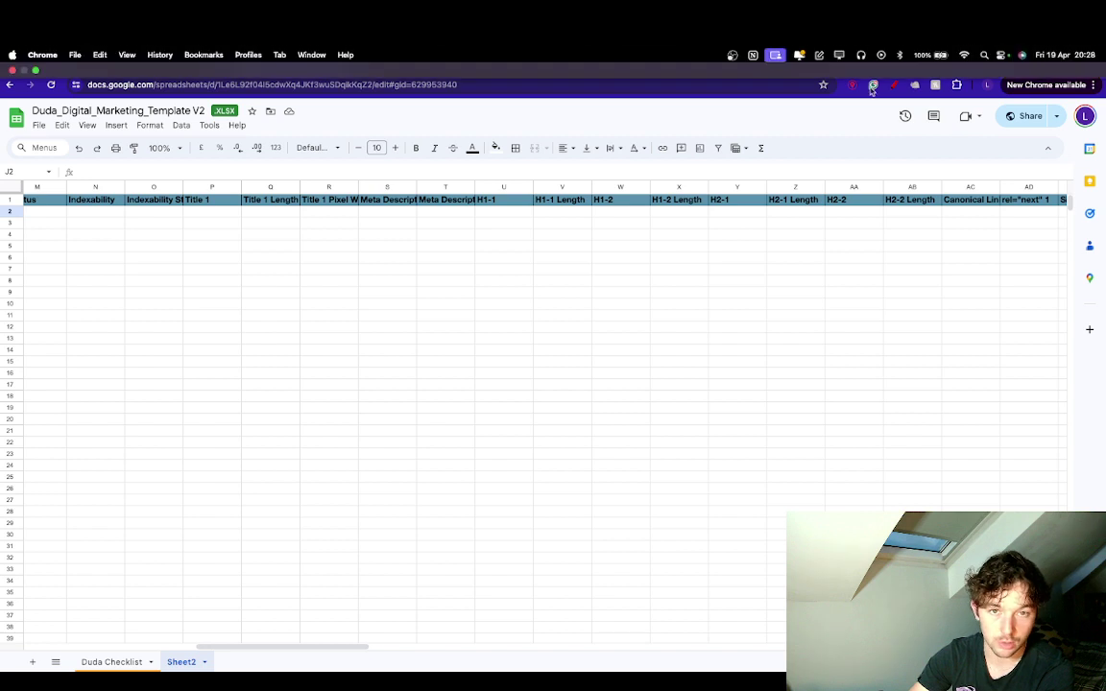
scroll(415, 319, "left", 13)
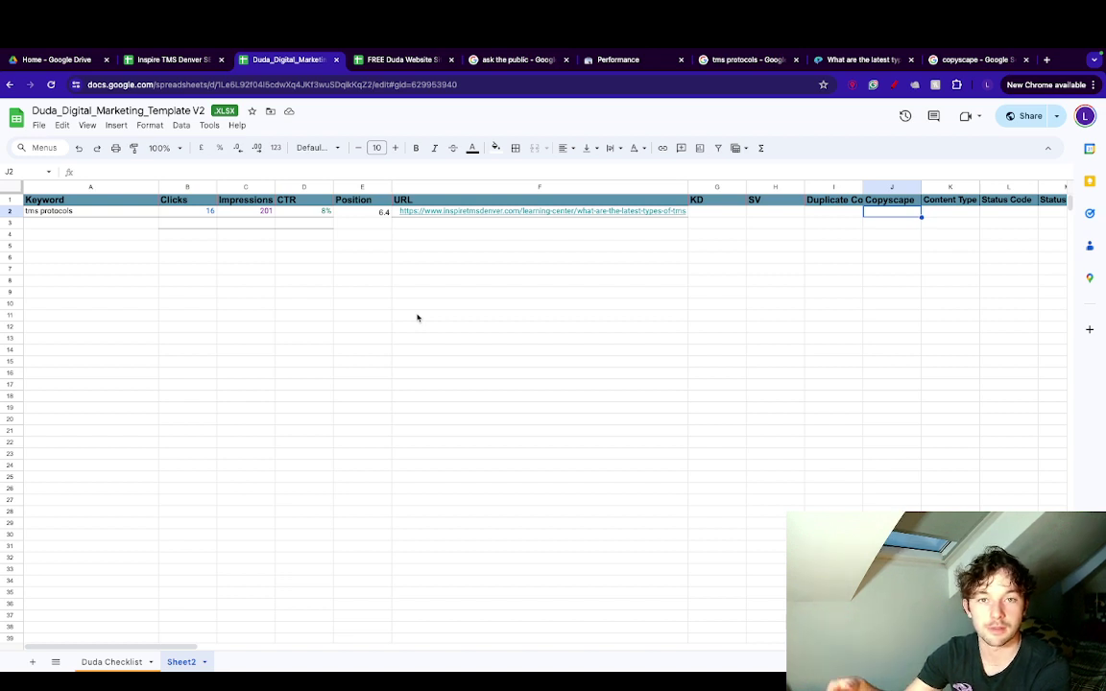
scroll(544, 250, "right", 10)
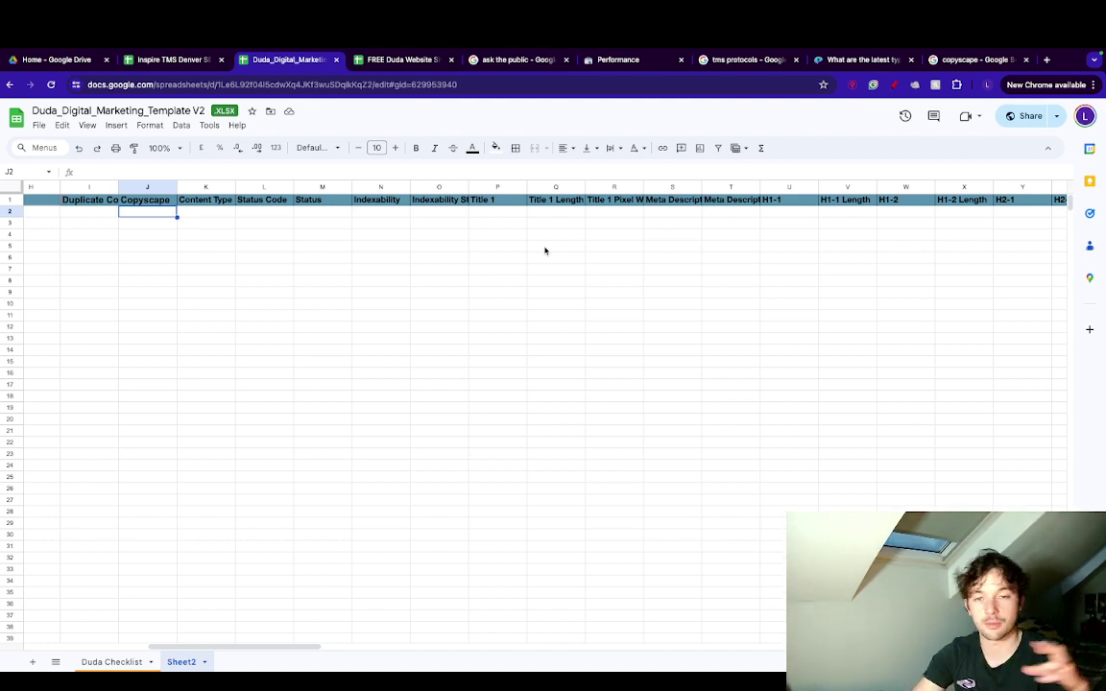
scroll(544, 251, "right", 5)
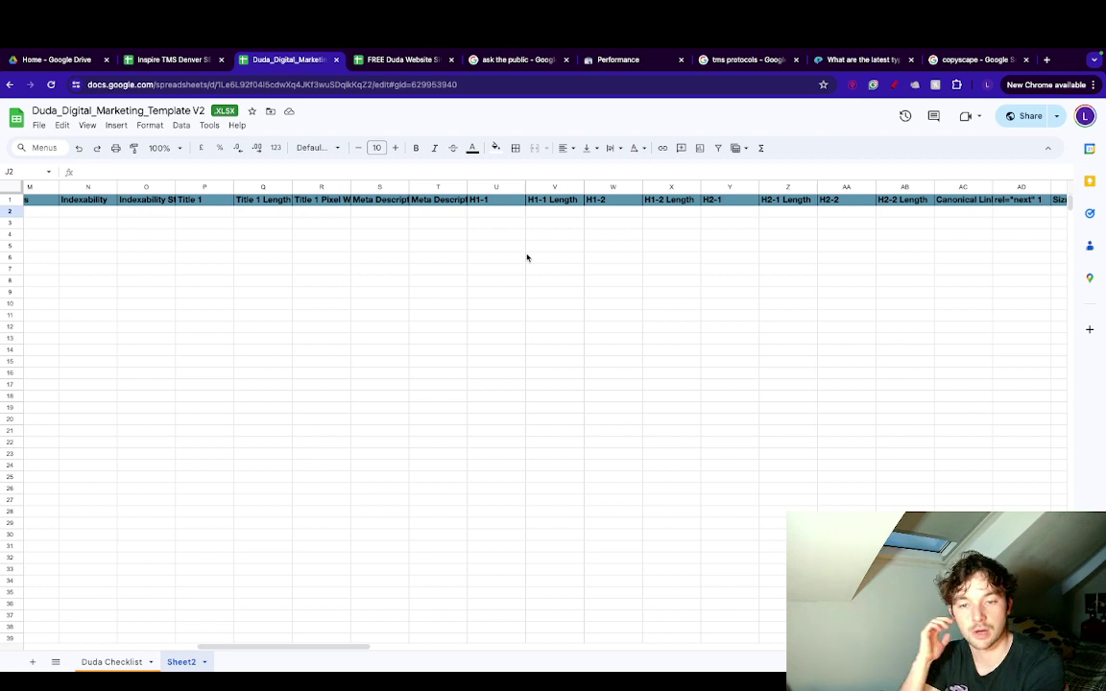
scroll(526, 257, "right", 1)
scroll(526, 257, "right", 8)
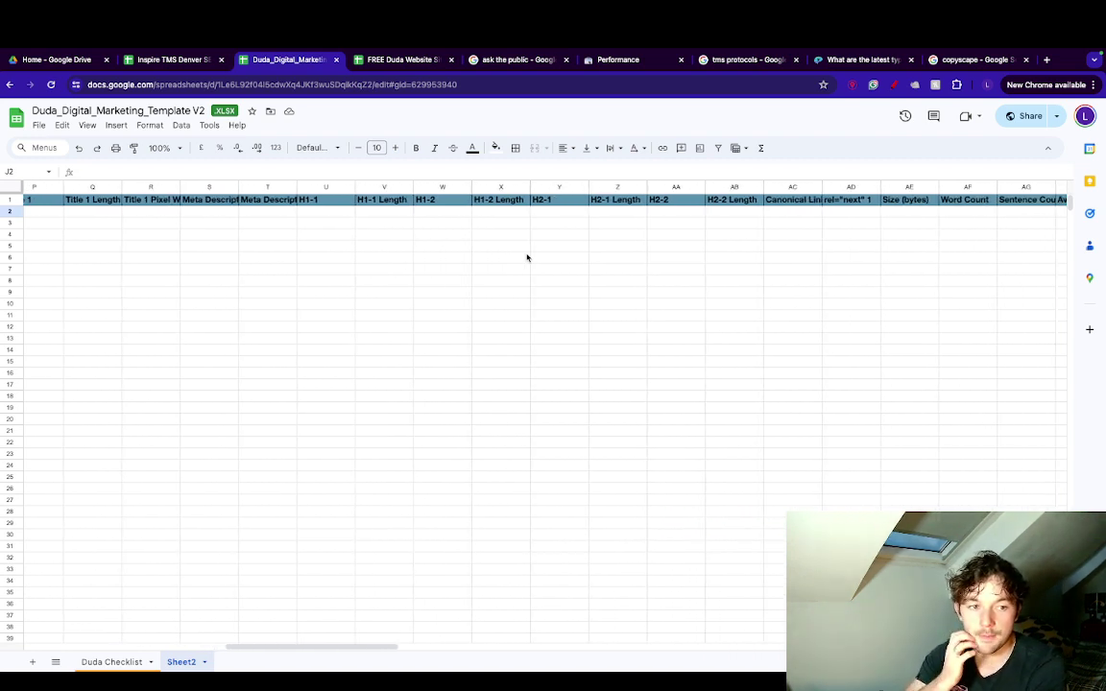
scroll(527, 257, "left", 10)
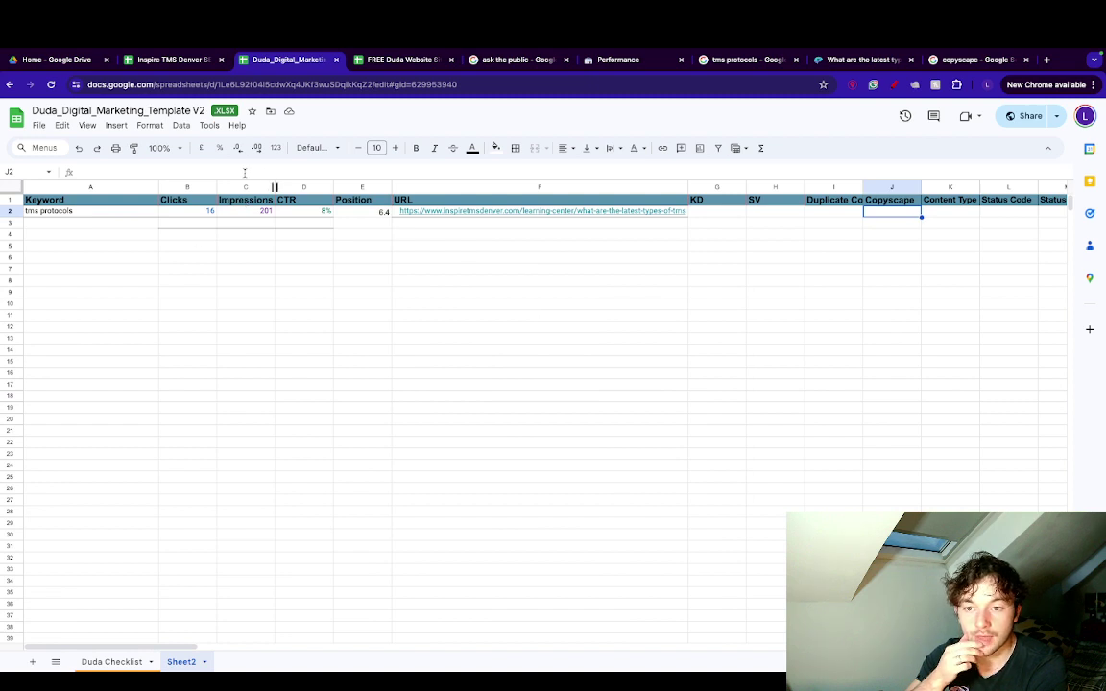
Compare the CTR for "tms protocols" with its Clicks, Impressions and Position in row 2.
left_click(348, 213)
left_click(326, 212)
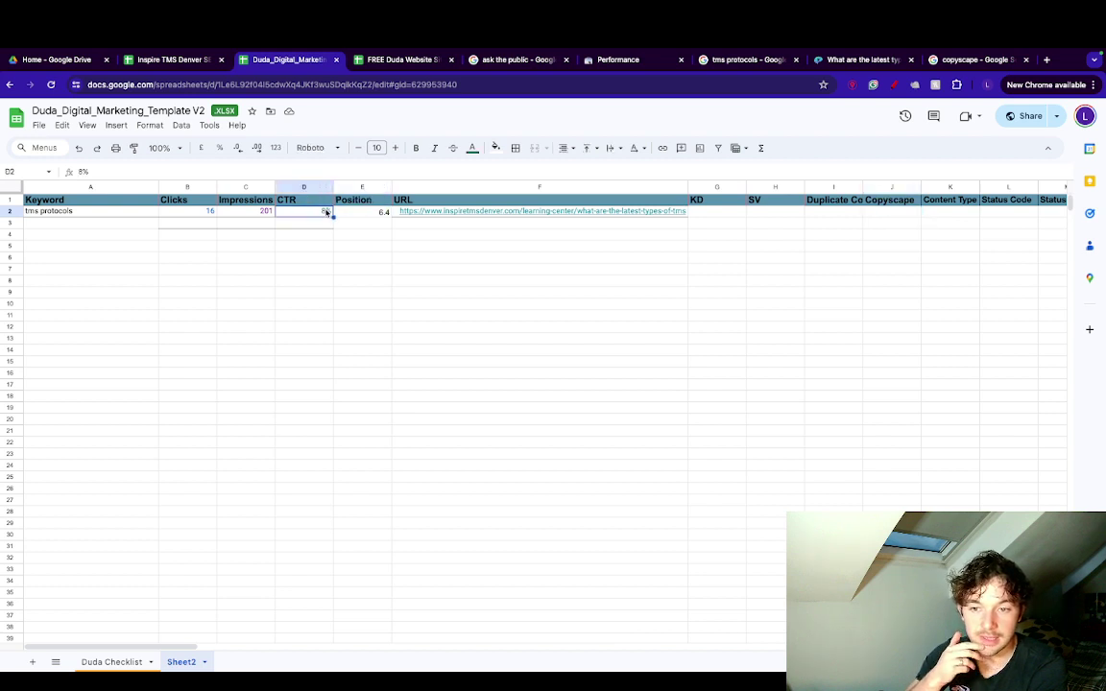
left_click(256, 212)
left_click(327, 212)
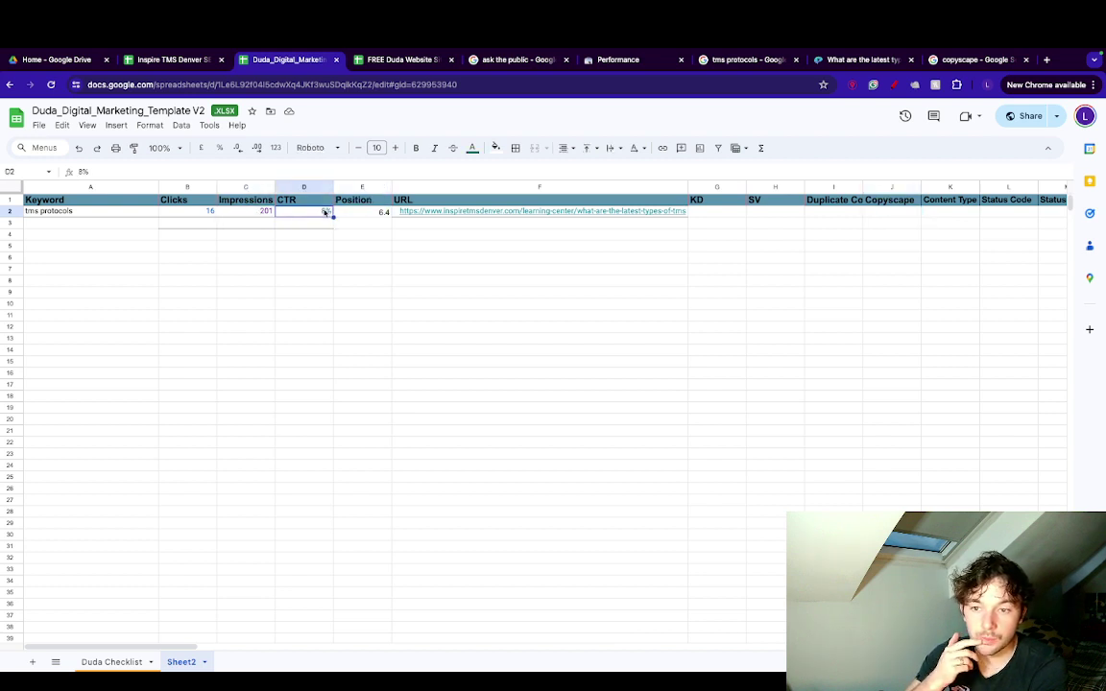
left_click(202, 213)
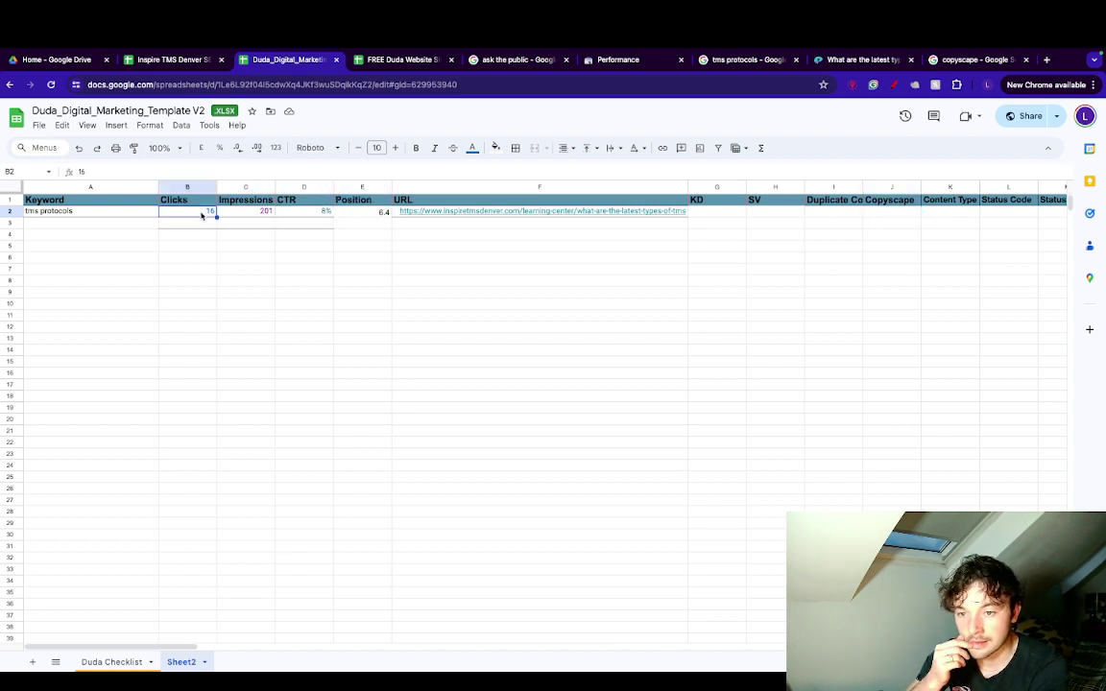
left_click(323, 214)
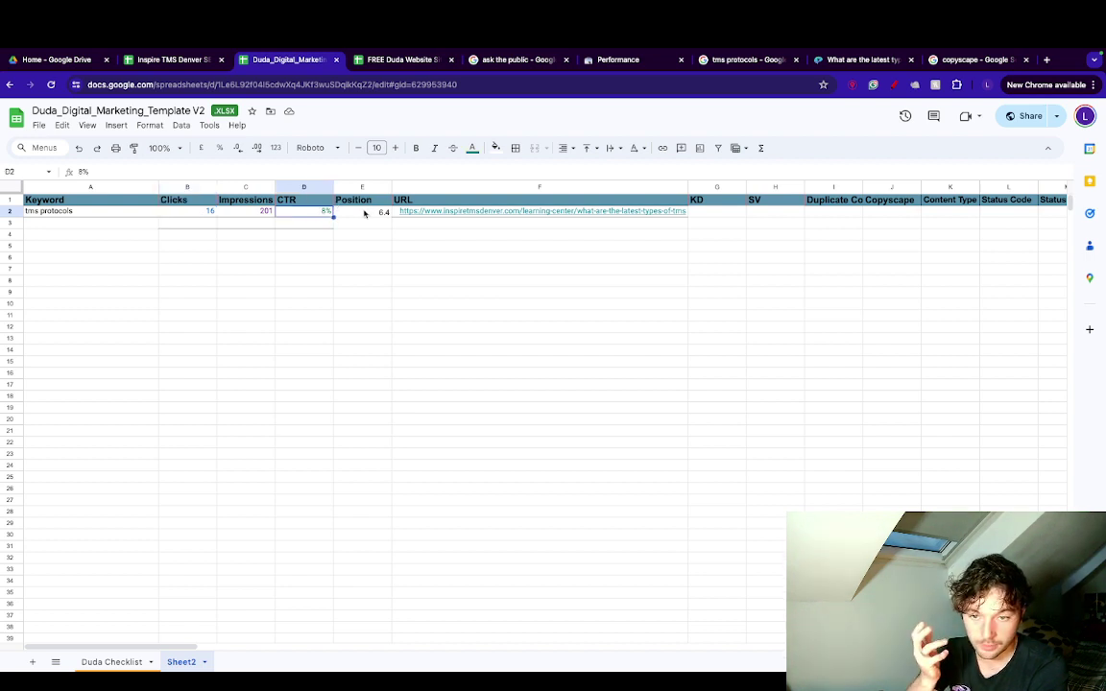
left_click(364, 214)
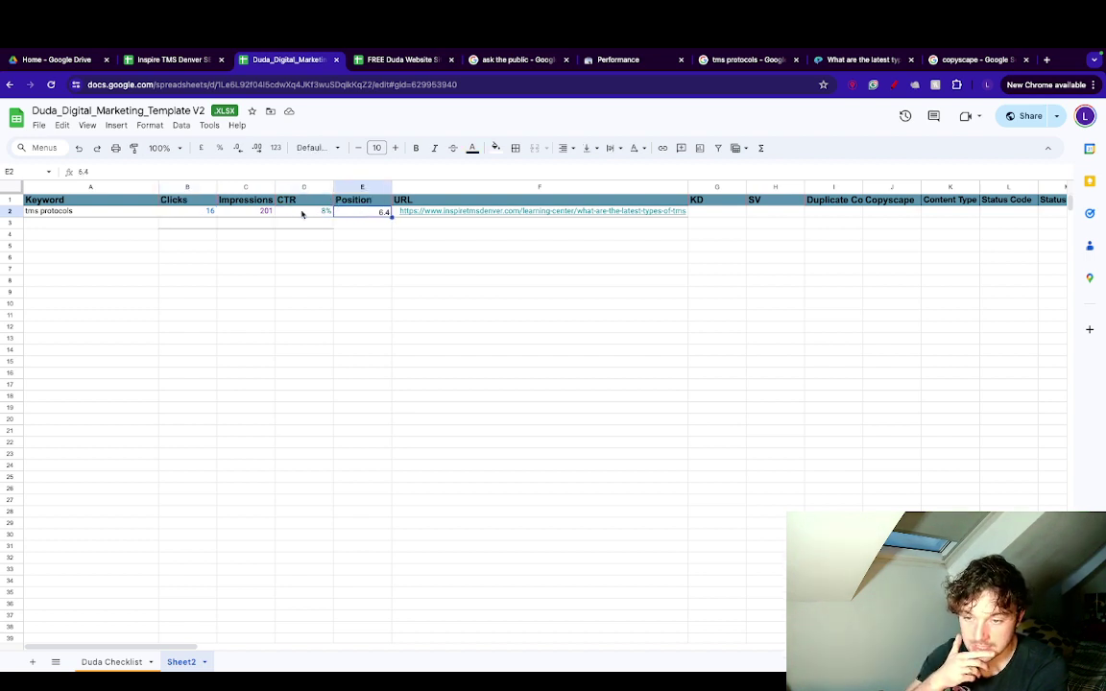
left_click(297, 214)
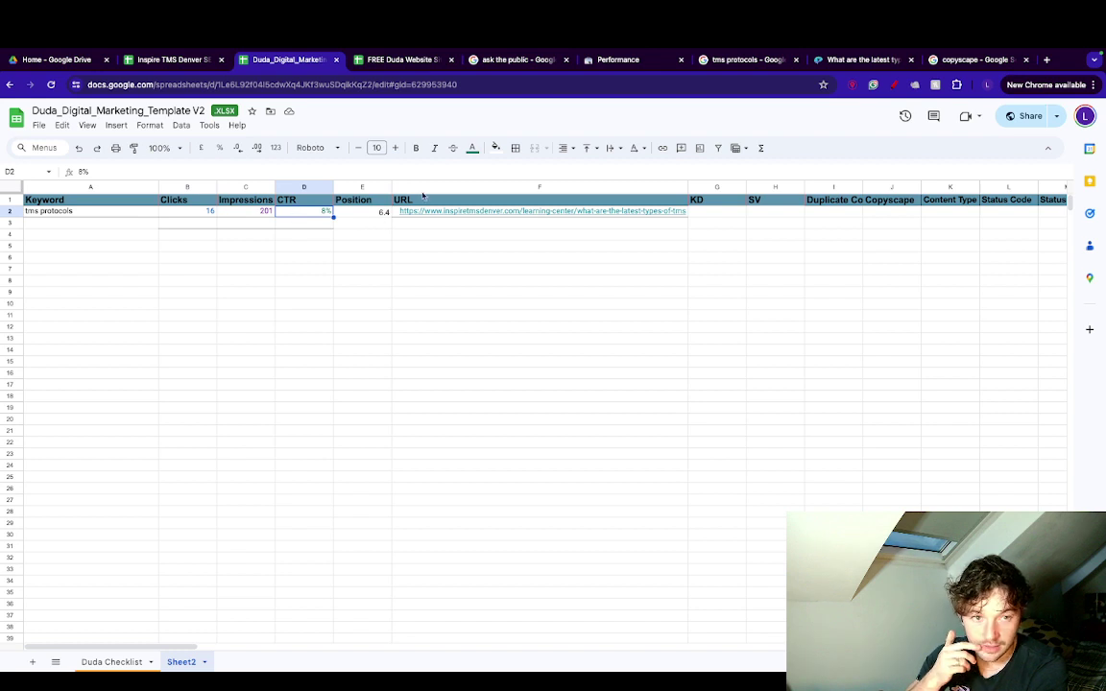
Highlight the Inspire TMS Denver result title in the "tms protocols" Google results and return to Sheet2.
left_click(766, 65)
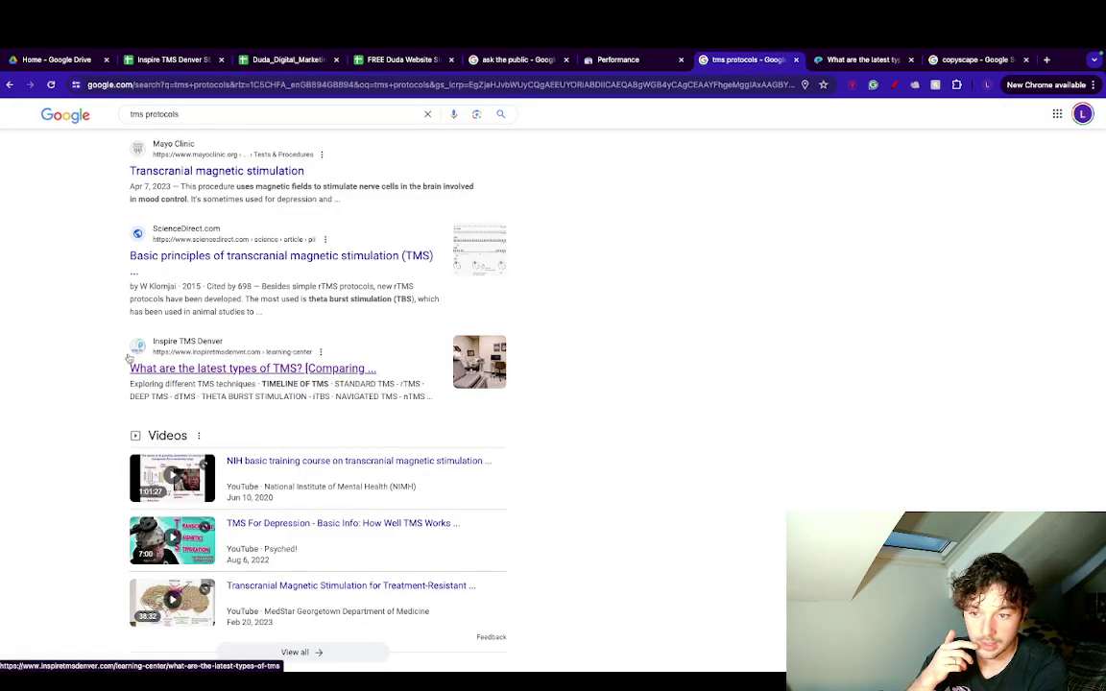
left_click_drag(108, 370, 388, 373)
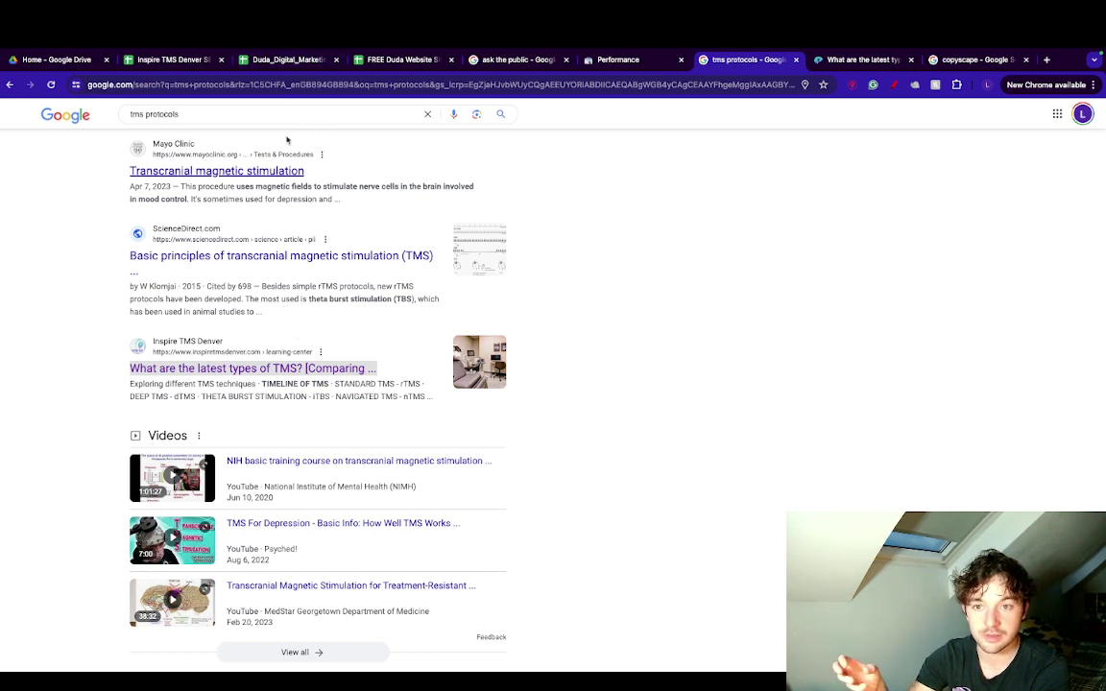
left_click(293, 60)
left_click(492, 327)
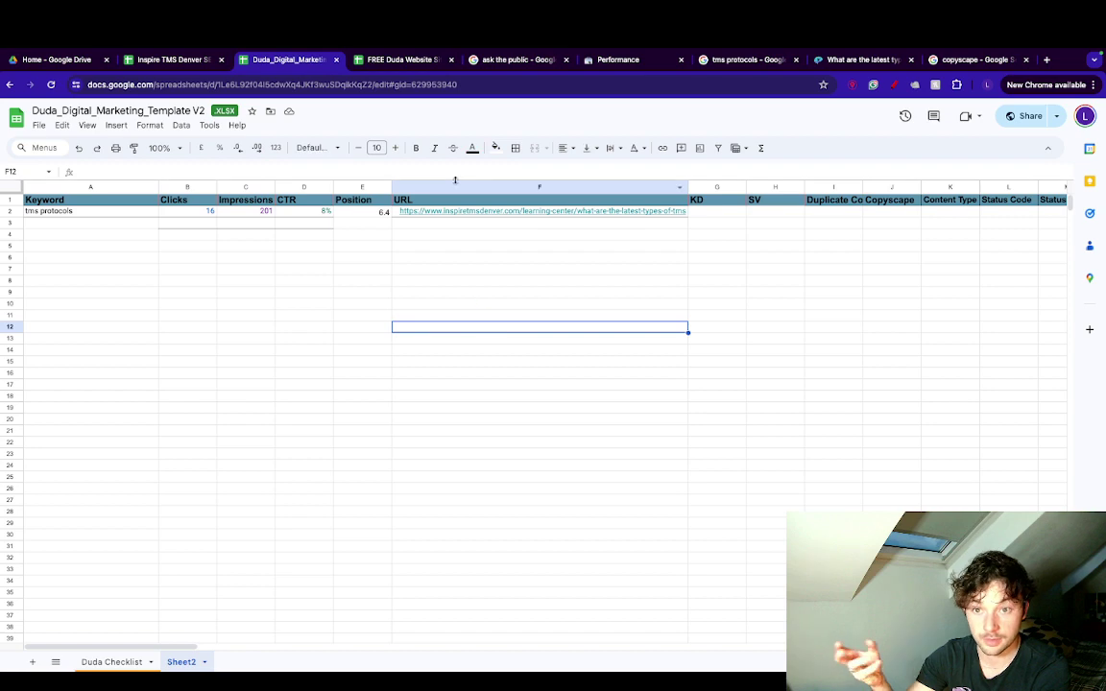
Switch to the Inspire TMS Denver SEO Audit and examine the Phase 2 Benchmarking columns from Keyword through Meta Description 1.
left_click(168, 59)
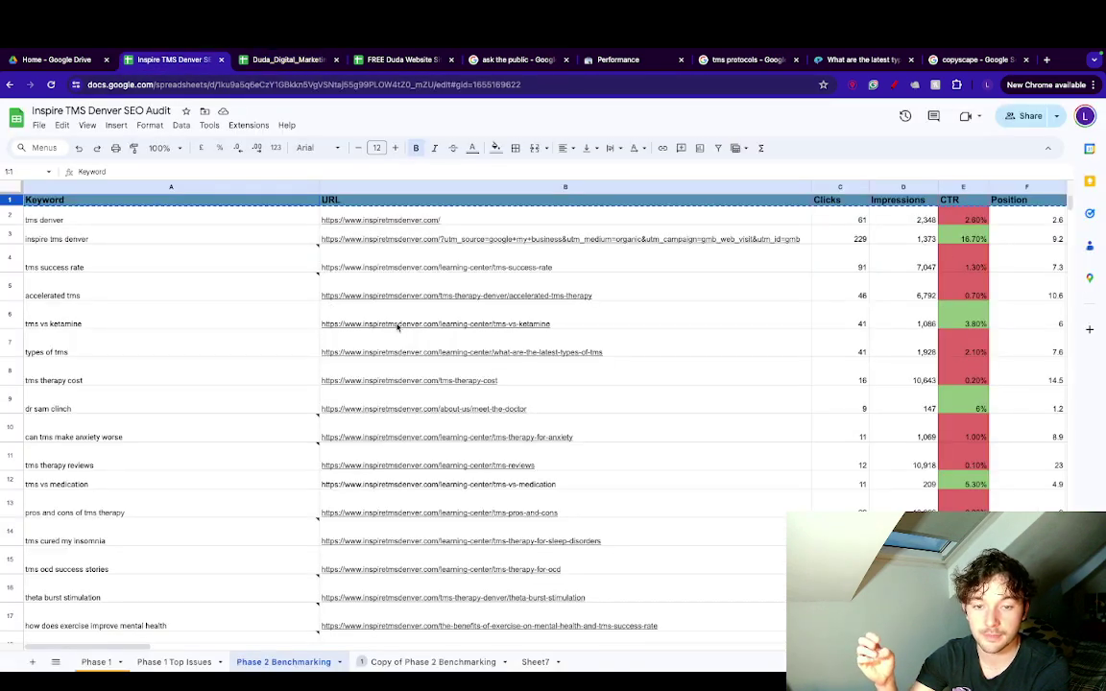
scroll(501, 374, "right", 10)
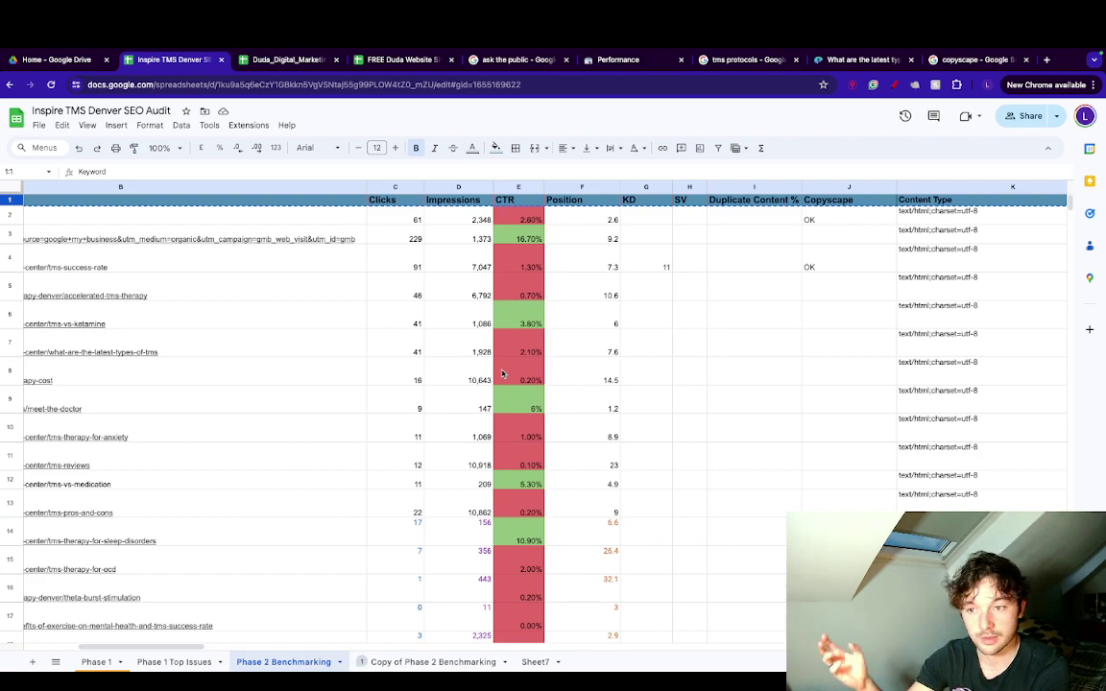
scroll(609, 340, "right", 10)
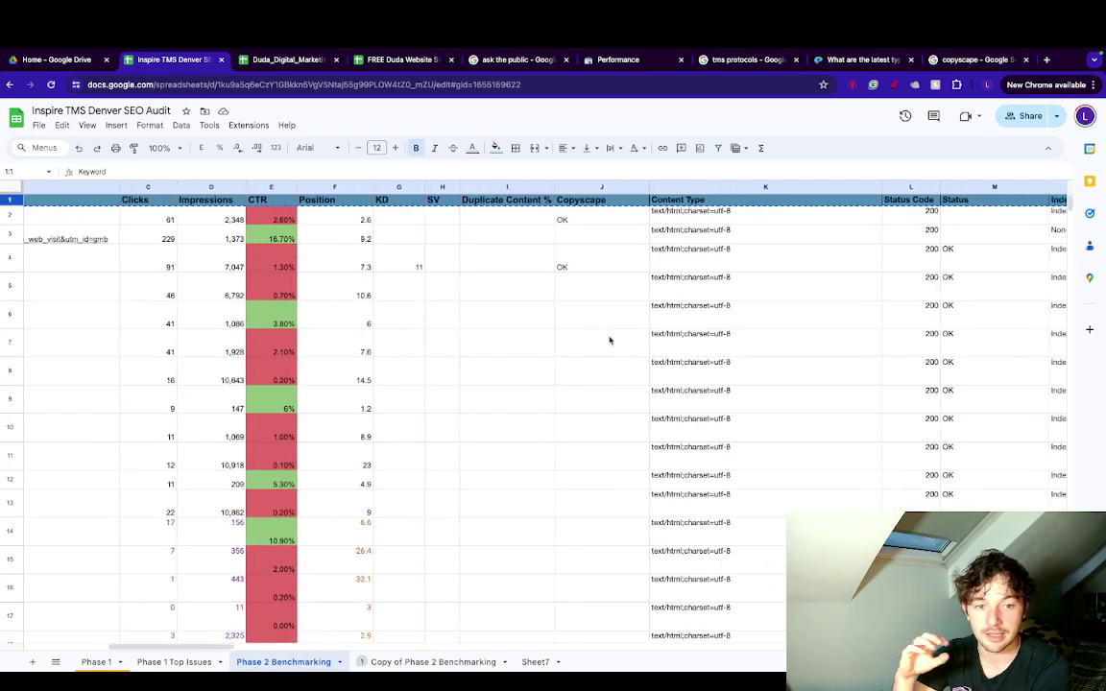
scroll(609, 340, "right", 10)
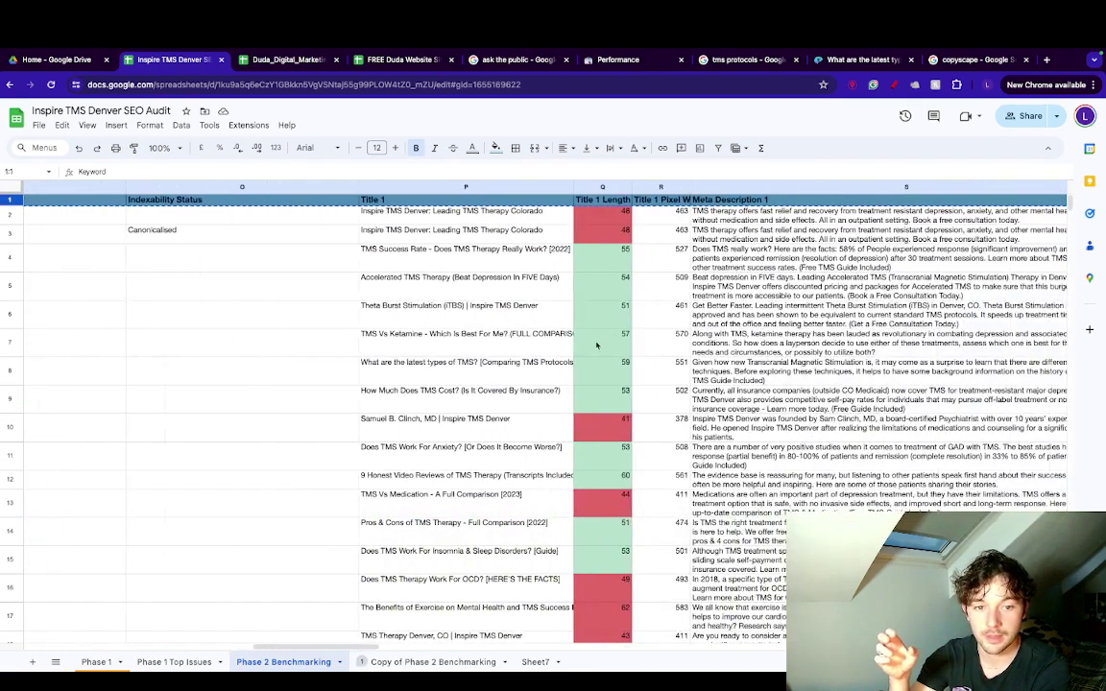
Highlight the first Meta Description 1 and Title 1 entries, S2:S4 and P2:P6, and review both columns alongside the H1 data.
left_click(742, 233)
left_click_drag(730, 215, 765, 269)
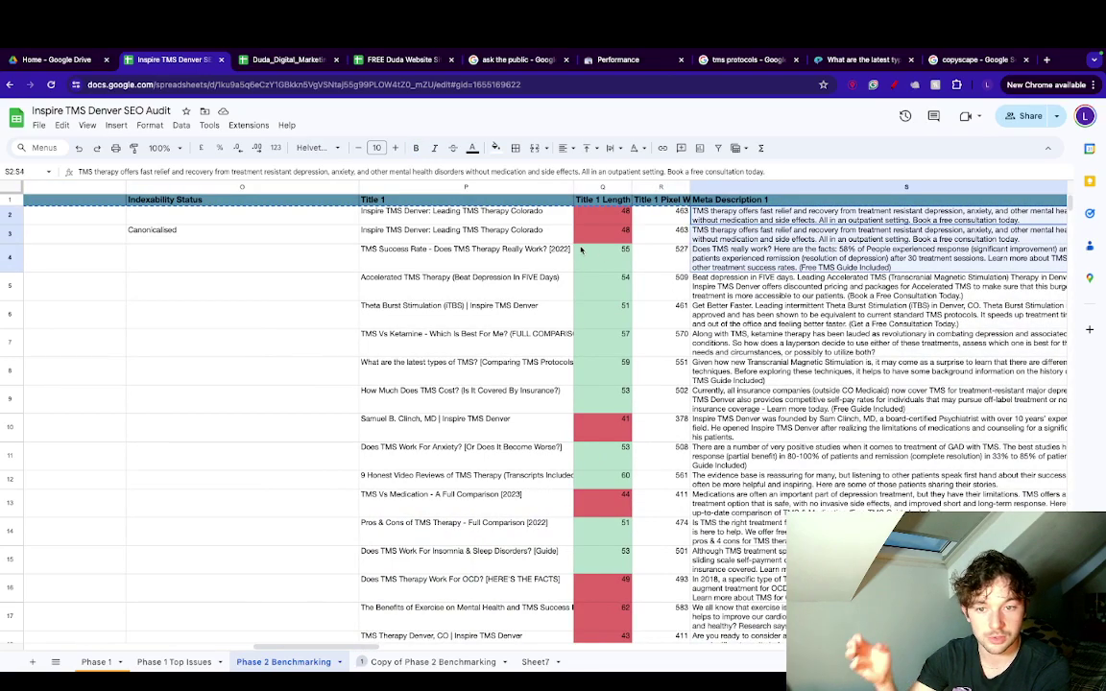
left_click_drag(461, 211, 463, 306)
scroll(776, 264, "right", 8)
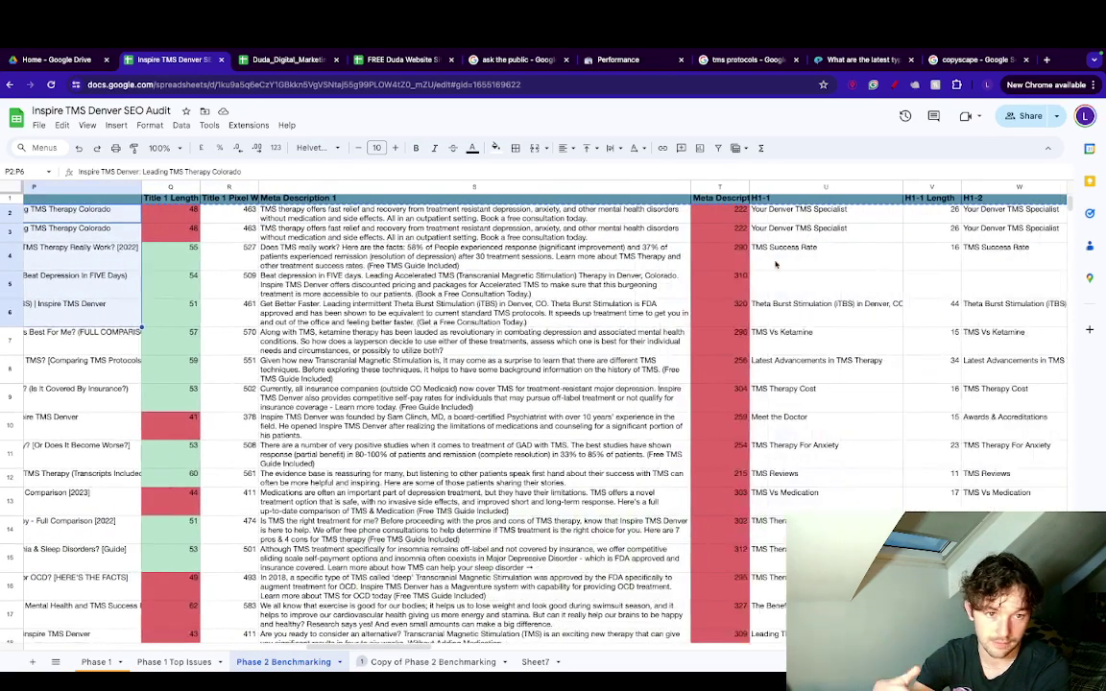
scroll(776, 265, "left", 8)
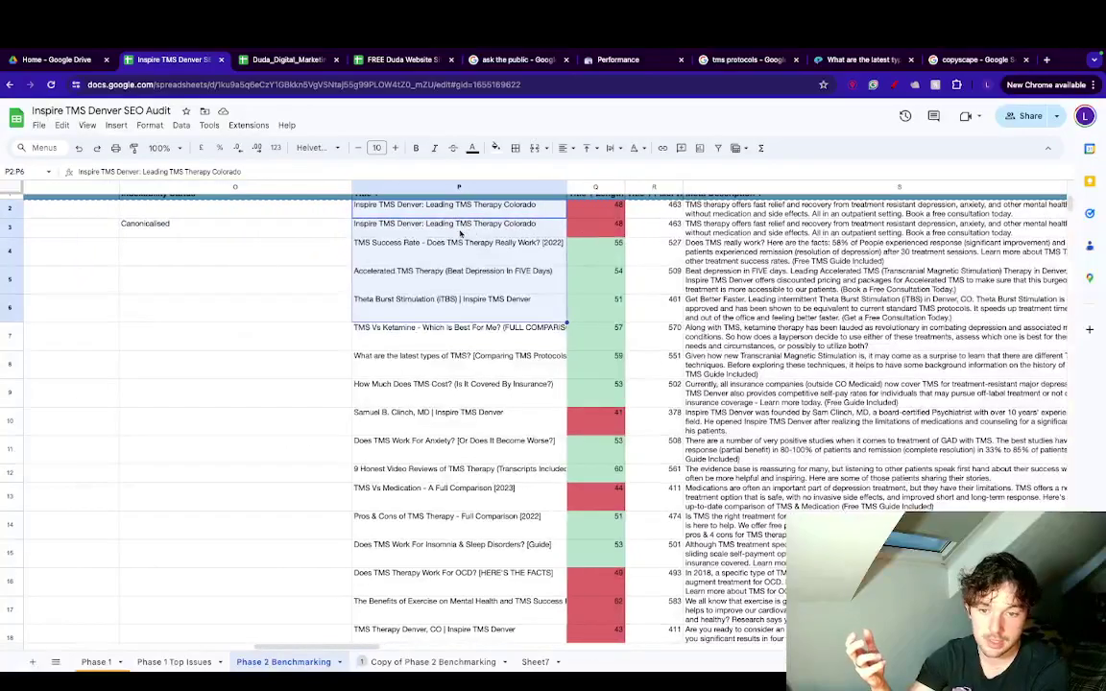
scroll(467, 401, "left", 1)
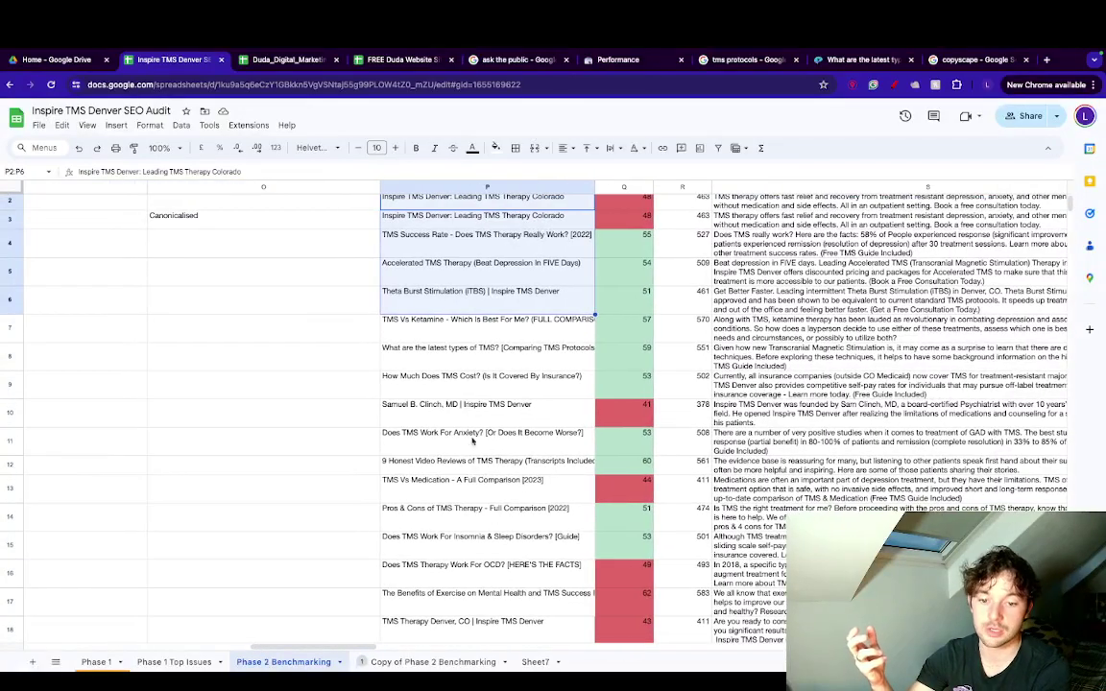
scroll(475, 458, "down", 3)
scroll(475, 458, "up", 4)
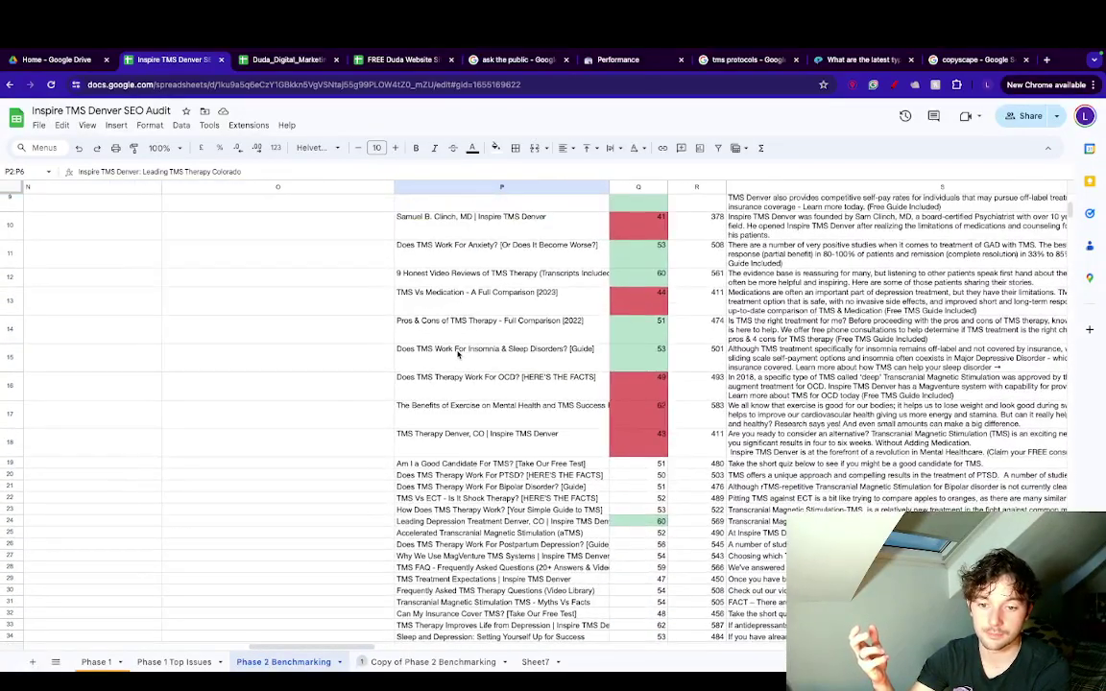
Look through the Keyword and URL columns of Phase 2 Benchmarking for an entry about TMS protocols.
scroll(458, 356, "left", 10)
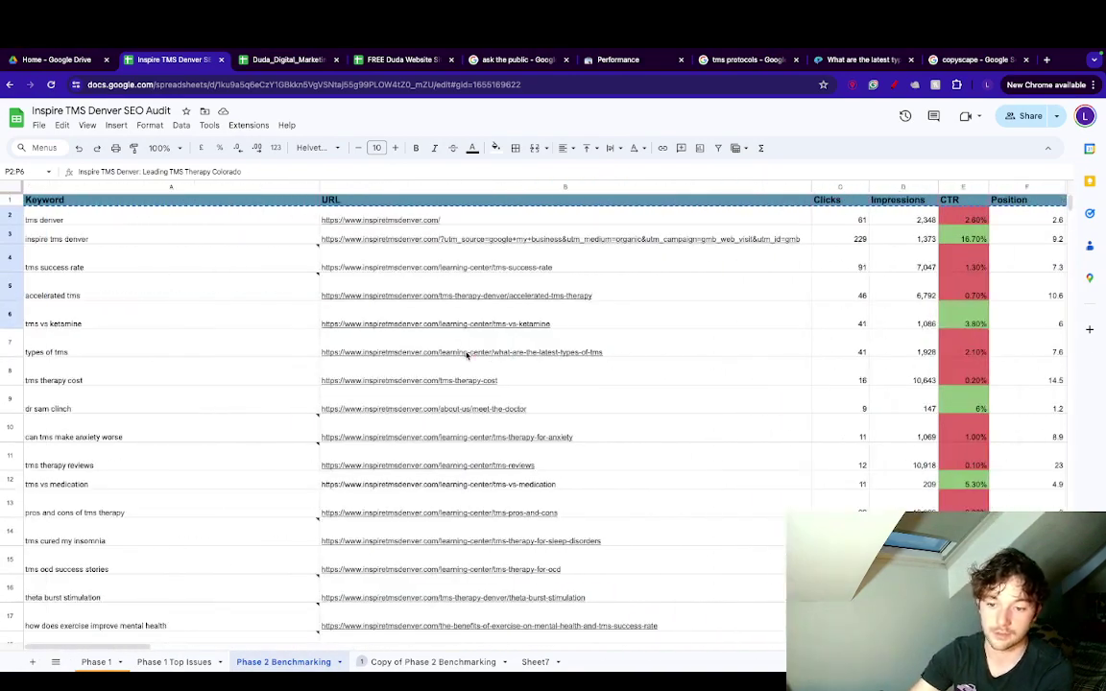
scroll(347, 463, "down", 2)
scroll(348, 463, "down", 5)
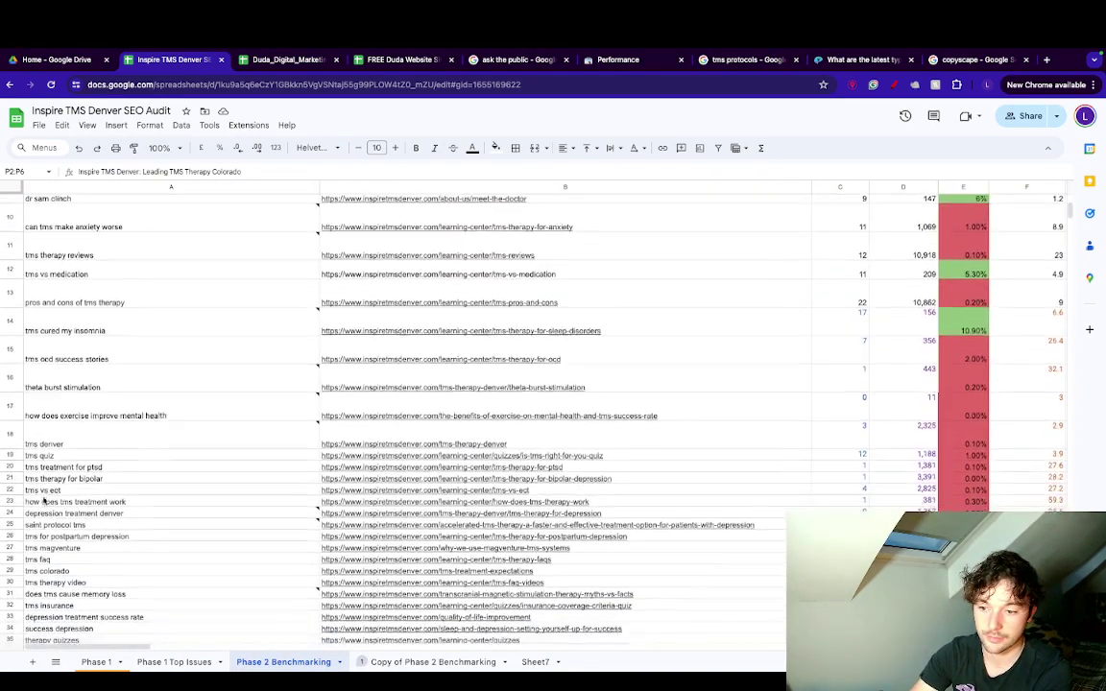
mouse_move(77, 353)
left_click(77, 473)
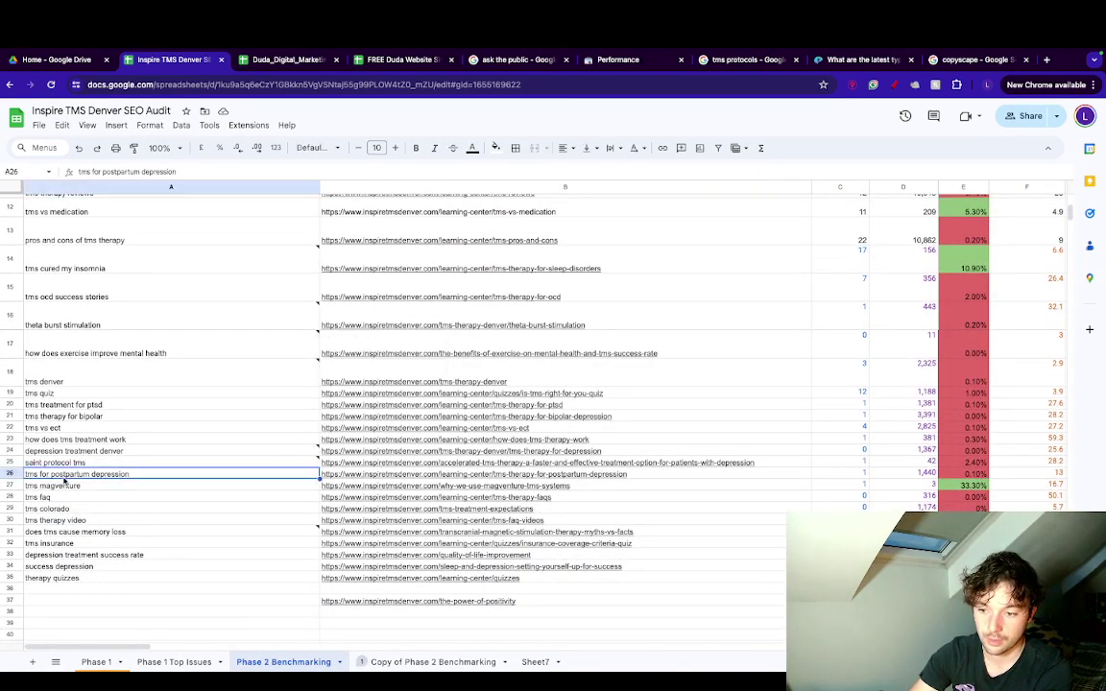
scroll(93, 382, "up", 3)
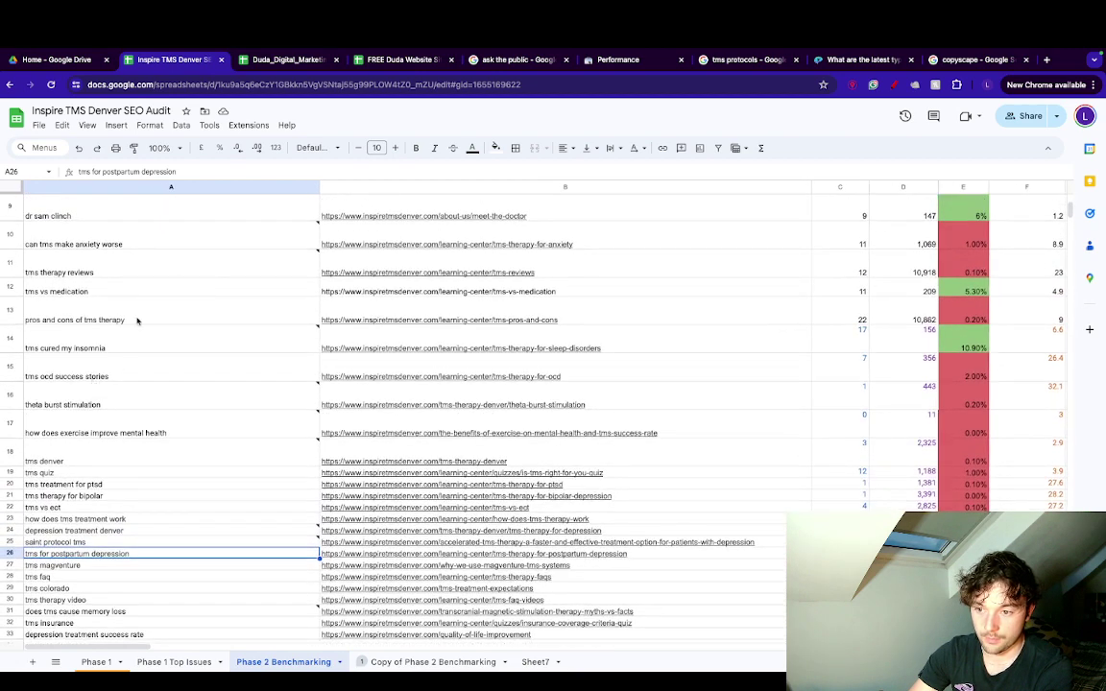
Search the sheet for "tms pr" and select the title "What are the latest types of TMS? [Comparing TMS Protocols]" in P8.
key("ctrl+f")
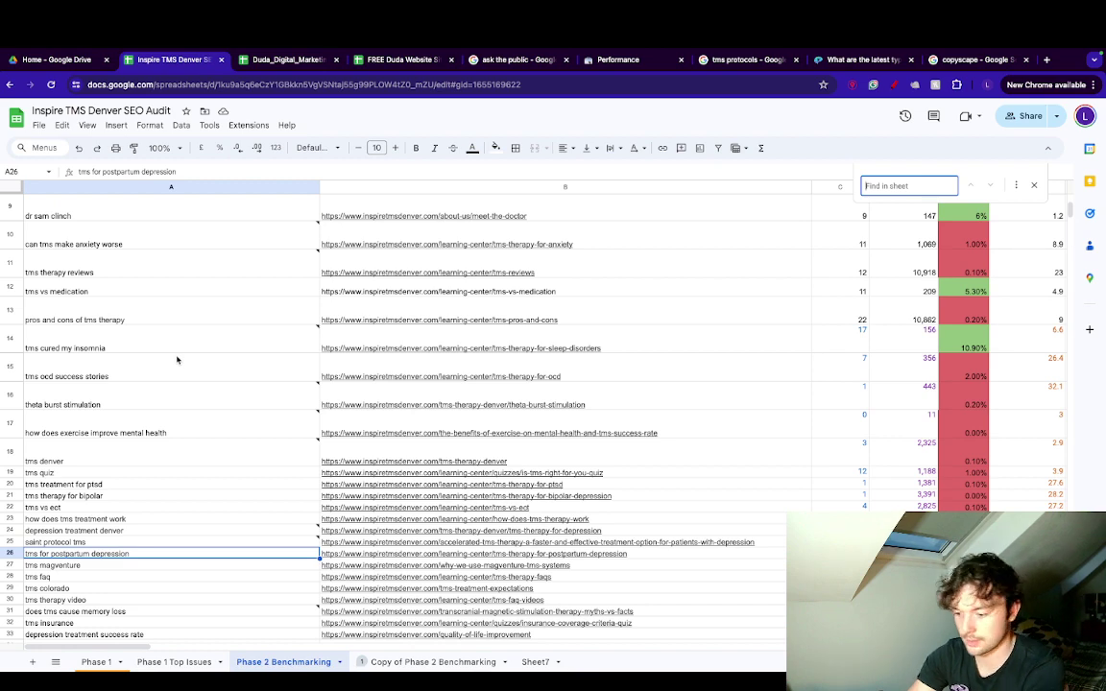
type("tms")
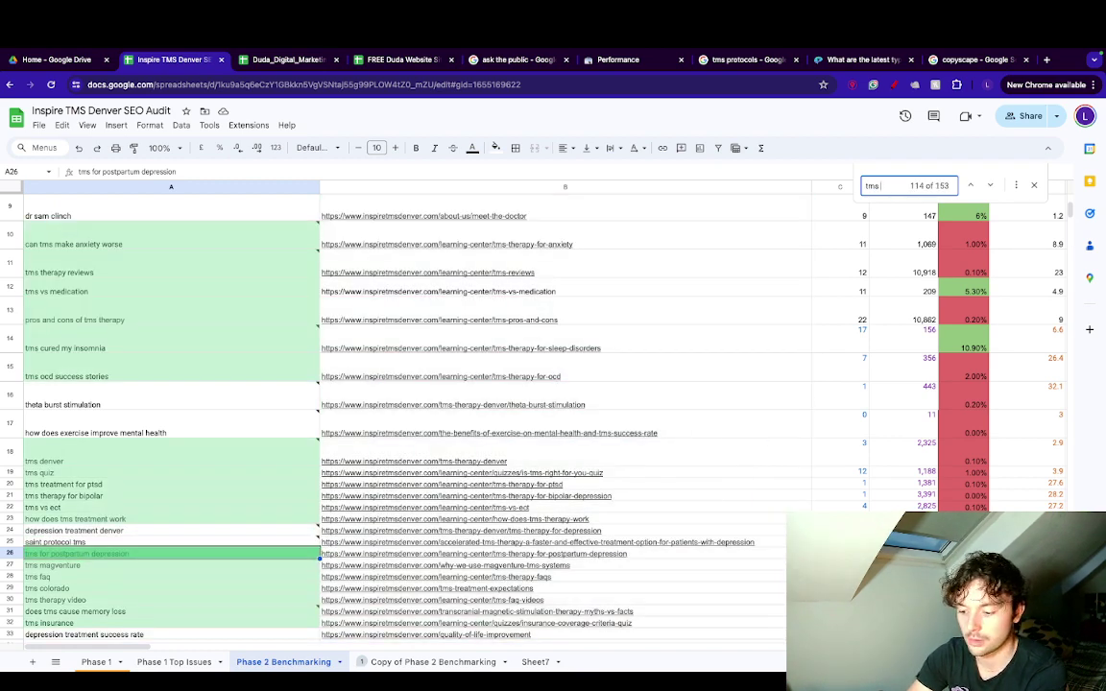
type(" pr")
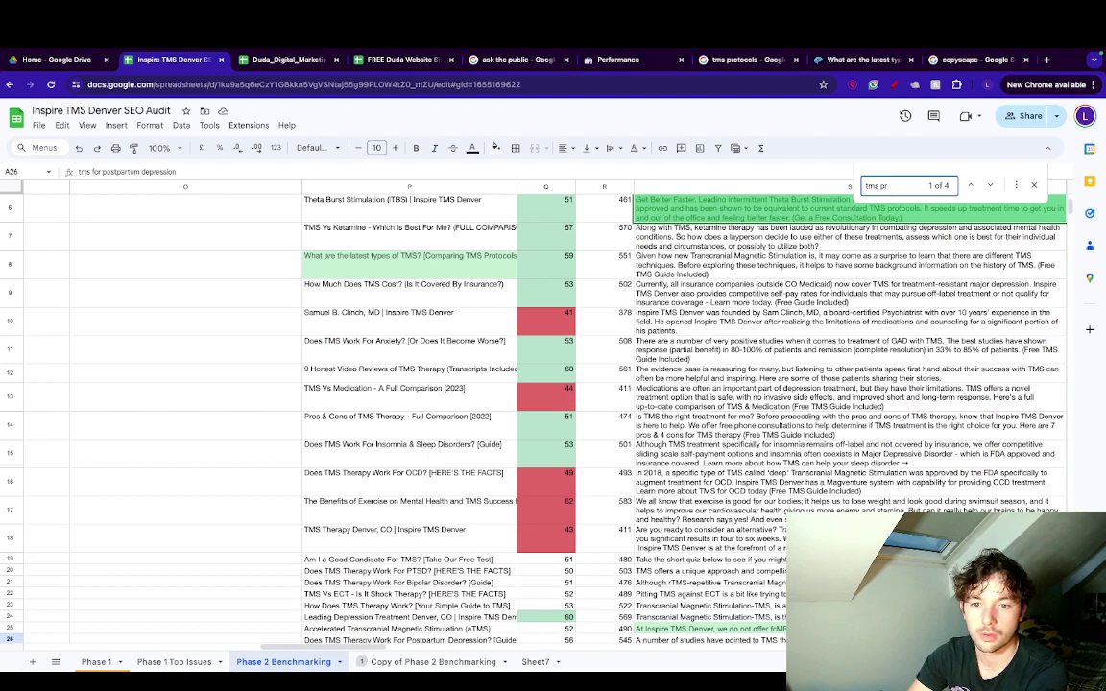
left_click(650, 335)
scroll(650, 334, "up", 1)
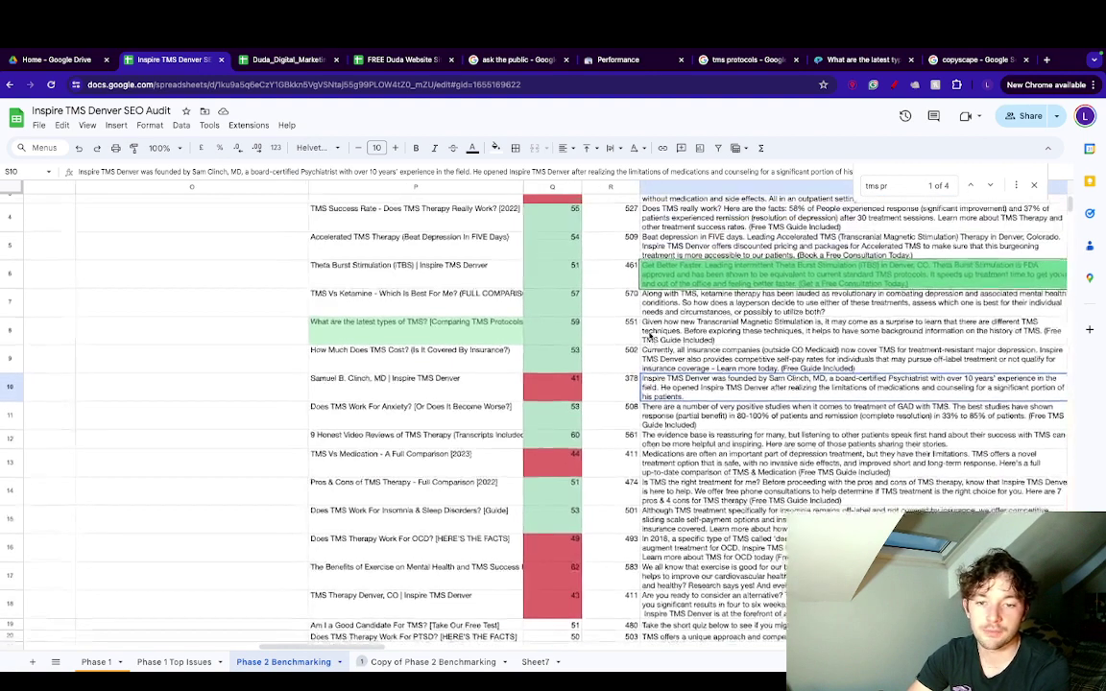
left_click(457, 343)
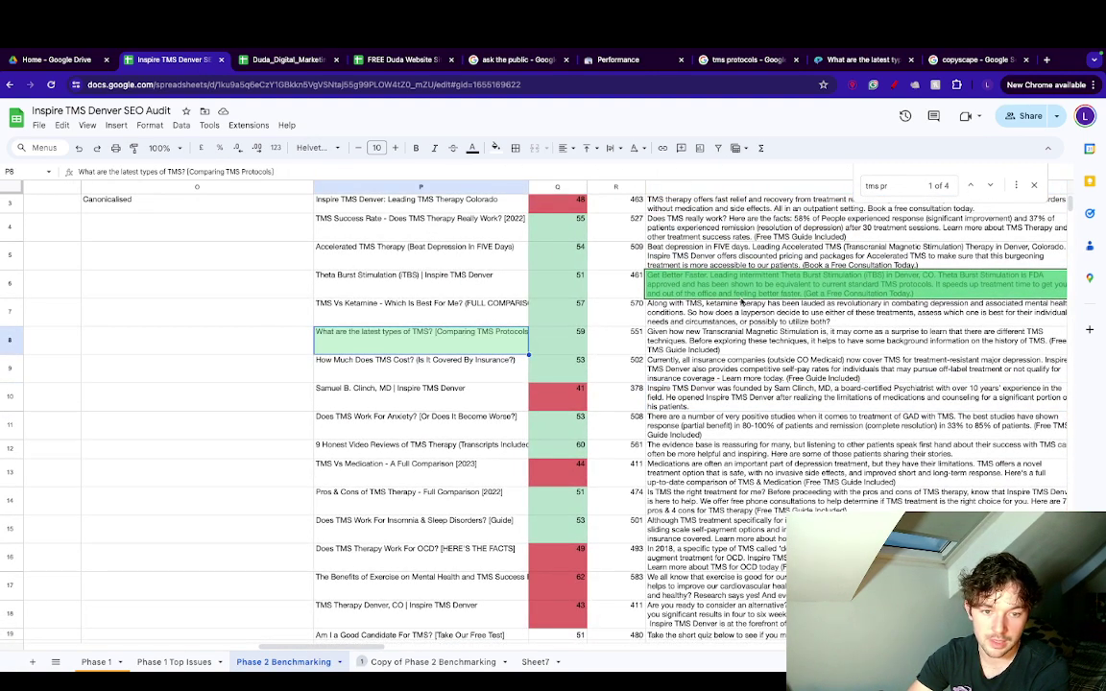
scroll(749, 326, "up", 1)
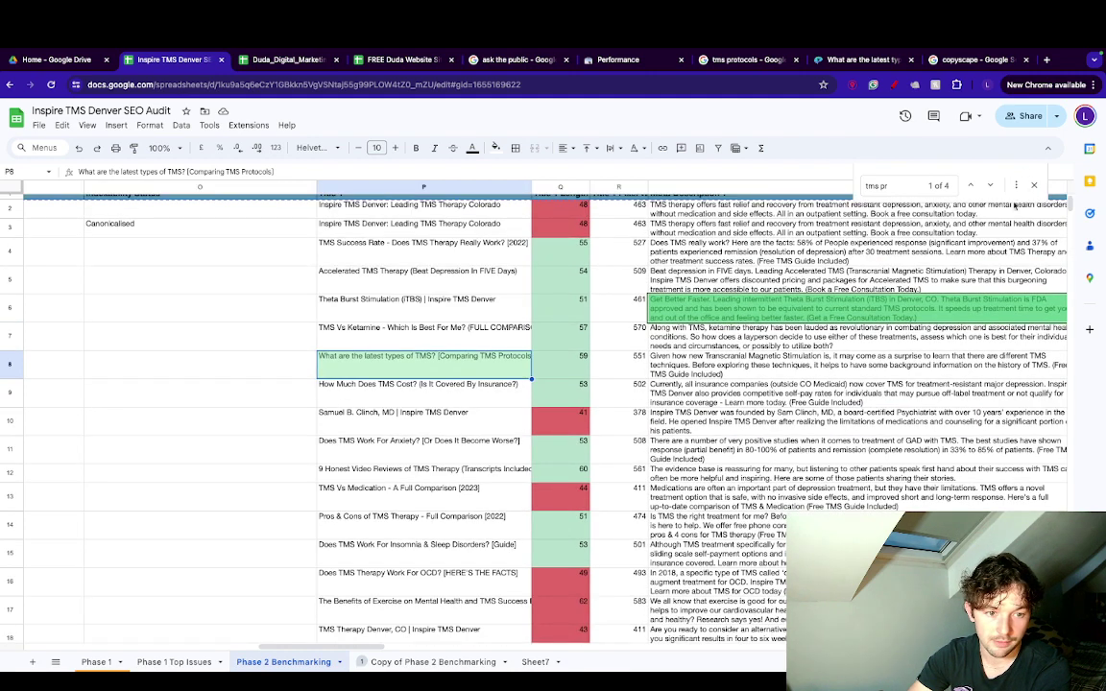
key("Escape")
left_click(431, 325)
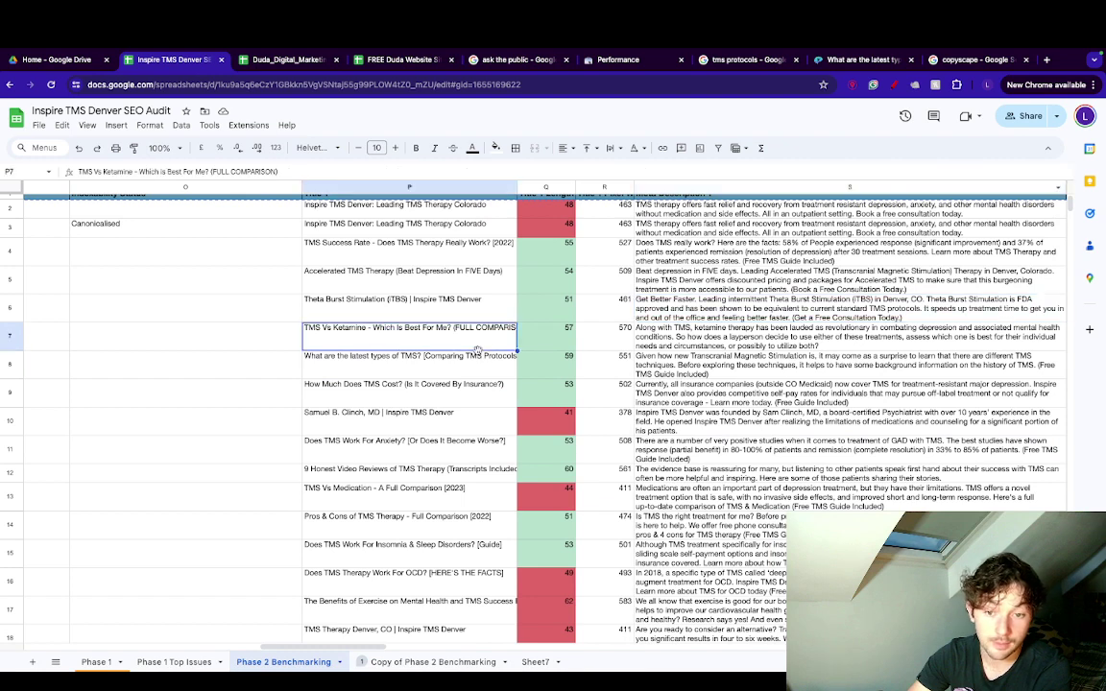
left_click(472, 363)
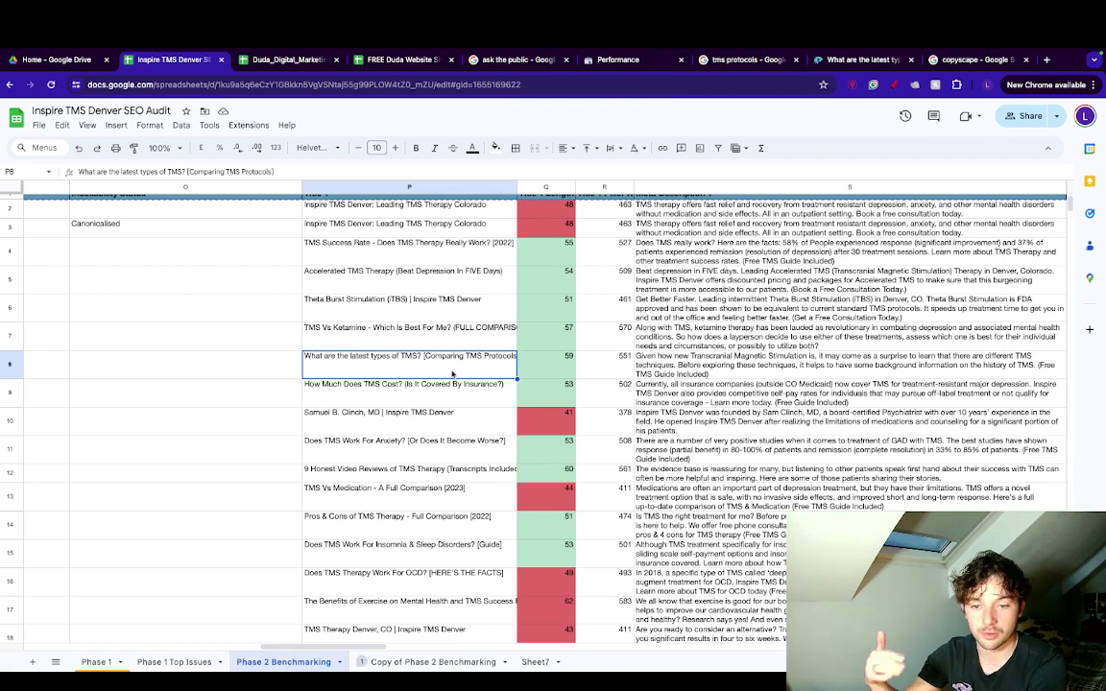
Look at the cell options for the title in P8, including Insert note, and check the meta description in the same row.
right_click(403, 374)
key("Escape")
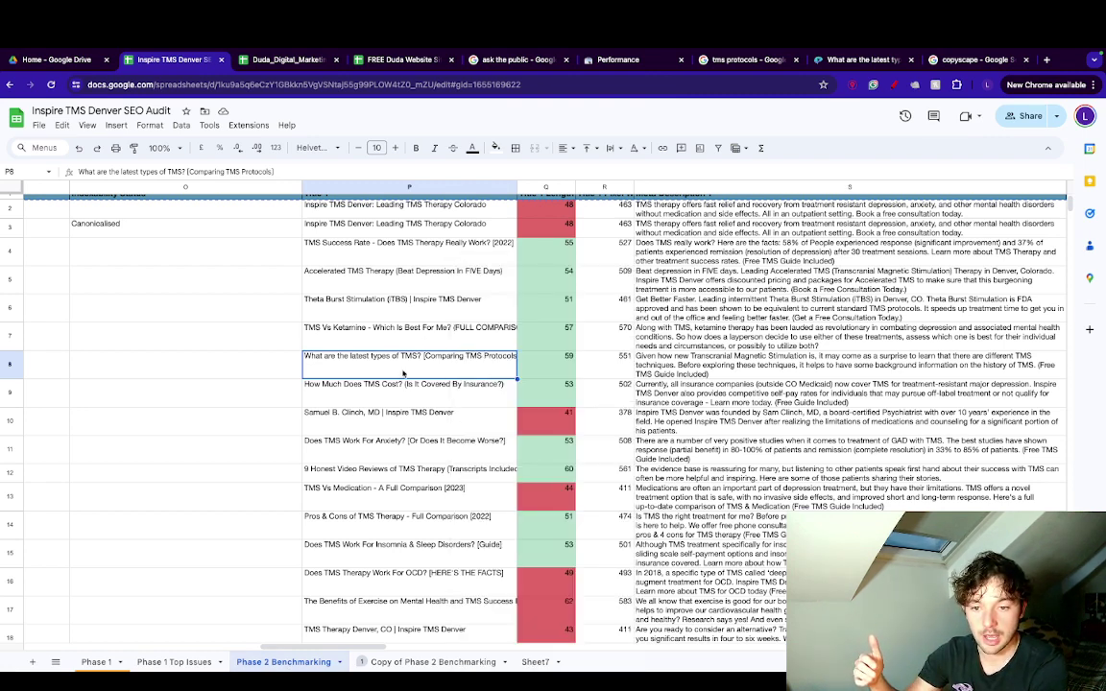
left_click(405, 388)
right_click(403, 363)
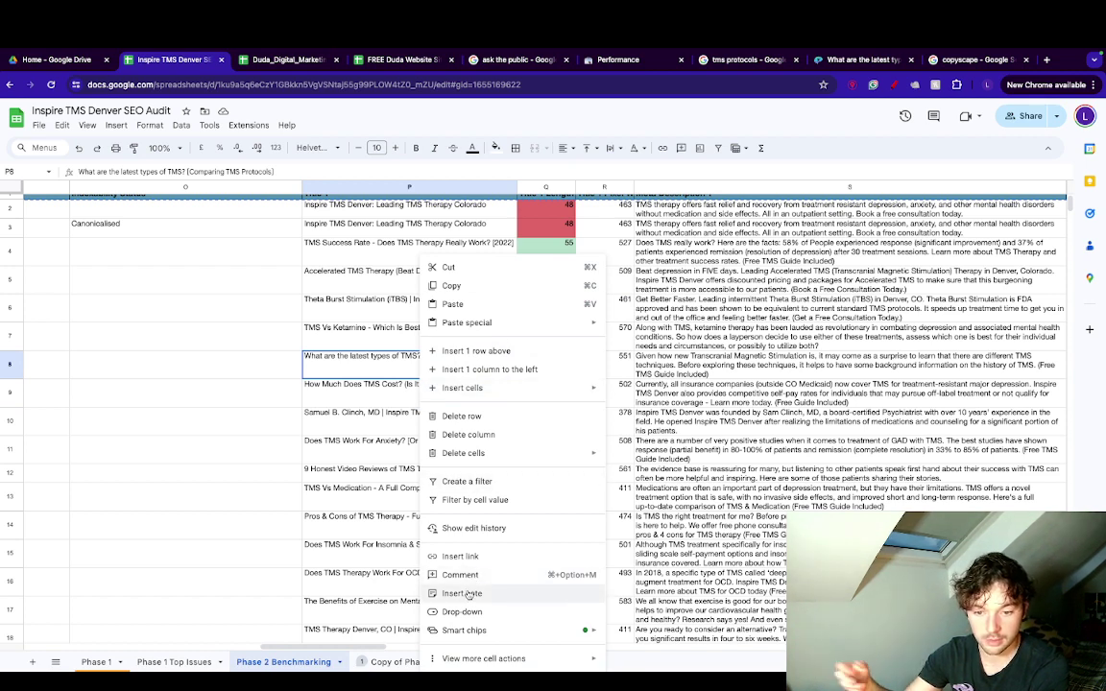
left_click(365, 441)
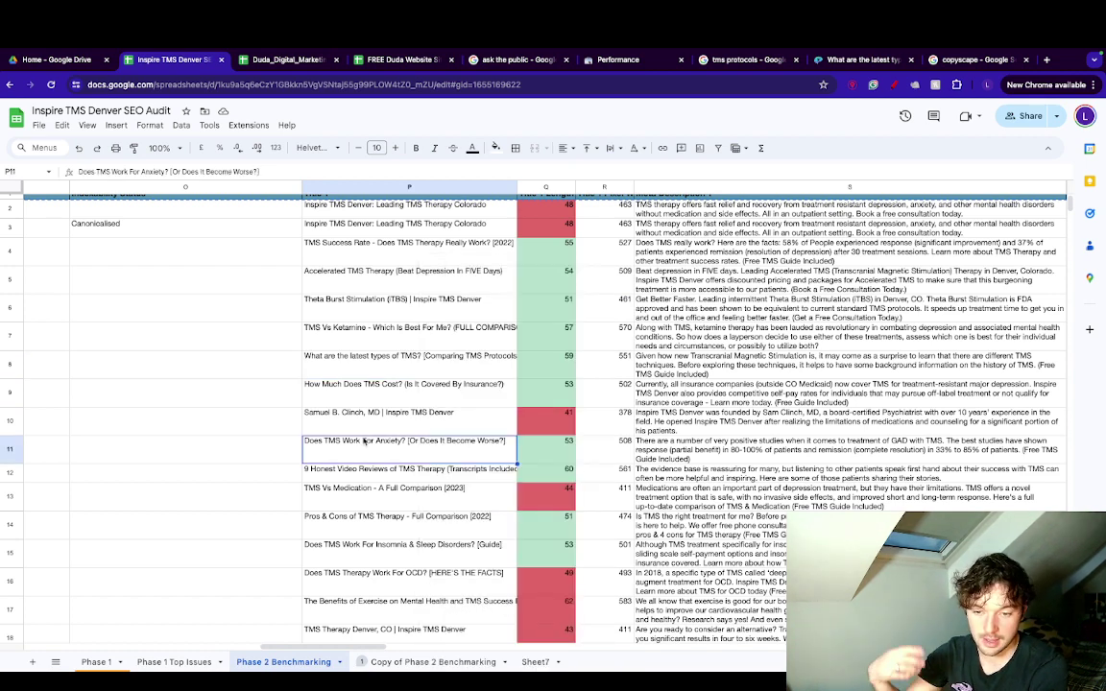
left_click(714, 369)
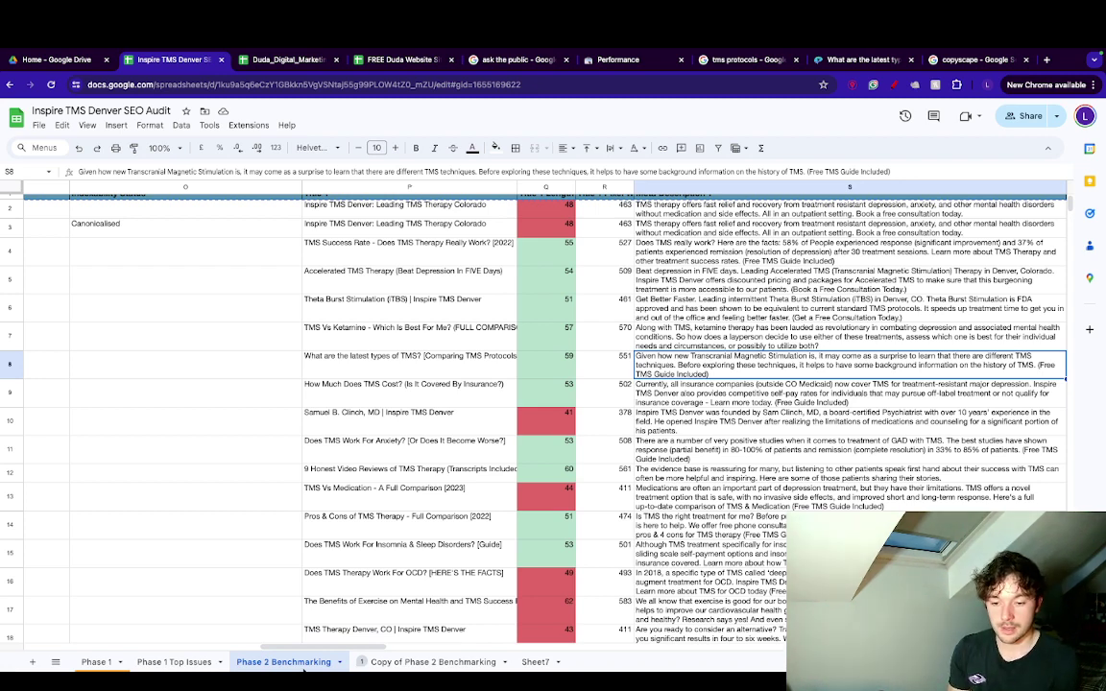
left_click(355, 390)
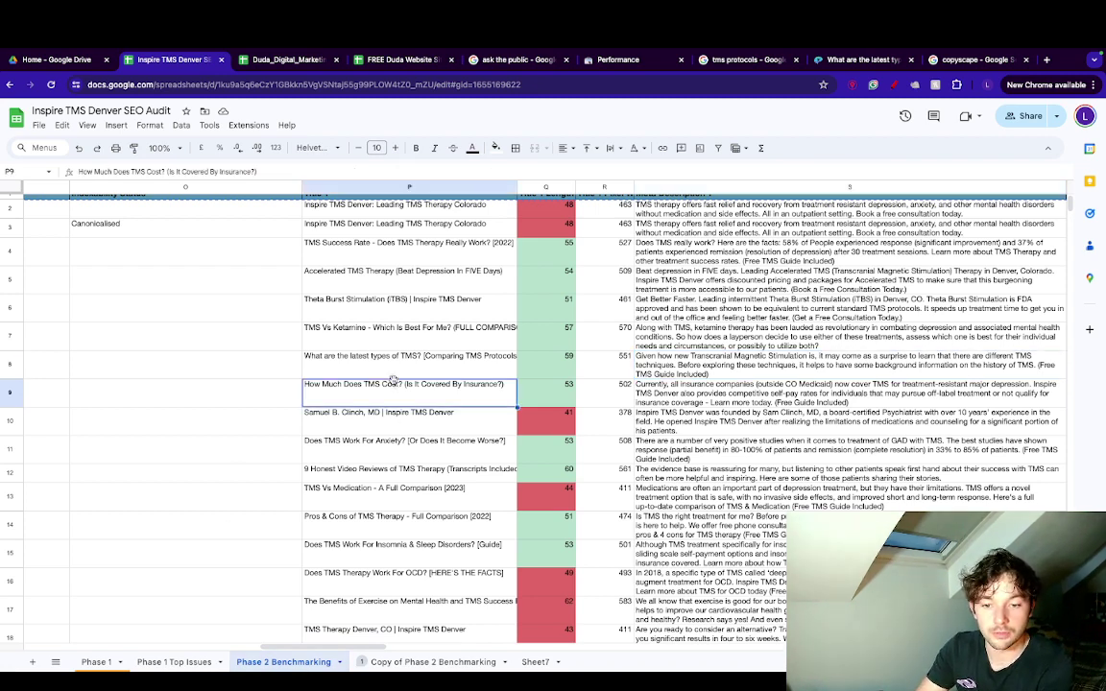
right_click(384, 400)
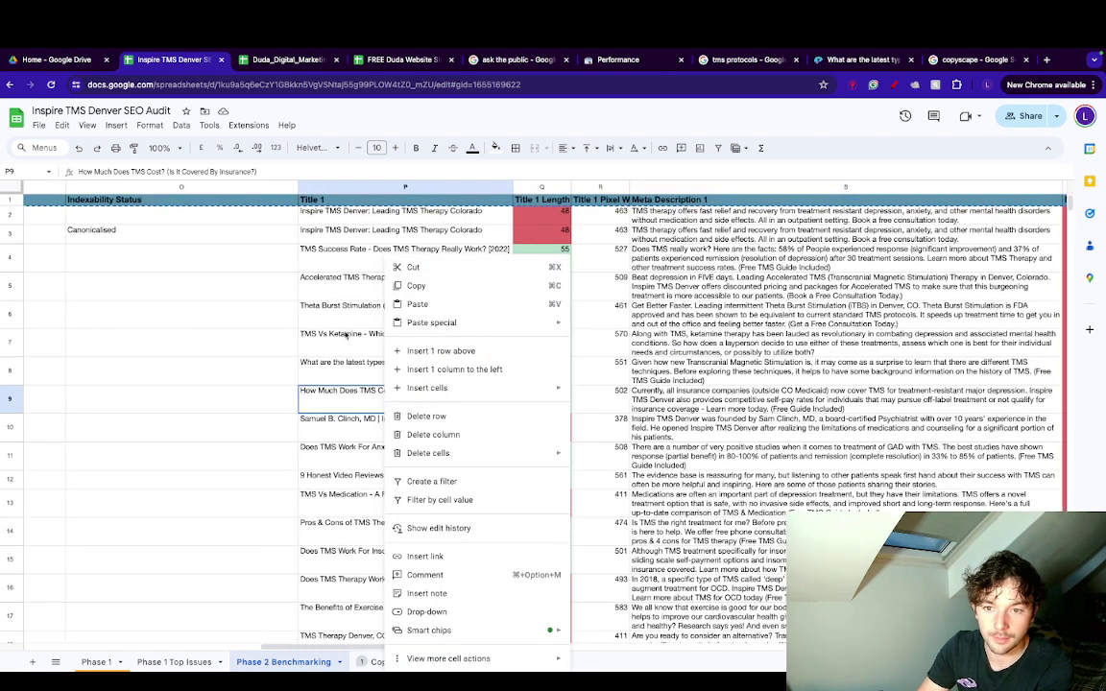
left_click(423, 306)
left_click(423, 278)
Bring up the cell options for the "TMS Success Rate - Does TMS Therapy Really Work? [2022]" title in P4.
right_click(389, 247)
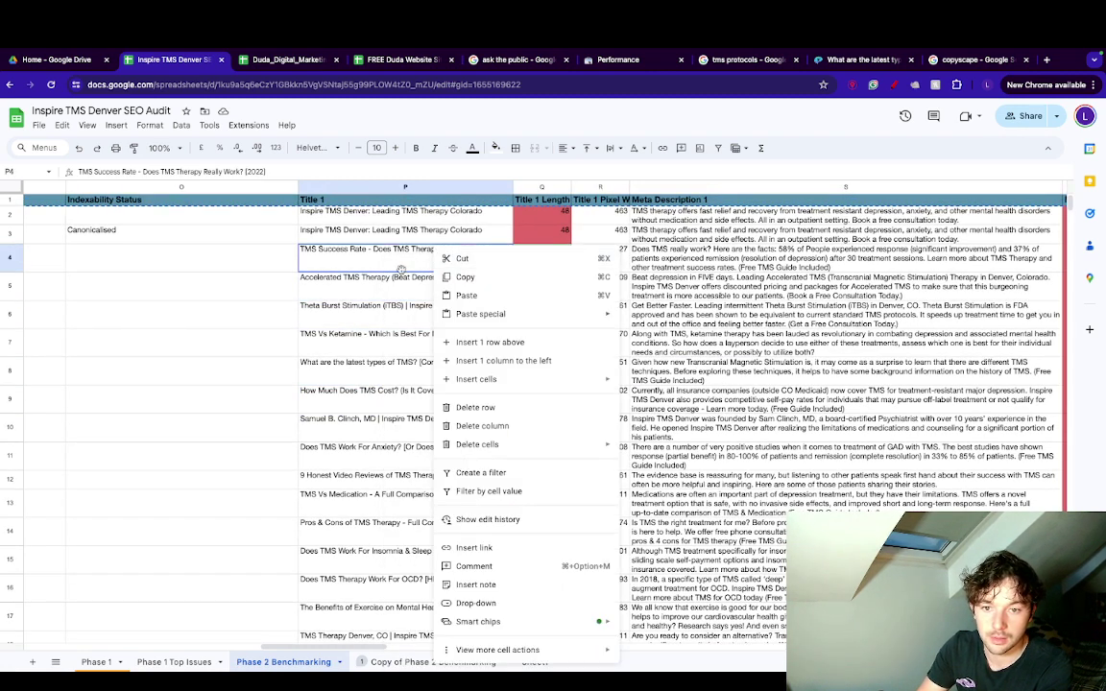
key("Escape")
right_click(510, 255)
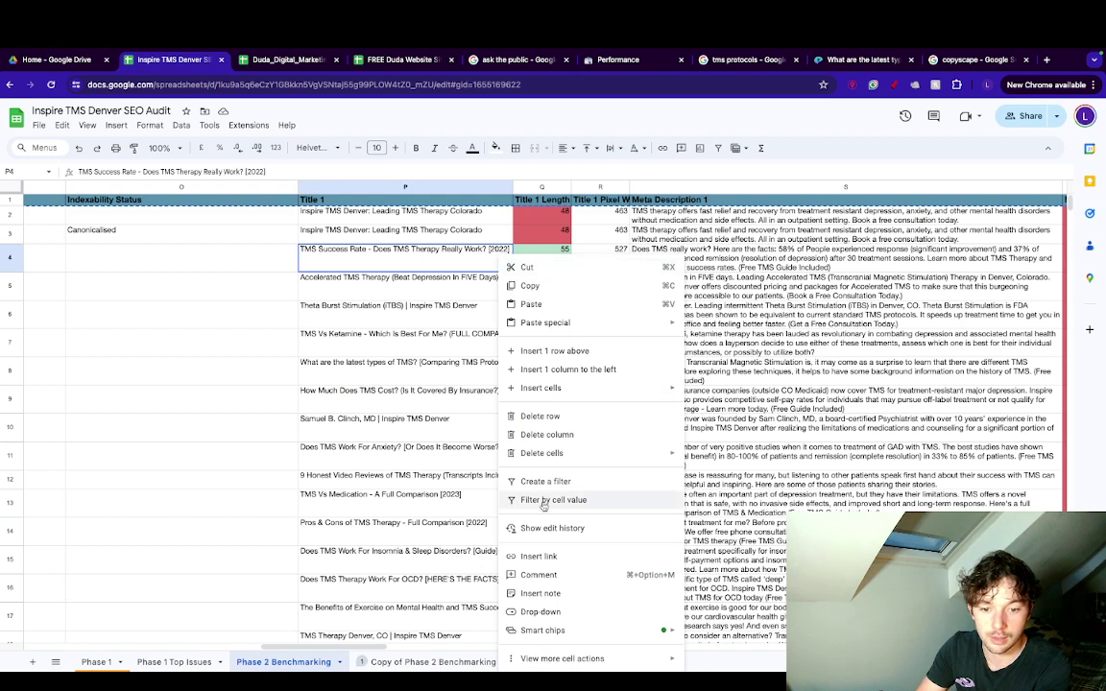
Add a note reading "Change to 2024" to the Title 1 cell of the TMS Success Rate page.
left_click(543, 596)
type("Chr")
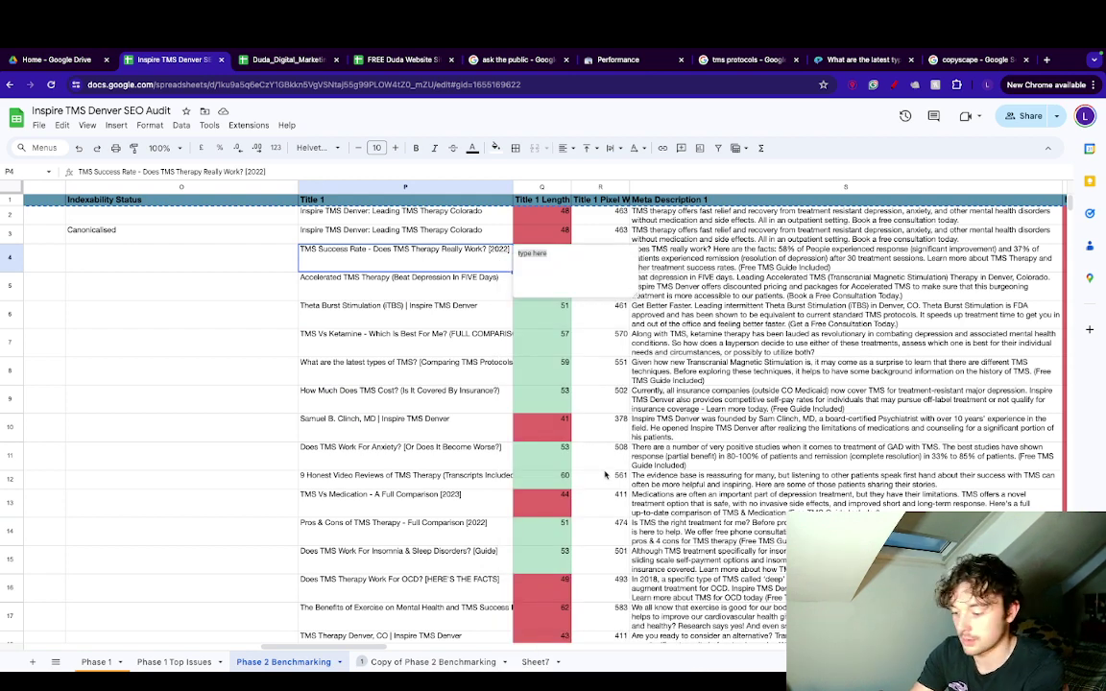
type("nge to 2")
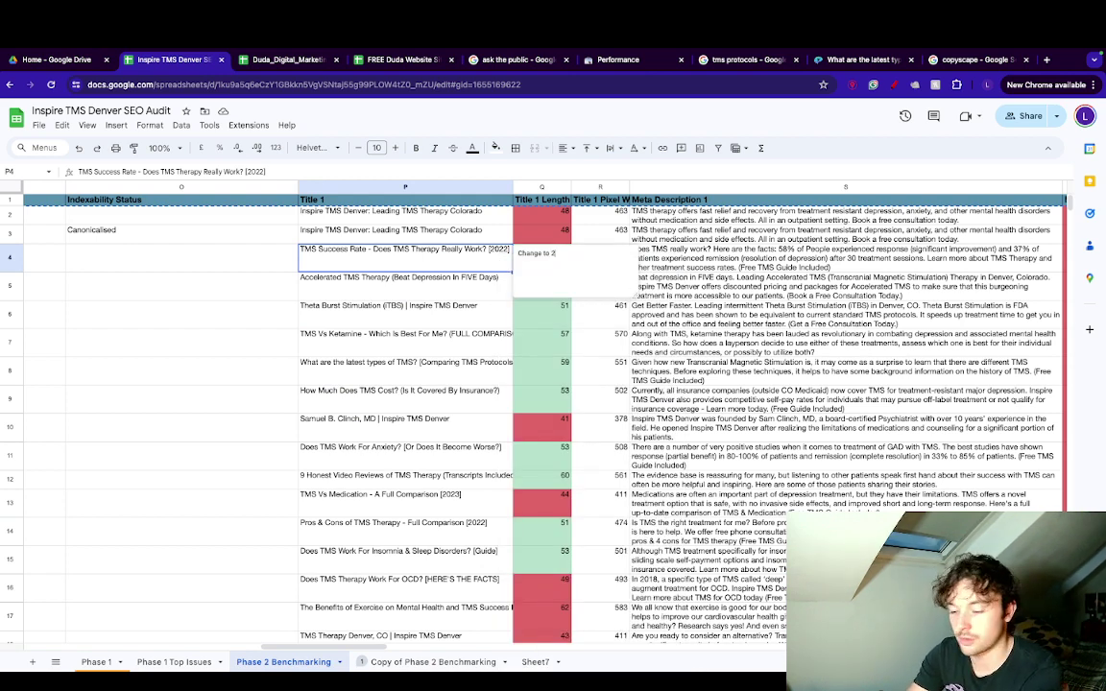
type("024")
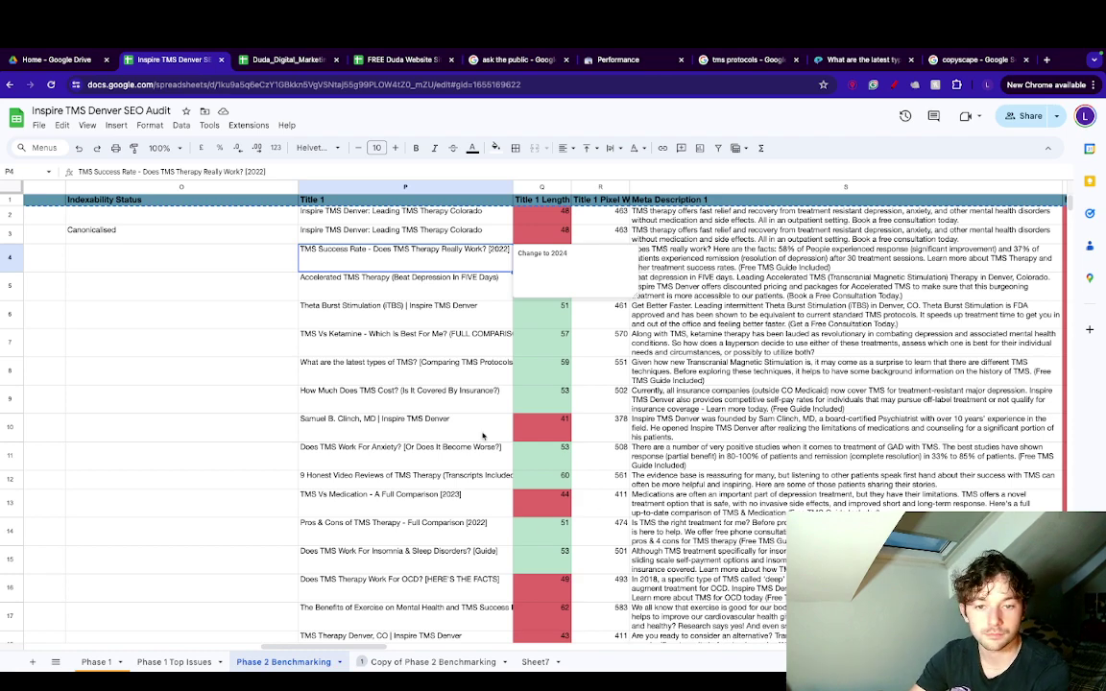
left_click(496, 286)
Review the page titles, meta descriptions and indexability columns of the Phase 2 Benchmarking sheet.
left_click(494, 315)
left_click(475, 421)
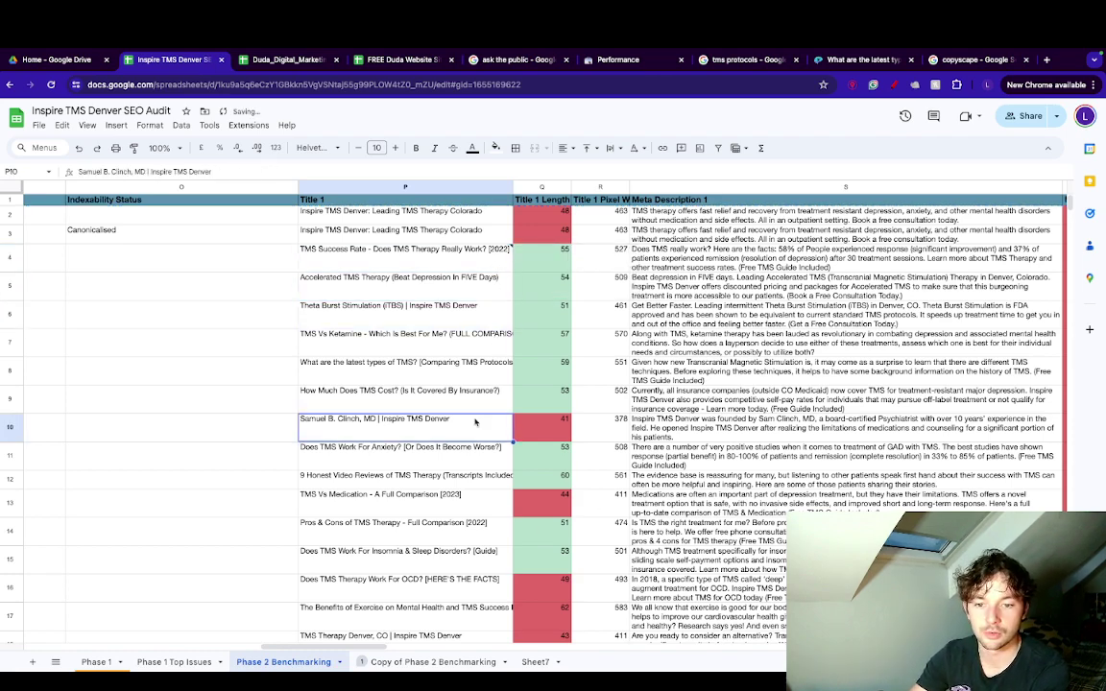
scroll(650, 376, "right", 2)
scroll(650, 375, "down", 1)
left_click(719, 310)
left_click(729, 392)
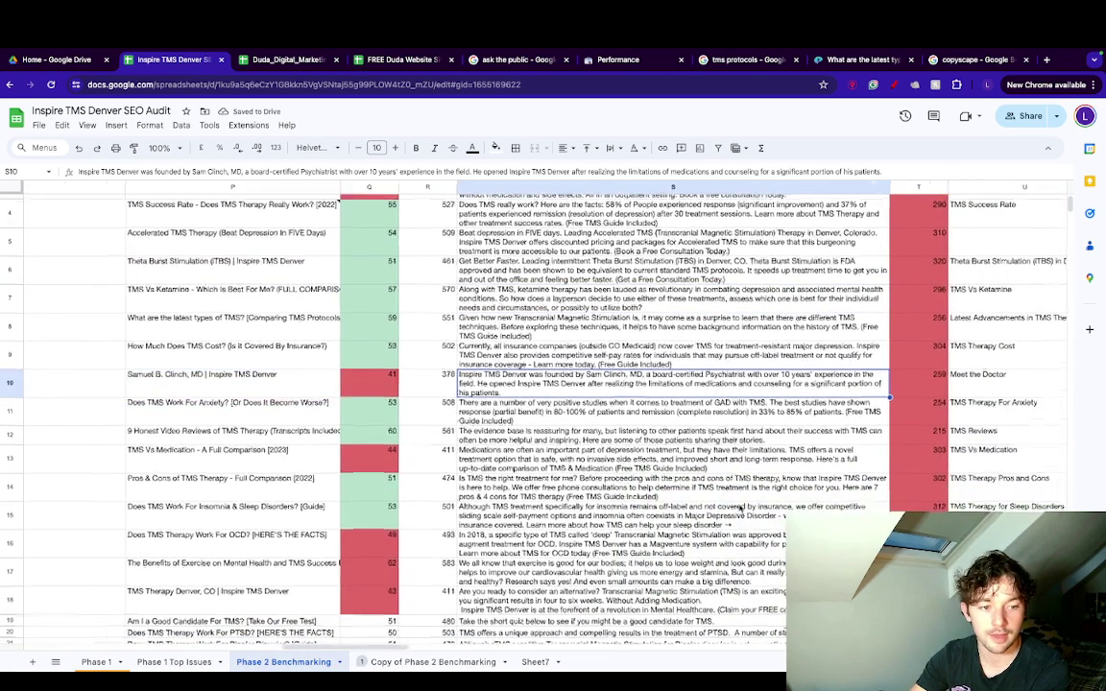
scroll(717, 396, "up", 1)
scroll(718, 396, "right", 1)
scroll(670, 379, "left", 2)
scroll(669, 378, "left", 3)
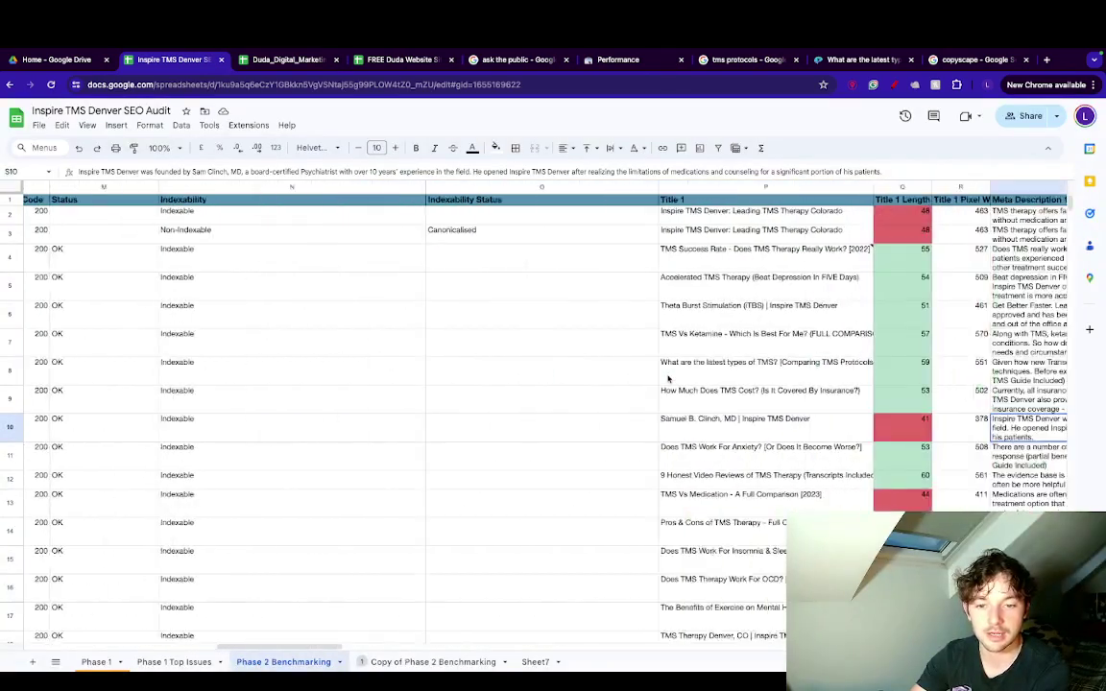
scroll(669, 379, "right", 2)
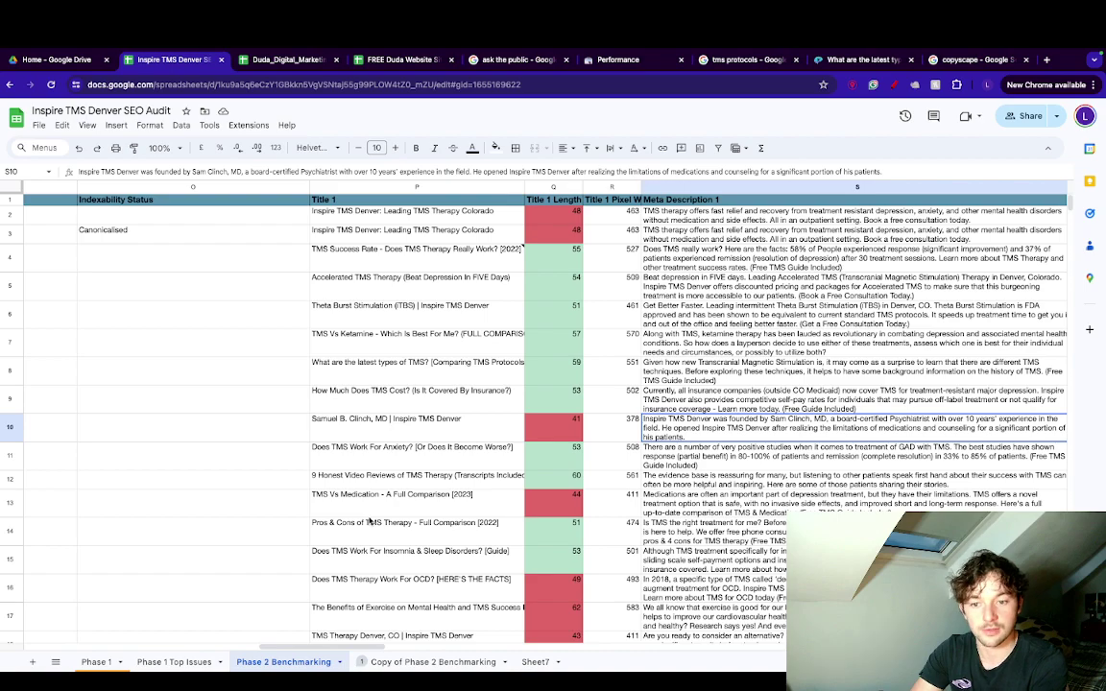
Examine the "tms success rate" row across the audit columns, then check the Copy of Phase 2 Benchmarking sheet and return to Phase 2 Benchmarking.
scroll(369, 520, "left", 10)
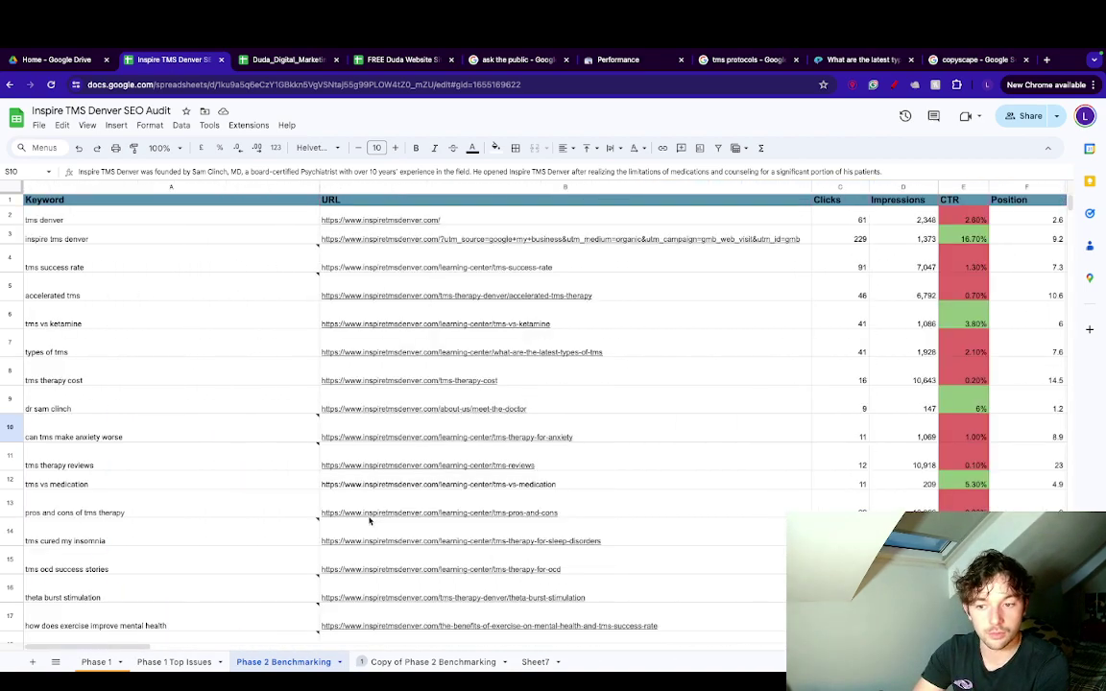
left_click(189, 251)
scroll(502, 353, "right", 10)
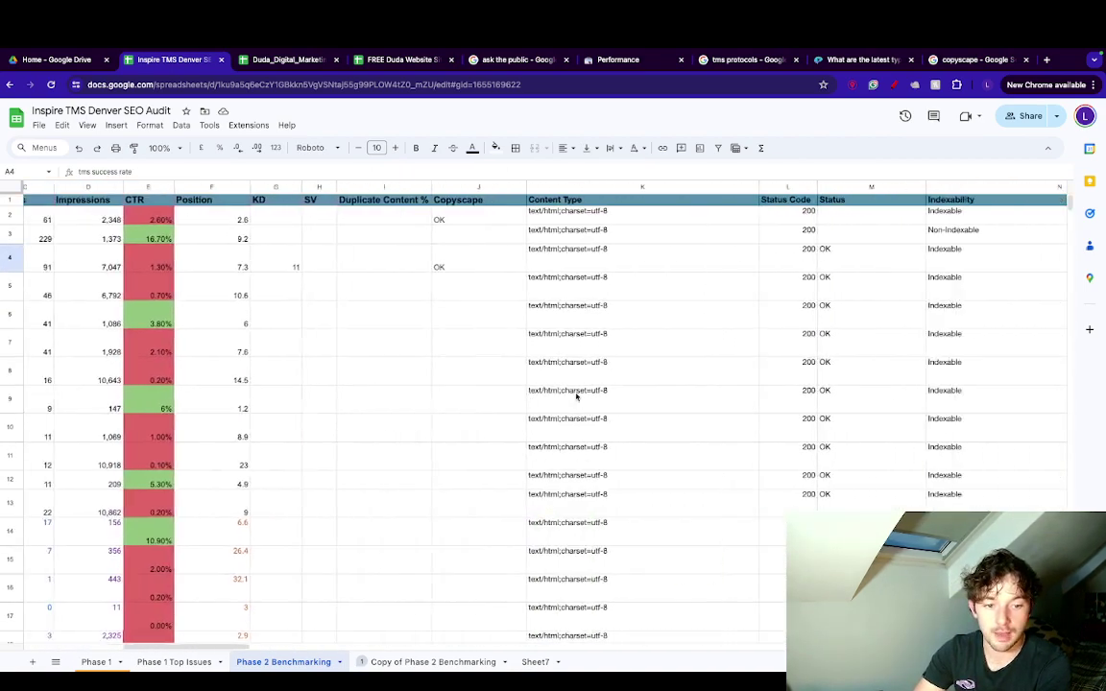
scroll(576, 396, "right", 15)
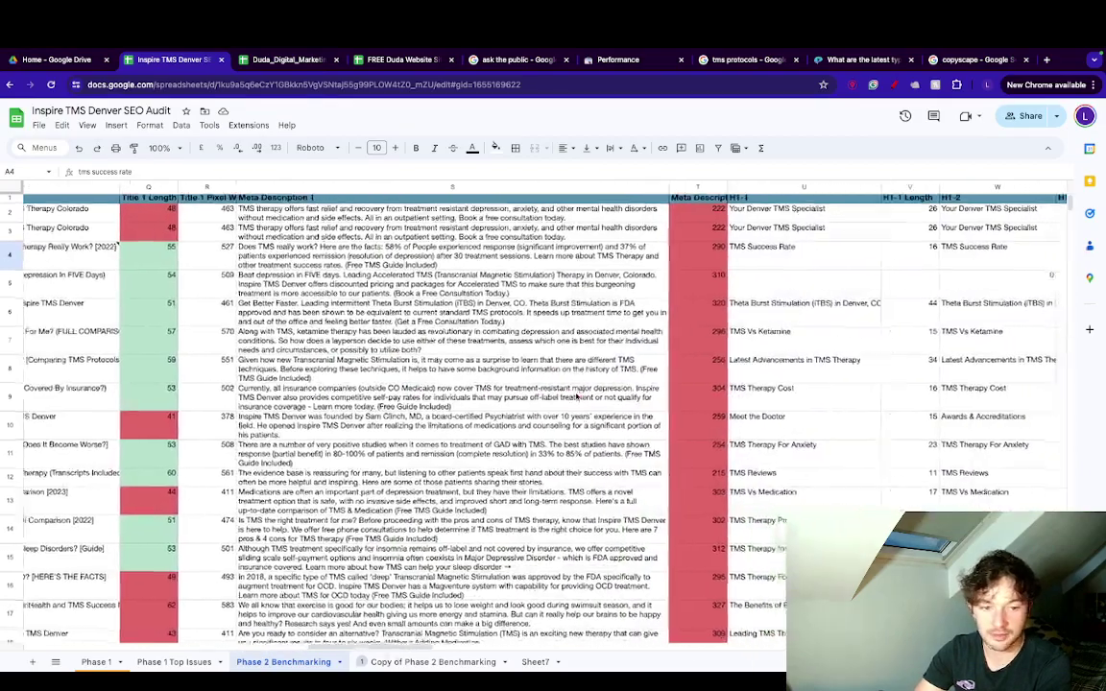
scroll(576, 396, "right", 5)
scroll(576, 396, "left", 3)
scroll(601, 413, "left", 10)
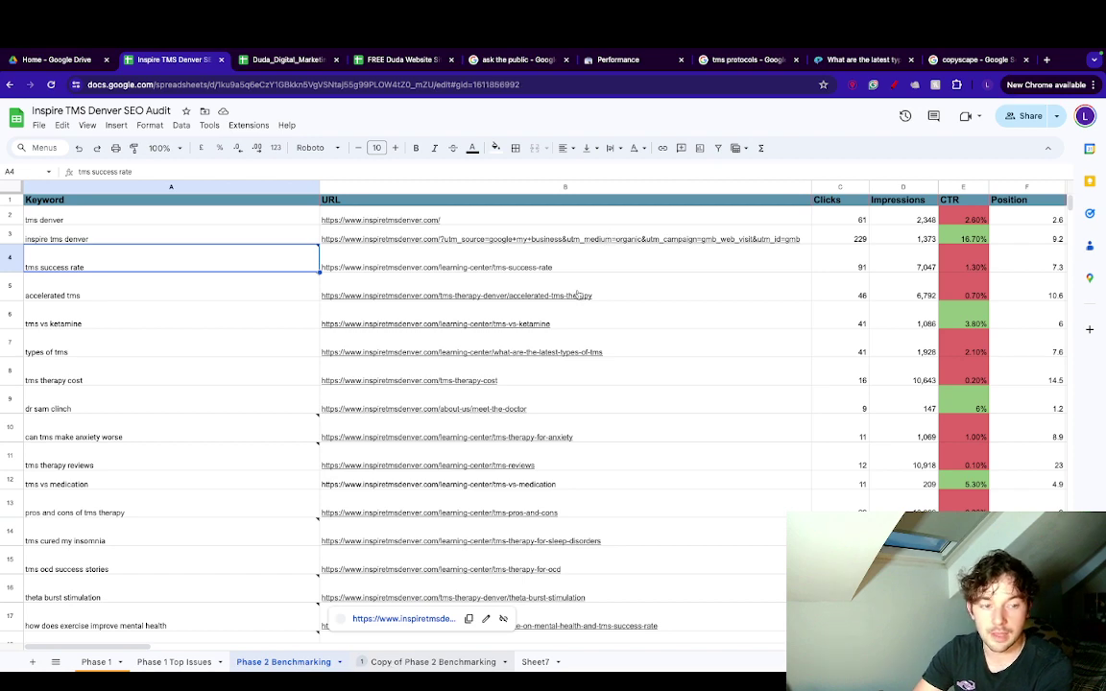
left_click(433, 661)
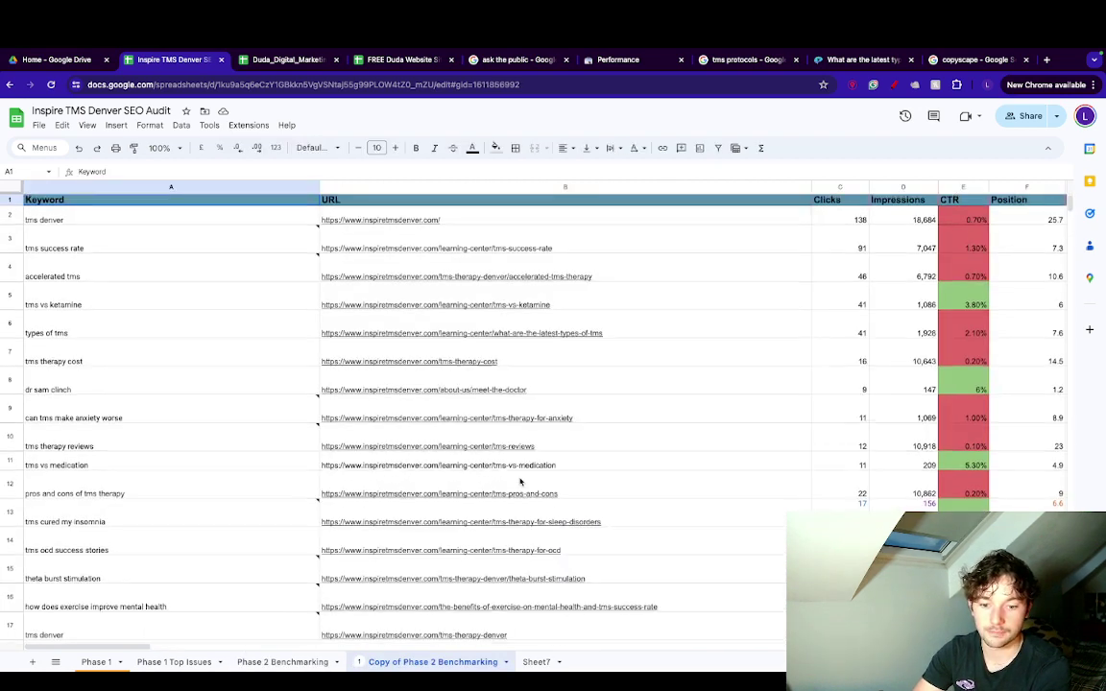
scroll(658, 449, "right", 5)
scroll(657, 449, "down", 2)
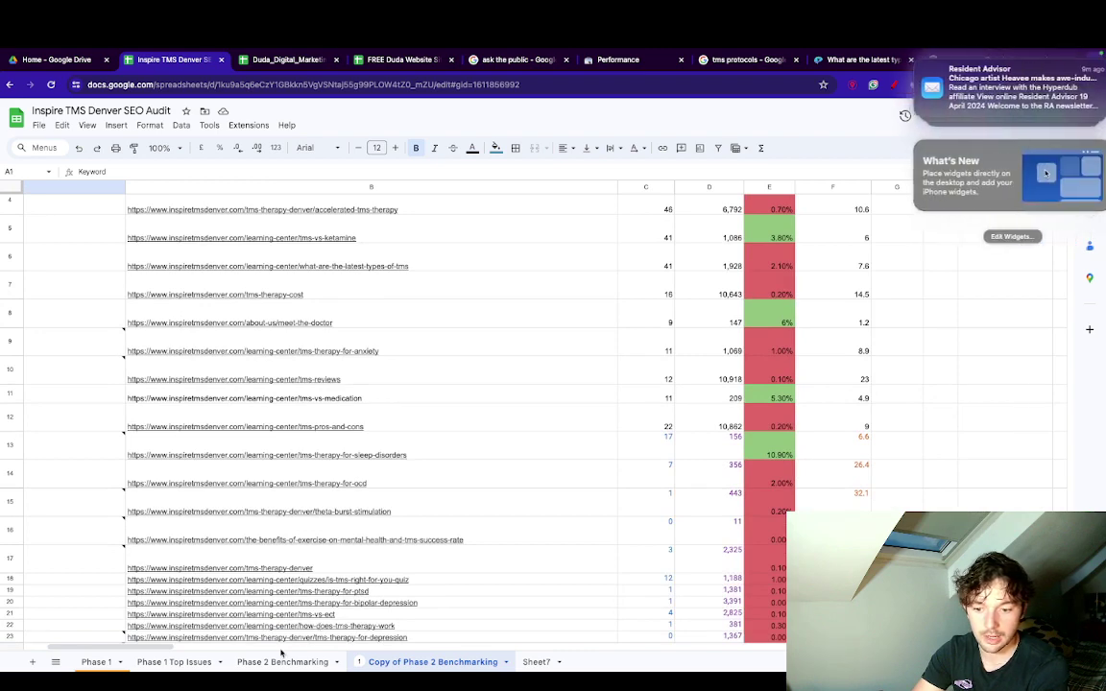
left_click(283, 662)
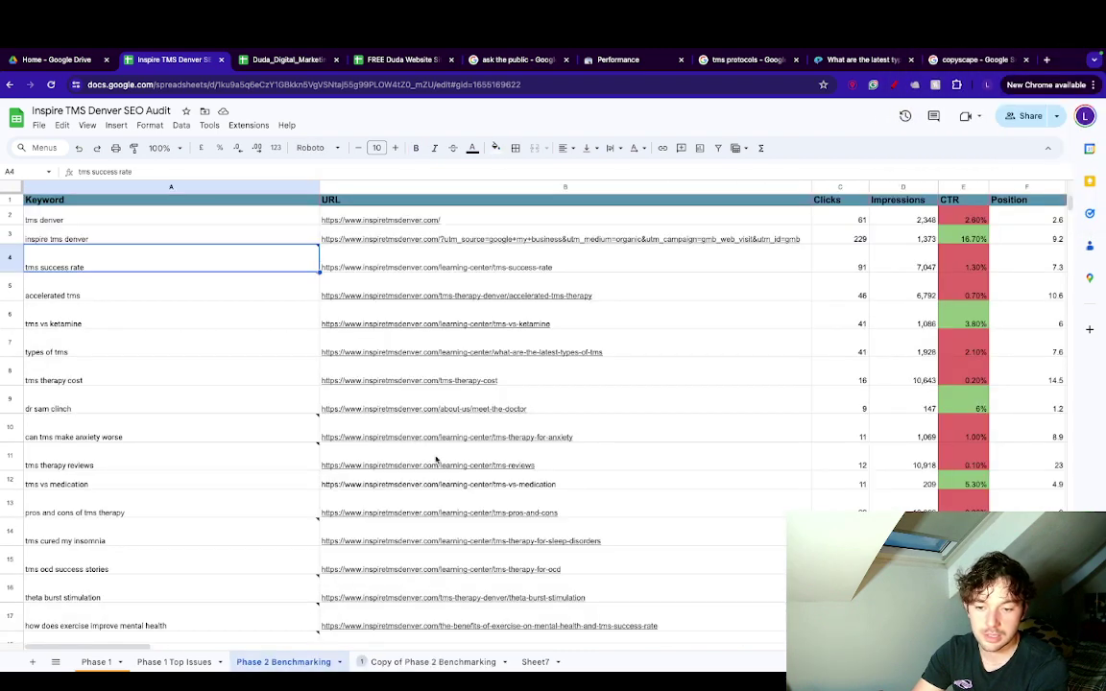
Read the note on the "accelerated tms" keyword and check the clicks, CTR, position and Copyscape columns.
mouse_move(203, 293)
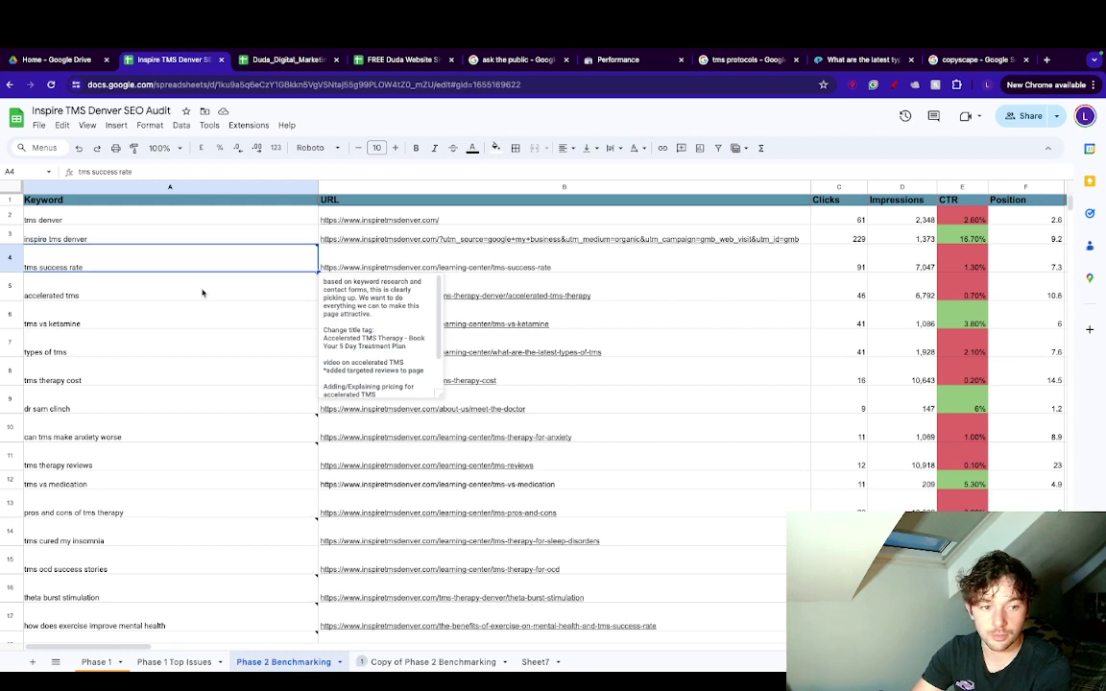
left_click(823, 270)
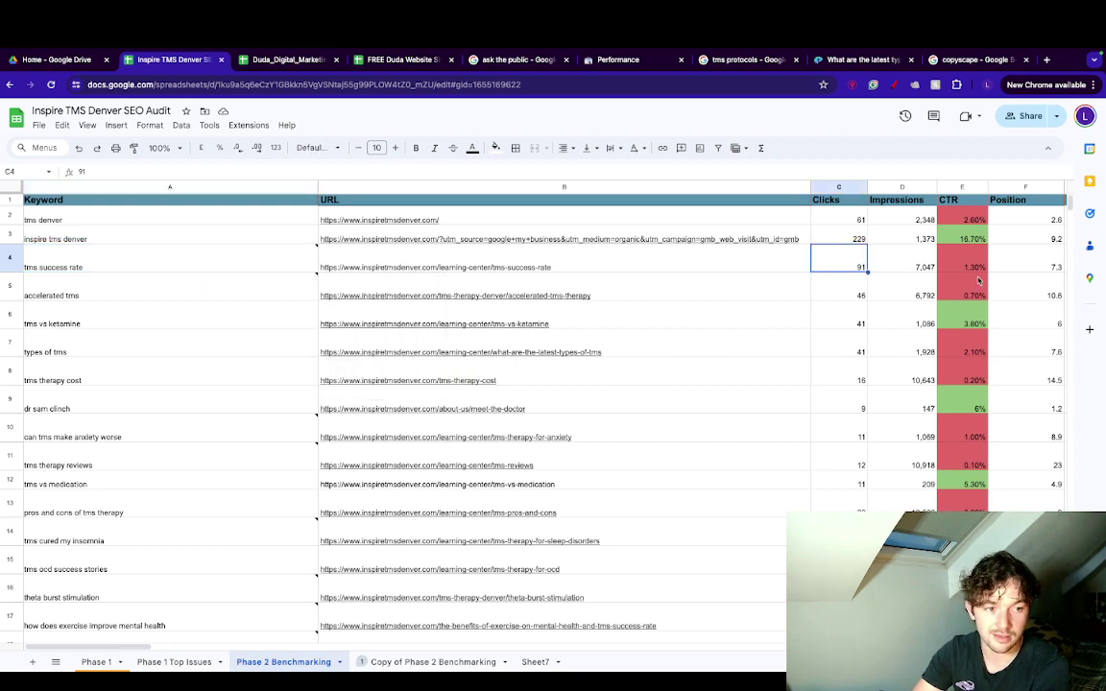
scroll(989, 267, "right", 10)
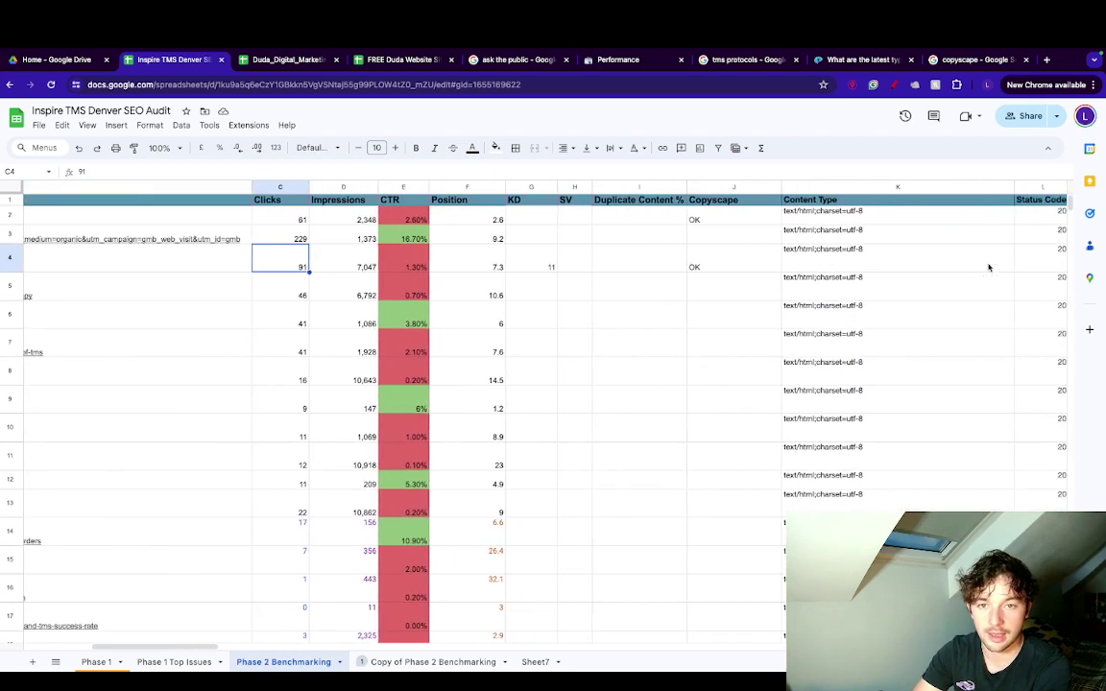
scroll(989, 267, "right", 1)
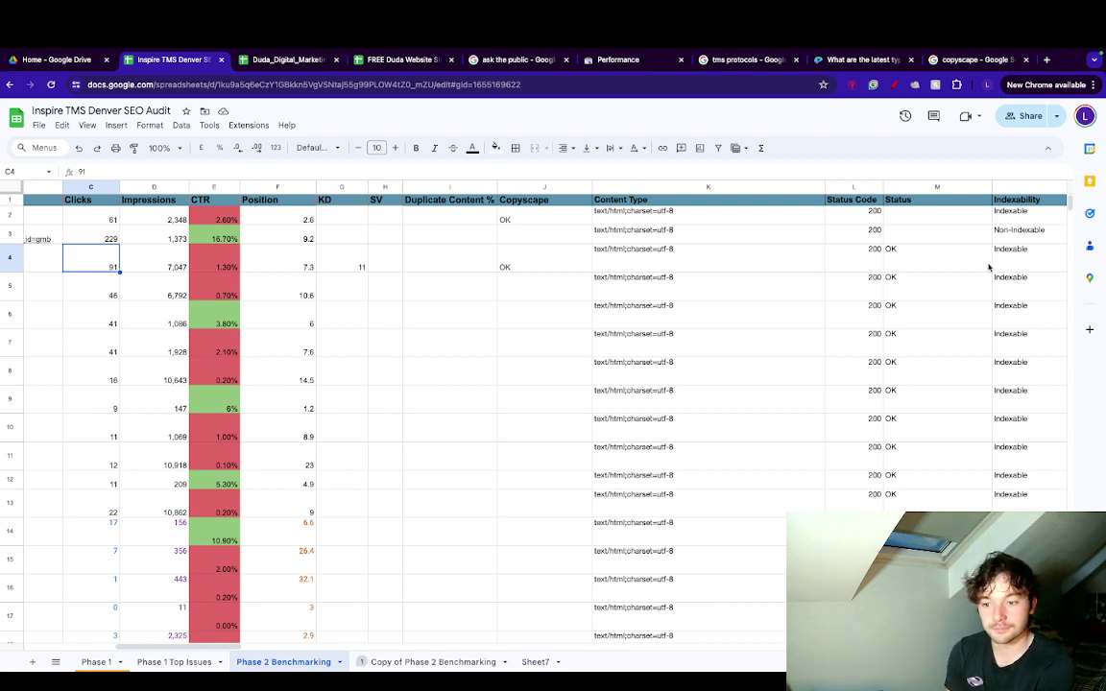
scroll(717, 376, "left", 5)
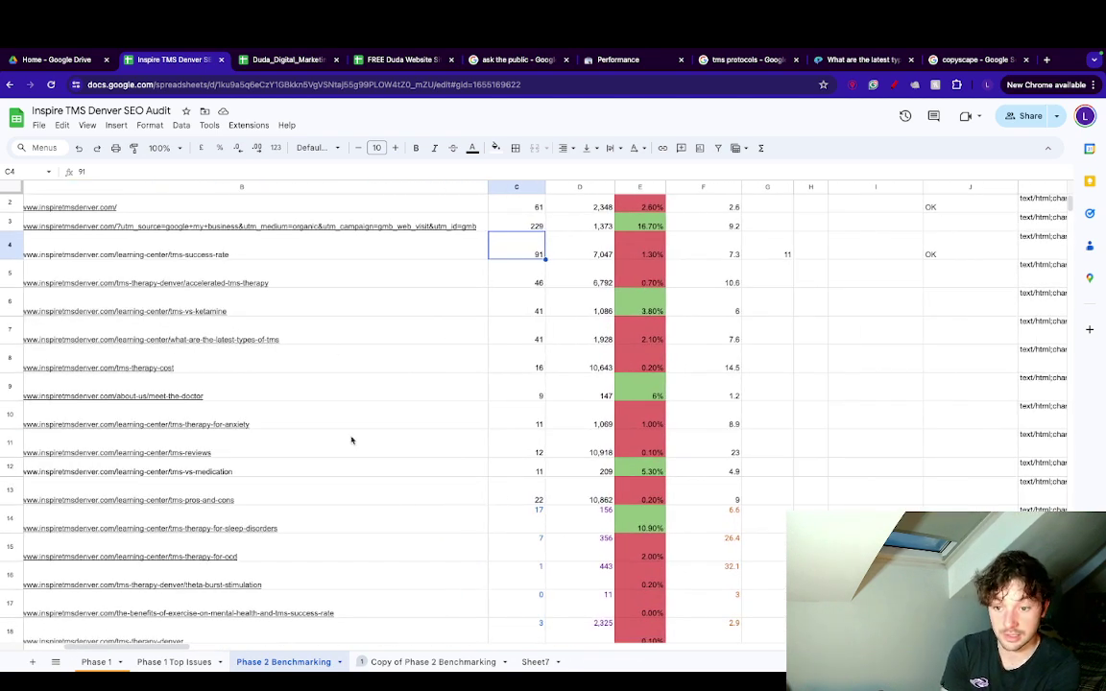
scroll(378, 346, "left", 5)
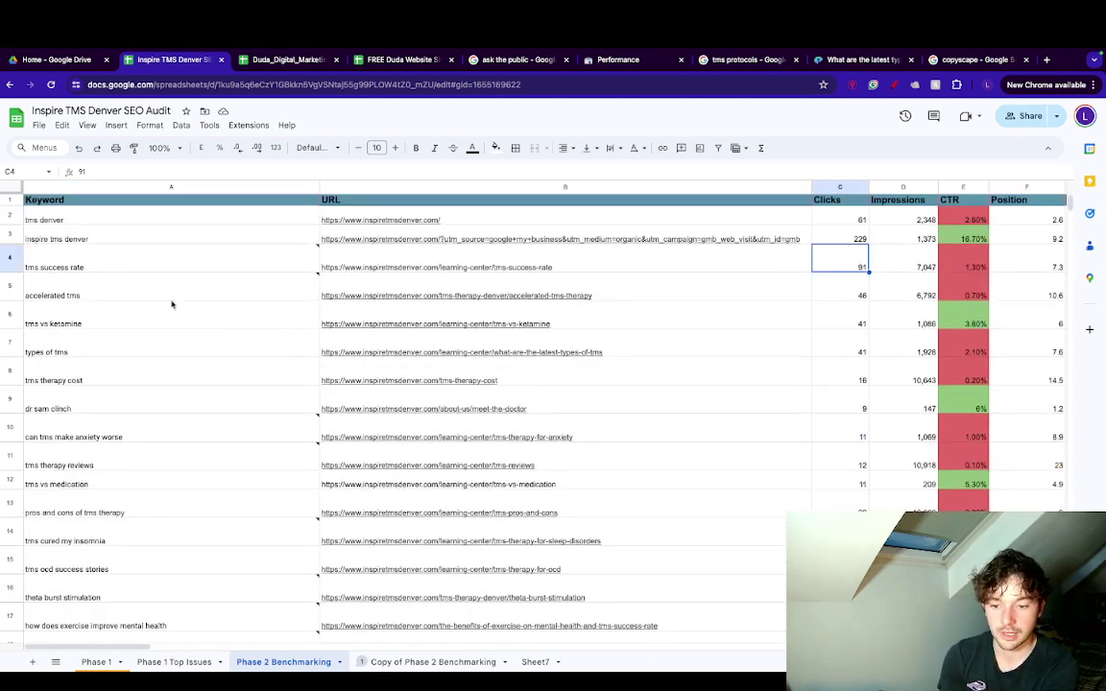
Check the keyword notes, including the one on "tms therapy reviews", and review the sheet's indexability, title, meta description and heading columns.
left_click(159, 301)
left_click(169, 241)
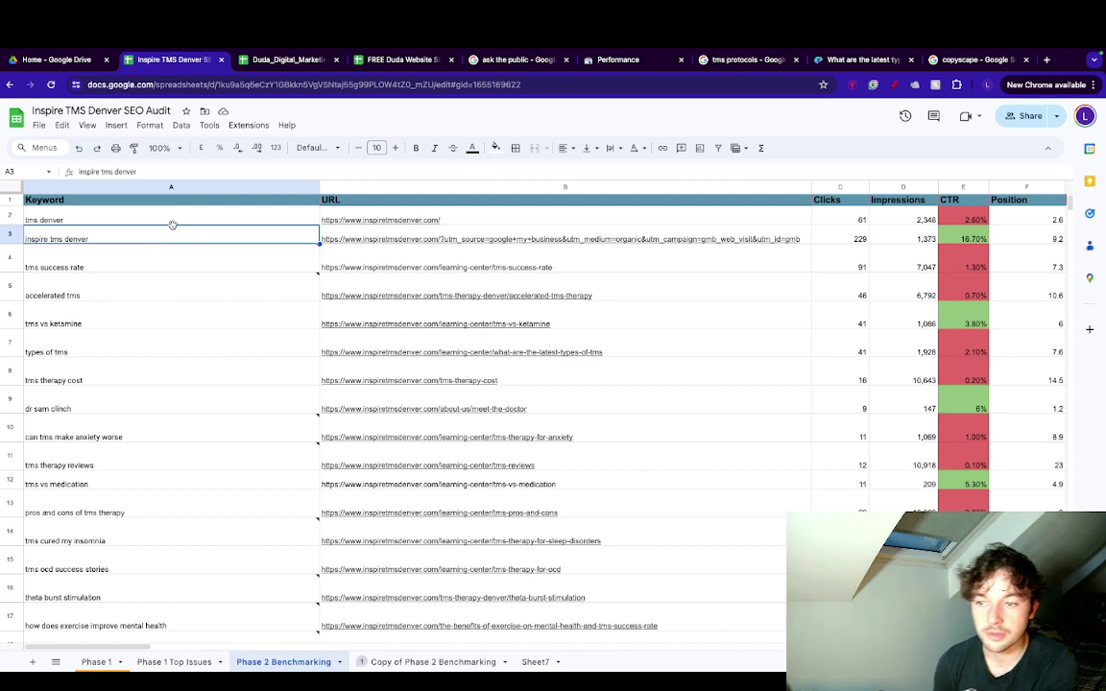
left_click(173, 224)
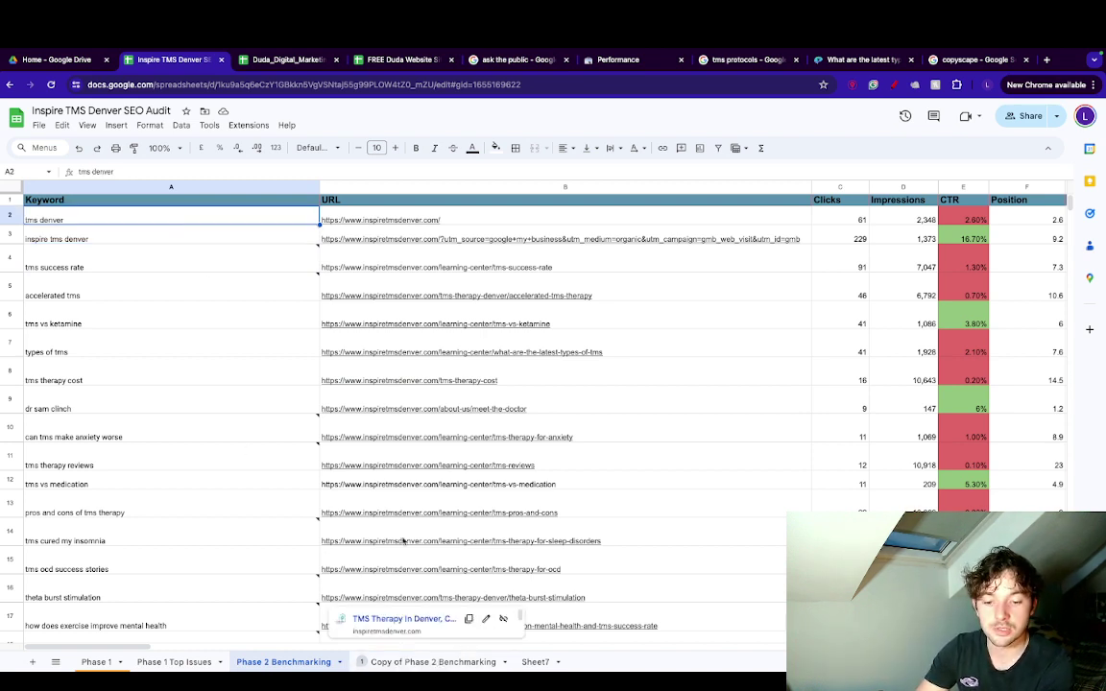
mouse_move(327, 537)
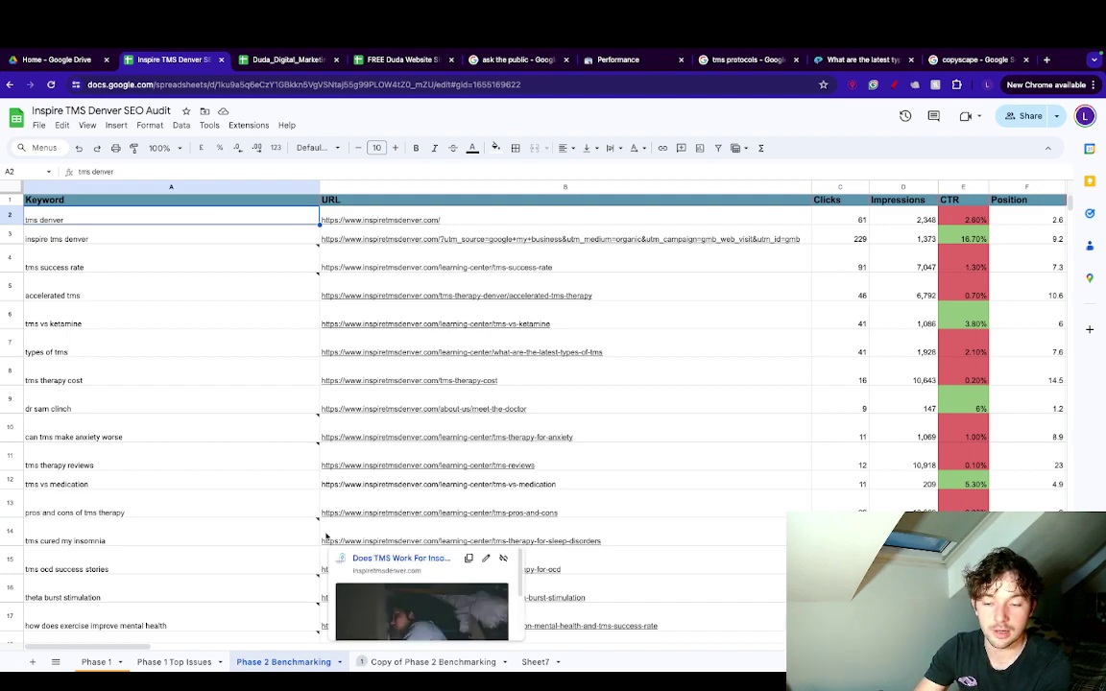
left_click(221, 470)
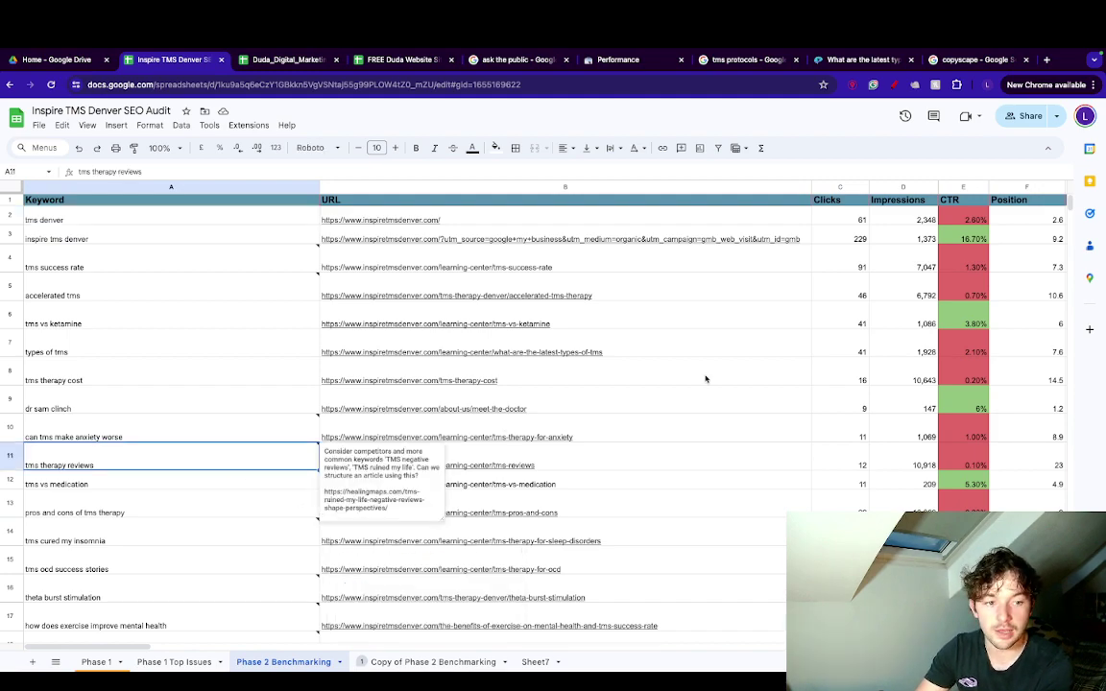
scroll(706, 379, "right", 10)
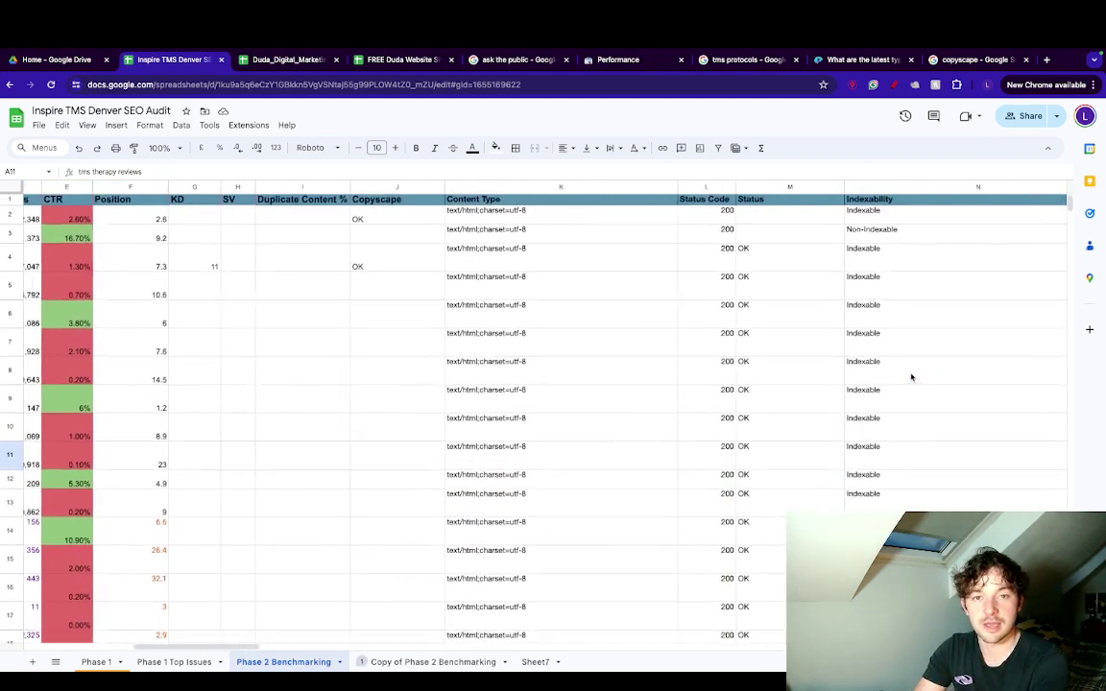
scroll(912, 377, "right", 1)
scroll(702, 349, "right", 15)
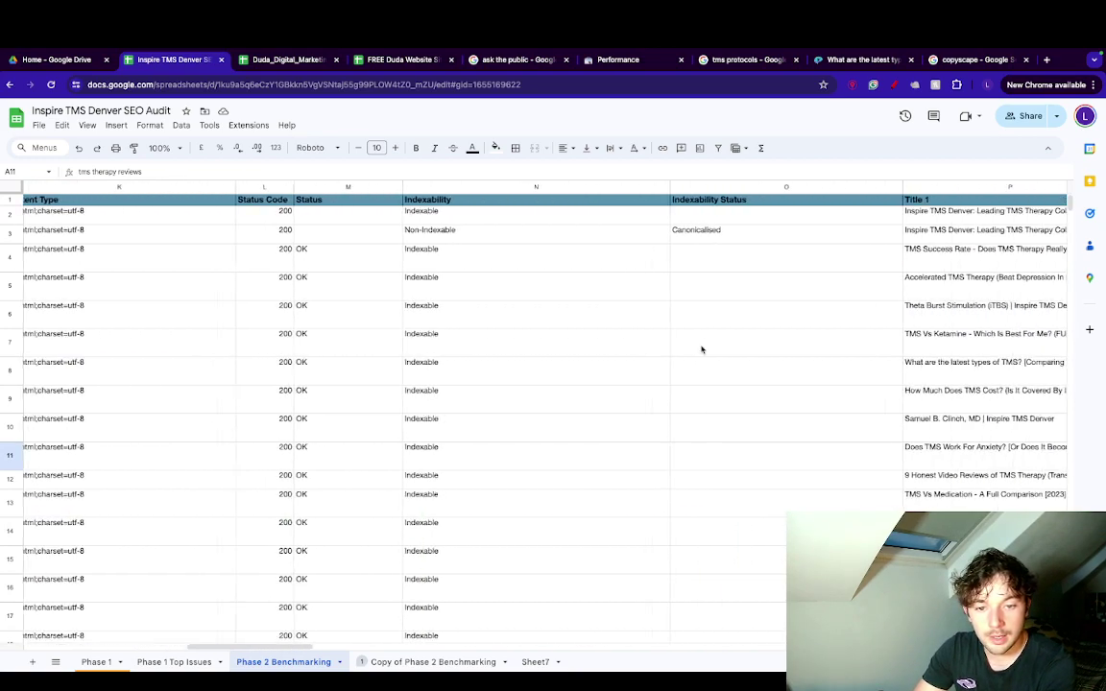
scroll(702, 350, "right", 15)
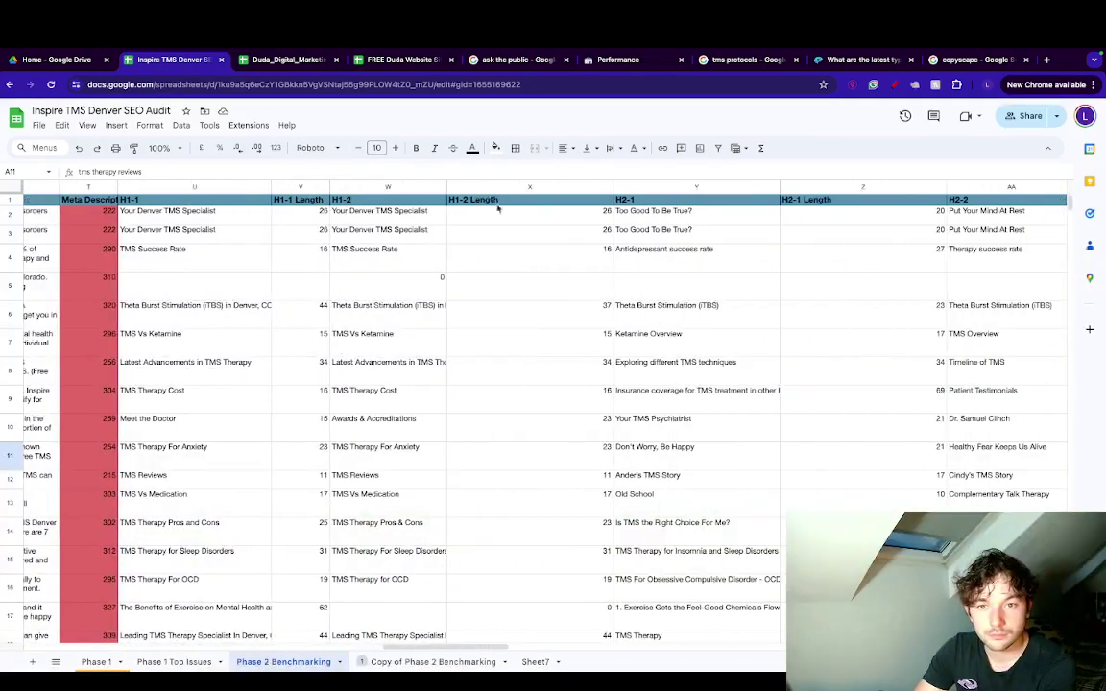
Switch to the Duda_Digital_Marketing_Template V2 spreadsheet and examine Sheet2's column headers from Keyword through the content, link and spelling columns.
left_click(302, 60)
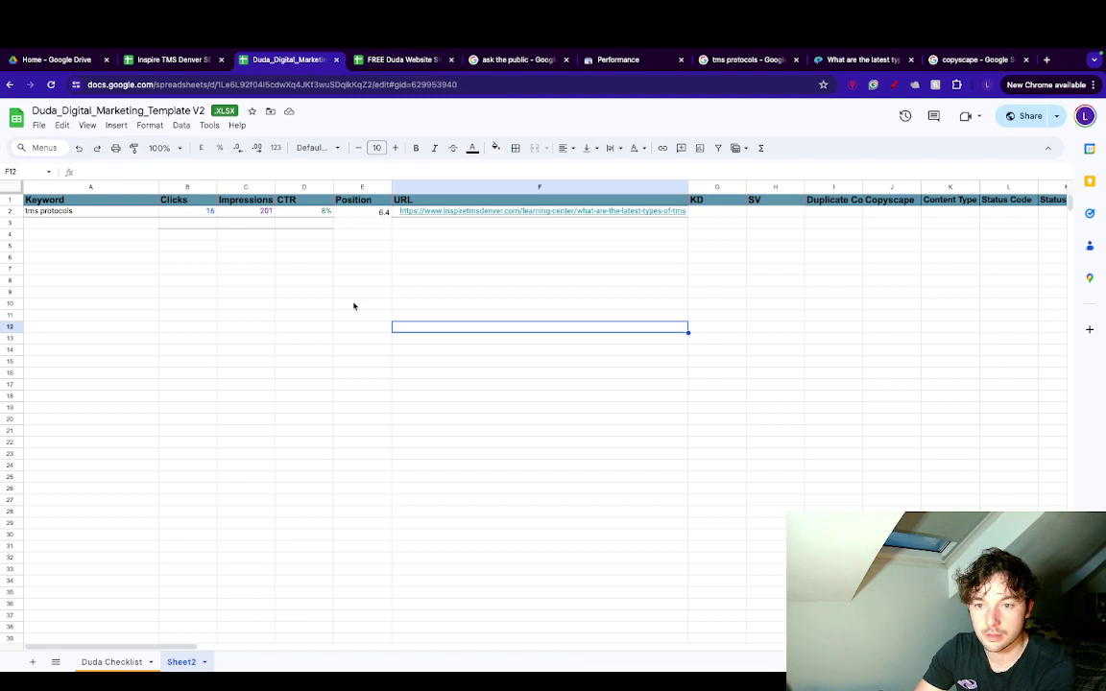
scroll(380, 306, "right", 5)
scroll(380, 306, "right", 6)
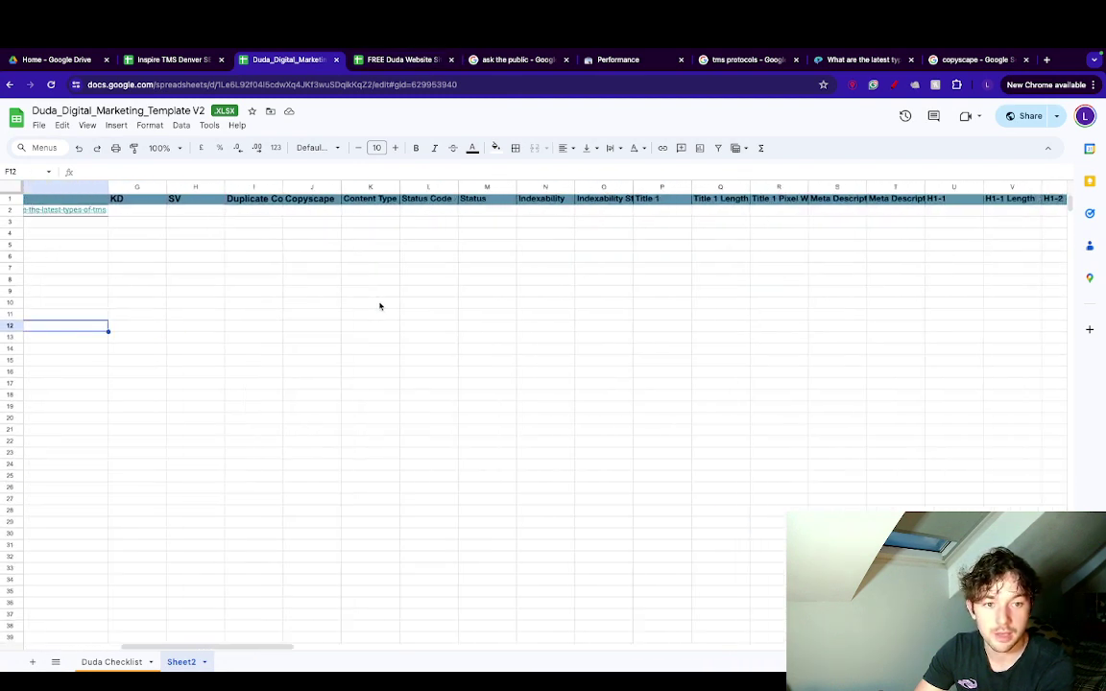
left_click(451, 283)
left_click(191, 186)
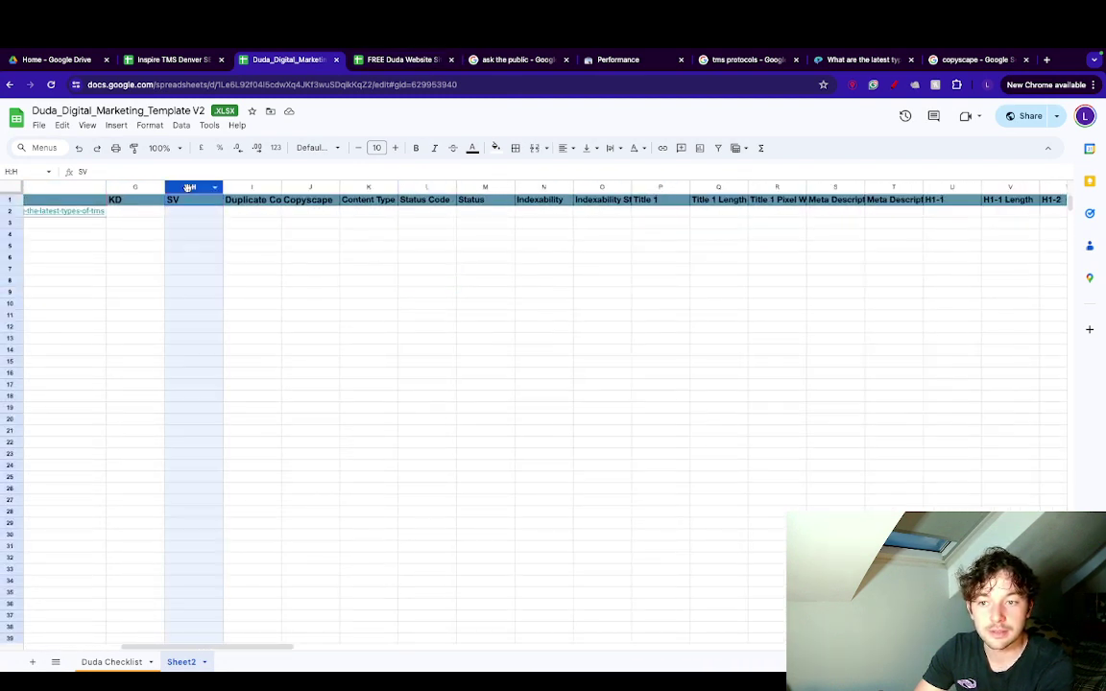
left_click(249, 186)
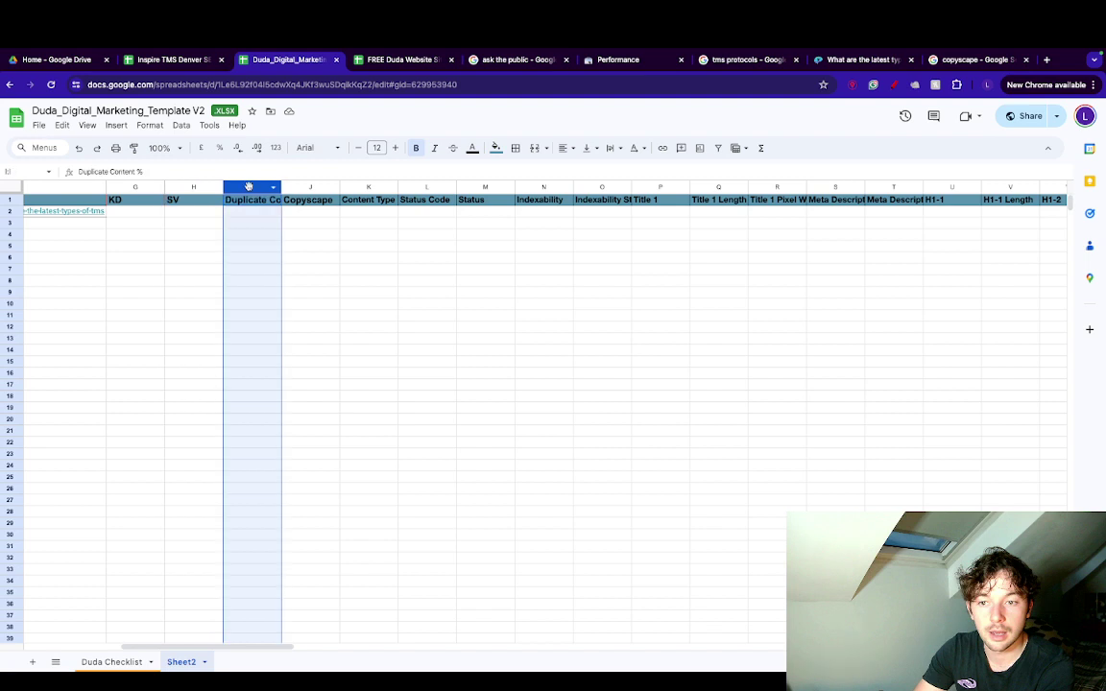
left_click(356, 244)
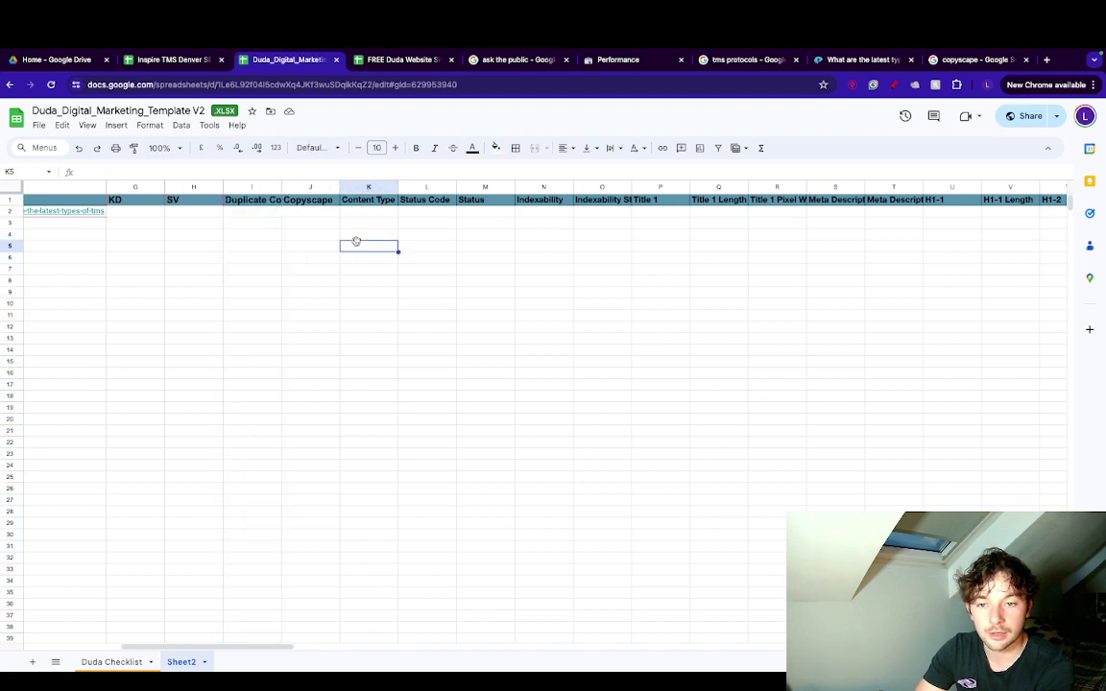
scroll(472, 232, "right", 7)
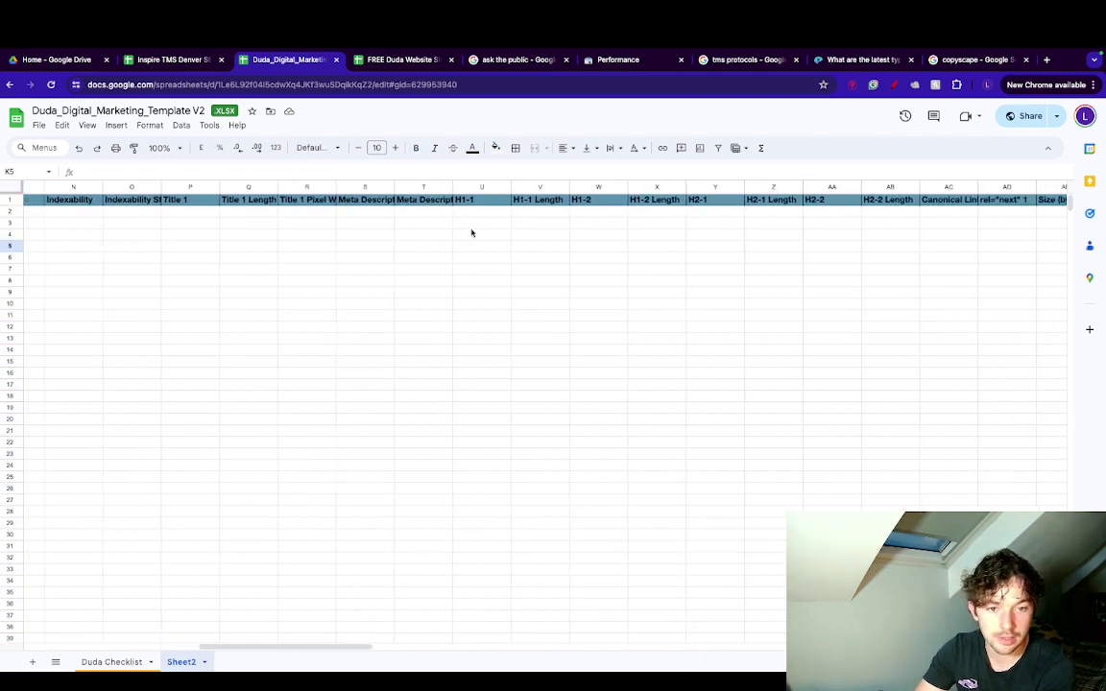
scroll(472, 232, "right", 6)
scroll(472, 232, "right", 6)
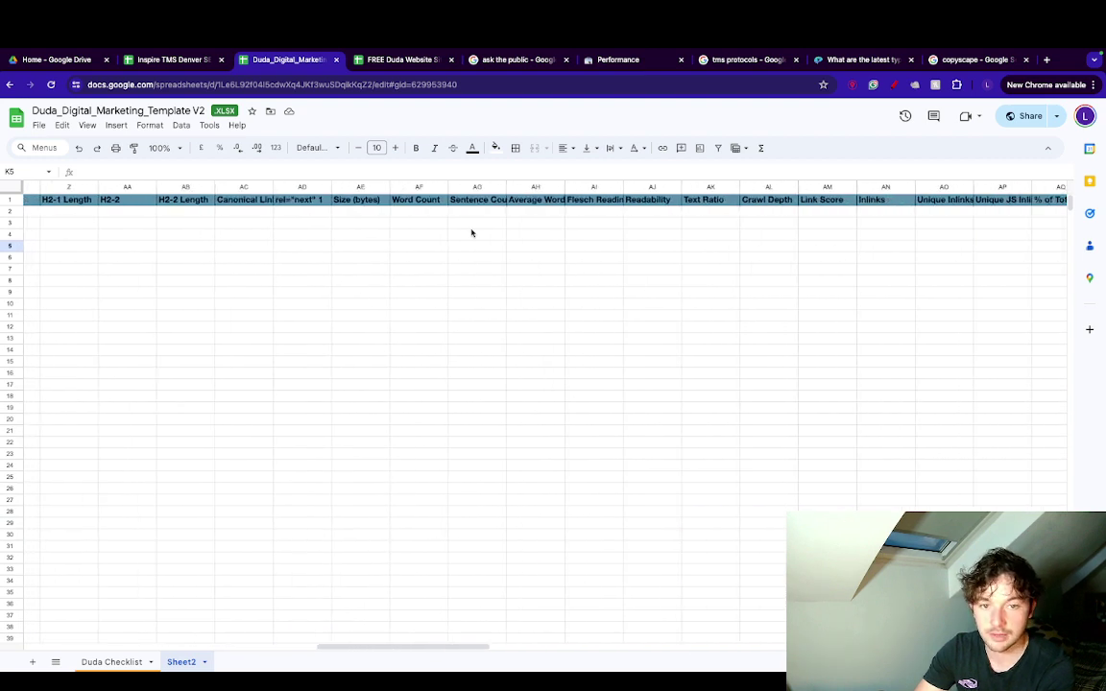
scroll(472, 232, "right", 4)
scroll(471, 233, "right", 7)
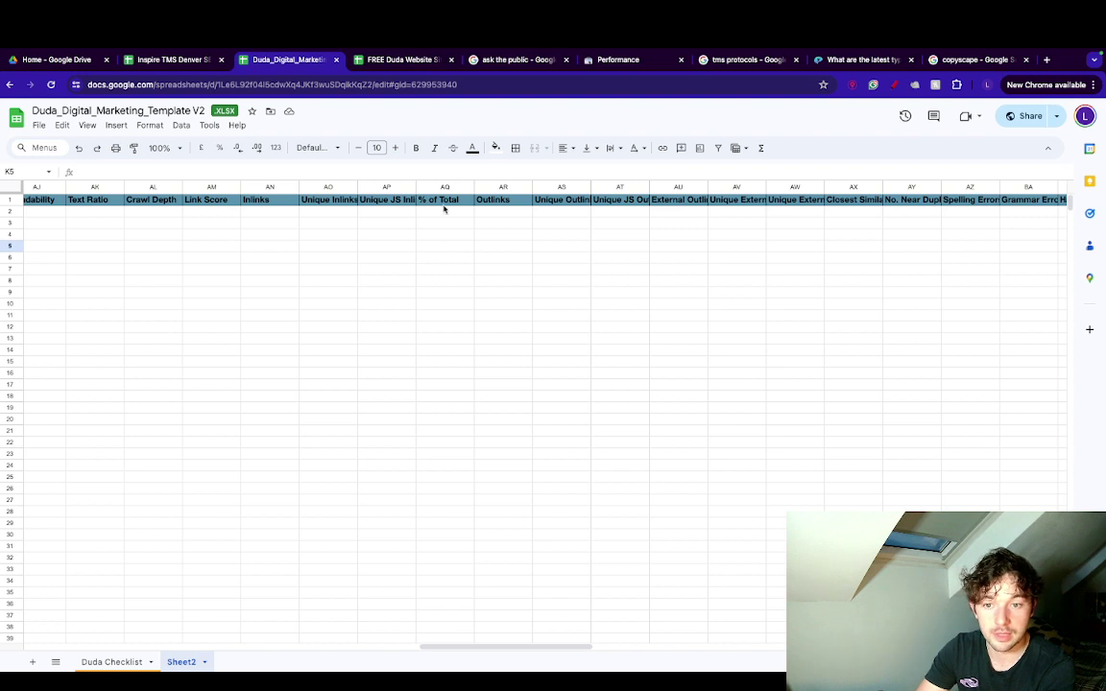
Review Sheet2's Inlinks column, keyword metrics and URL columns, and the indexability, title, meta description and heading columns.
left_click(270, 187)
scroll(334, 287, "left", 20)
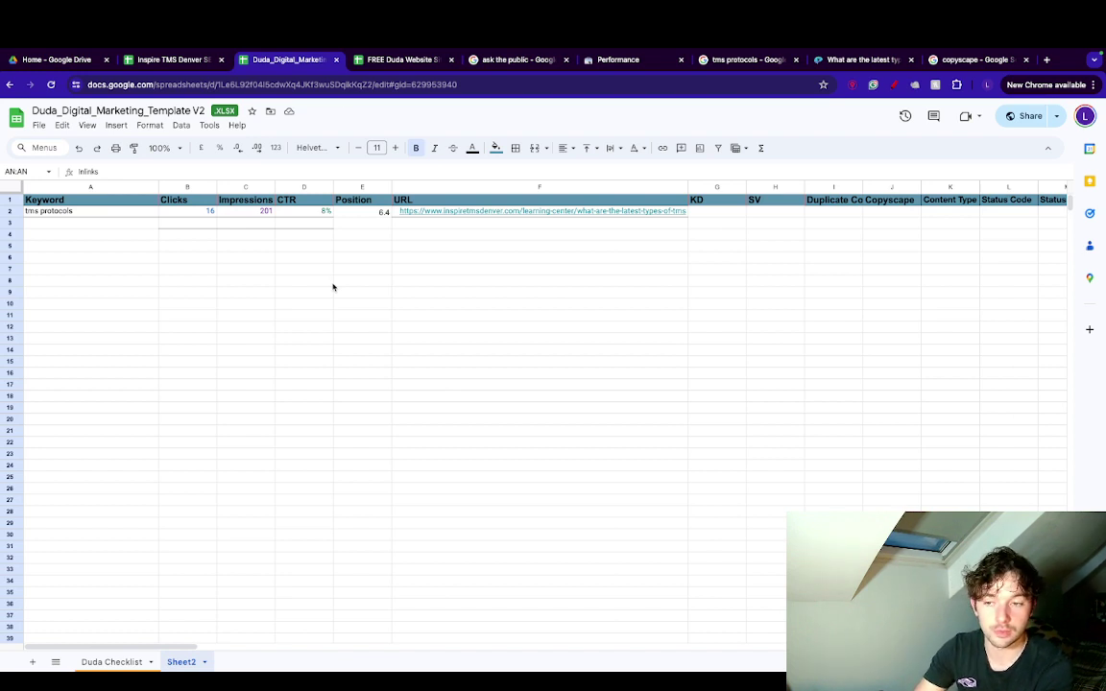
left_click(246, 224)
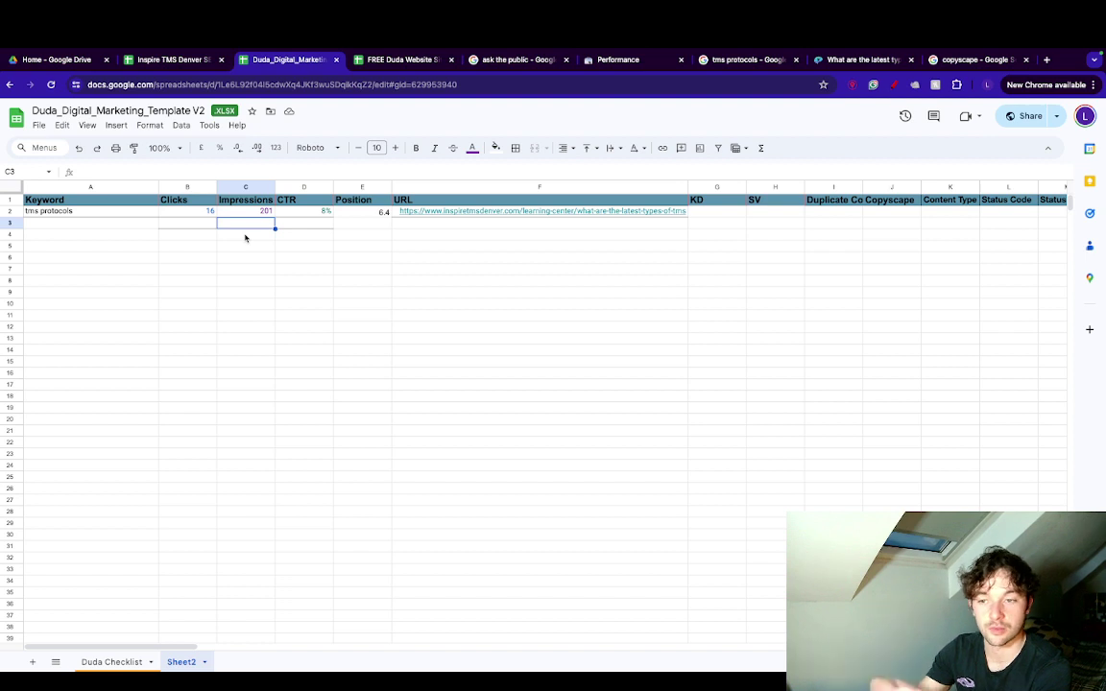
scroll(245, 238, "right", 5)
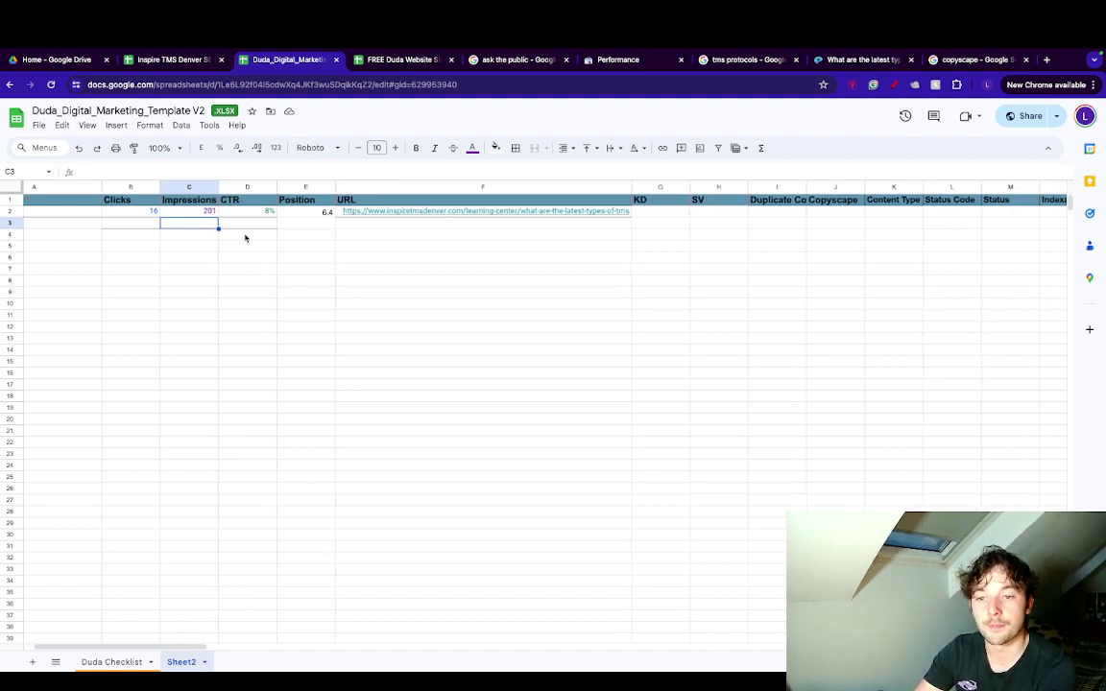
scroll(163, 272, "right", 10)
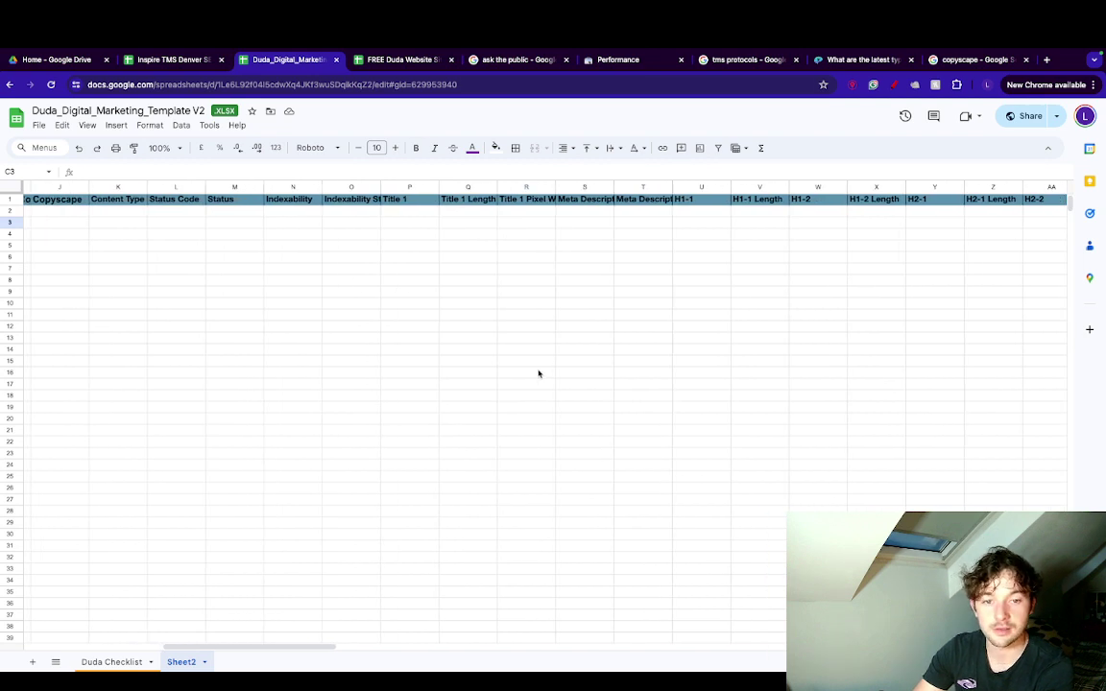
scroll(539, 374, "left", 15)
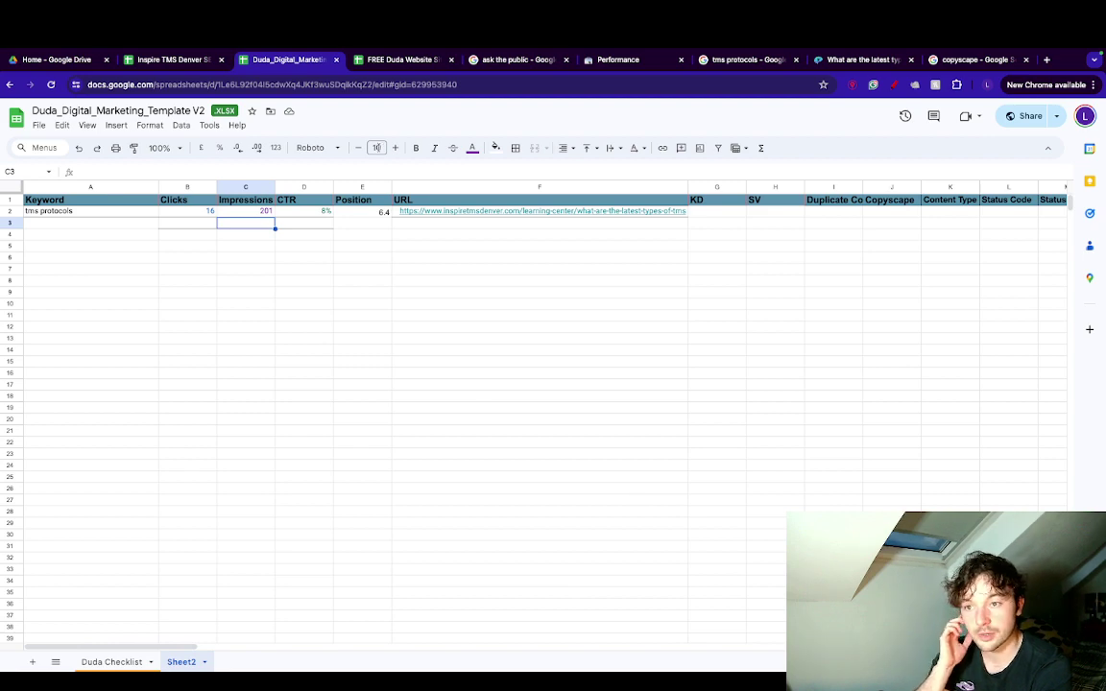
Switch to the Search Console Performance report and review the filtered page's metrics, trend chart and top queries.
left_click(600, 60)
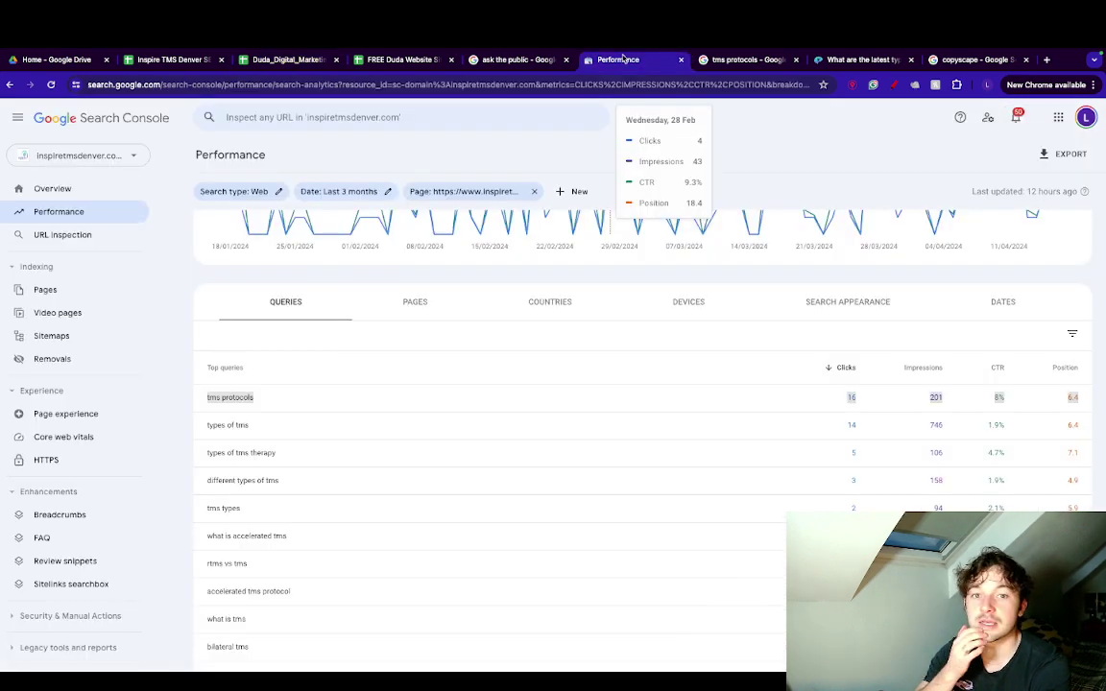
scroll(403, 314, "up", 2)
scroll(402, 314, "up", 3)
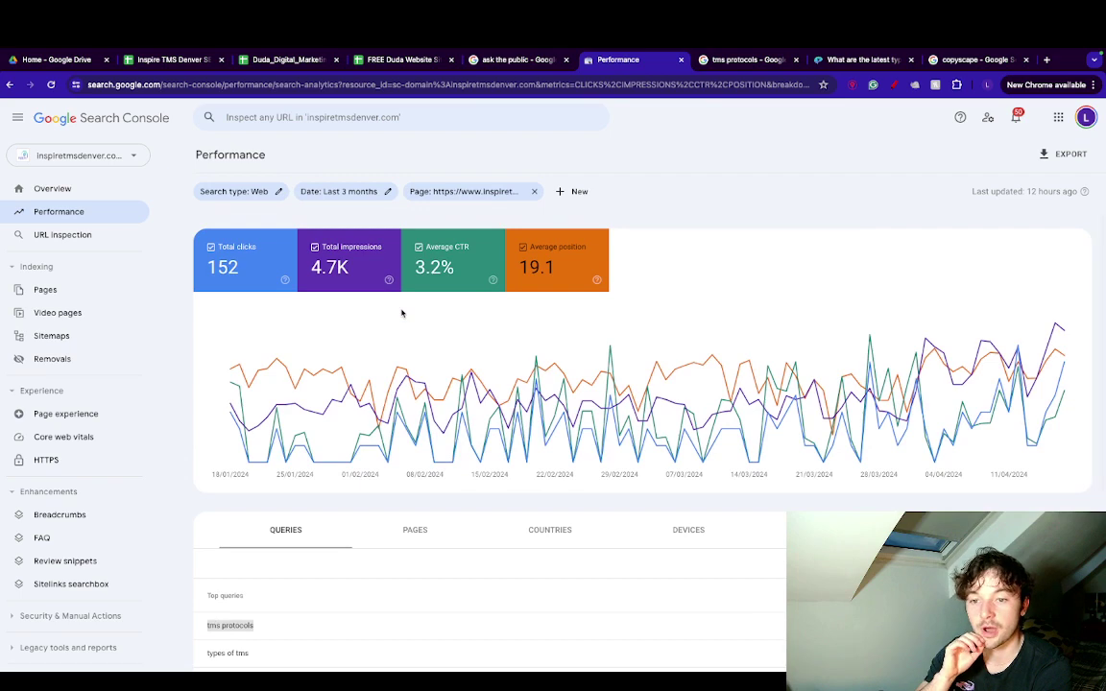
scroll(402, 314, "down", 5)
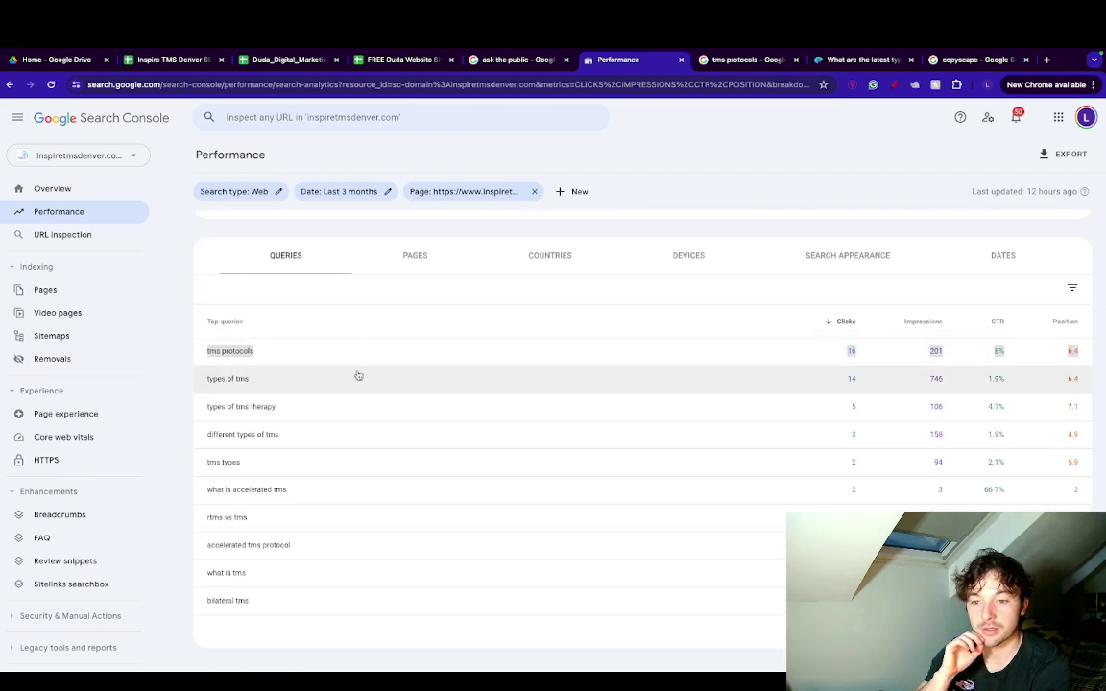
Remove the current page filter and filter the Performance report by the learning-center/tms-vs-fisher-wallace page.
left_click(424, 268)
left_click(476, 191)
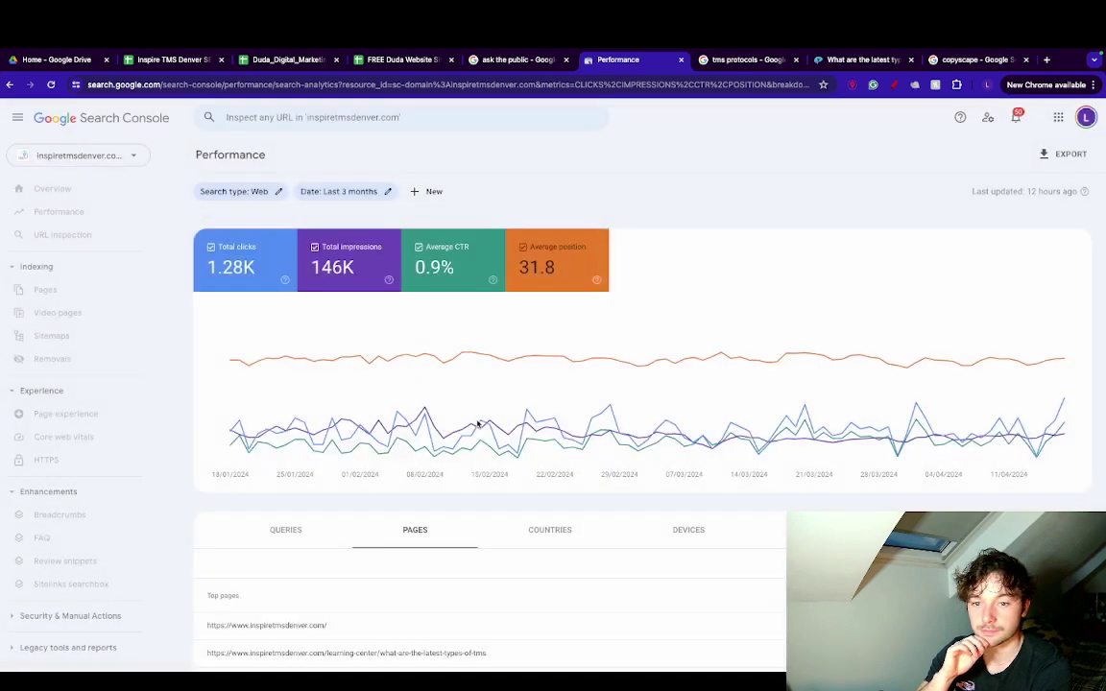
scroll(478, 423, "down", 5)
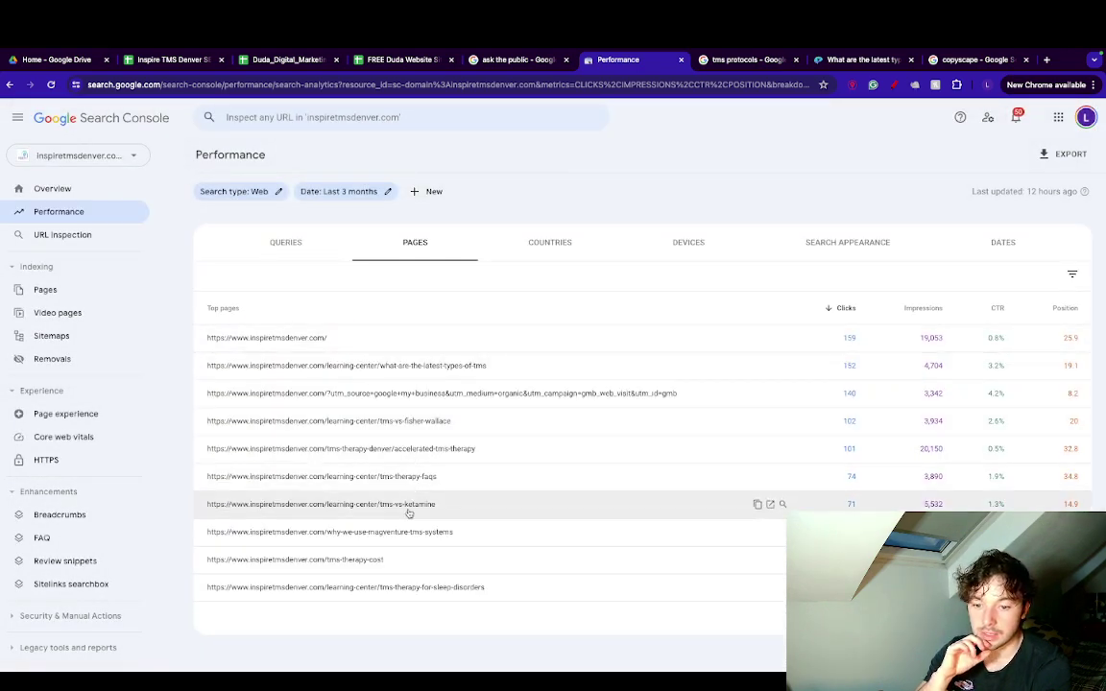
left_click(476, 425)
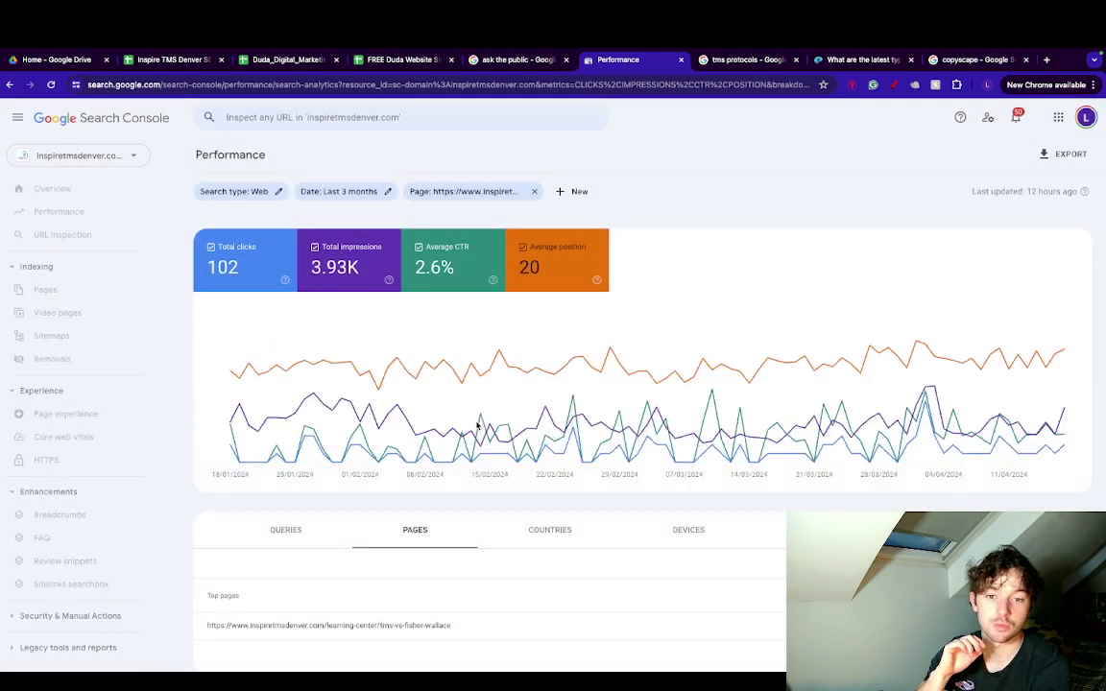
Show the top queries for the tms-vs-fisher-wallace page and examine the "fisher wallace stimulator price" query.
scroll(476, 423, "down", 1)
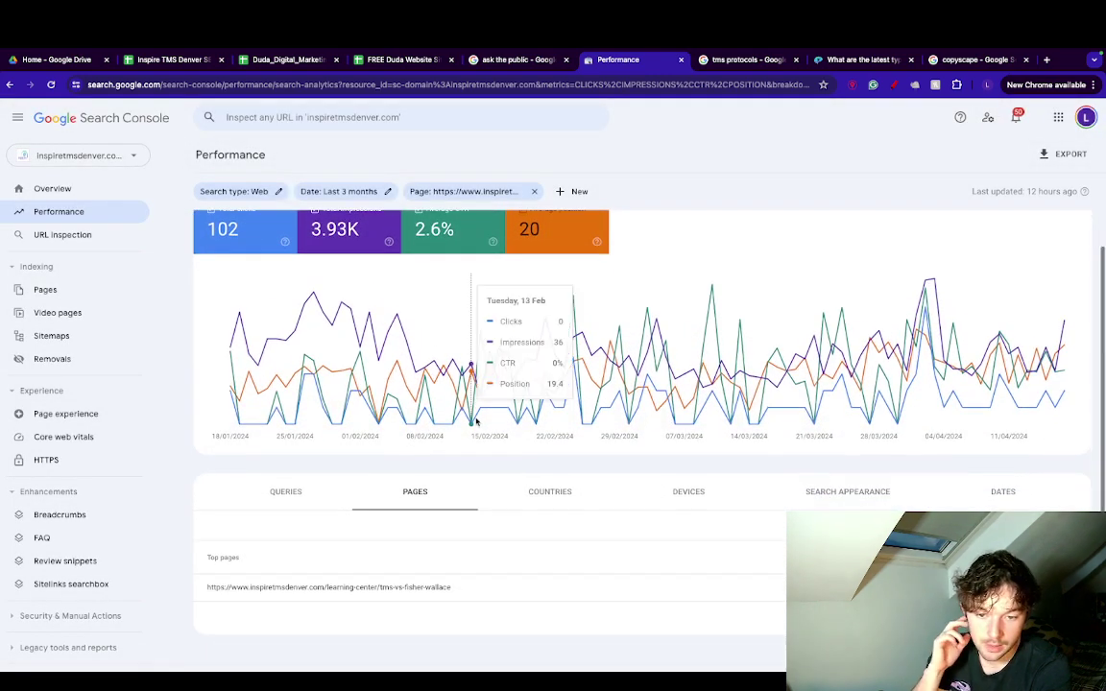
left_click(304, 489)
scroll(343, 543, "down", 3)
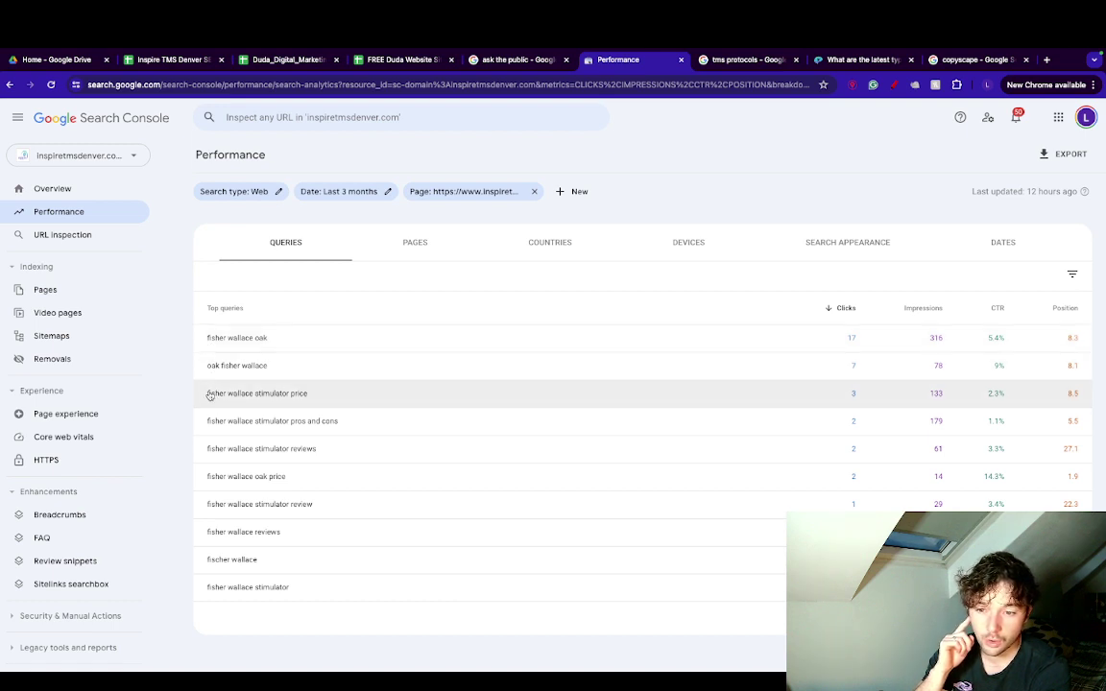
left_click_drag(207, 393, 402, 255)
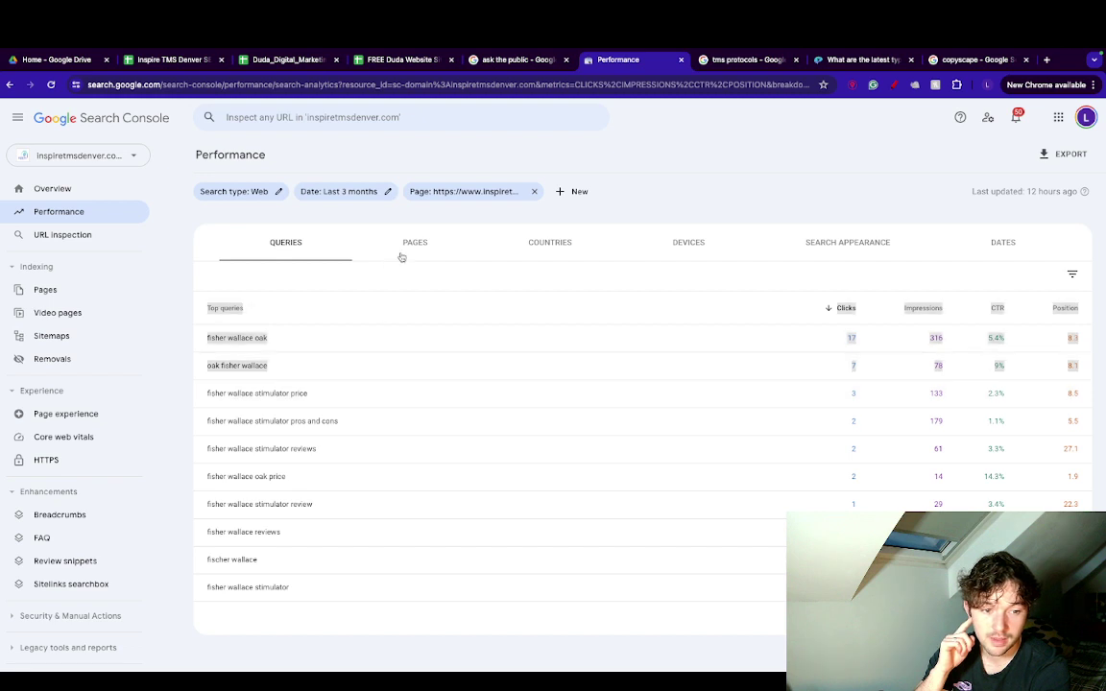
left_click(713, 222)
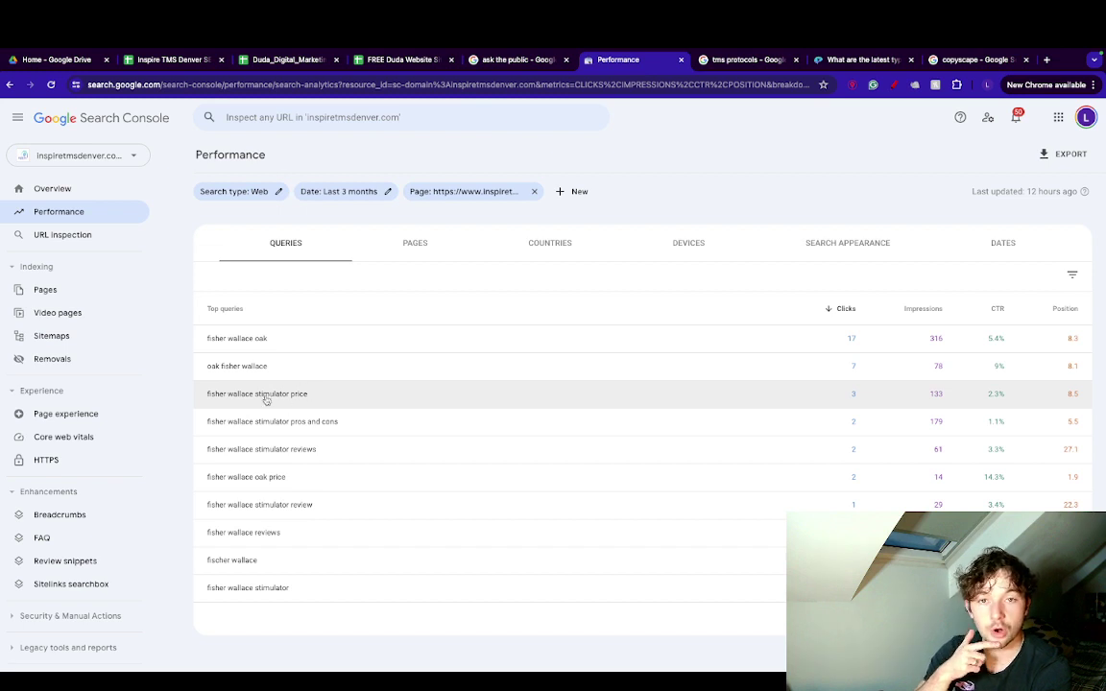
Clear the tms-vs-fisher-wallace page filter and list the site's top pages.
scroll(325, 307, "up", 2)
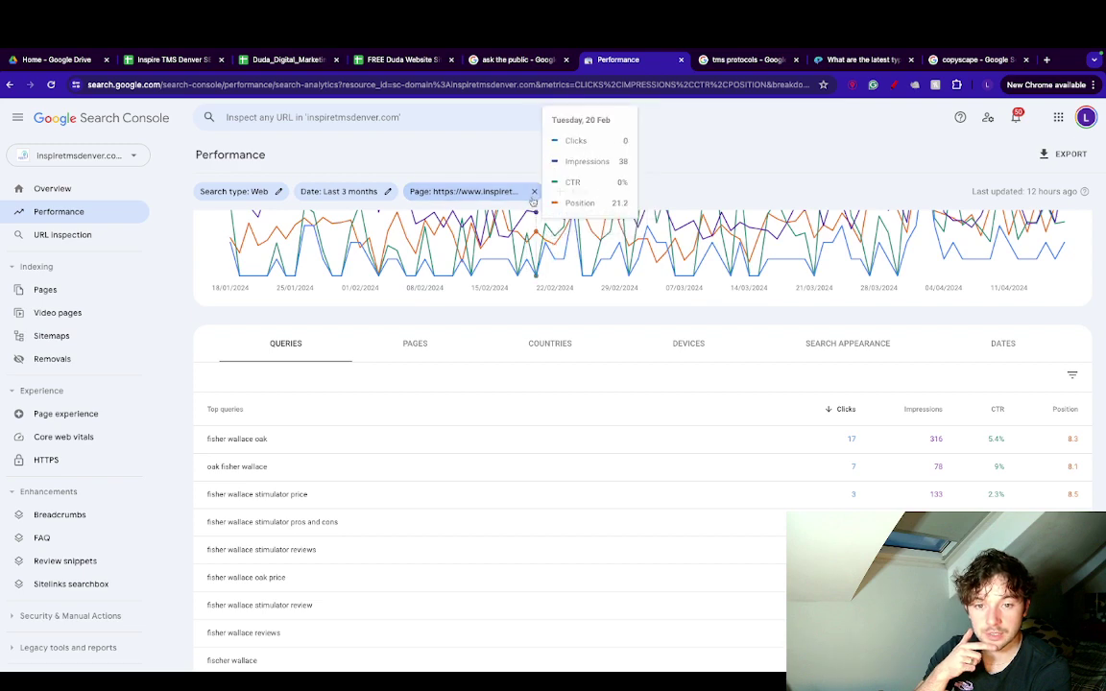
left_click(535, 193)
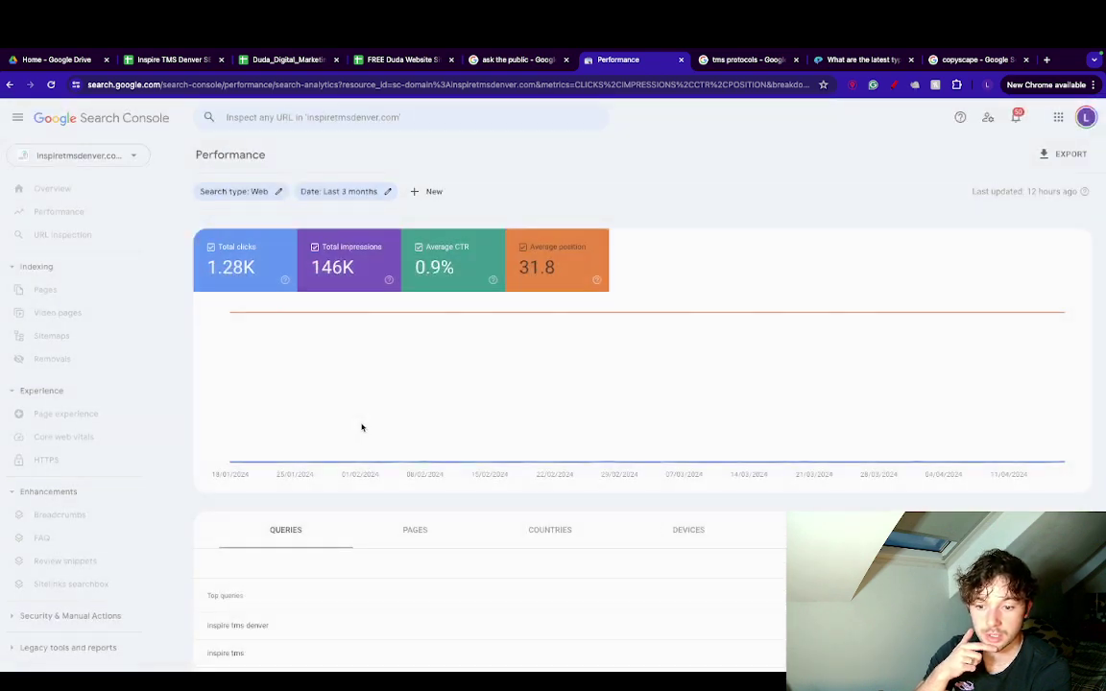
scroll(363, 428, "down", 5)
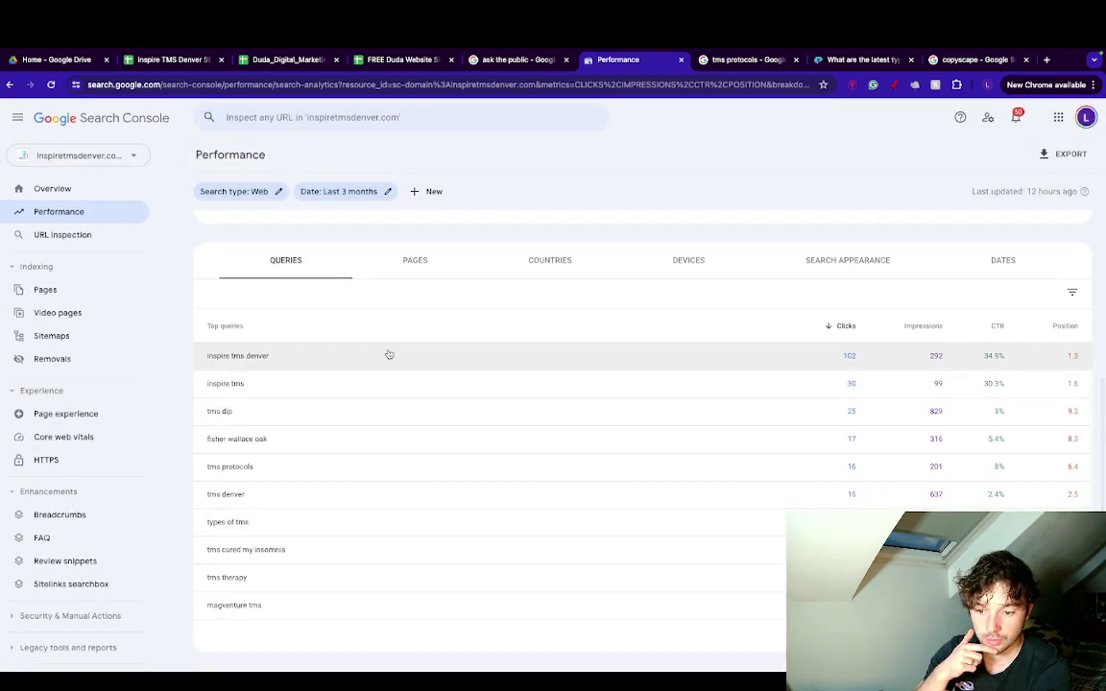
scroll(442, 281, "up", 1)
left_click(412, 306)
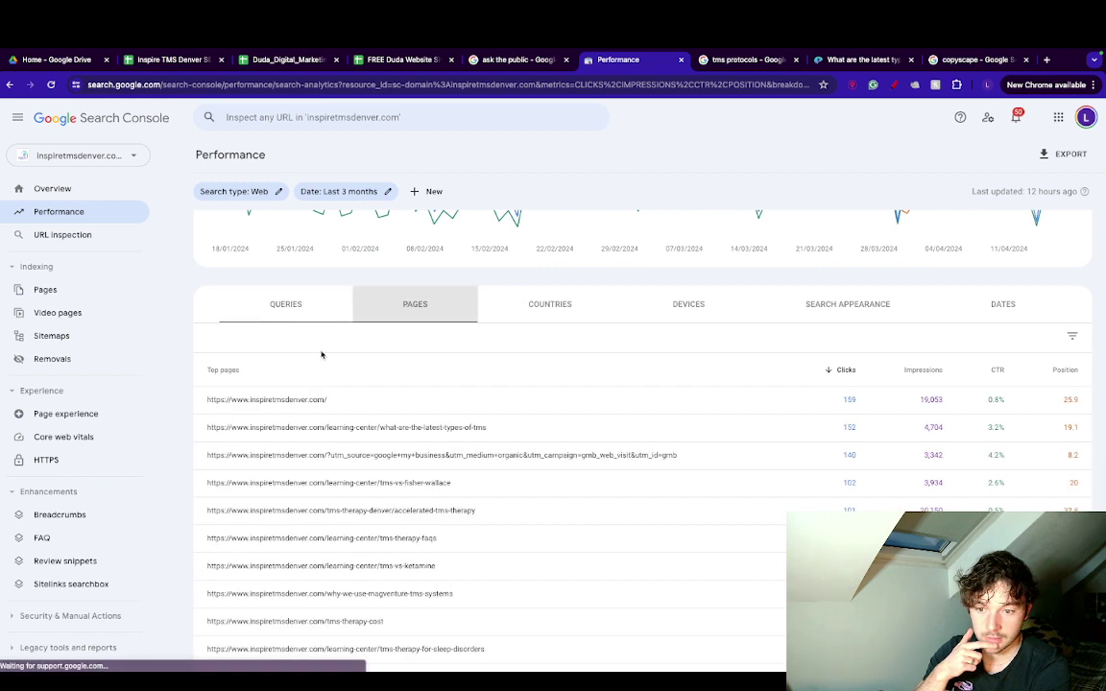
scroll(301, 441, "down", 1)
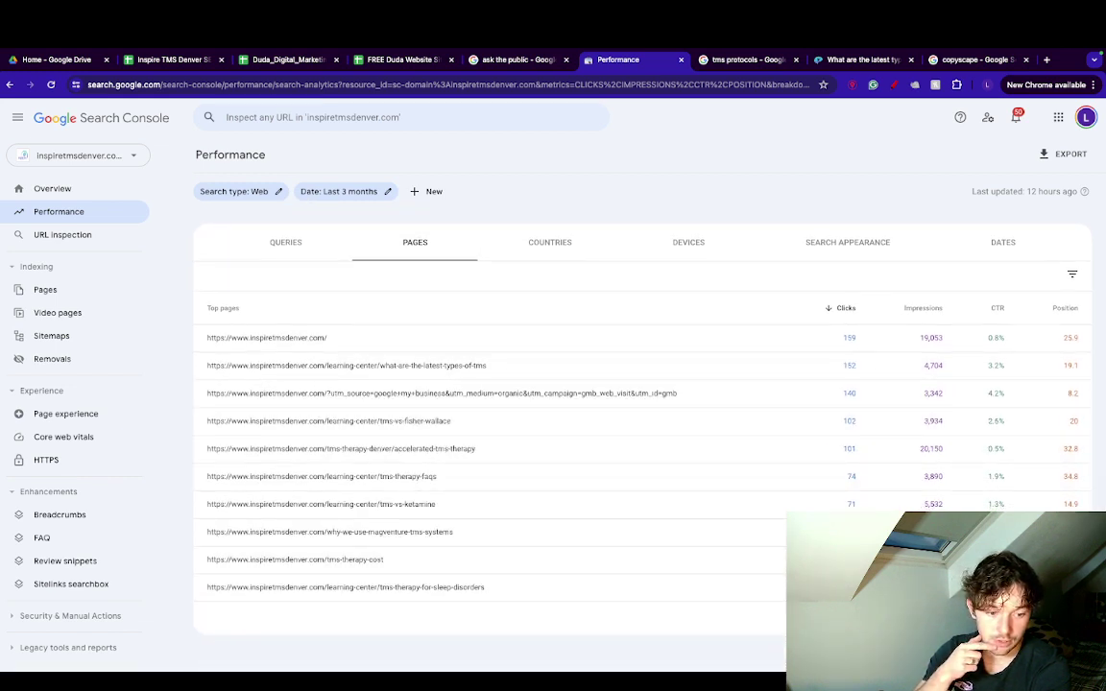
Find "acc" in the top pages list and filter the report by the tms-therapy-denver/accelerated-tms-therapy page.
scroll(530, 472, "down", 10)
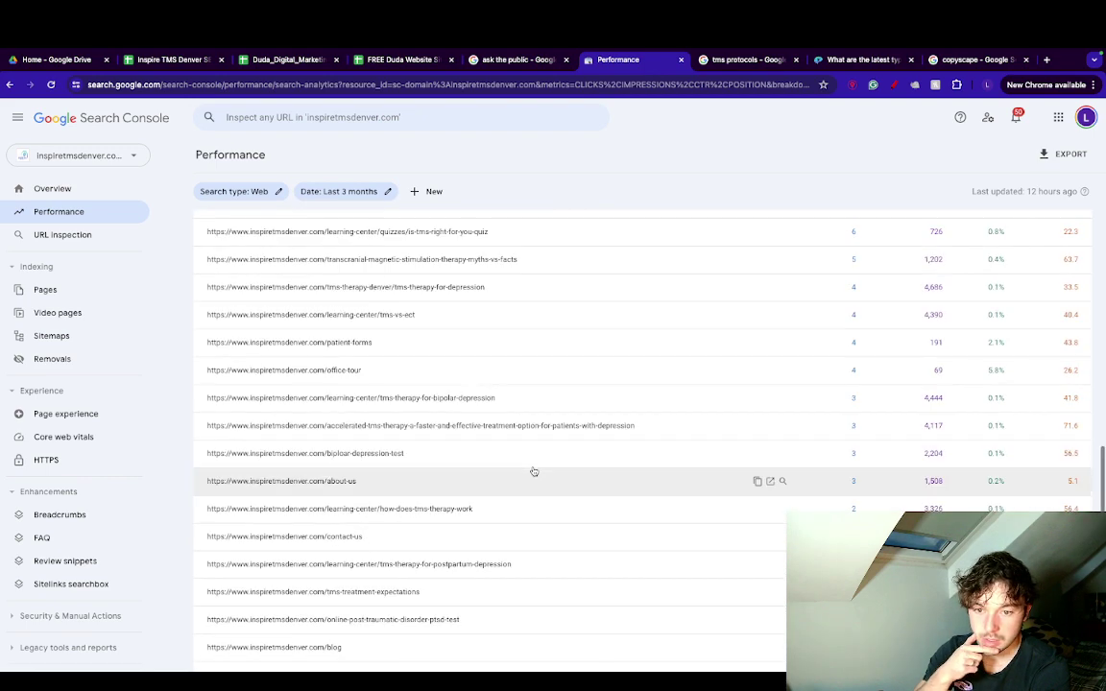
scroll(514, 368, "up", 4)
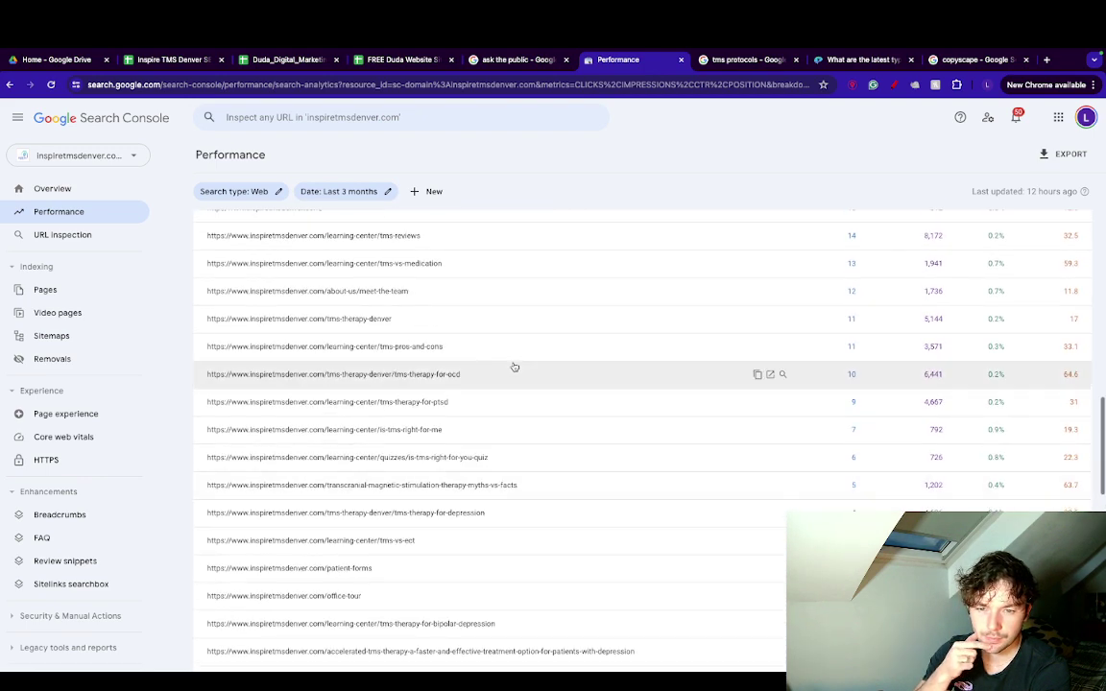
scroll(519, 314, "up", 4)
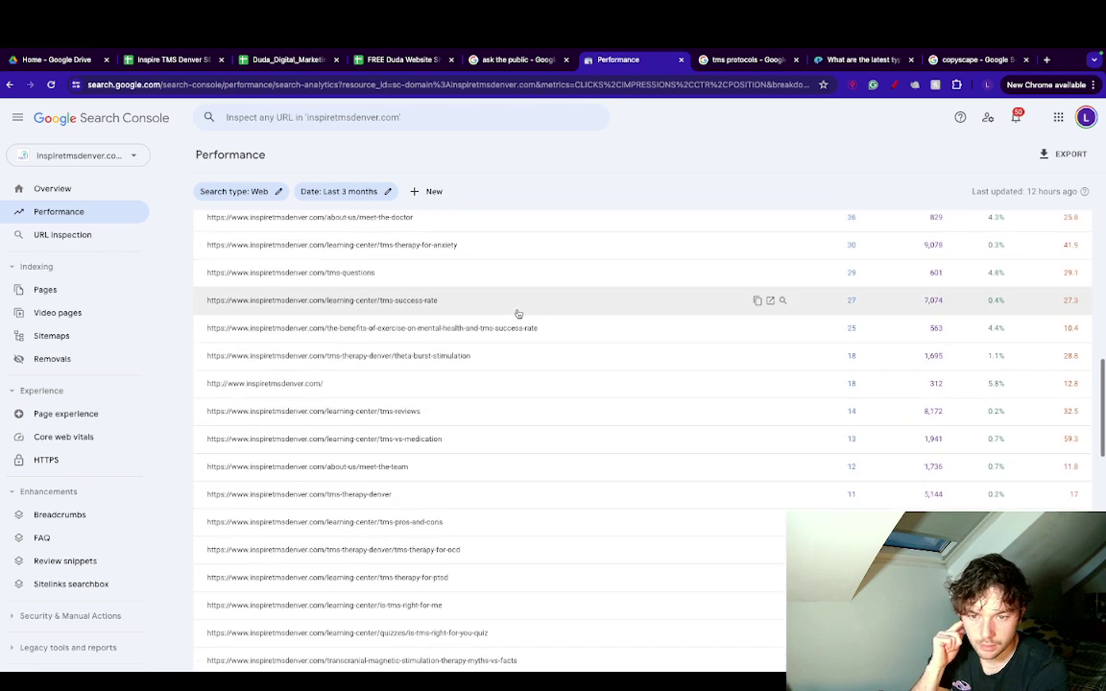
scroll(519, 314, "up", 1)
key("ctrl+f")
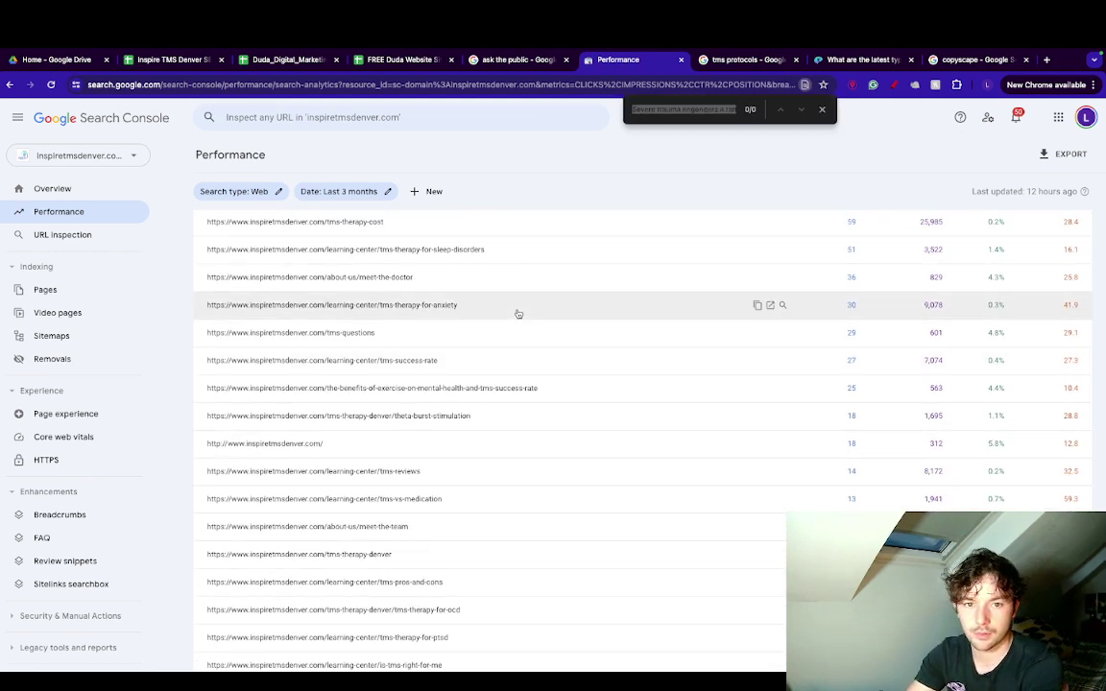
type("acc")
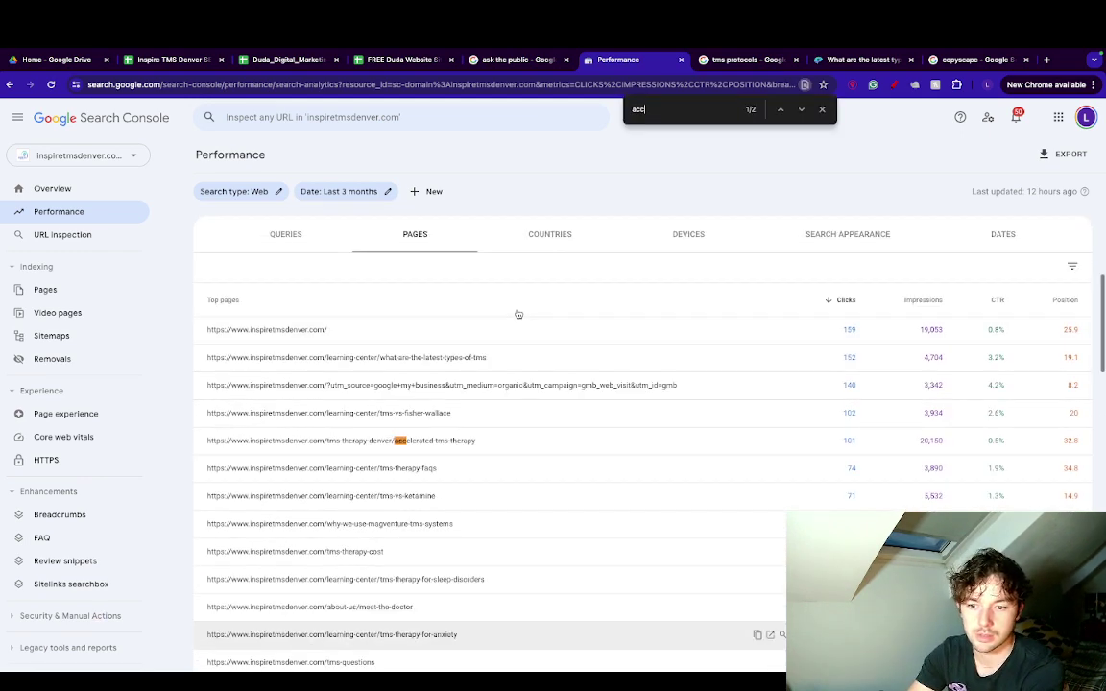
left_click(537, 443)
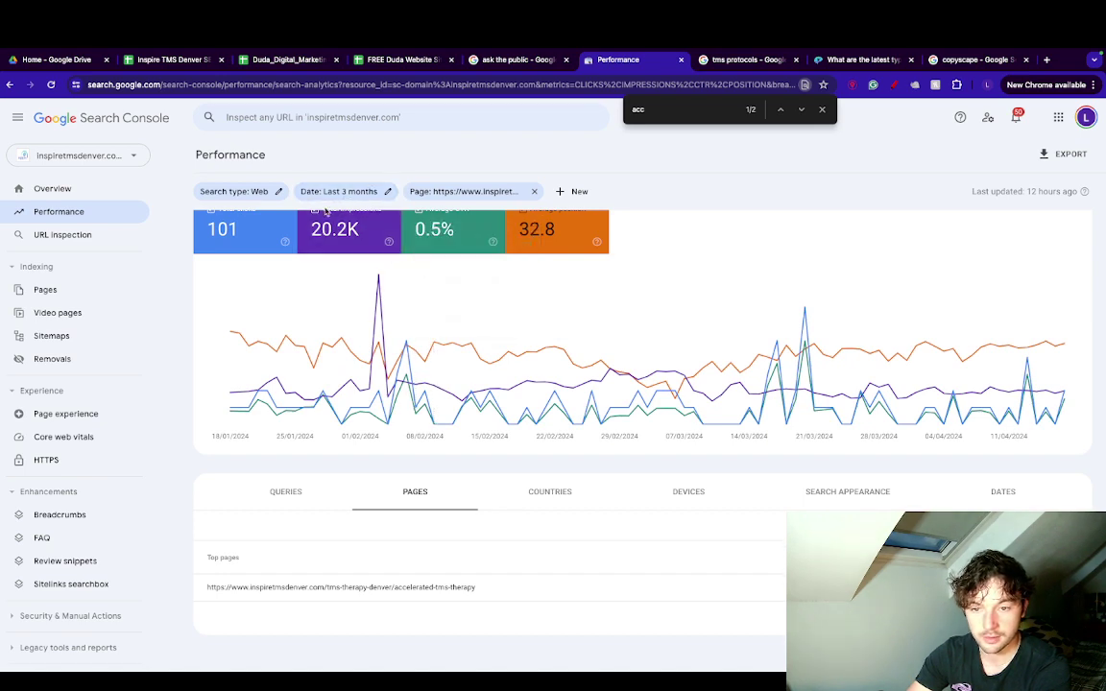
Check the date range options without changing them, then show the top queries for the accelerated-tms-therapy page.
left_click(360, 189)
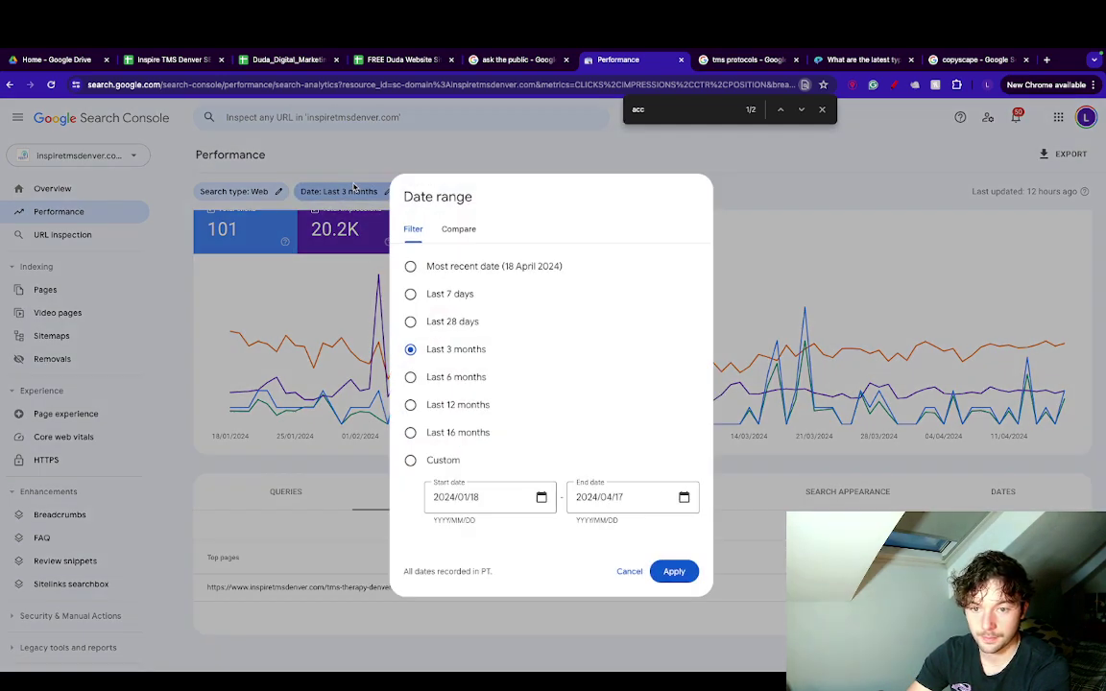
left_click(631, 572)
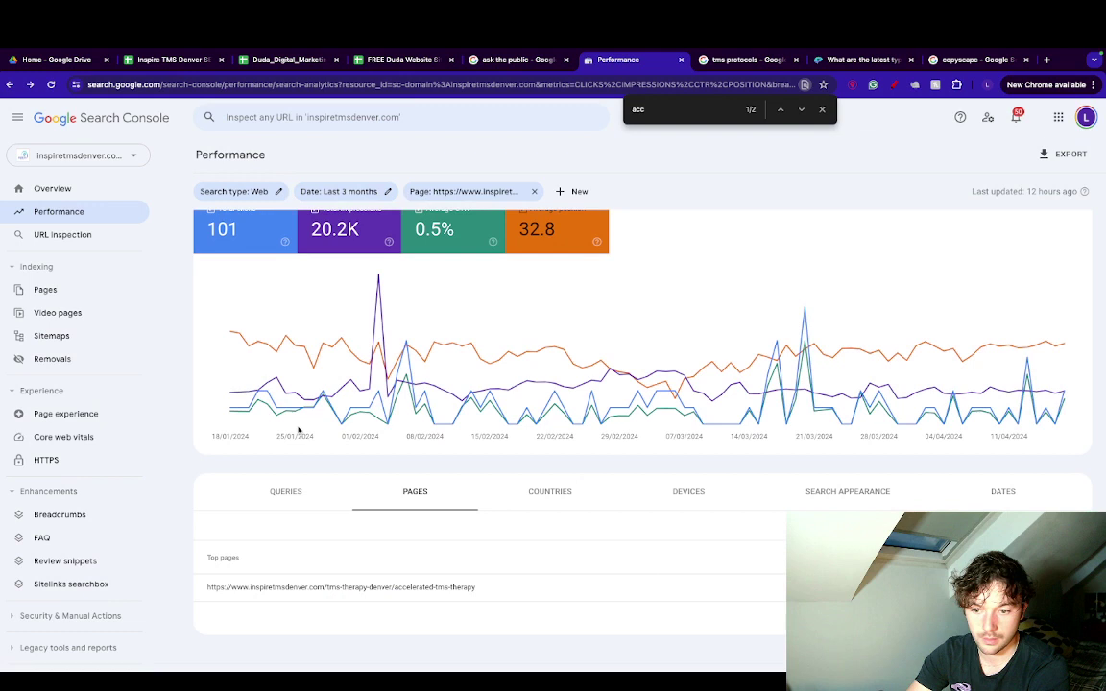
left_click(299, 498)
scroll(388, 502, "down", 1)
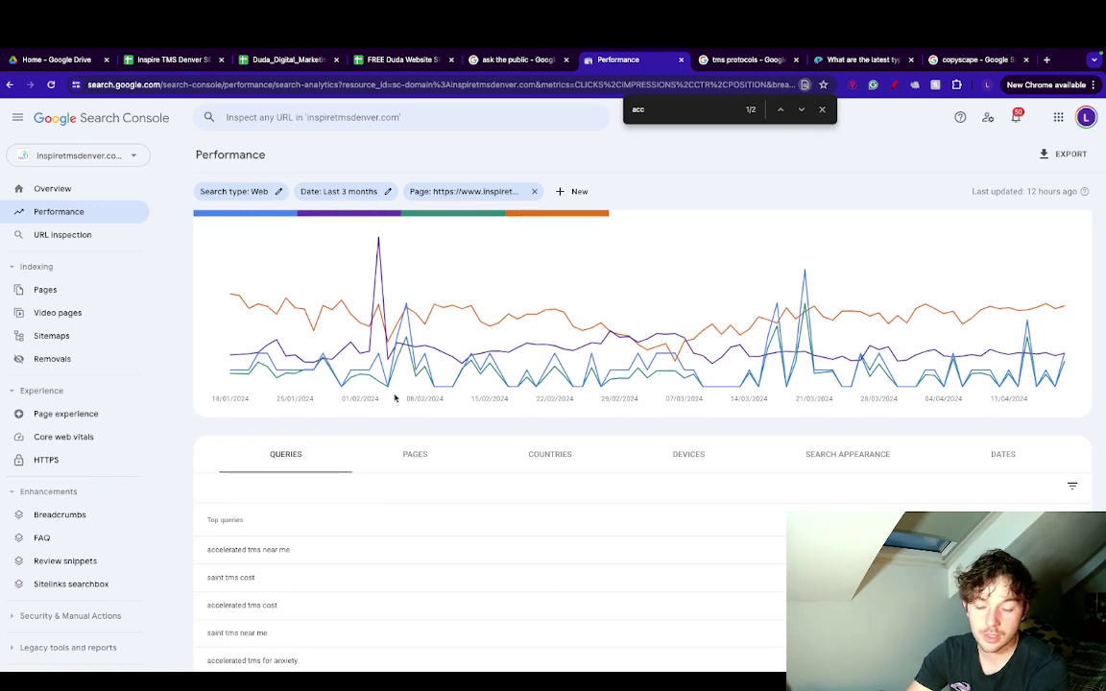
scroll(394, 397, "down", 1)
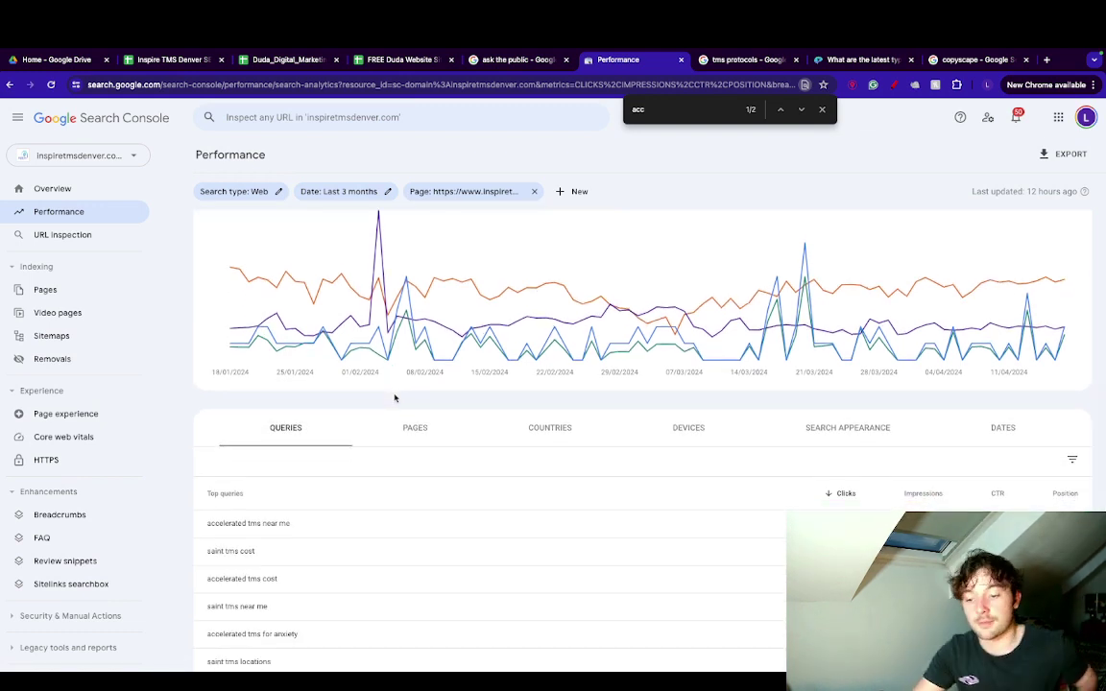
scroll(393, 397, "down", 3)
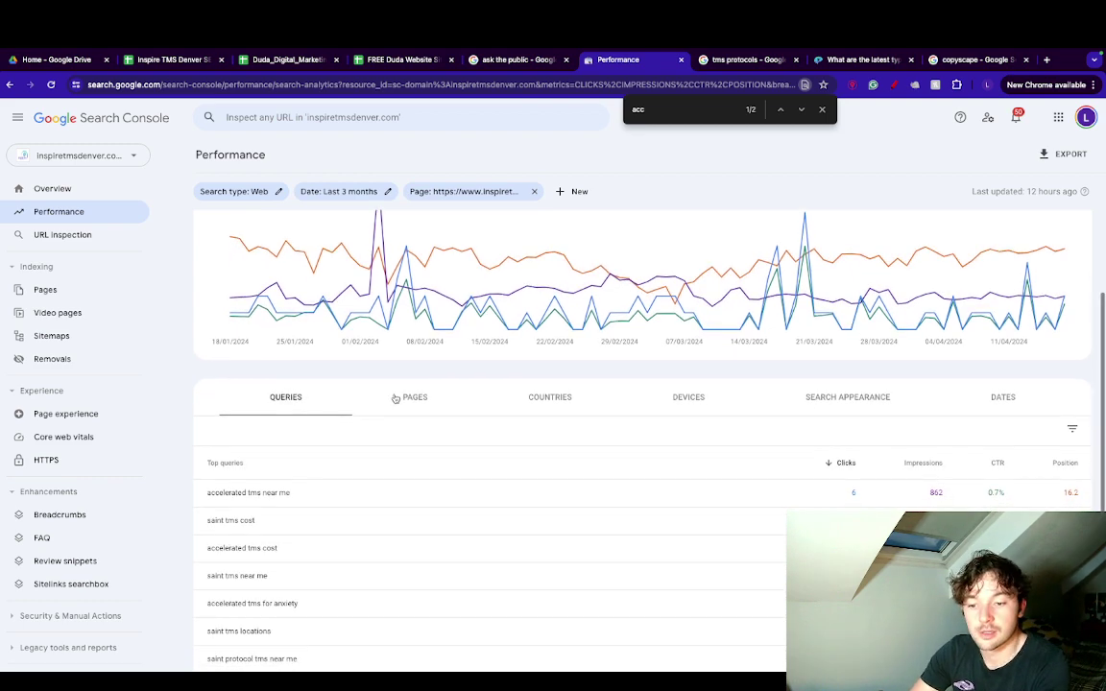
scroll(393, 393, "down", 2)
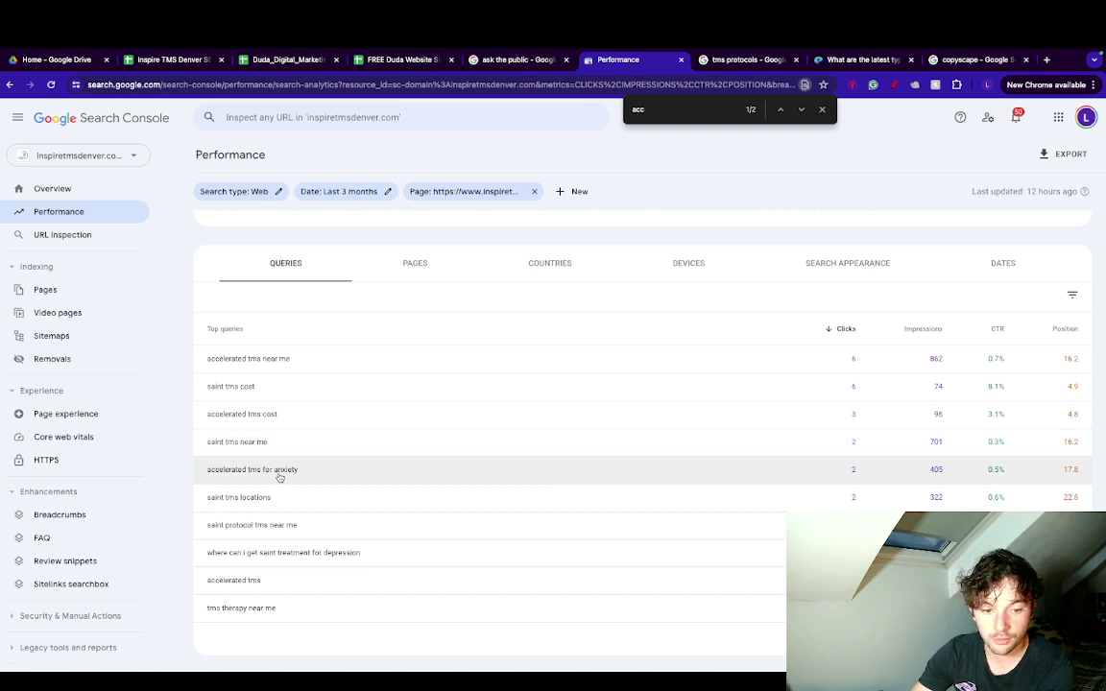
Highlight the queries "accelerated tms for anxiety" and "where to get stanford accelerated intelligent neuromodulation therapy" while reviewing the longer query list.
left_click_drag(322, 475, 199, 477)
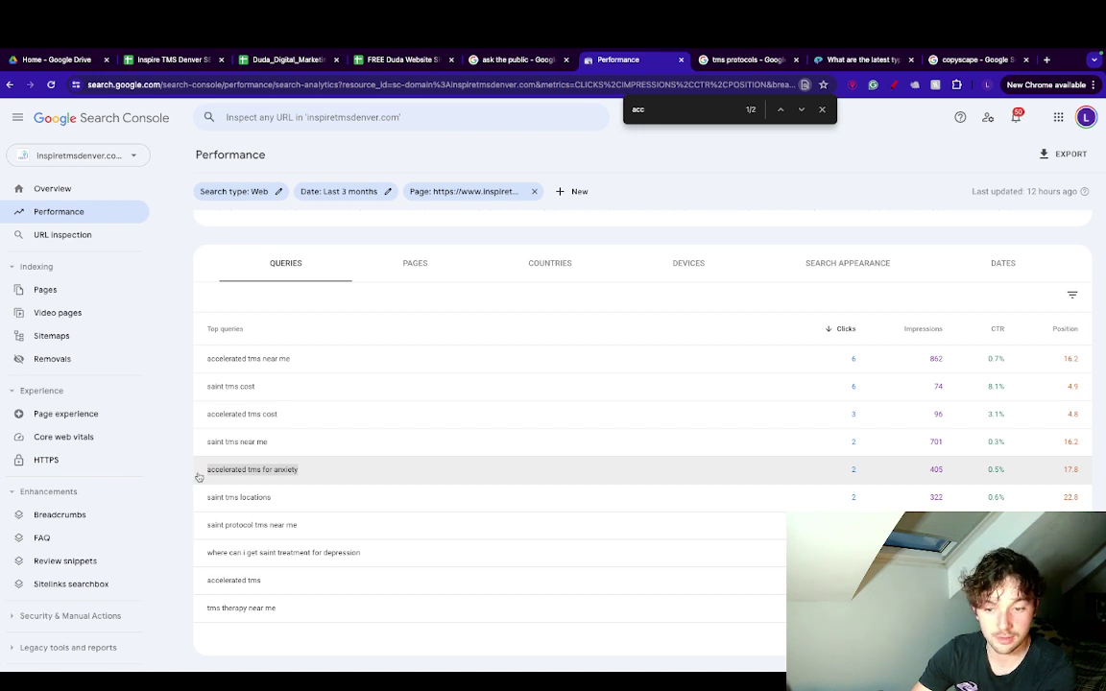
left_click(185, 550)
scroll(184, 551, "down", 1)
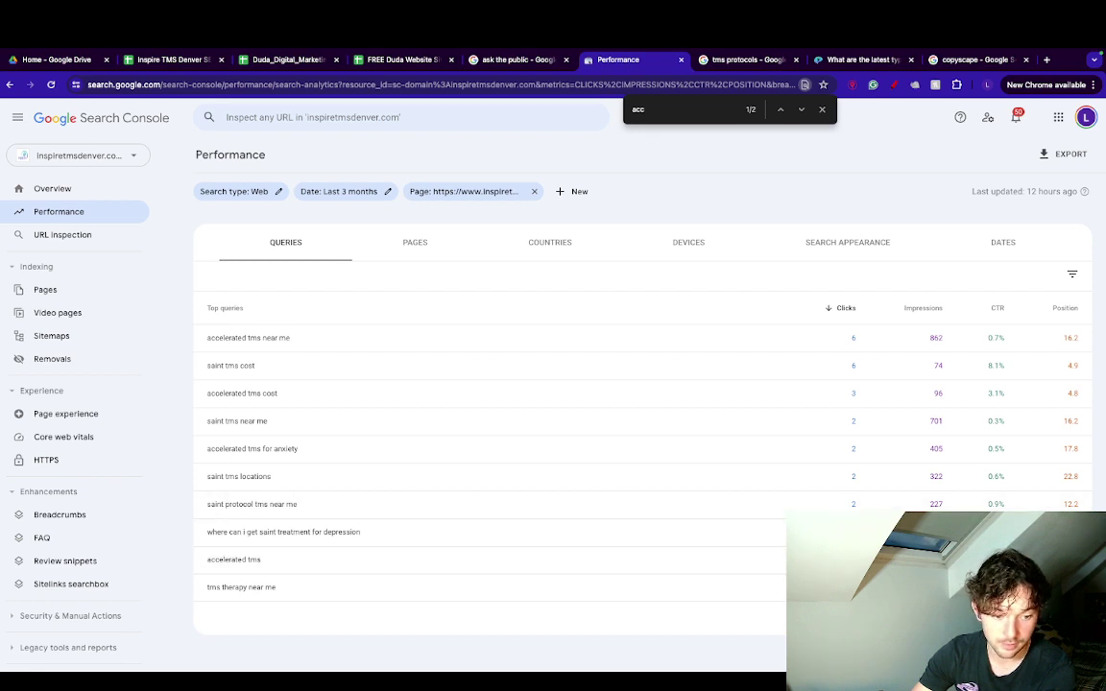
scroll(533, 546, "down", 1)
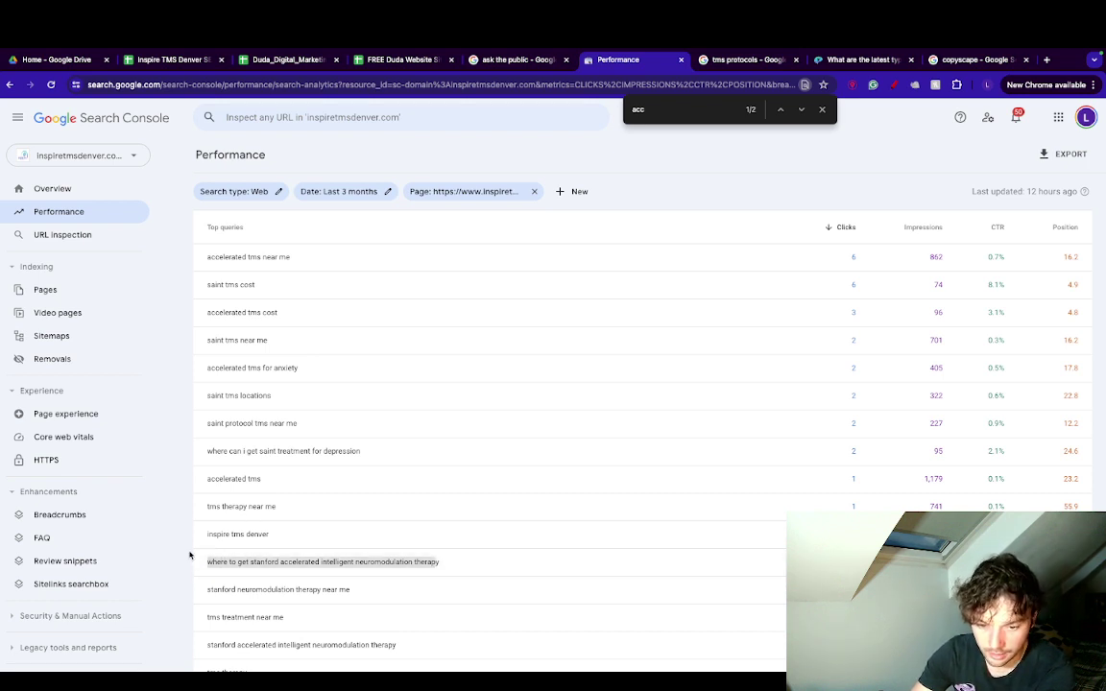
Examine the clicks, impressions and positions of the remaining queries for the accelerated-tms-therapy page, including the zero-click ones.
scroll(192, 557, "down", 1)
scroll(190, 555, "down", 3)
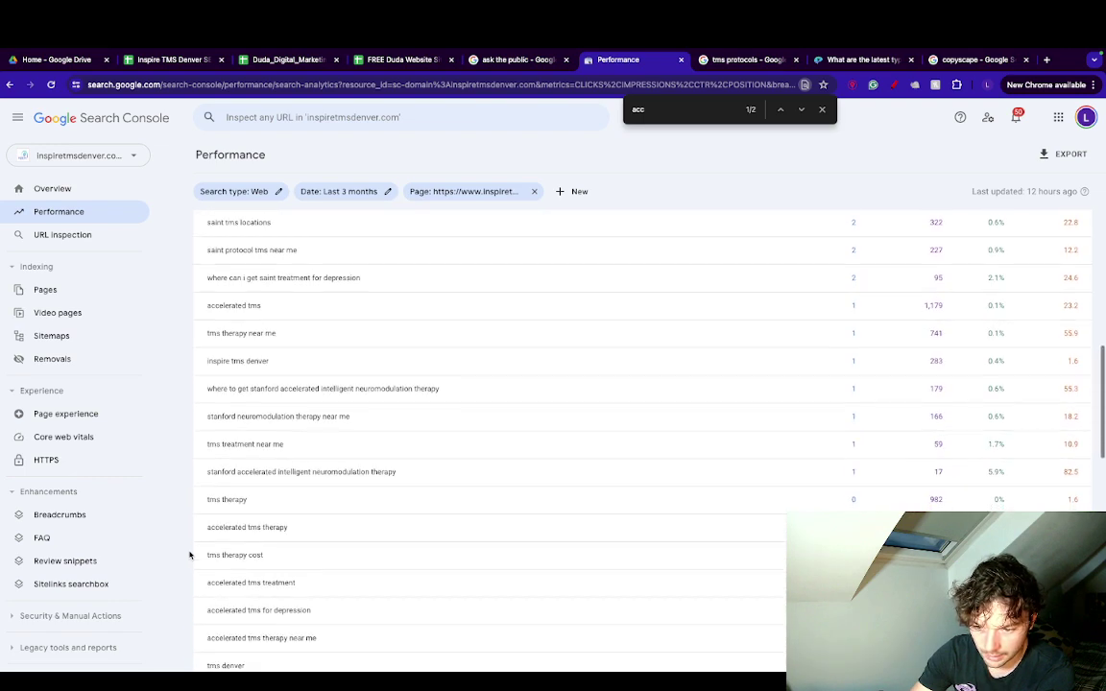
scroll(189, 555, "down", 1)
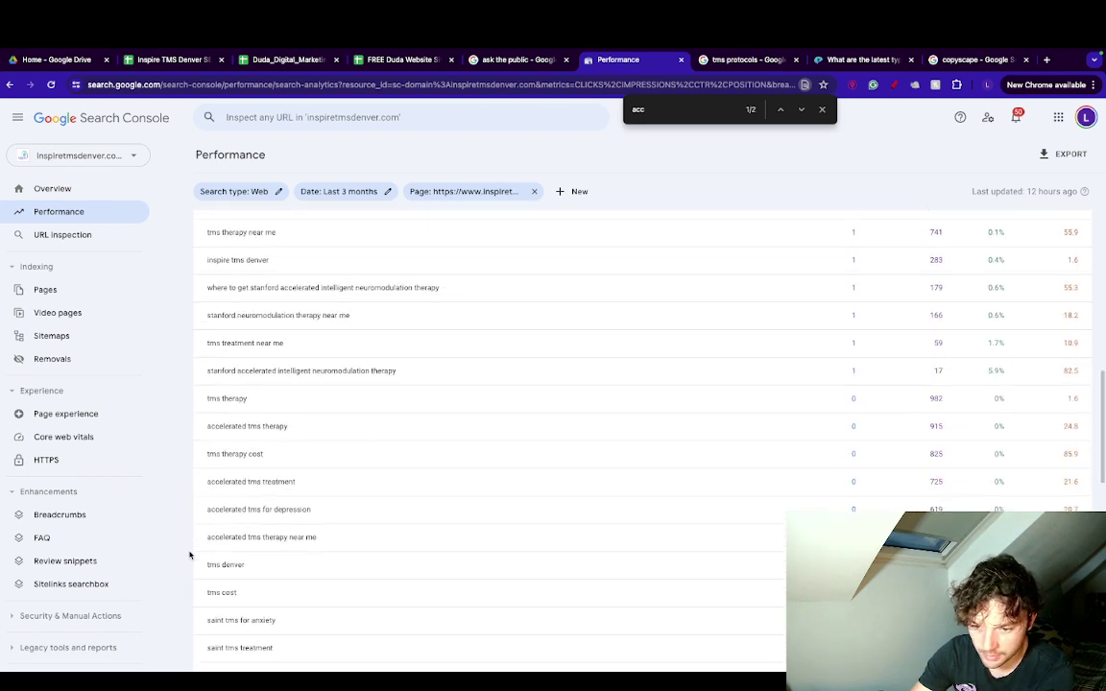
scroll(189, 555, "down", 1)
scroll(189, 555, "down", 3)
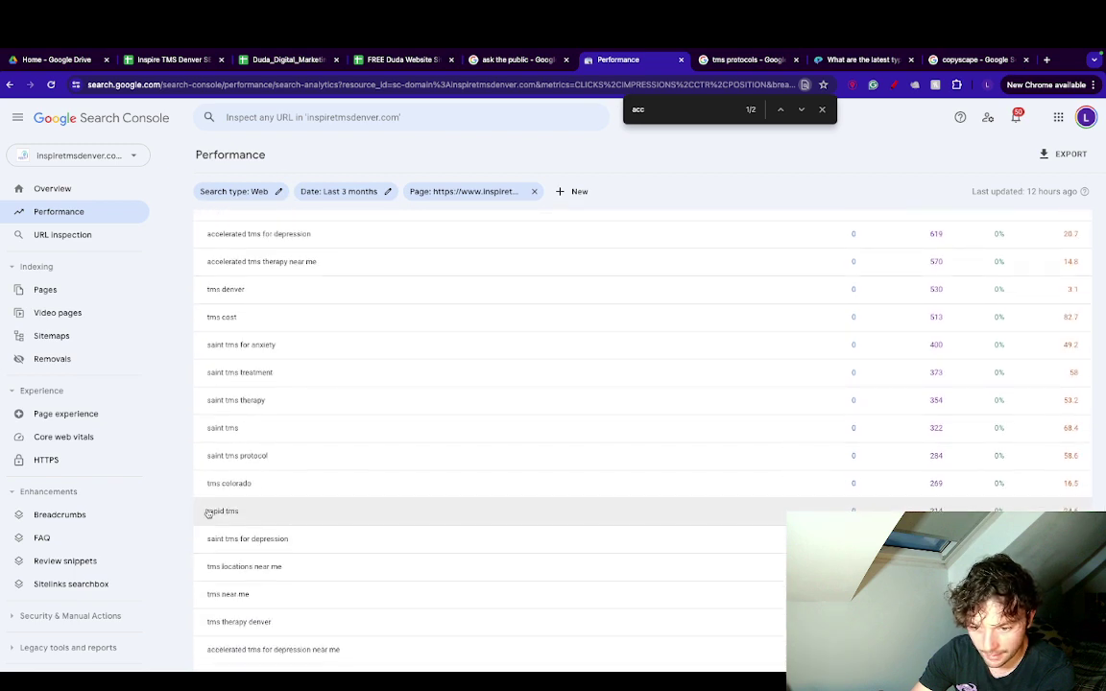
scroll(207, 520, "up", 1)
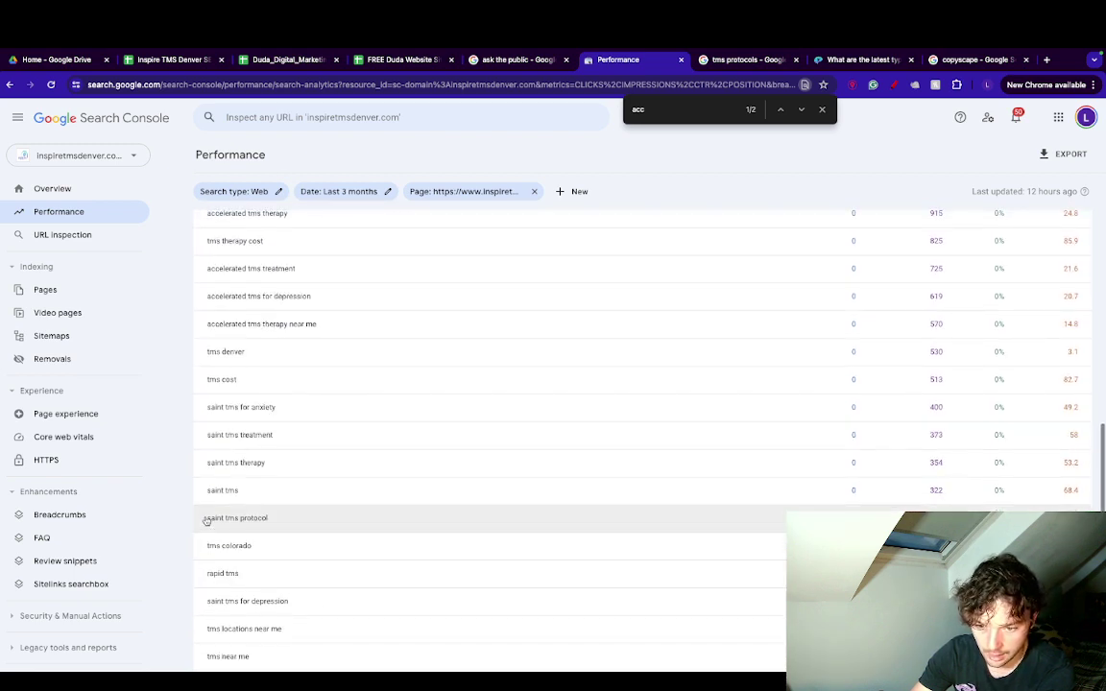
scroll(205, 520, "up", 5)
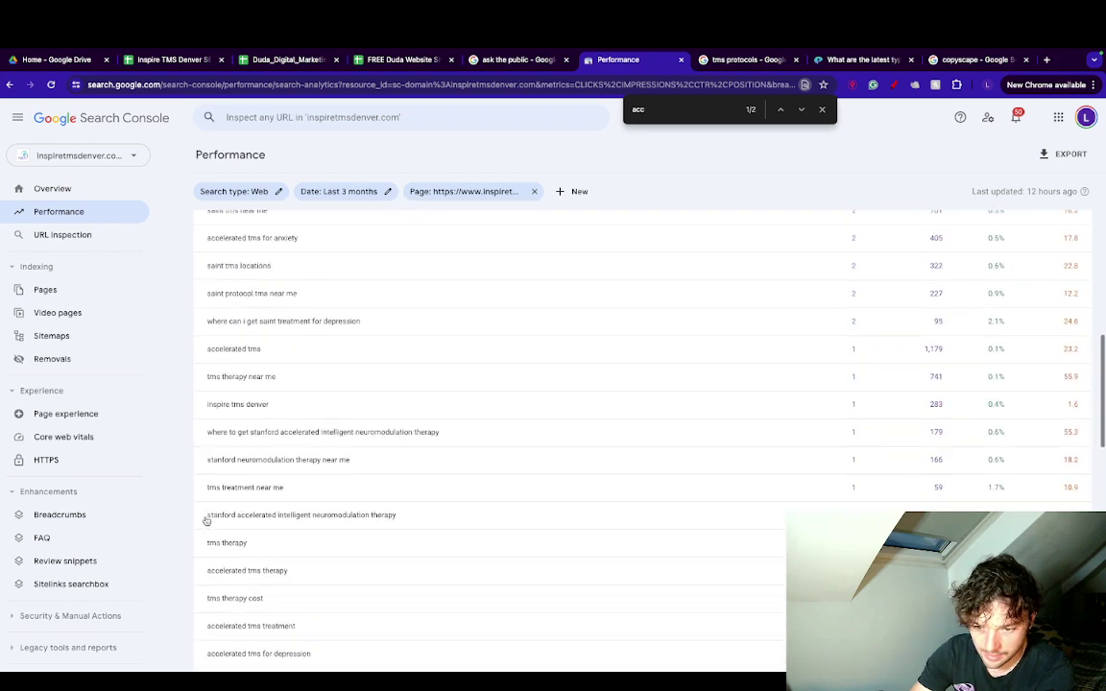
scroll(205, 520, "up", 10)
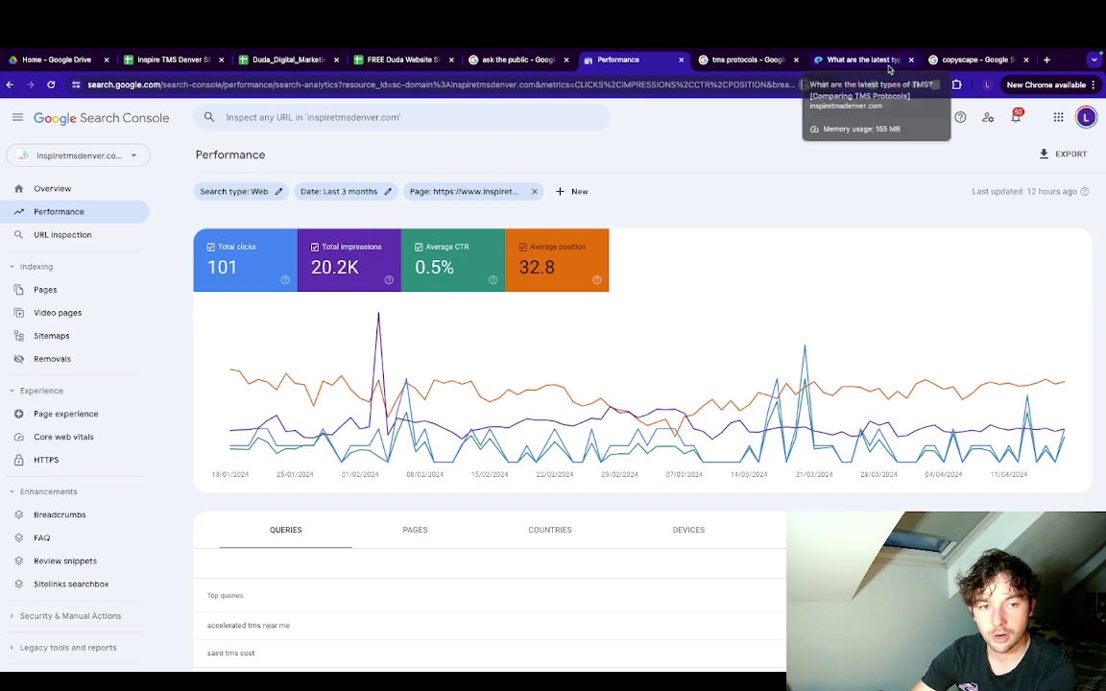
Switch to the Inspire TMS Denver website and open its Accelerated TMS service page.
left_click(850, 60)
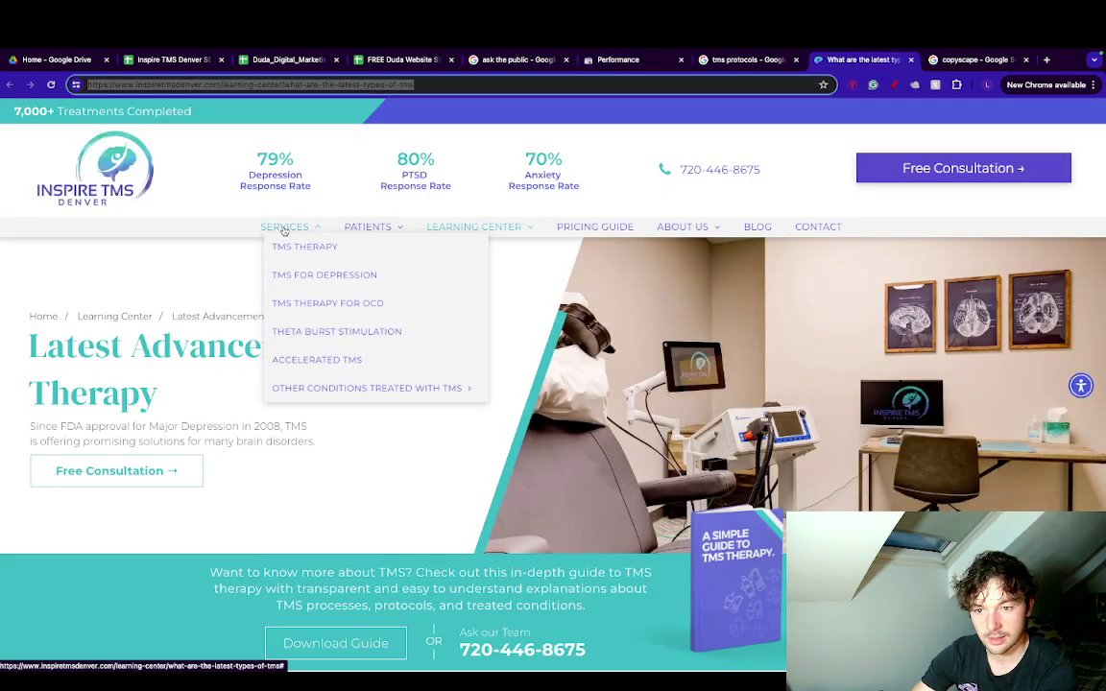
left_click(317, 359)
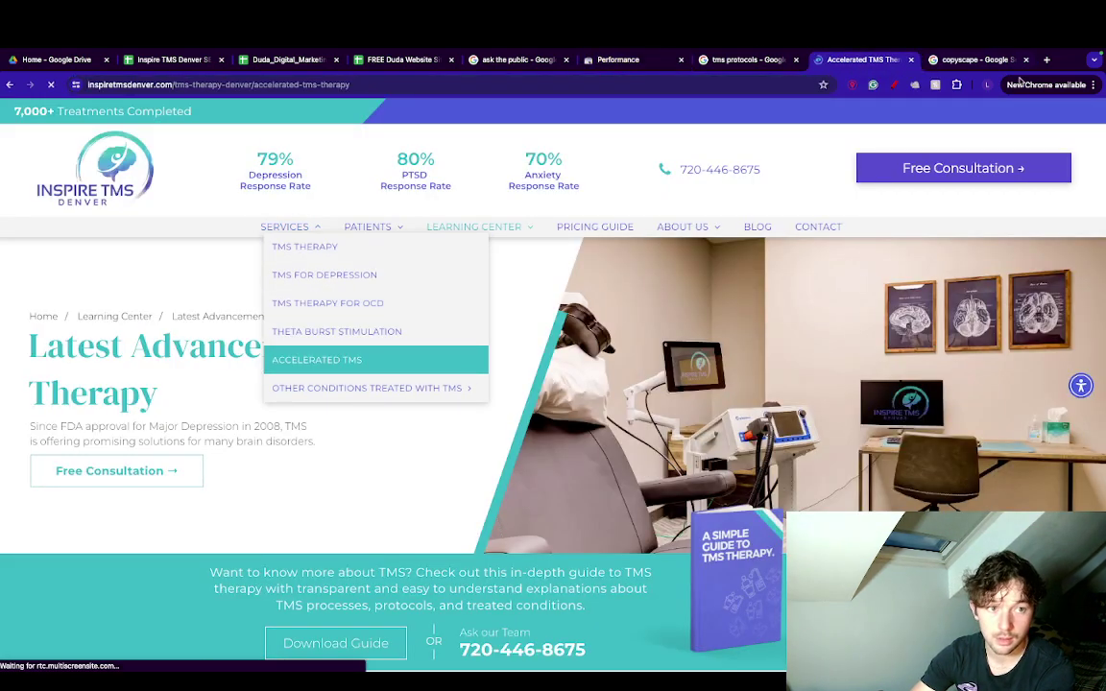
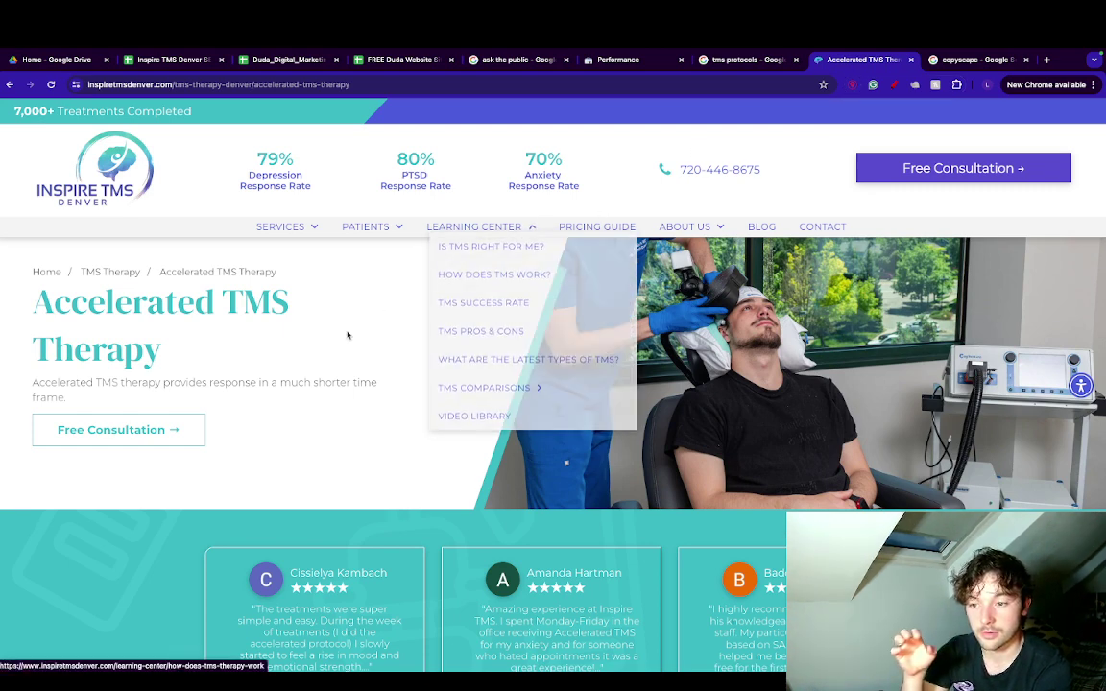
Search Google for "accelerated cost" in a new browser tab and look through the results.
key("ctrl+t")
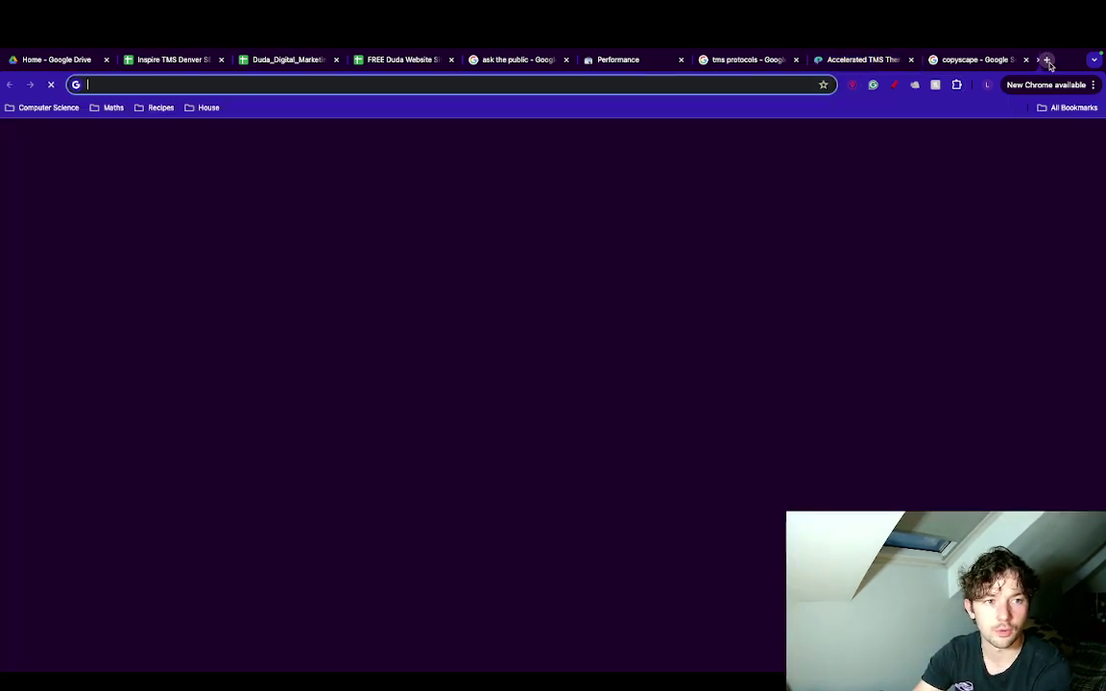
type("accee")
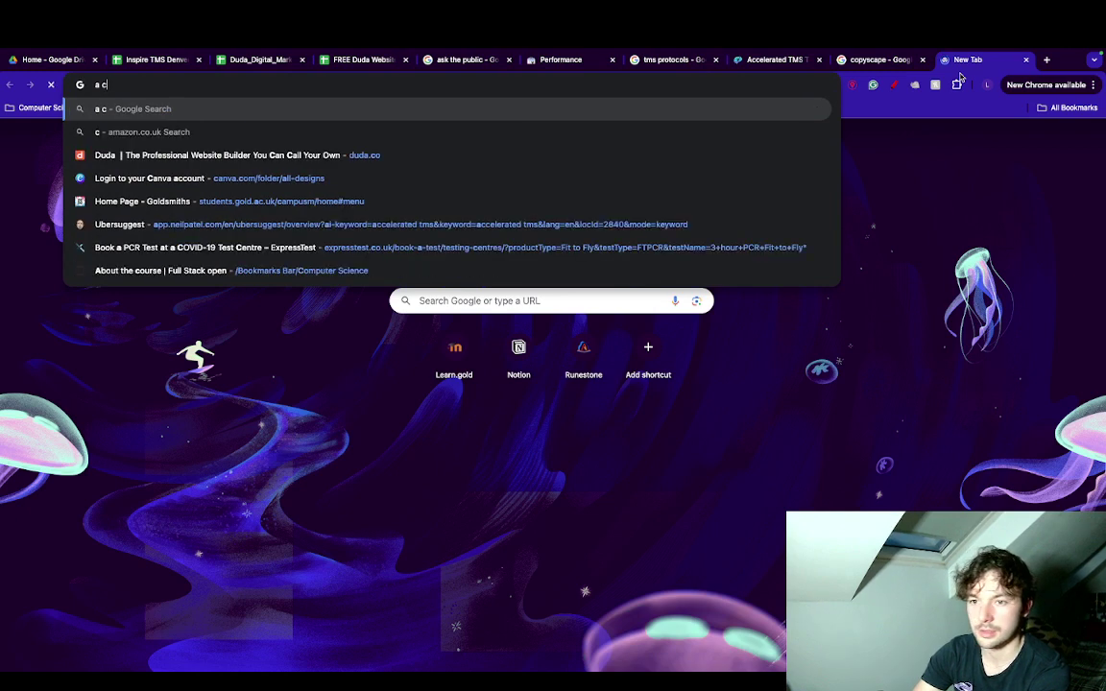
key("BackSpace")
type("leray")
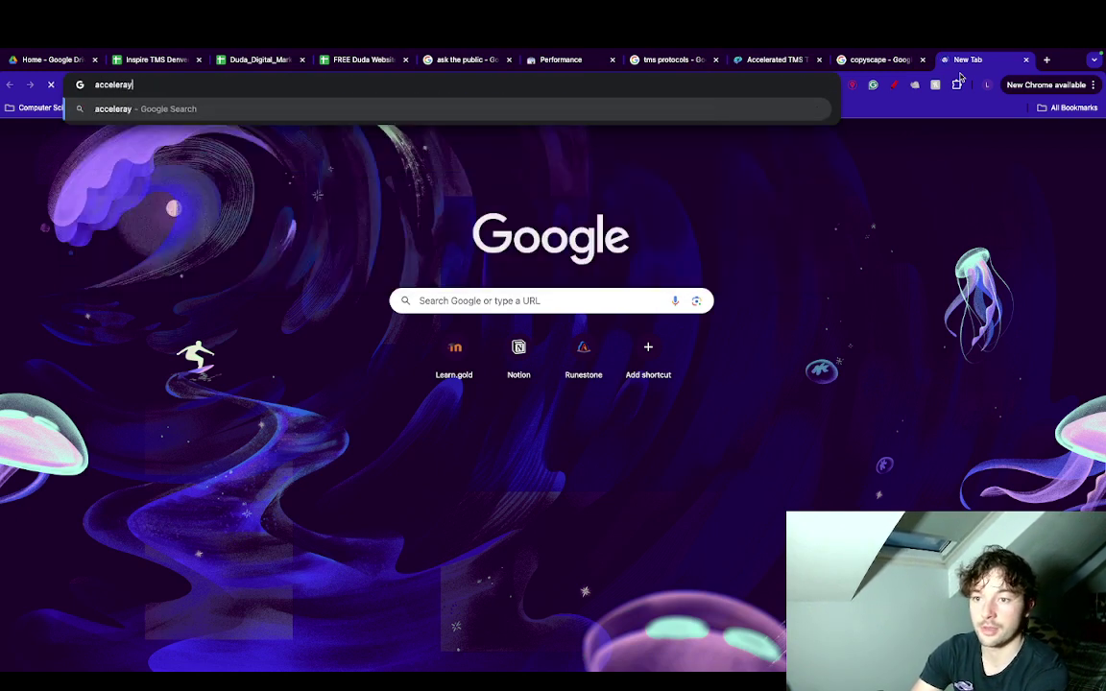
key("BackSpace")
type("ted ")
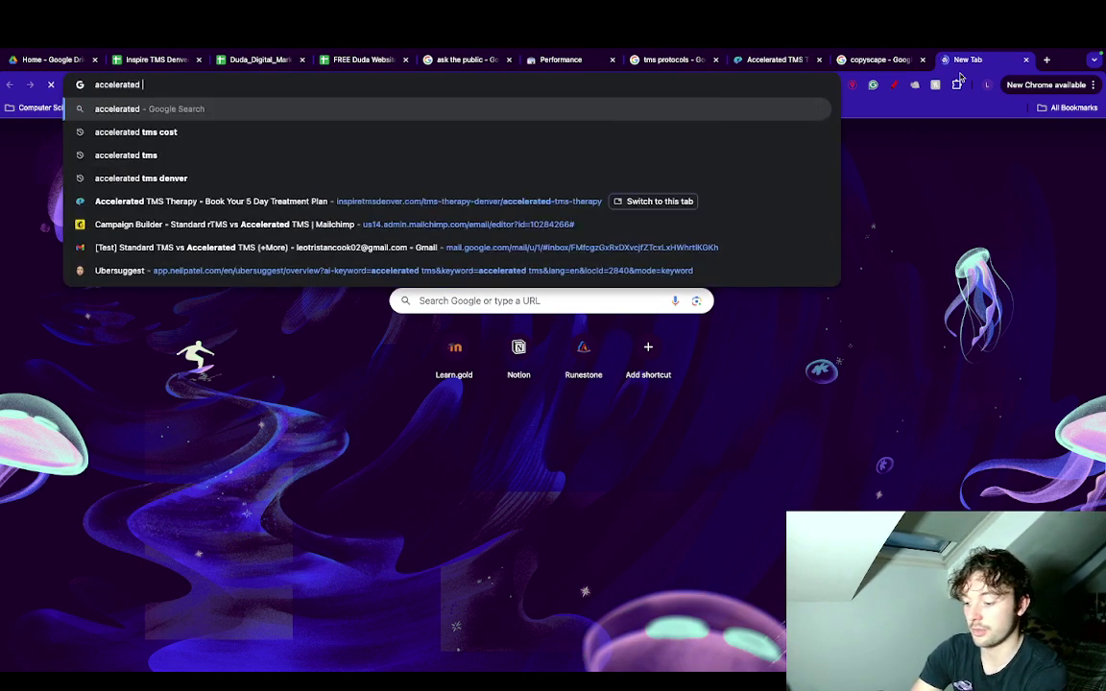
type("cost")
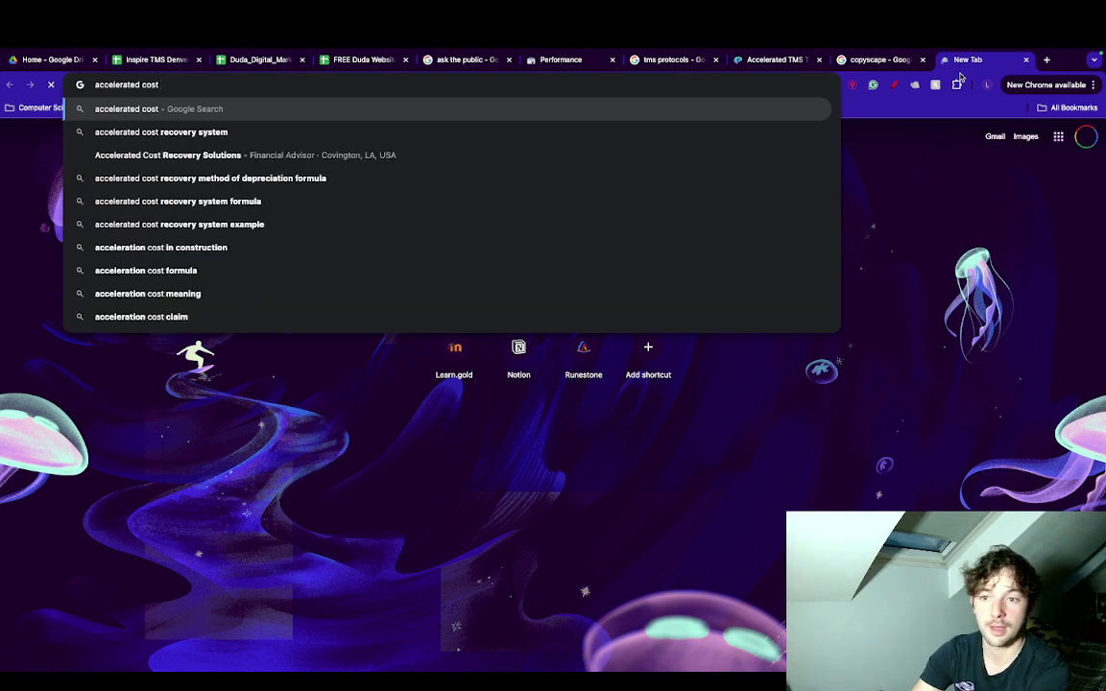
key("Return")
scroll(419, 284, "down", 3)
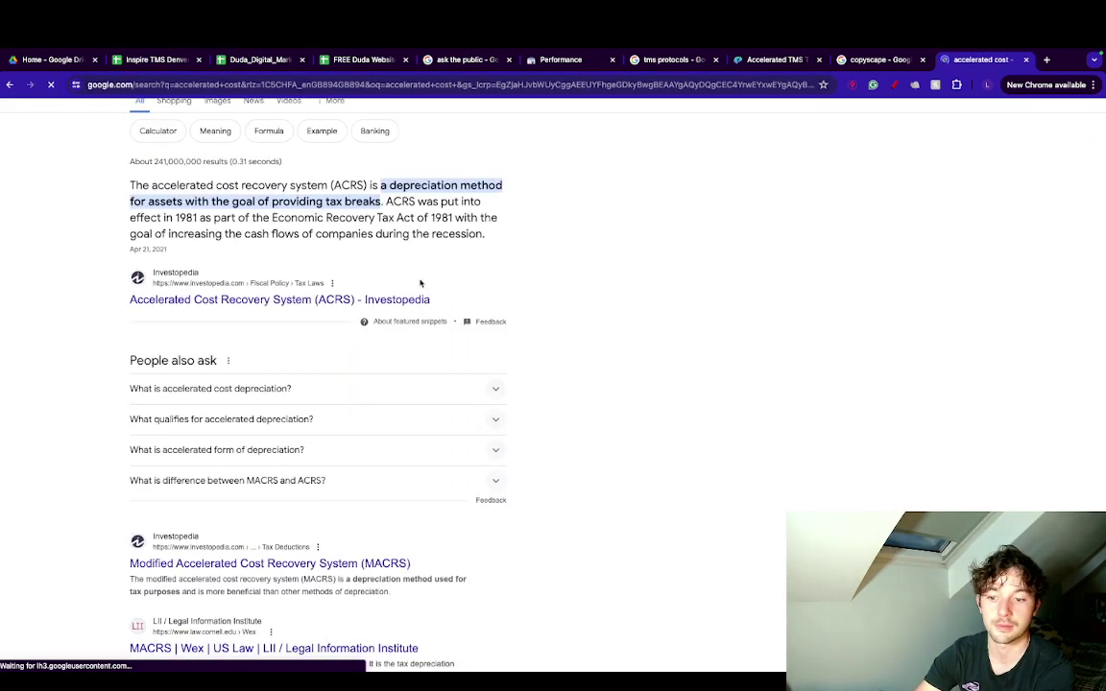
scroll(420, 285, "down", 10)
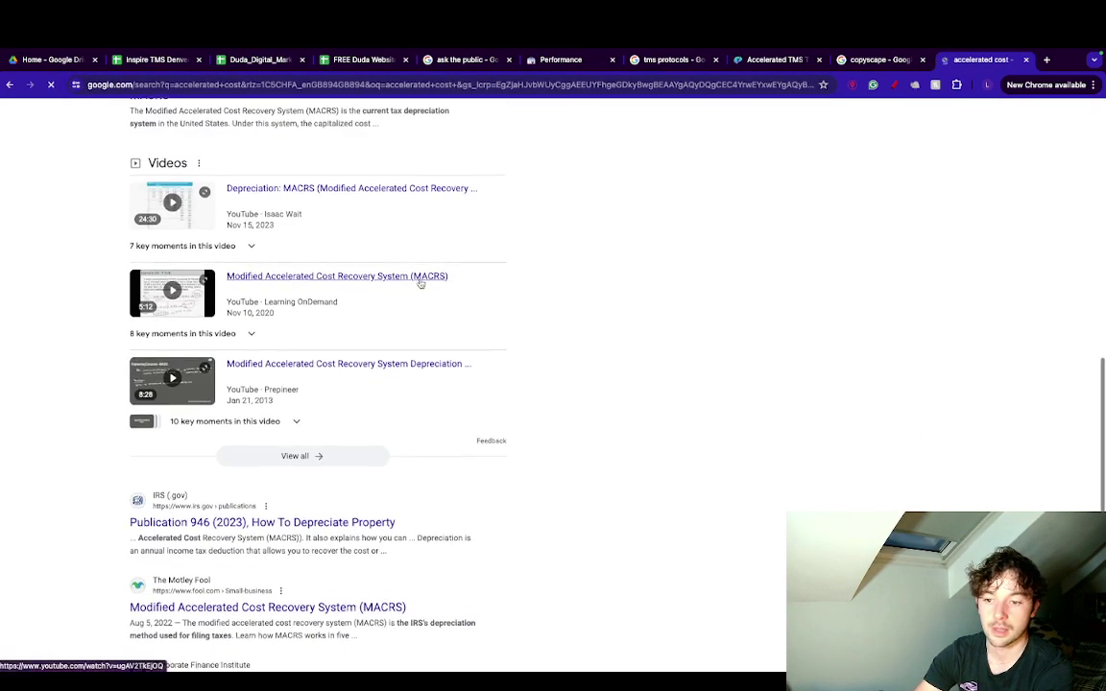
scroll(420, 285, "down", 3)
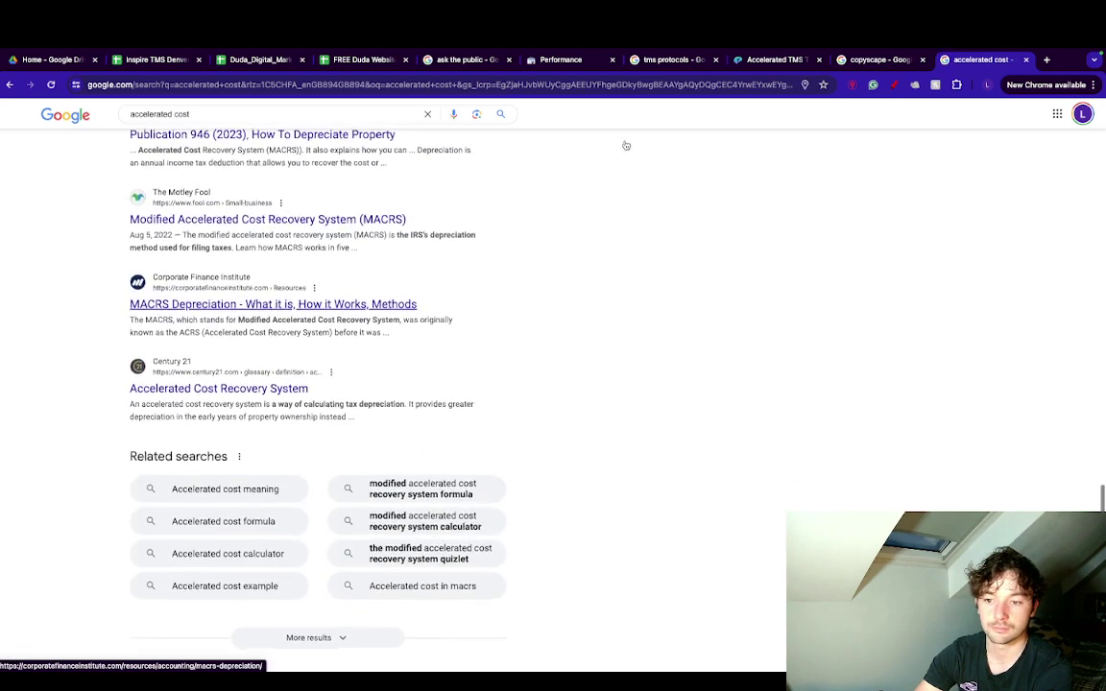
Refine the Google search to "accelerated tms cost".
left_click(853, 86)
left_click(173, 114)
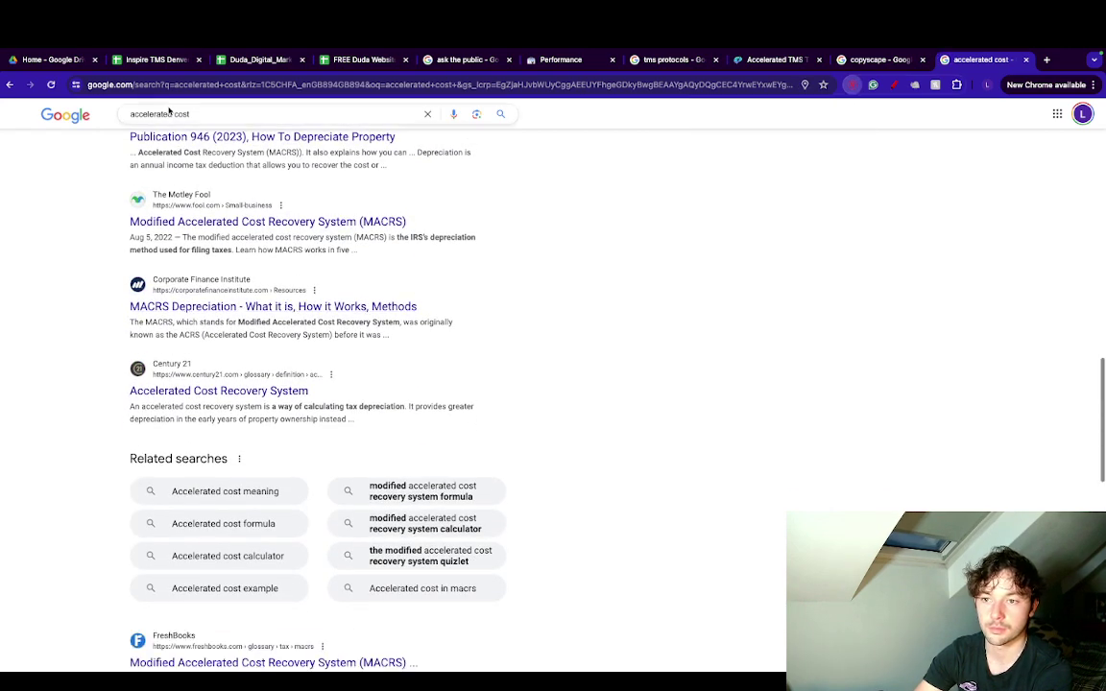
left_click(173, 114)
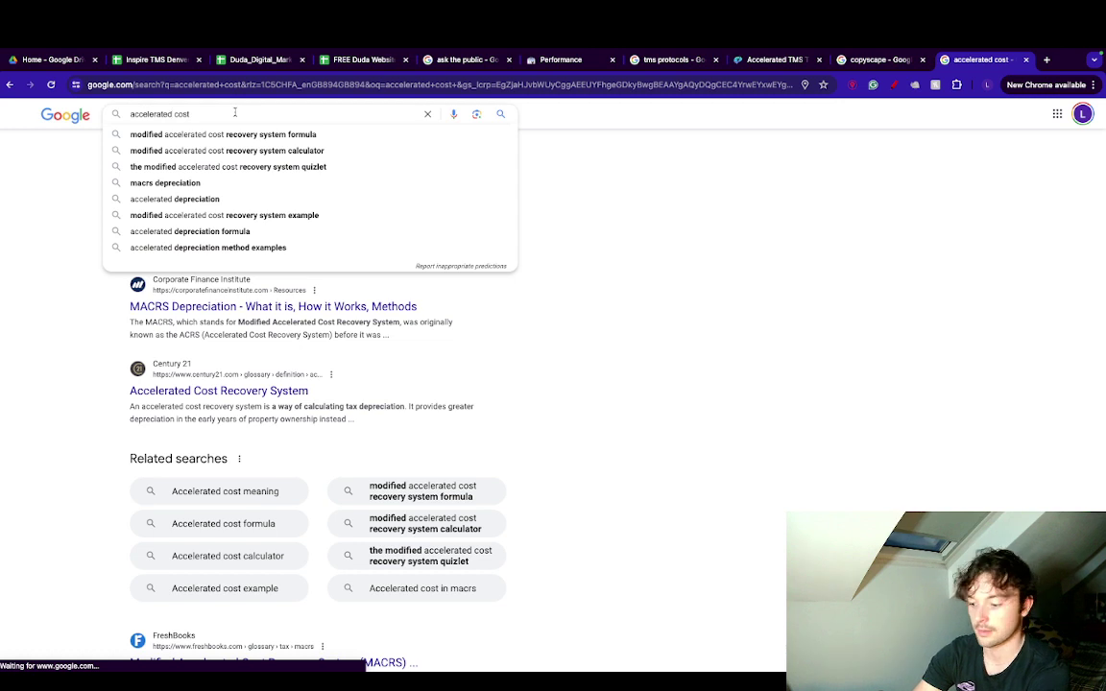
type("tms")
key("Return")
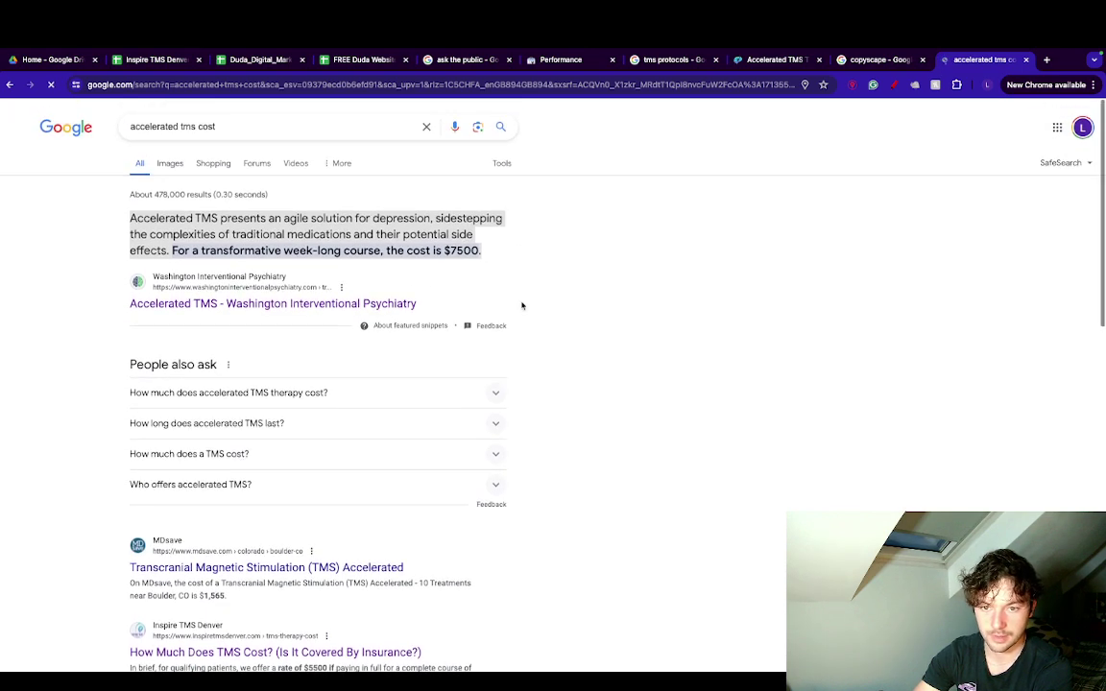
Highlight the "Accelerated TMS Therapy - Book Your 5 Day Treatment Plan" result while reviewing the listings, and close this search tab.
scroll(522, 305, "down", 1)
scroll(415, 384, "down", 2)
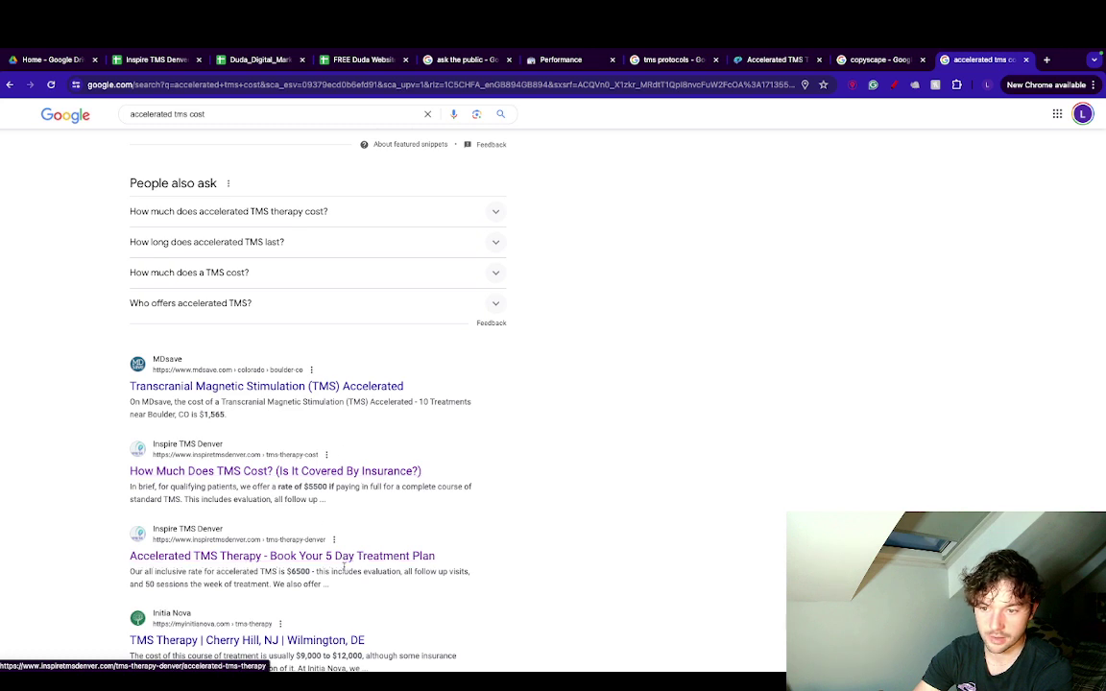
scroll(344, 566, "down", 1)
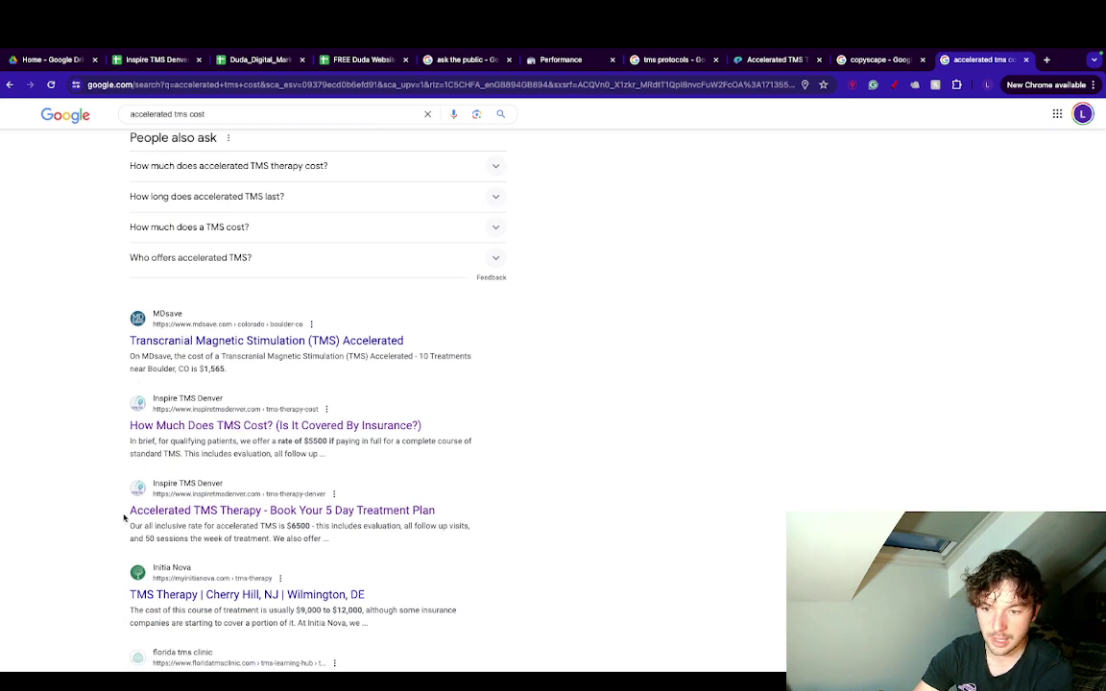
left_click_drag(123, 518, 452, 511)
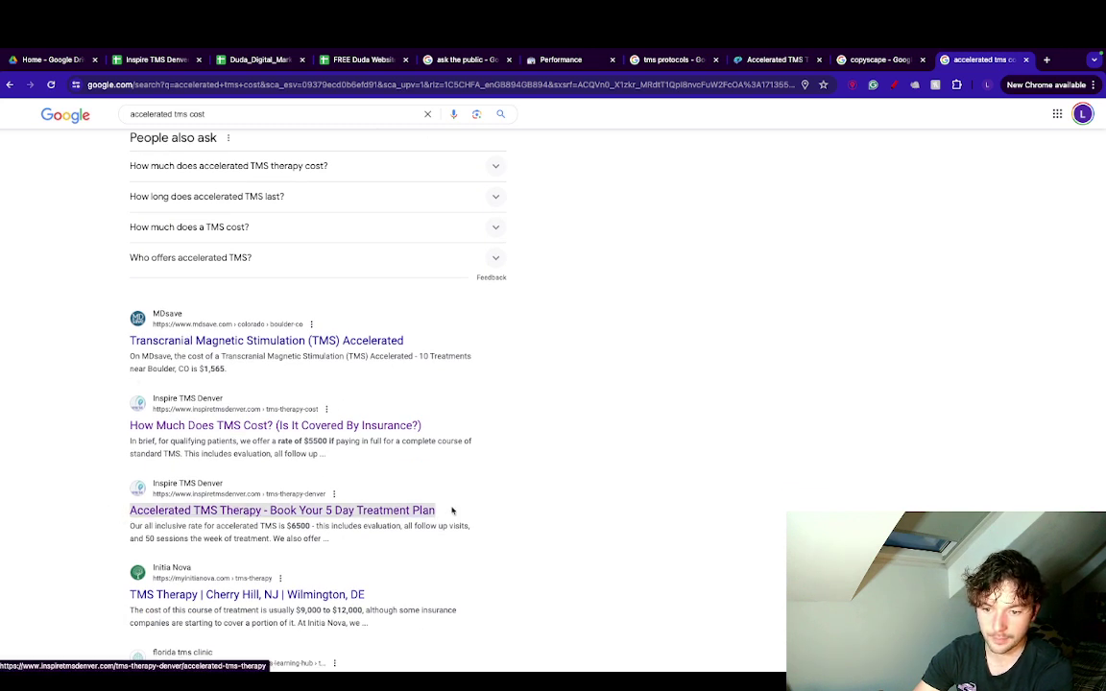
double_click(302, 526)
scroll(533, 366, "up", 1)
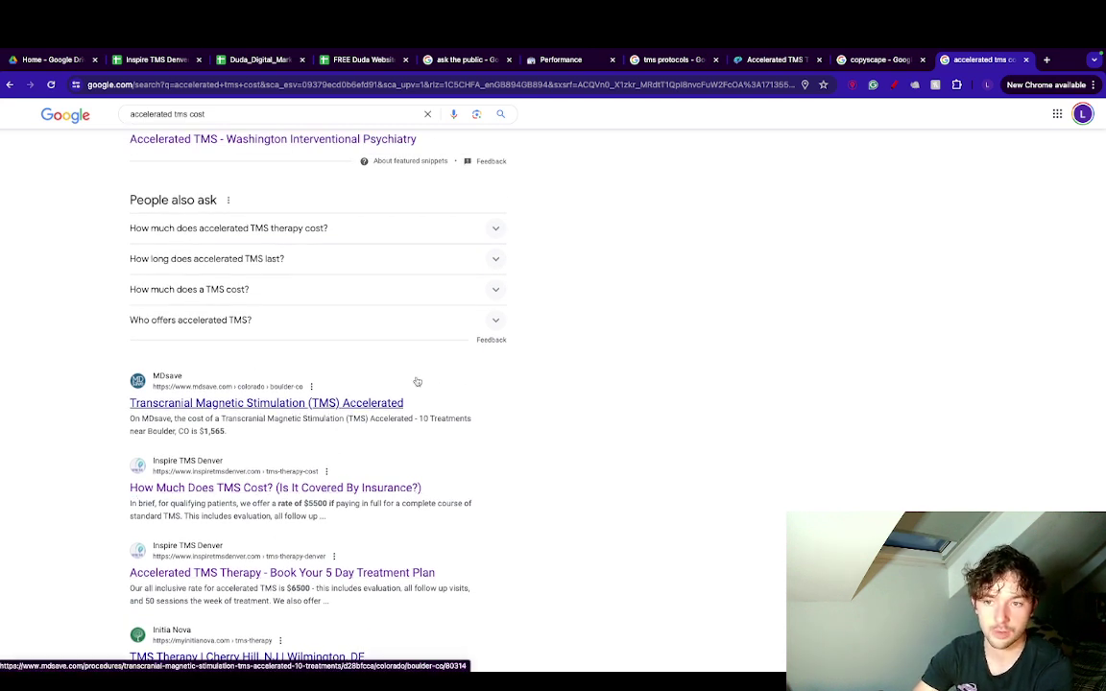
scroll(558, 267, "up", 3)
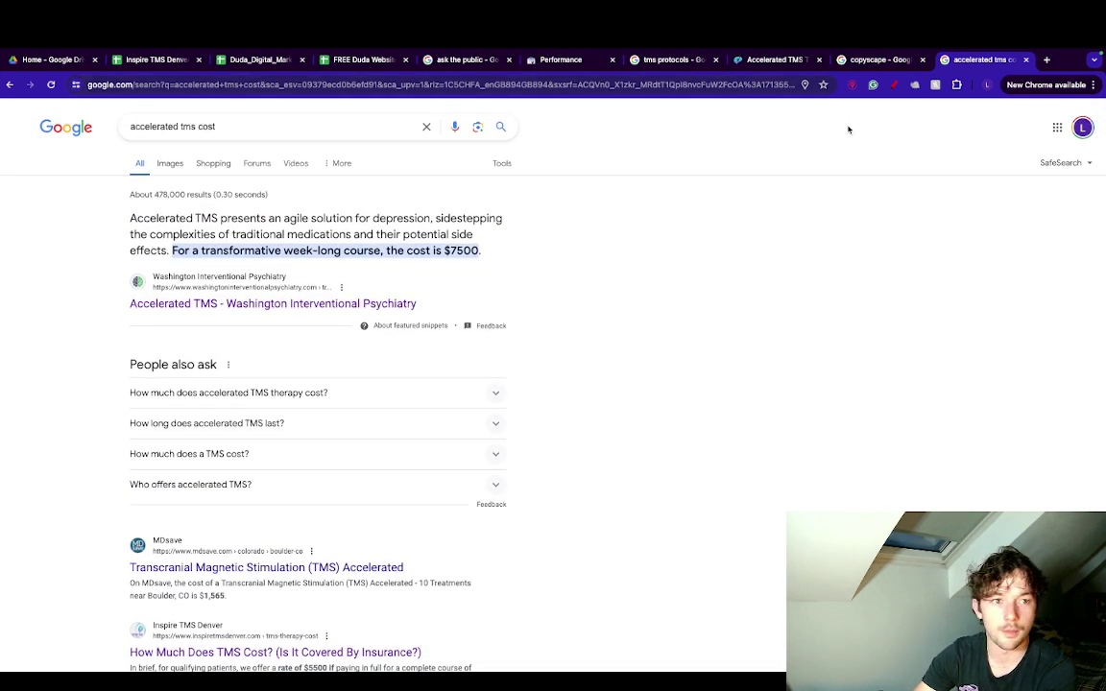
left_click(1025, 60)
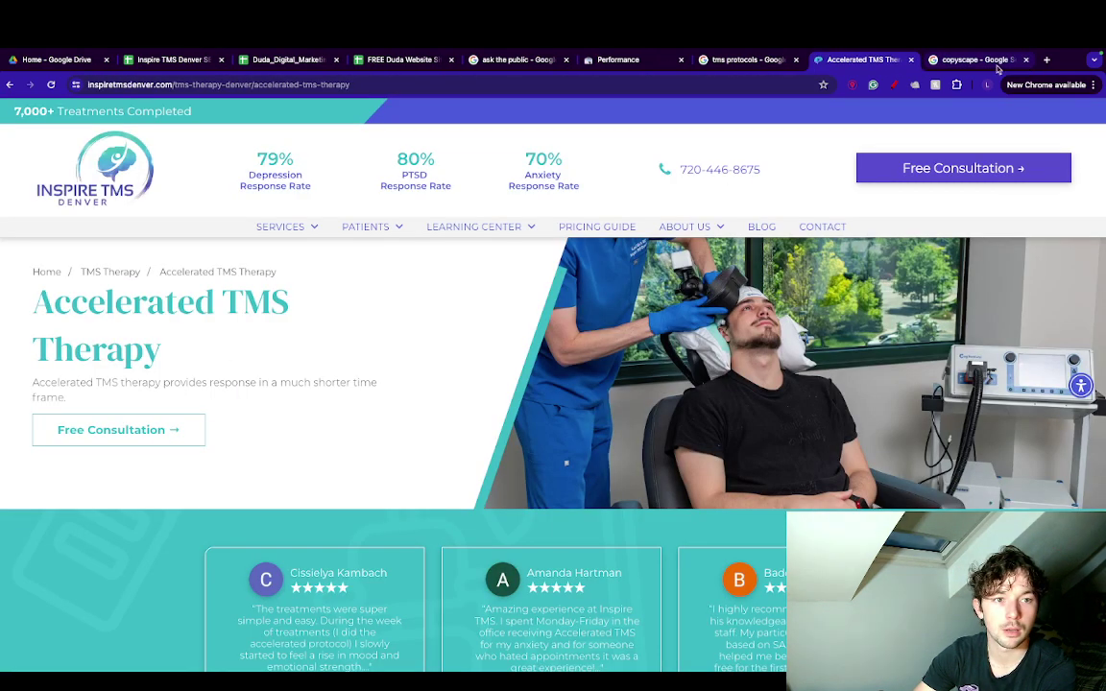
Search Google for "accelerated tms denver" in the tab holding the copyscape results.
key("ctrl+Tab")
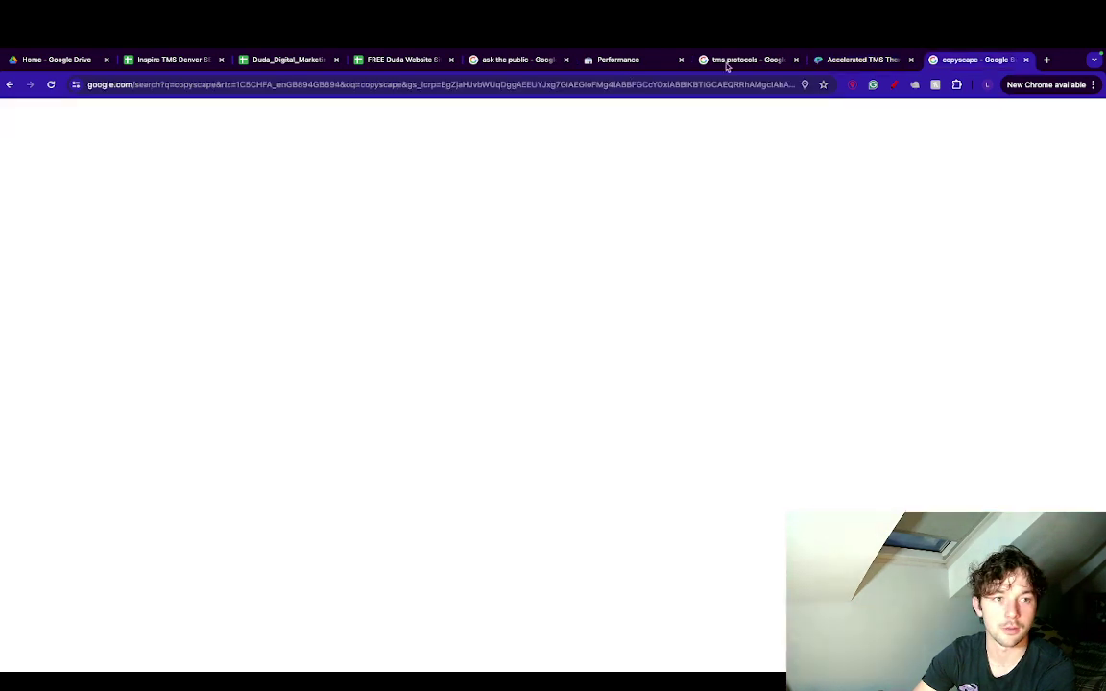
left_click(651, 86)
type("z")
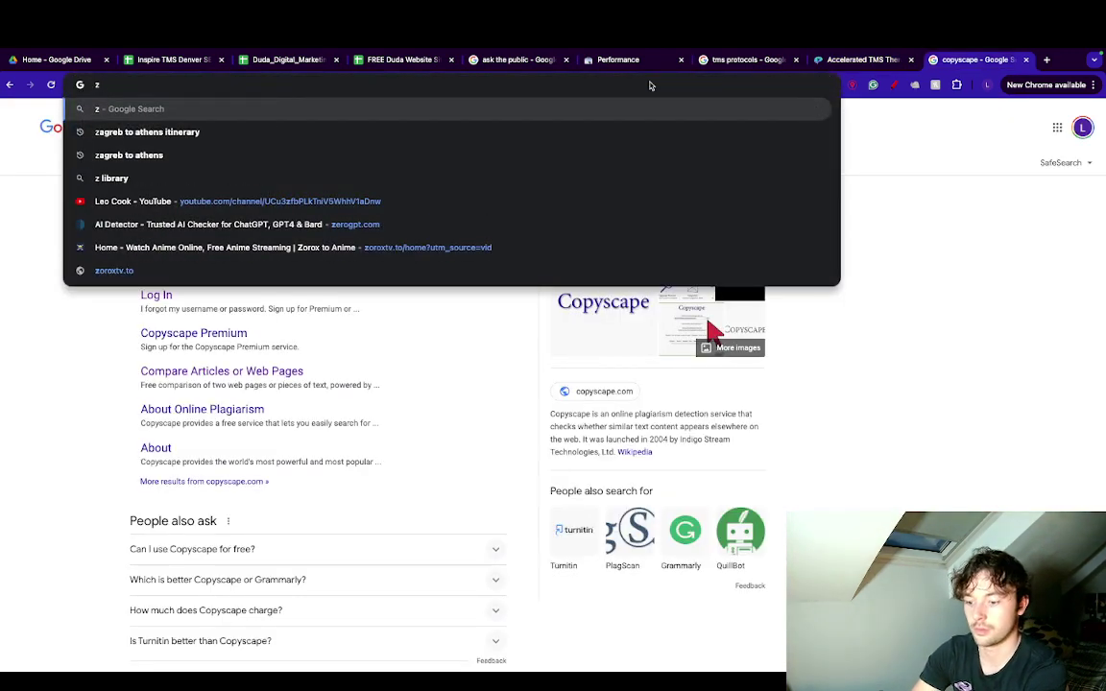
key("BackSpace")
type("acc")
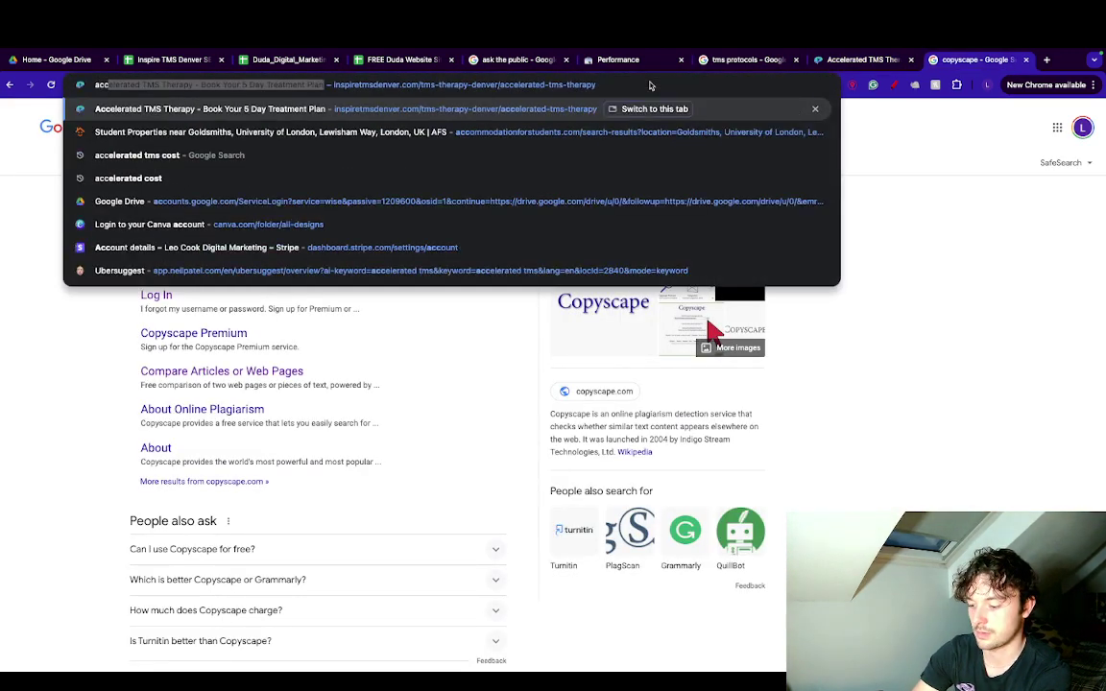
type("elerated tms")
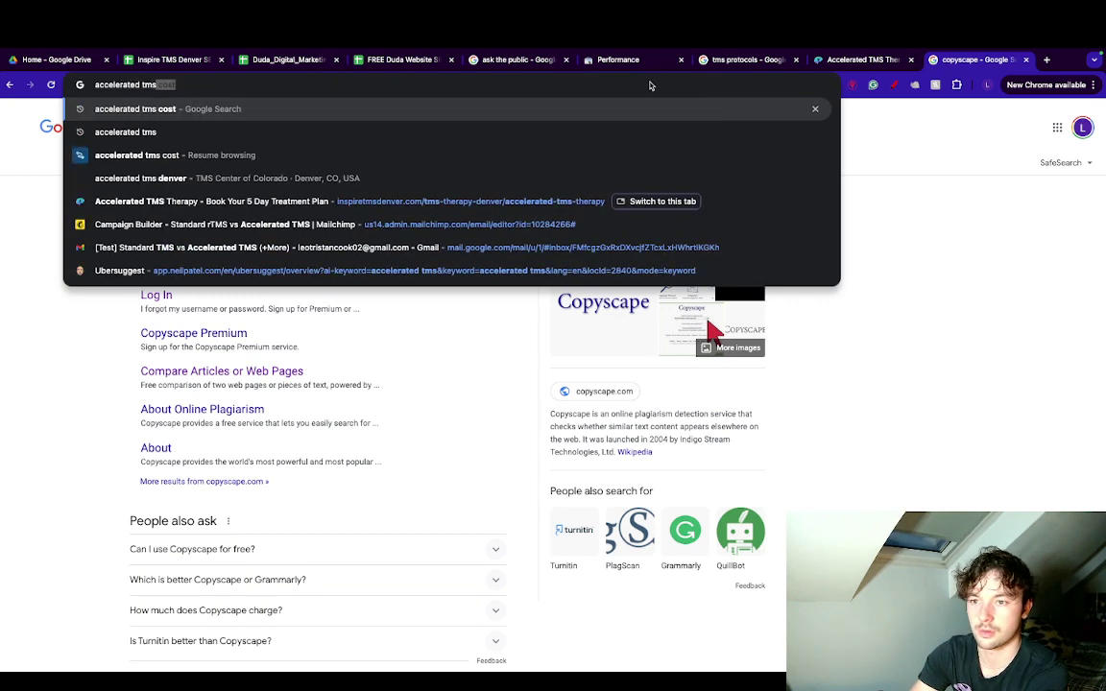
type(" c")
key("BackSpace")
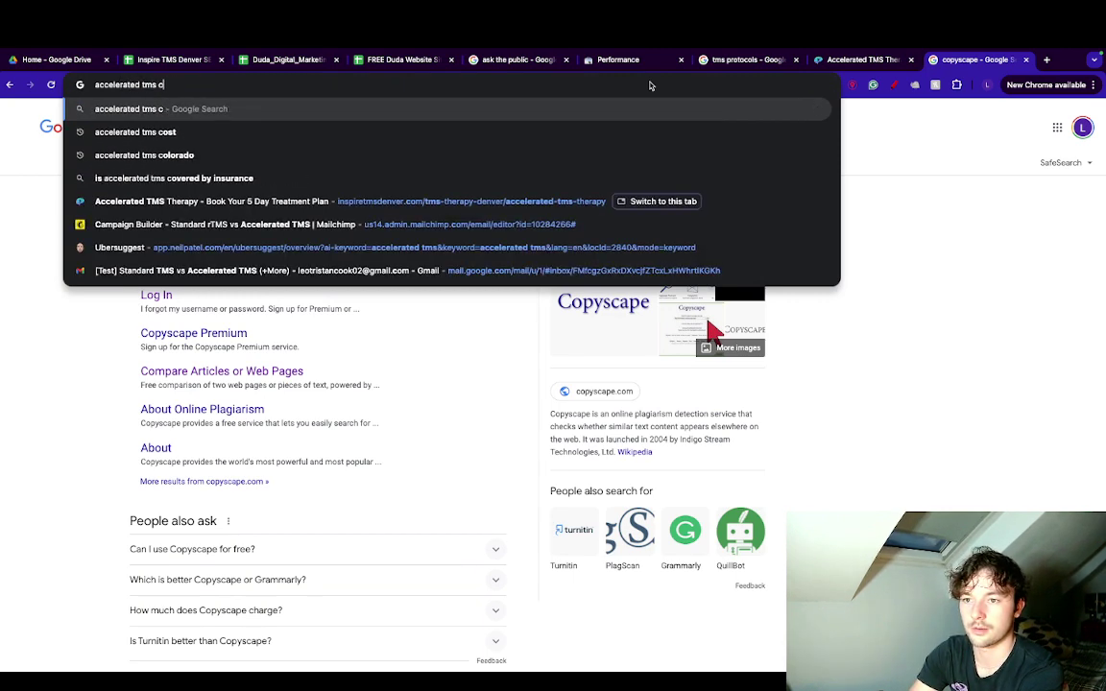
key("BackSpace")
type("denver")
key("Return")
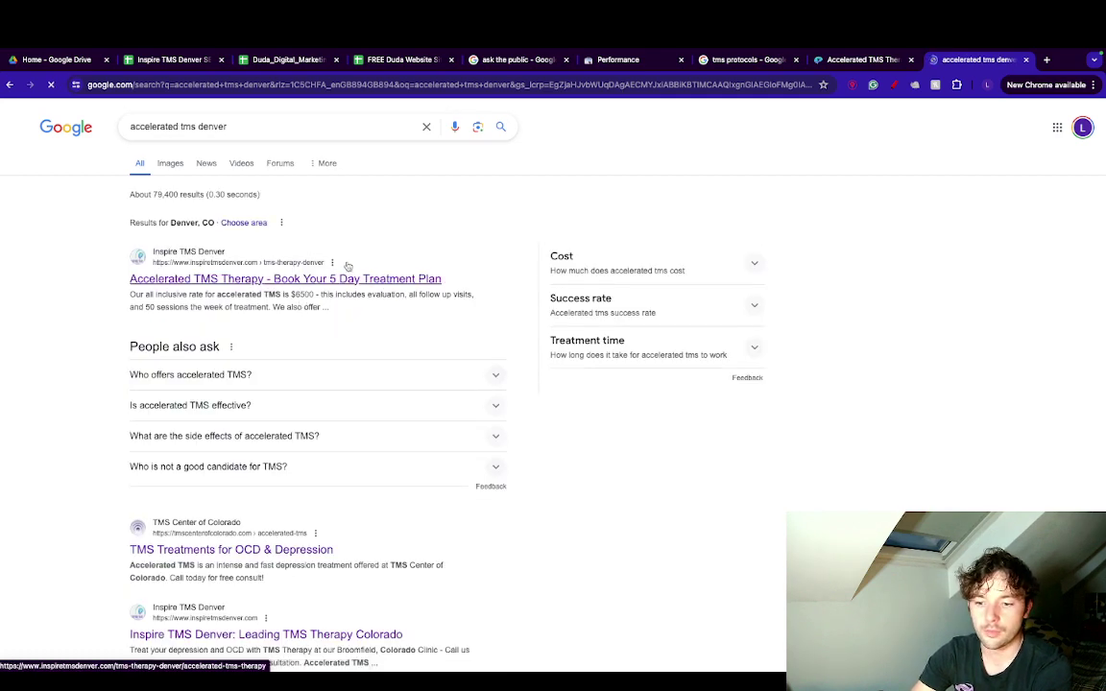
Review where Inspire TMS Denver ranks in the "accelerated tms denver" results and close that tab.
scroll(346, 264, "down", 2)
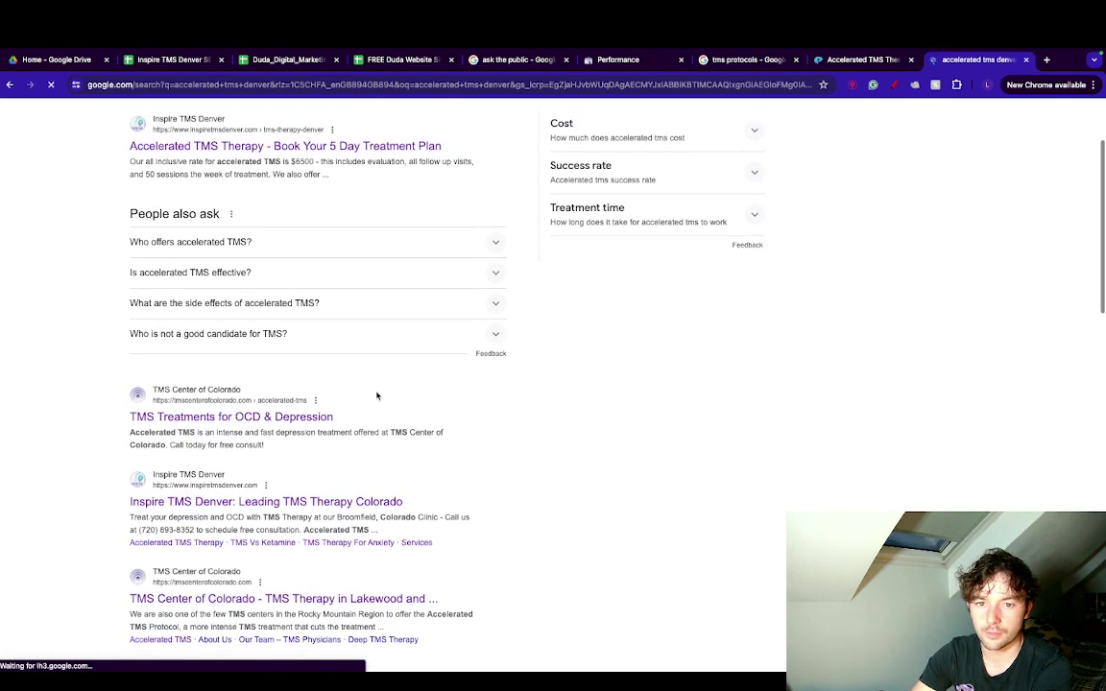
scroll(370, 384, "up", 2)
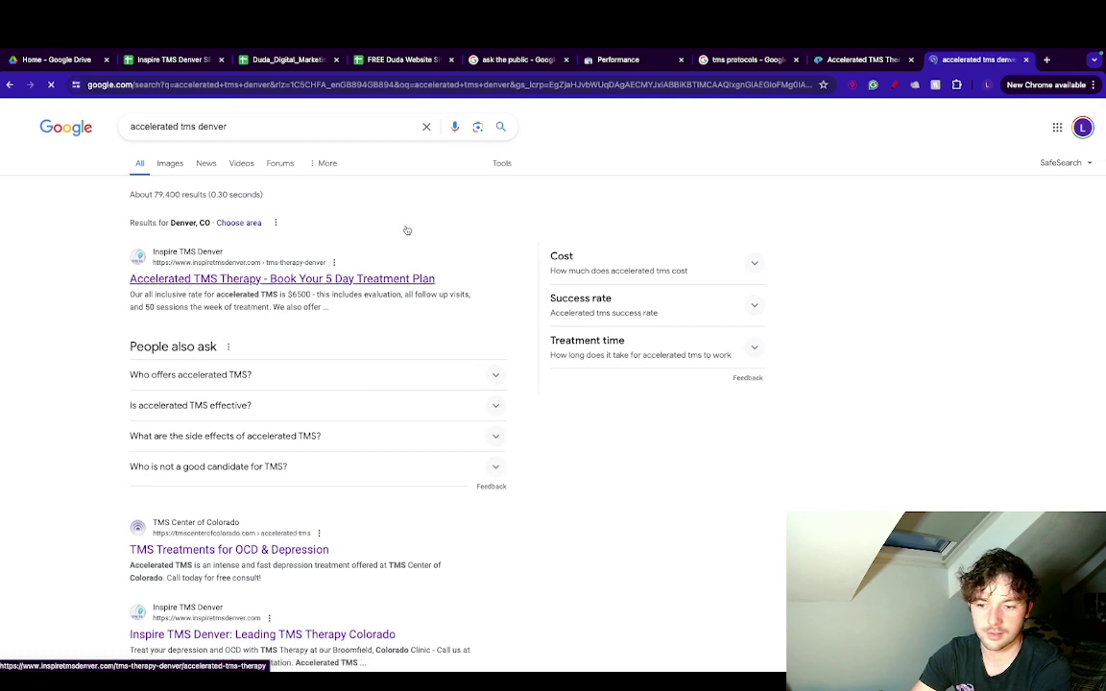
left_click(1025, 59)
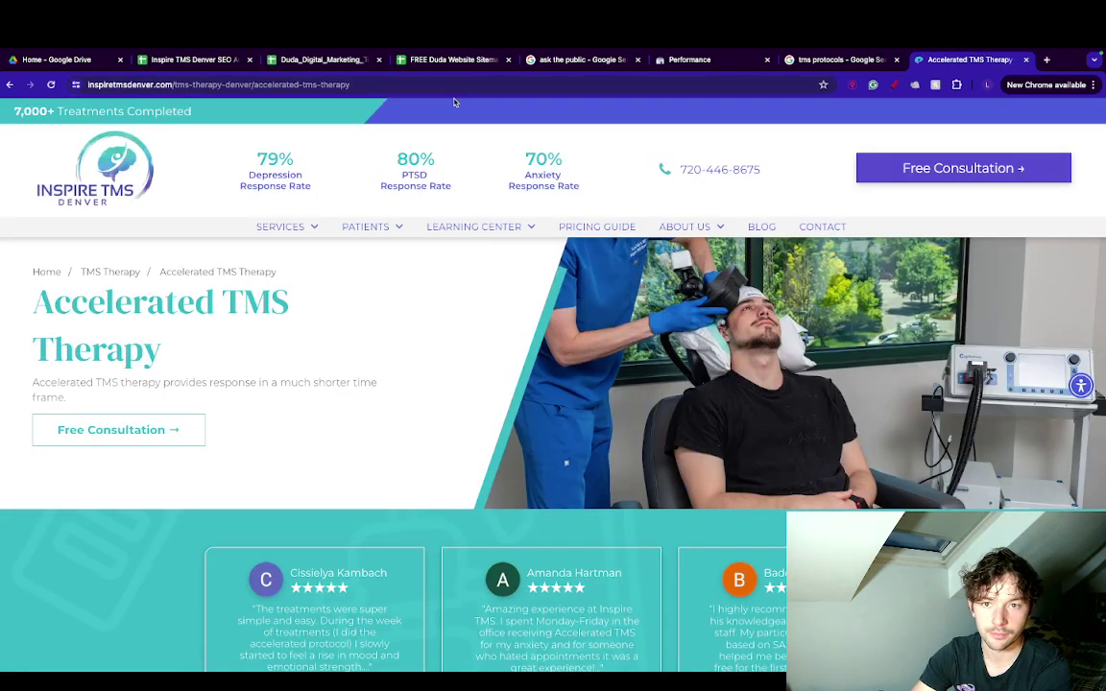
Review the hero banner and Google testimonials on the Accelerated TMS Therapy page, highlighting the first two reviews.
scroll(381, 331, "down", 1)
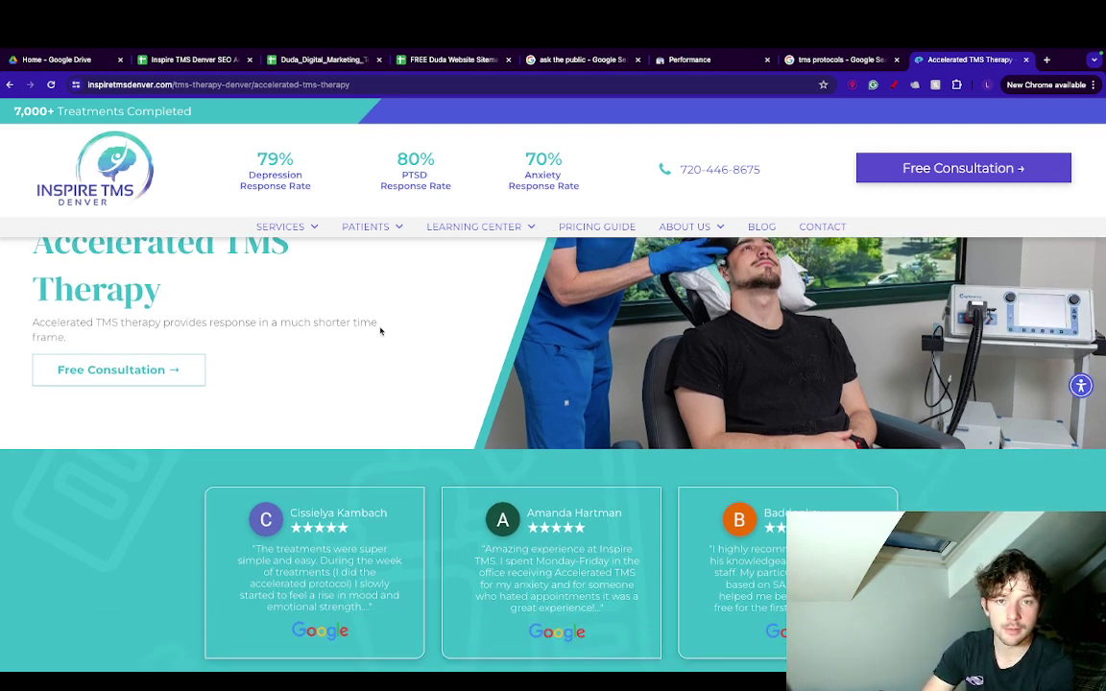
scroll(381, 332, "up", 1)
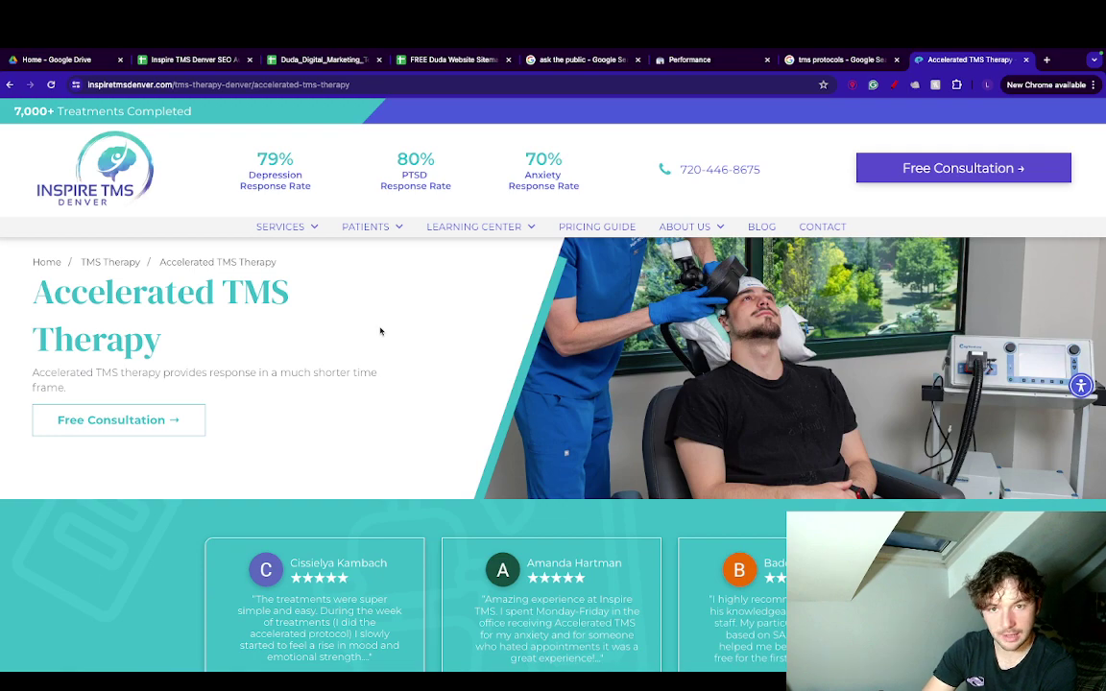
scroll(380, 331, "down", 2)
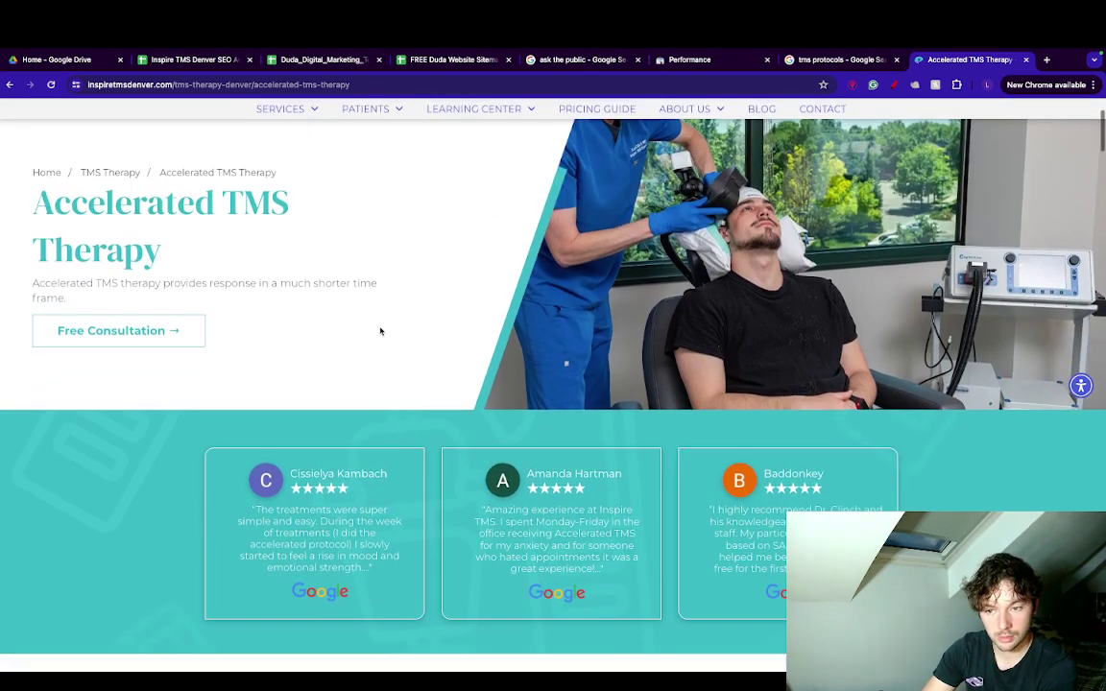
scroll(380, 332, "down", 2)
scroll(380, 331, "up", 5)
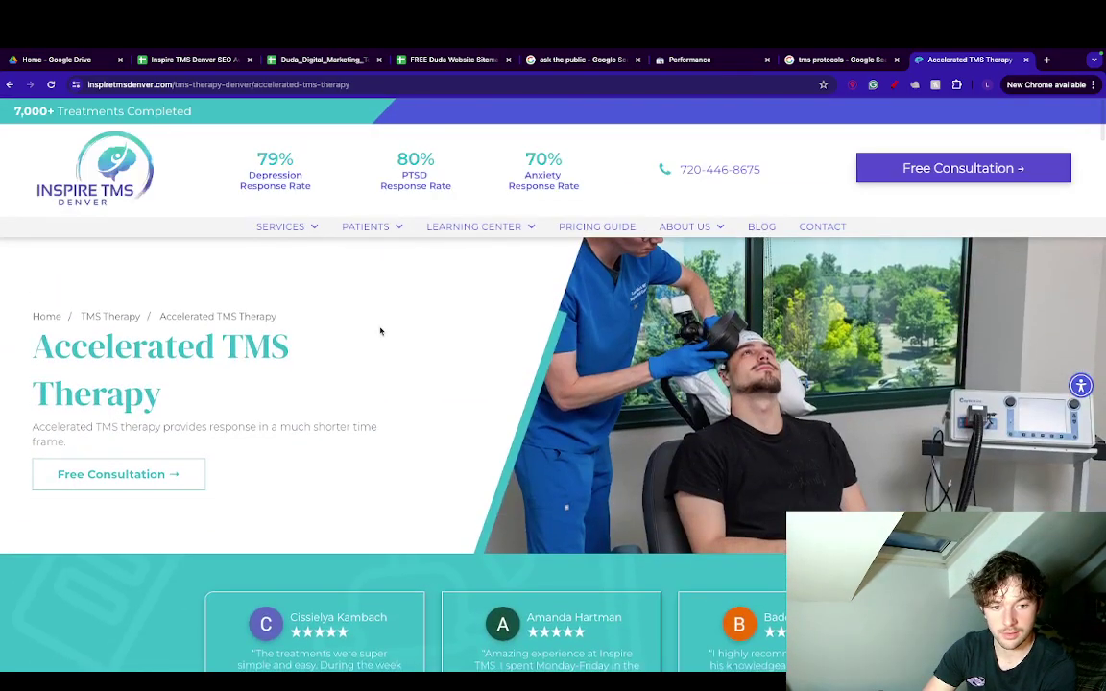
scroll(380, 331, "down", 5)
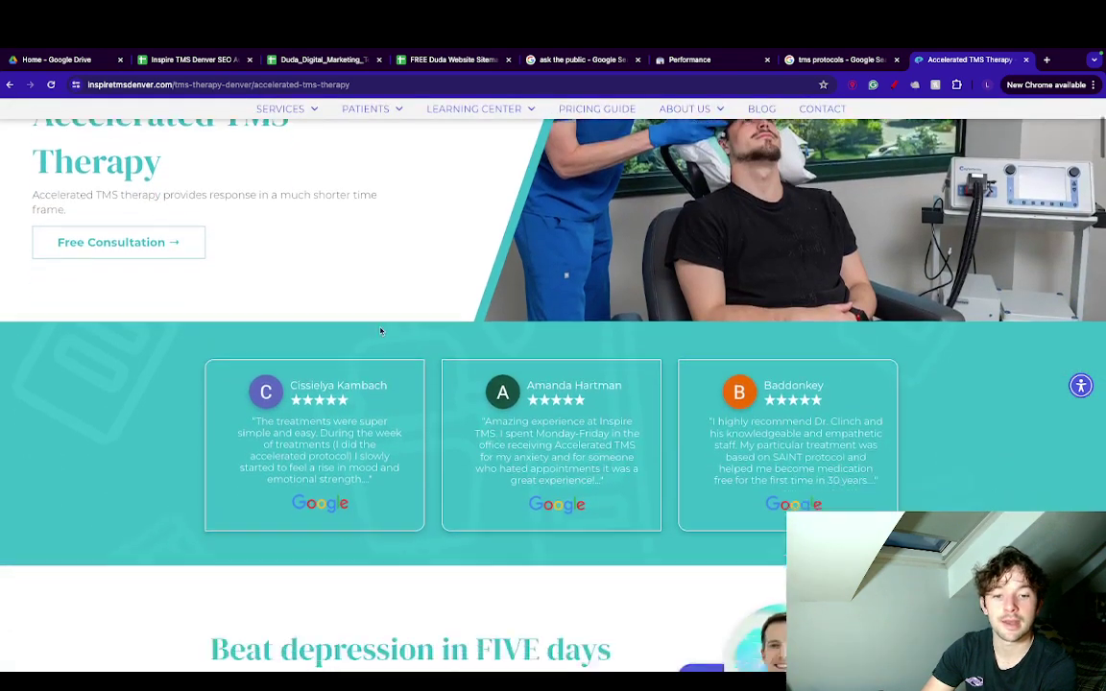
scroll(381, 333, "down", 1)
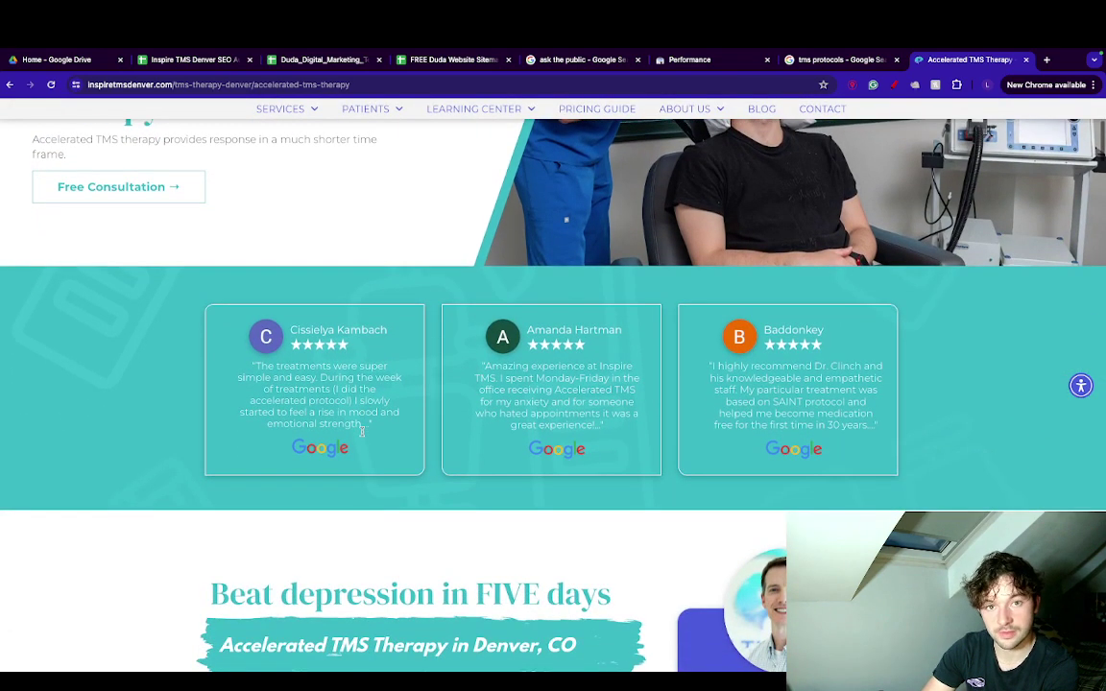
scroll(362, 432, "down", 1)
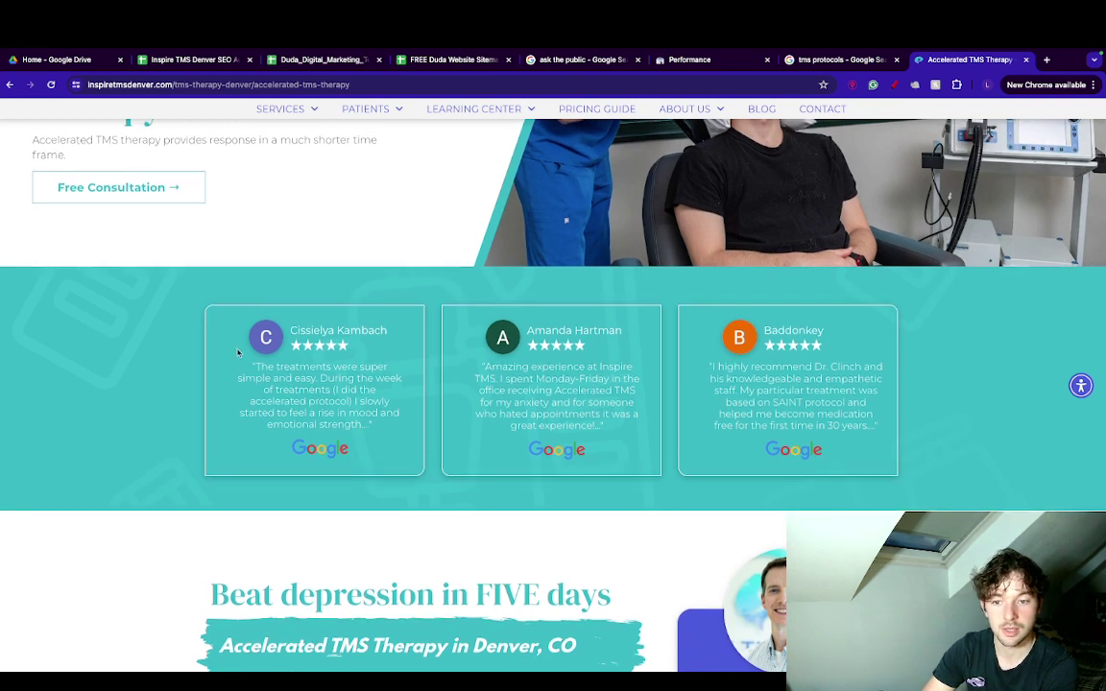
left_click_drag(192, 306, 481, 423)
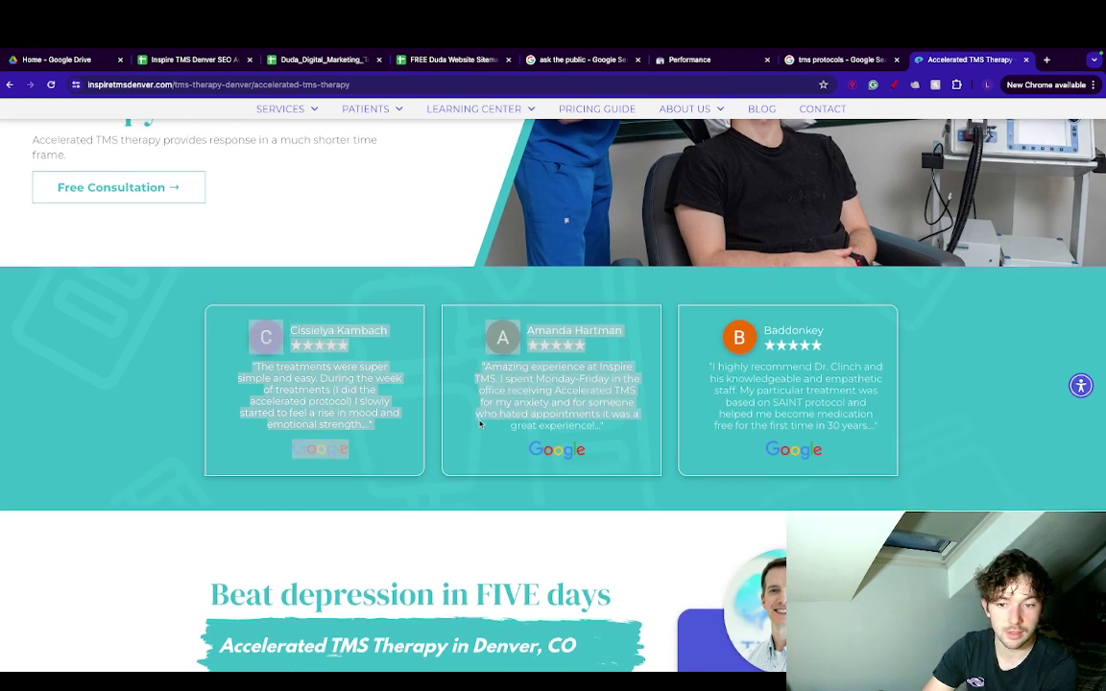
left_click(497, 305)
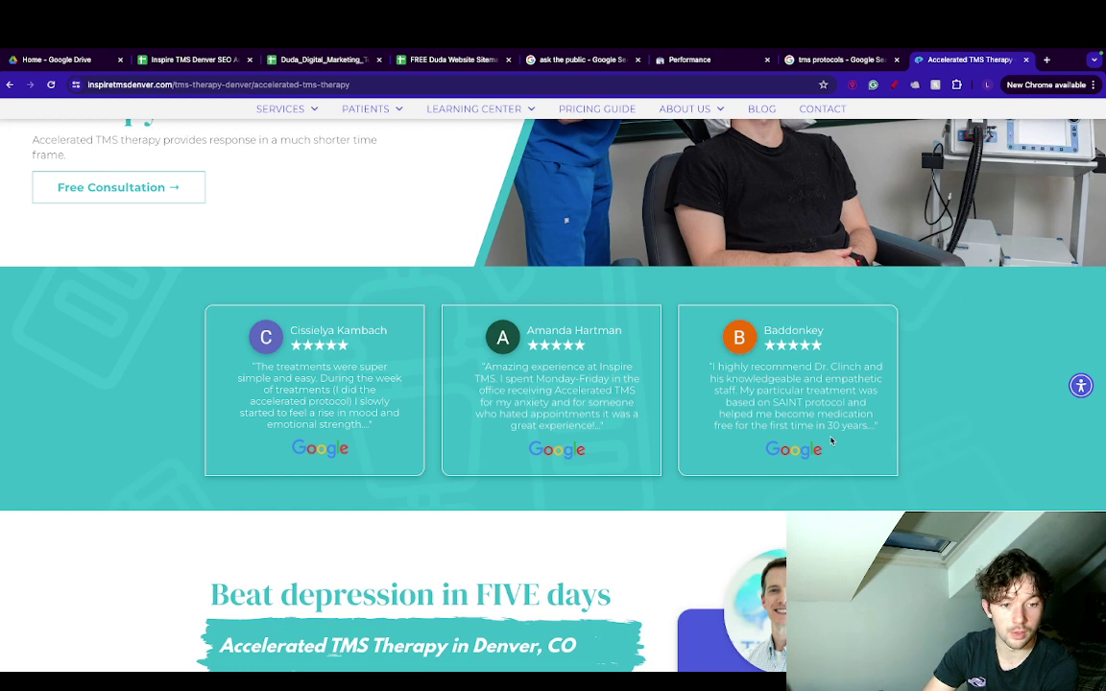
Read through the Accelerated TMS Therapy page content, including the treatment explanation and the accelerated versus standard TMS comparison table.
scroll(831, 441, "down", 1)
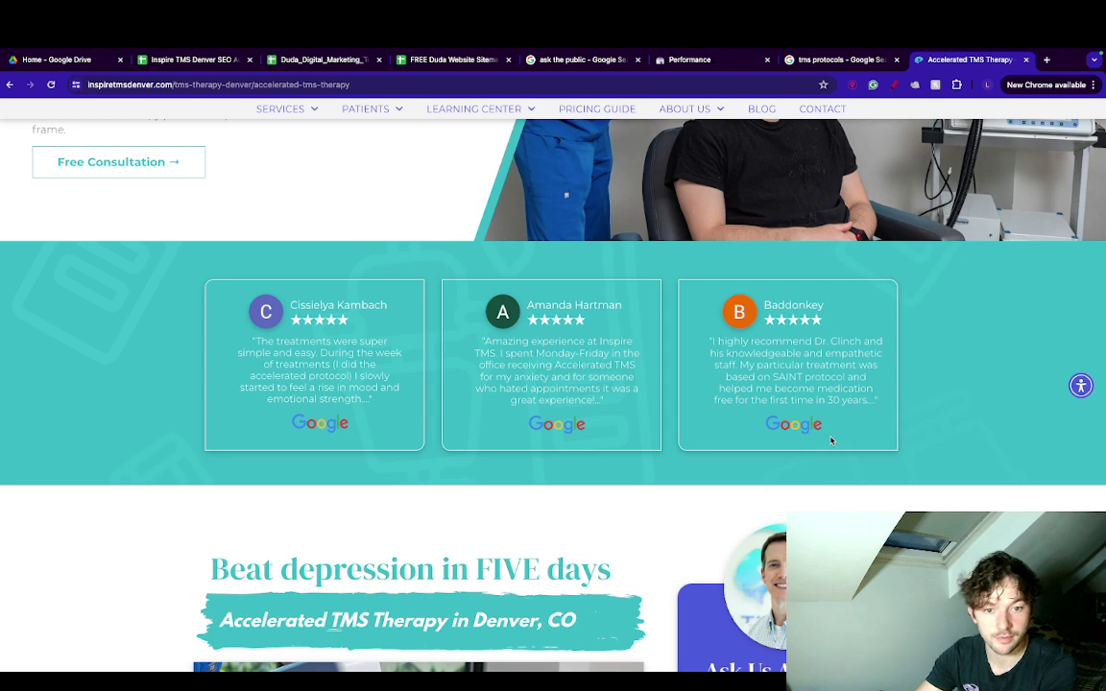
scroll(831, 440, "down", 1)
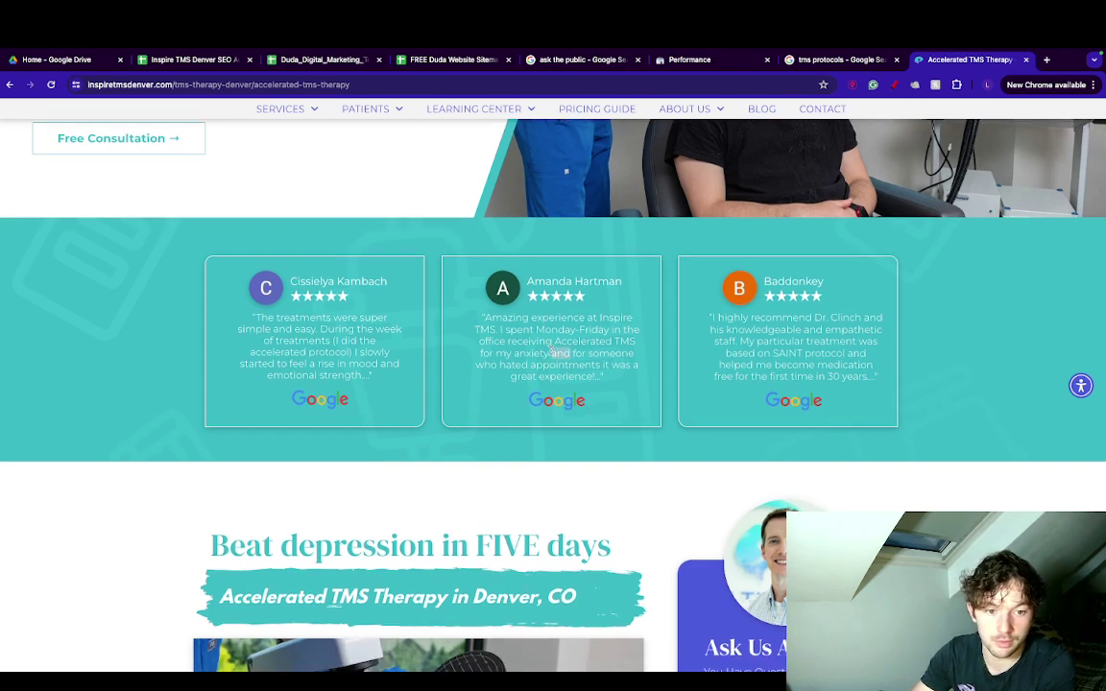
scroll(550, 350, "down", 3)
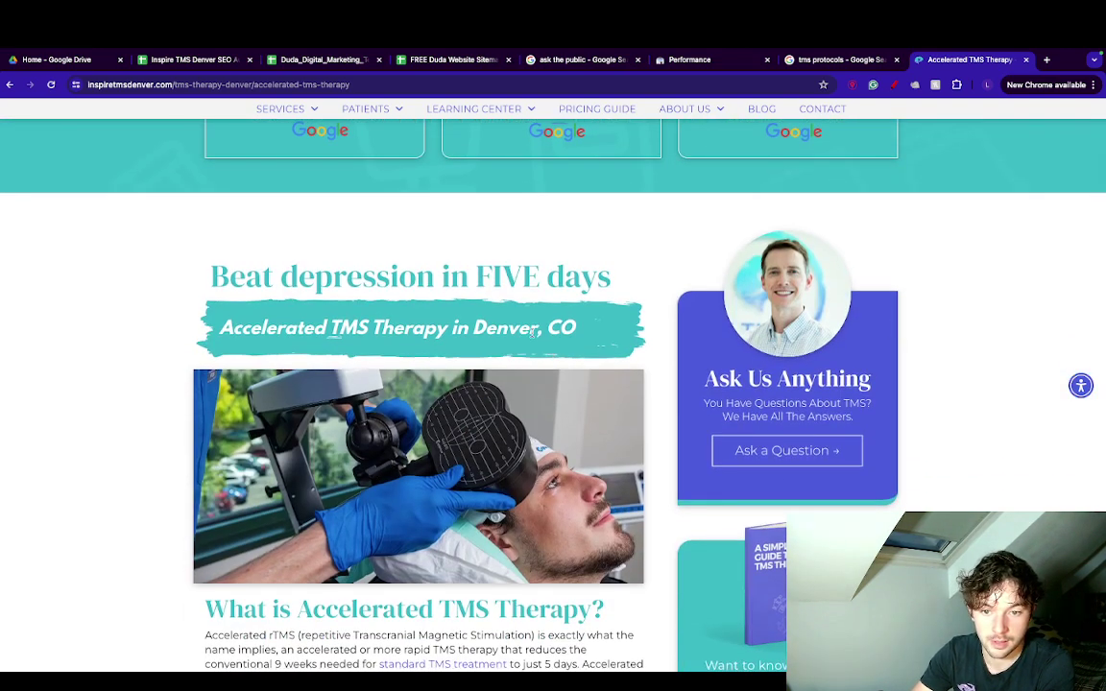
scroll(533, 331, "down", 3)
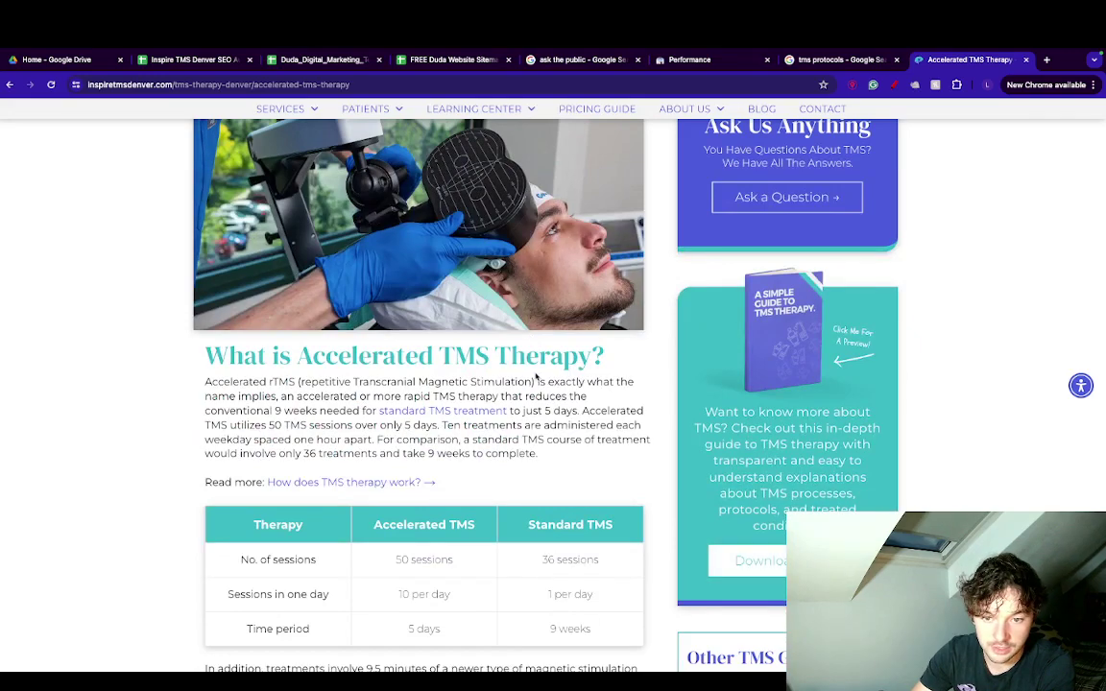
scroll(538, 370, "down", 1)
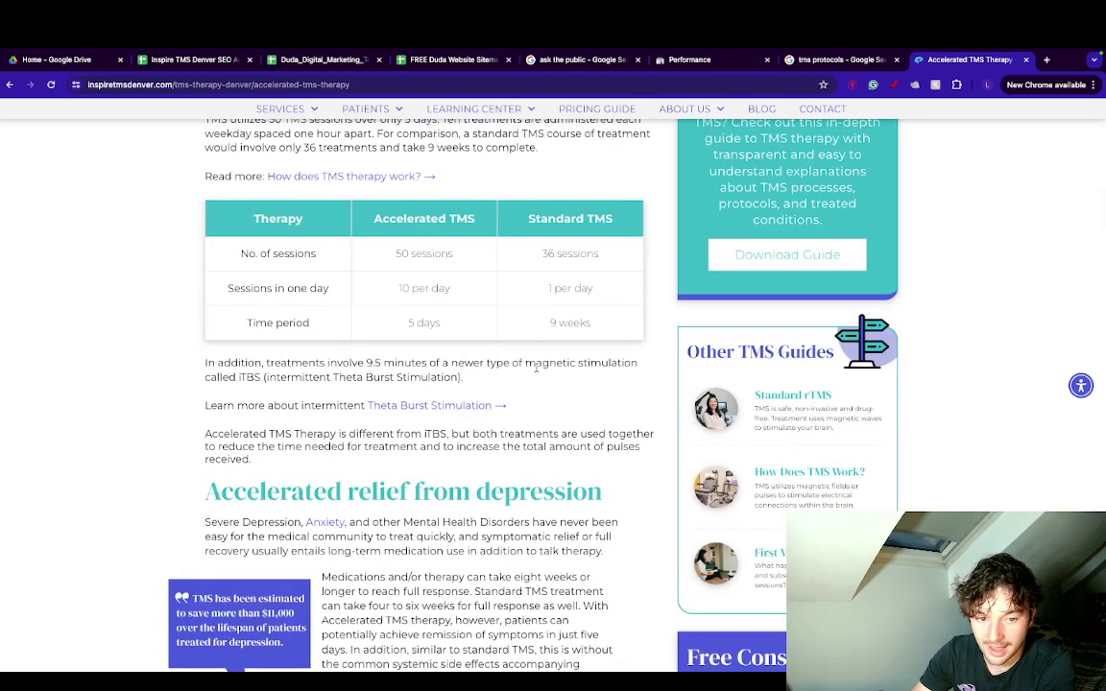
scroll(535, 368, "up", 5)
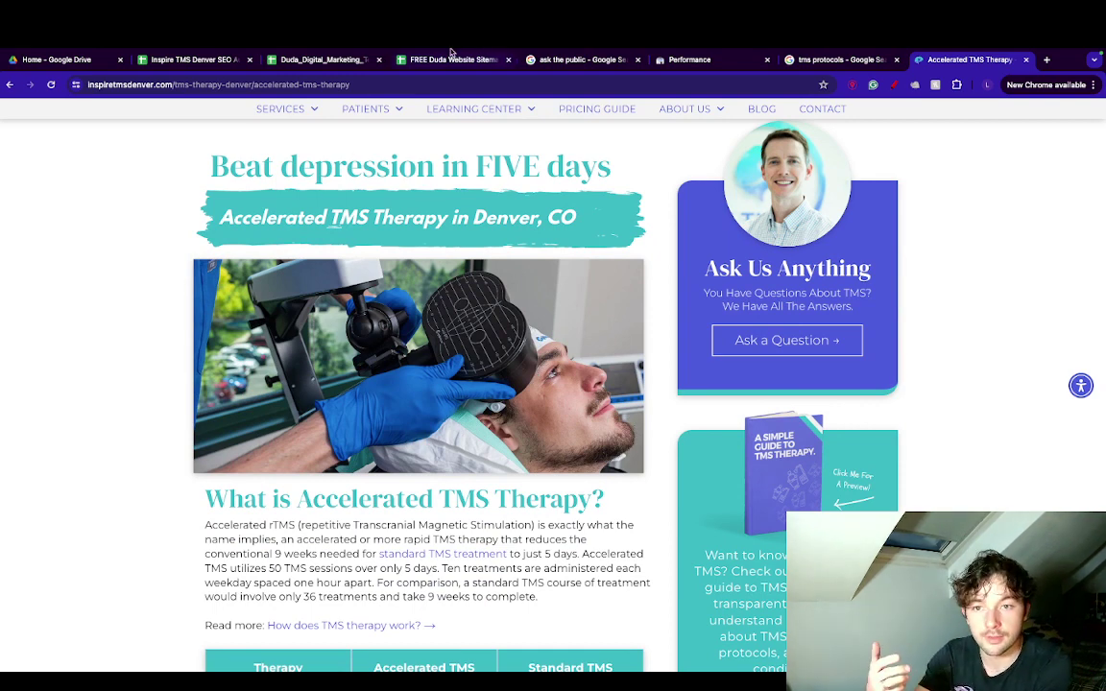
Open the Duda Checklist sheet in Duda_Digital_Marketing_Template V2 and review the Conversion Rate Optimisation items up to Video Testimonials.
left_click(417, 58)
left_click(339, 60)
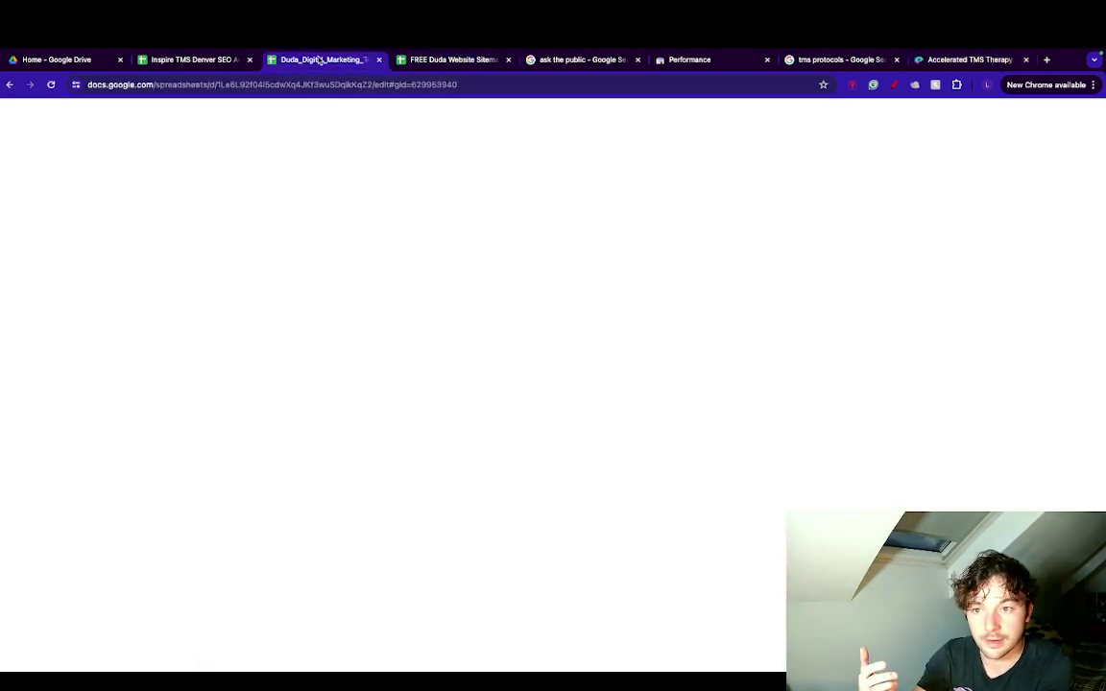
left_click(106, 664)
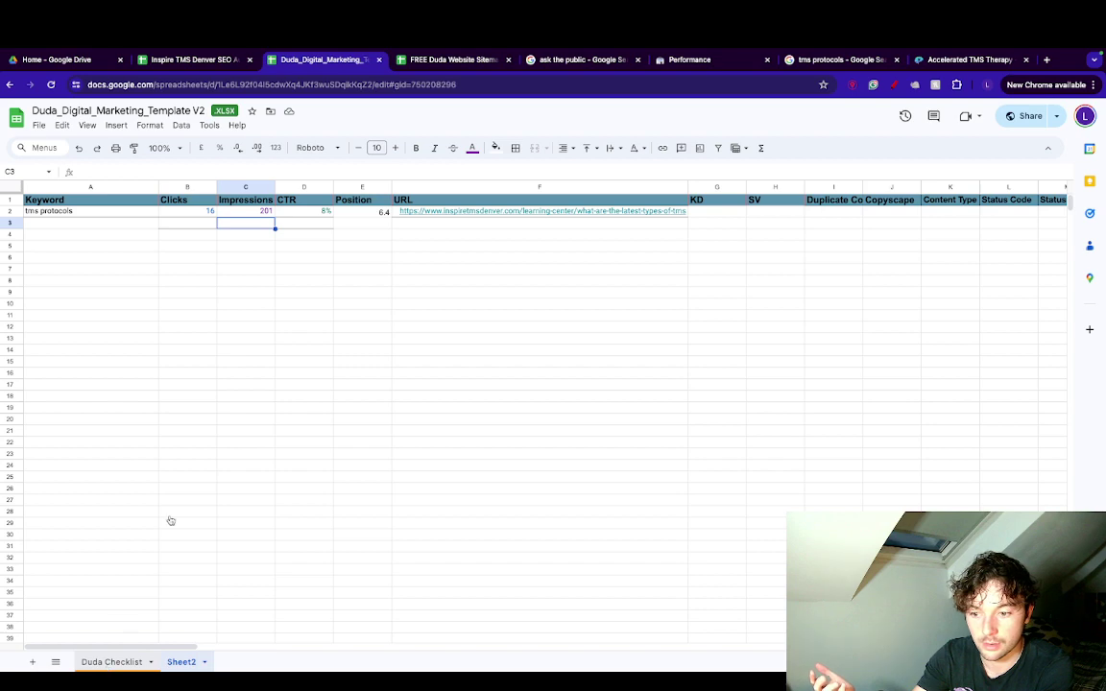
scroll(171, 520, "down", 5)
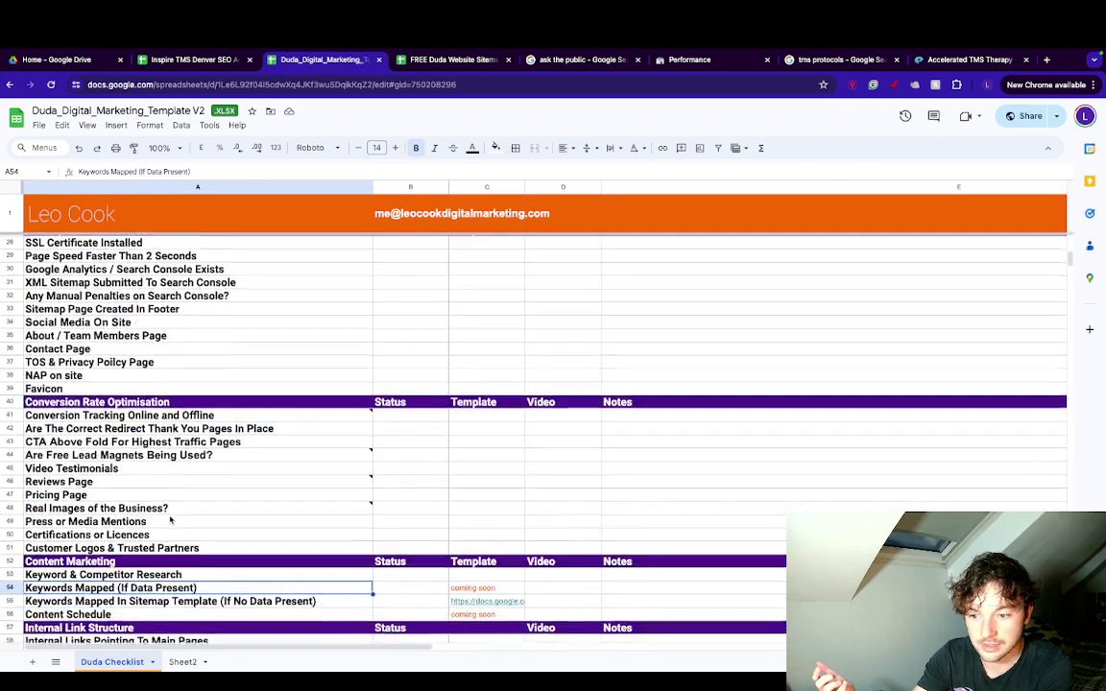
left_click(143, 417)
left_click(153, 454)
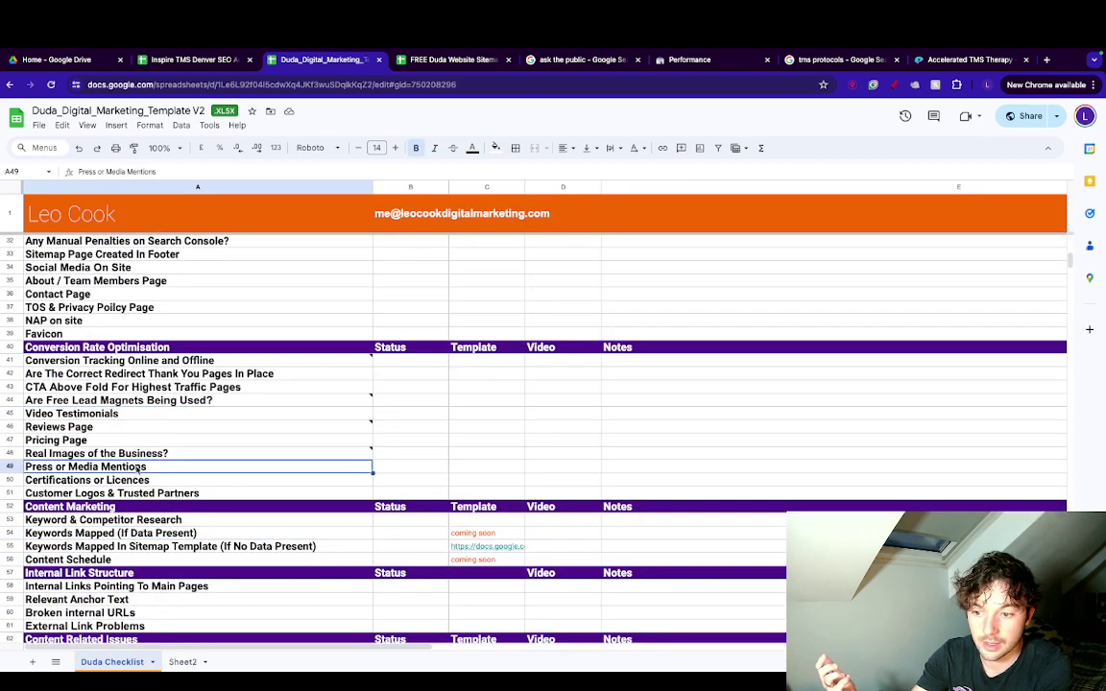
left_click(163, 442)
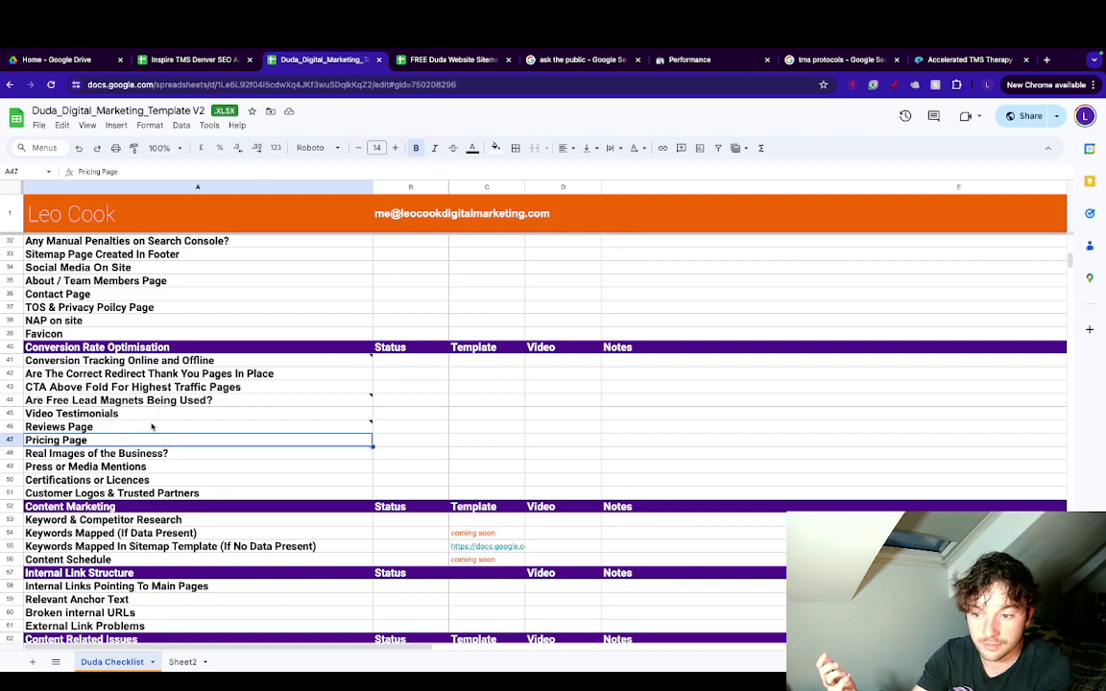
left_click(151, 415)
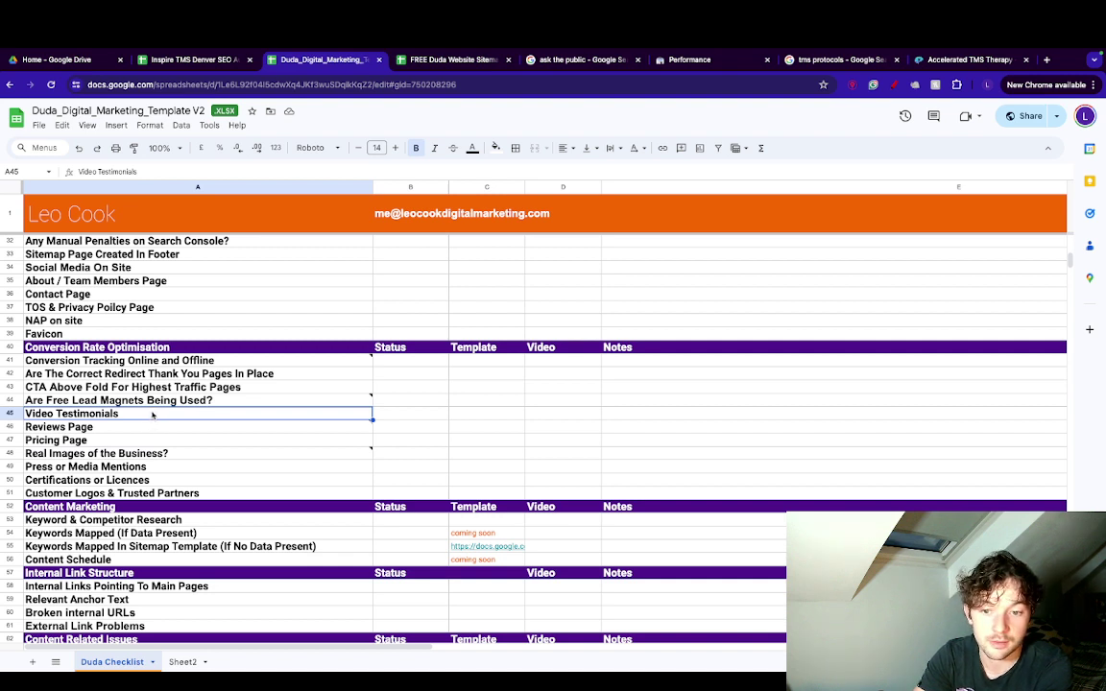
Insert an empty row directly below Video Testimonials in the Conversion Rate Optimisation section.
left_click(215, 389)
left_click(186, 416)
right_click(186, 416)
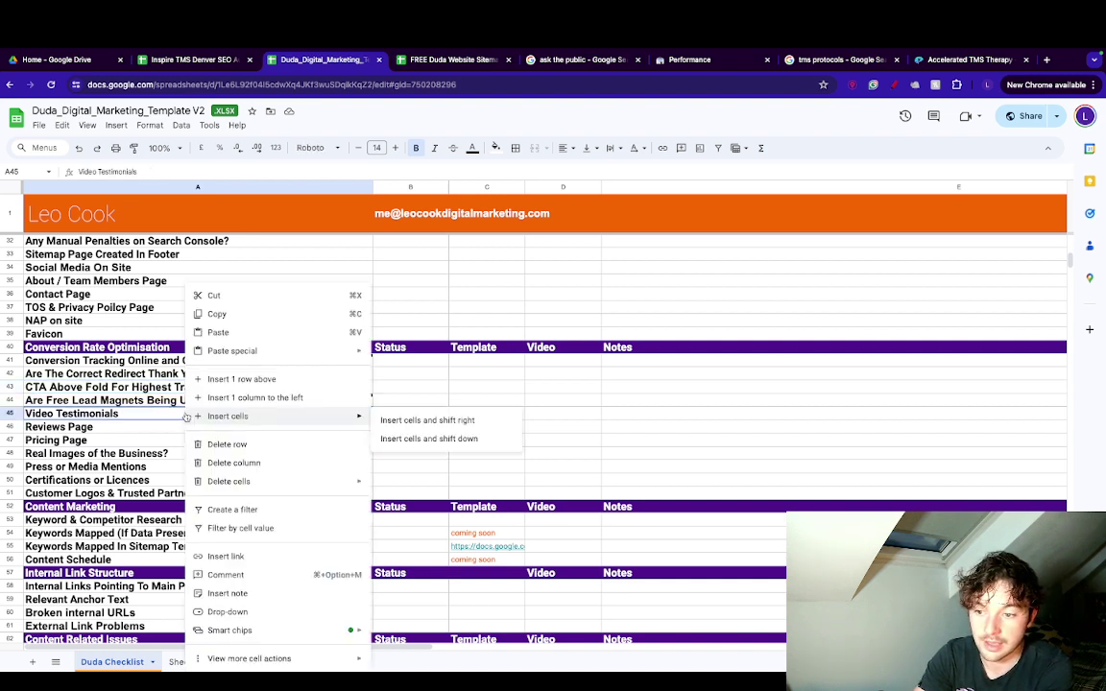
key("Escape")
left_click(10, 413)
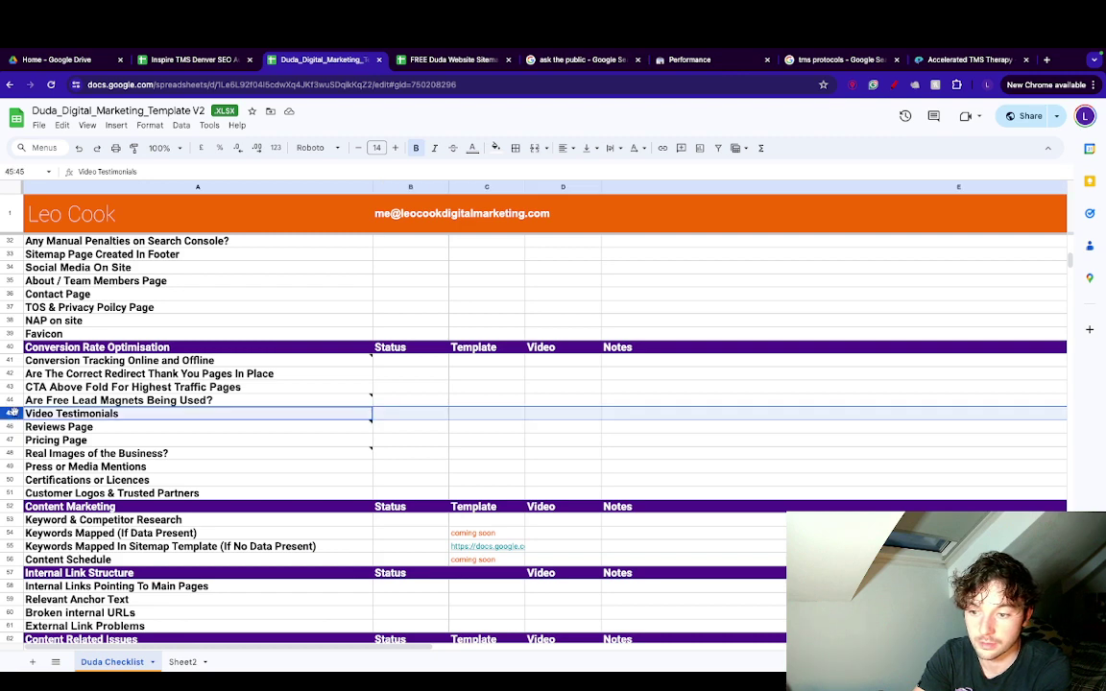
right_click(10, 414)
left_click(71, 221)
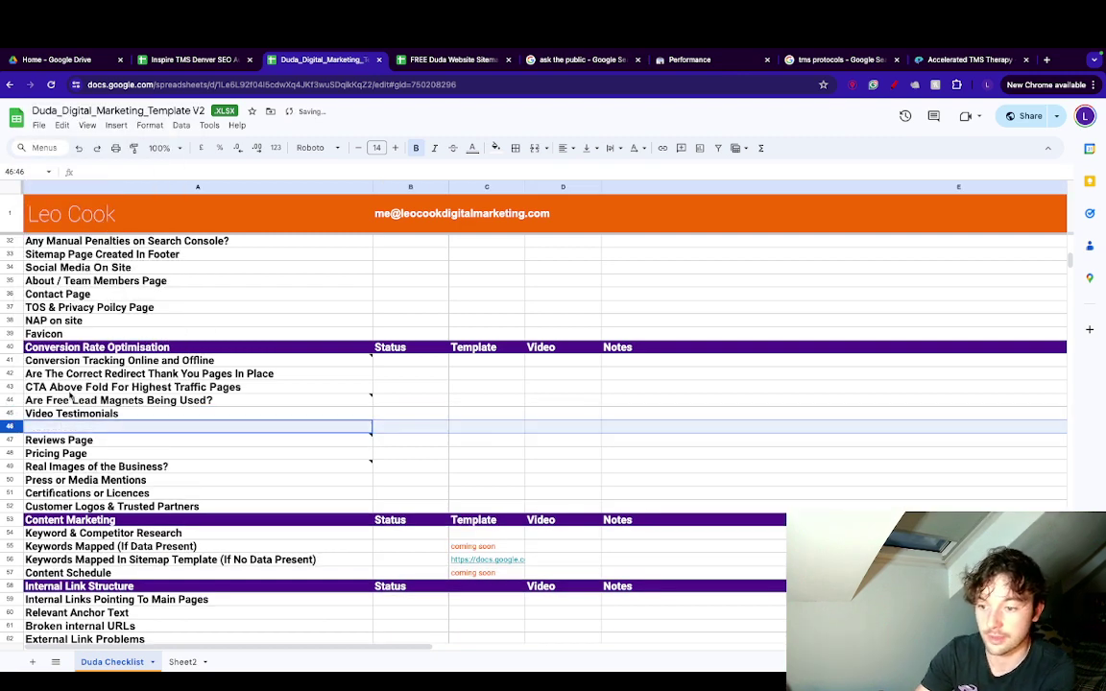
Add "Q & A Videos" as the checklist item in the empty row between Video Testimonials and Reviews Page.
left_click(60, 427)
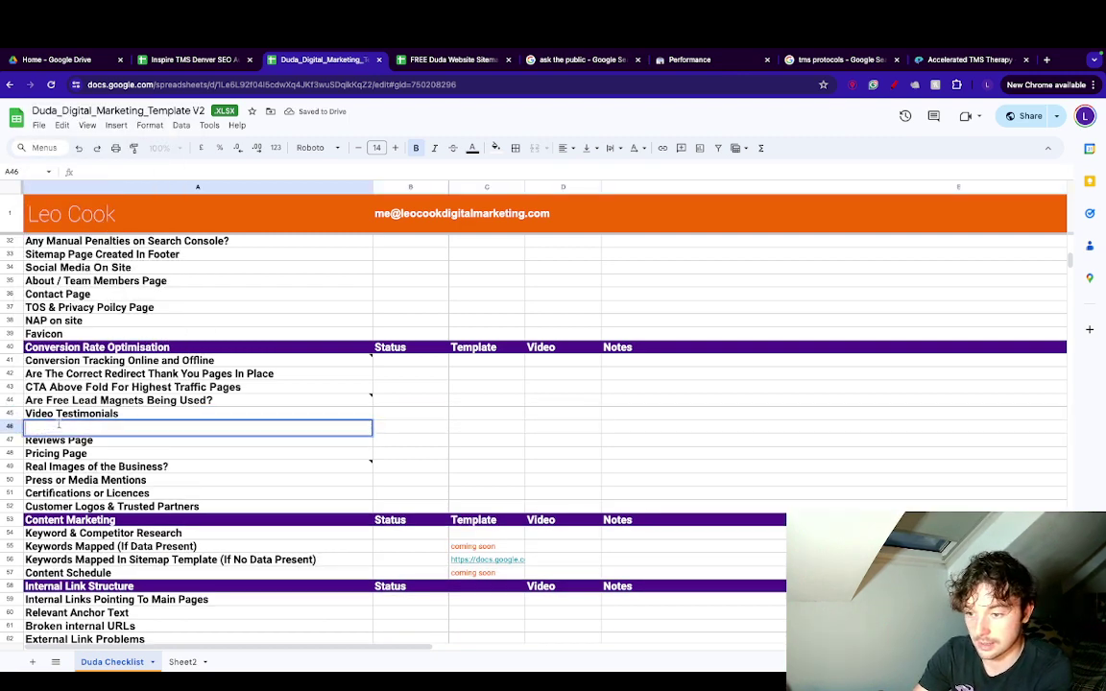
type("Q")
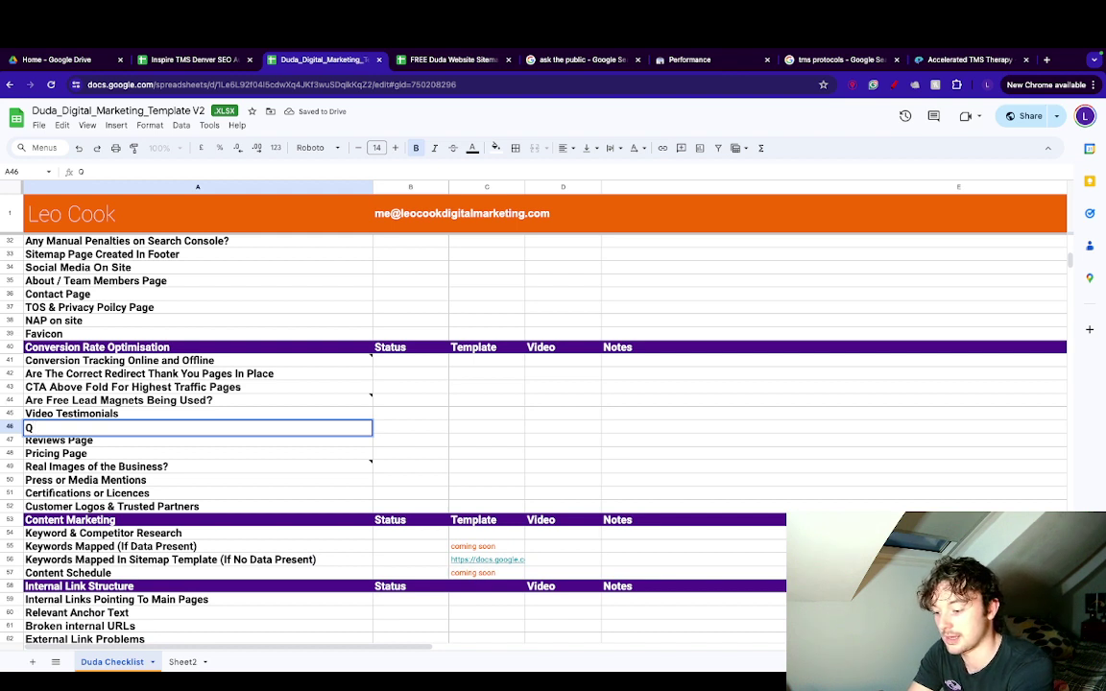
type(" &")
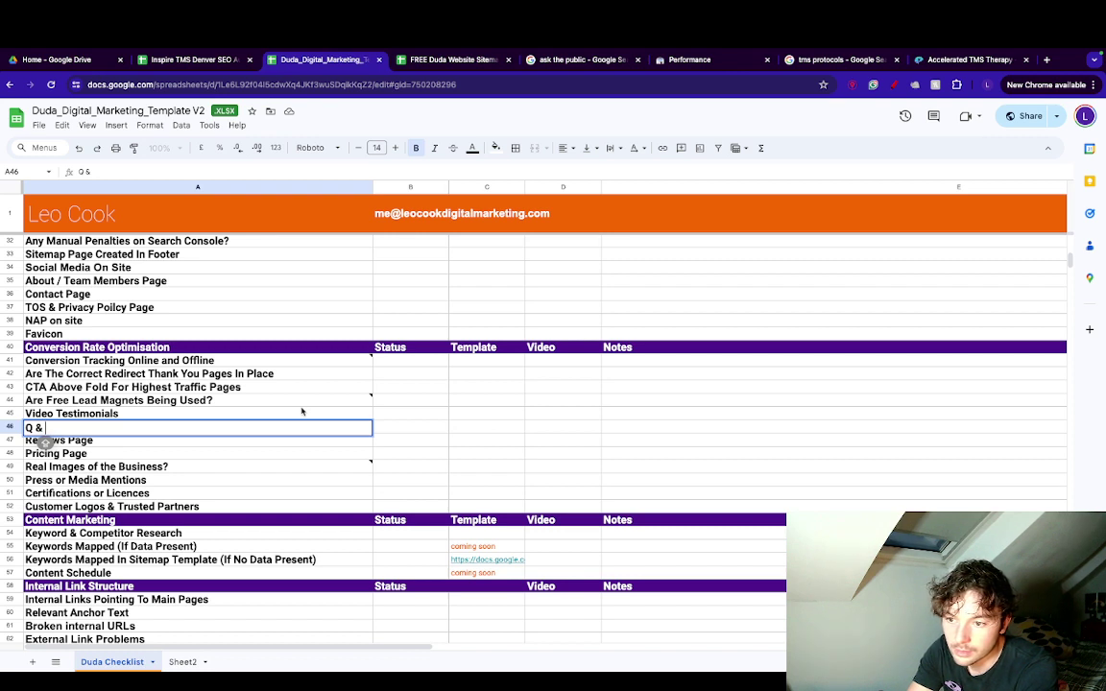
type("V")
key("BackSpace")
type("A")
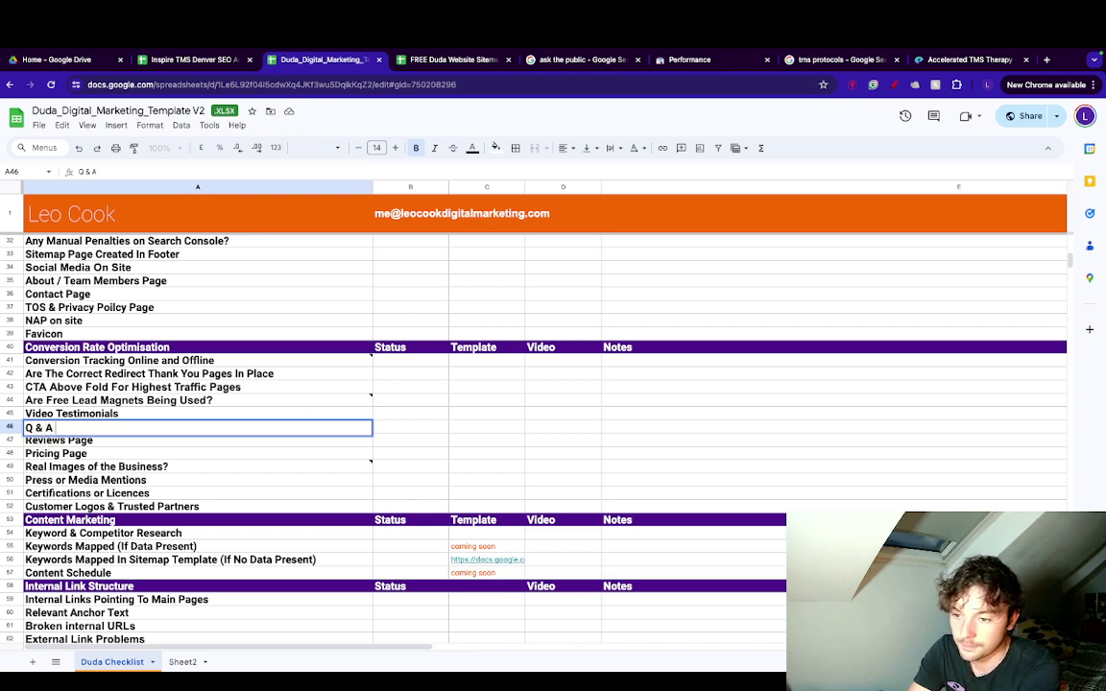
type(" Videos")
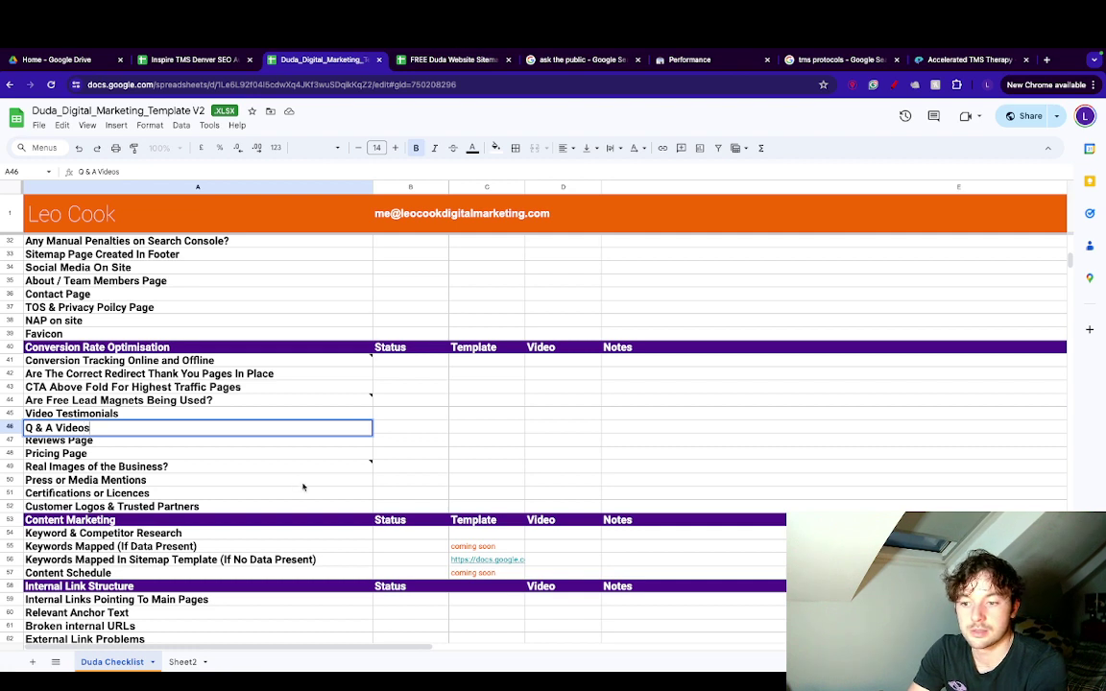
left_click(290, 468)
left_click(197, 427)
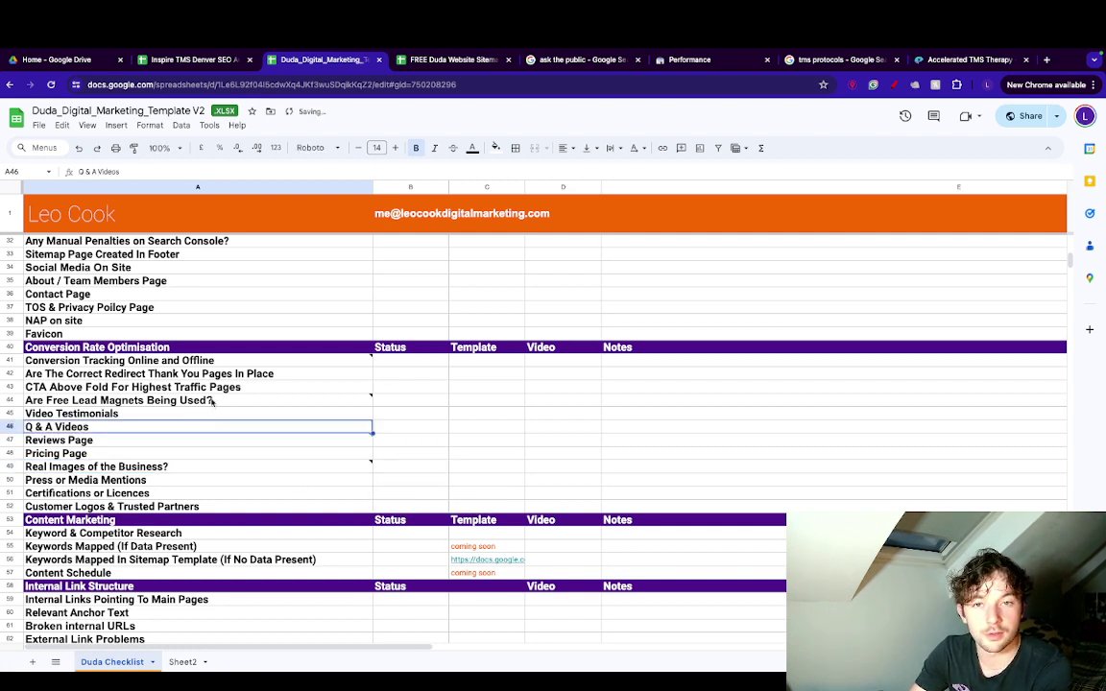
left_click(190, 400)
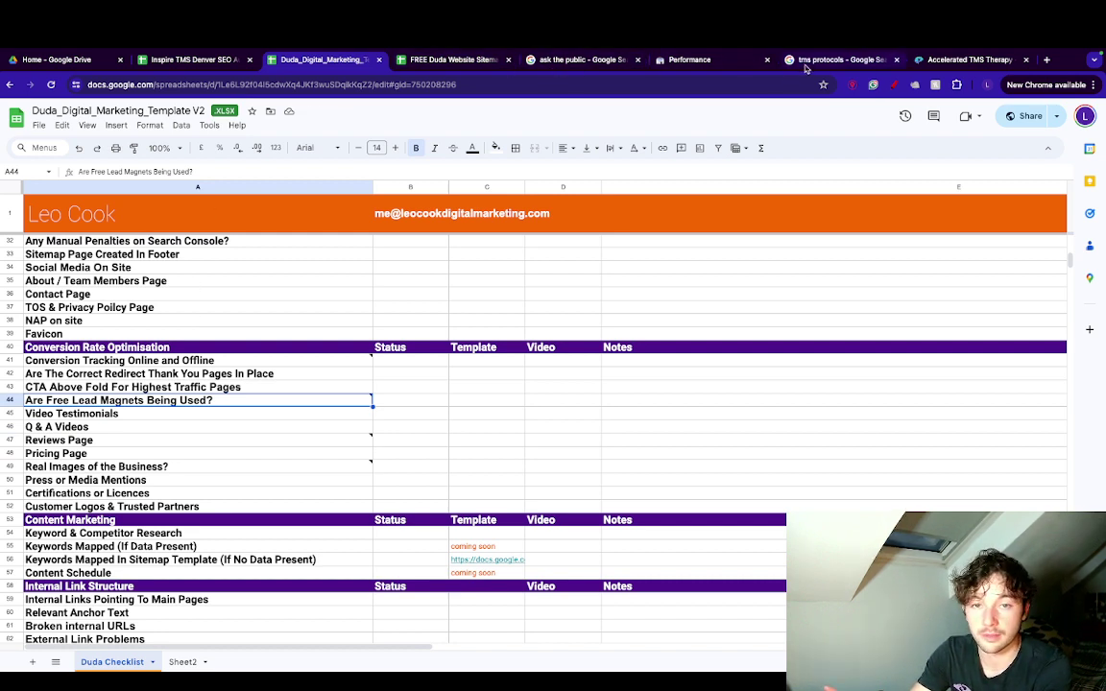
Search Google for "accelerated tms" in place of the tms protocols search.
key("ctrl+7")
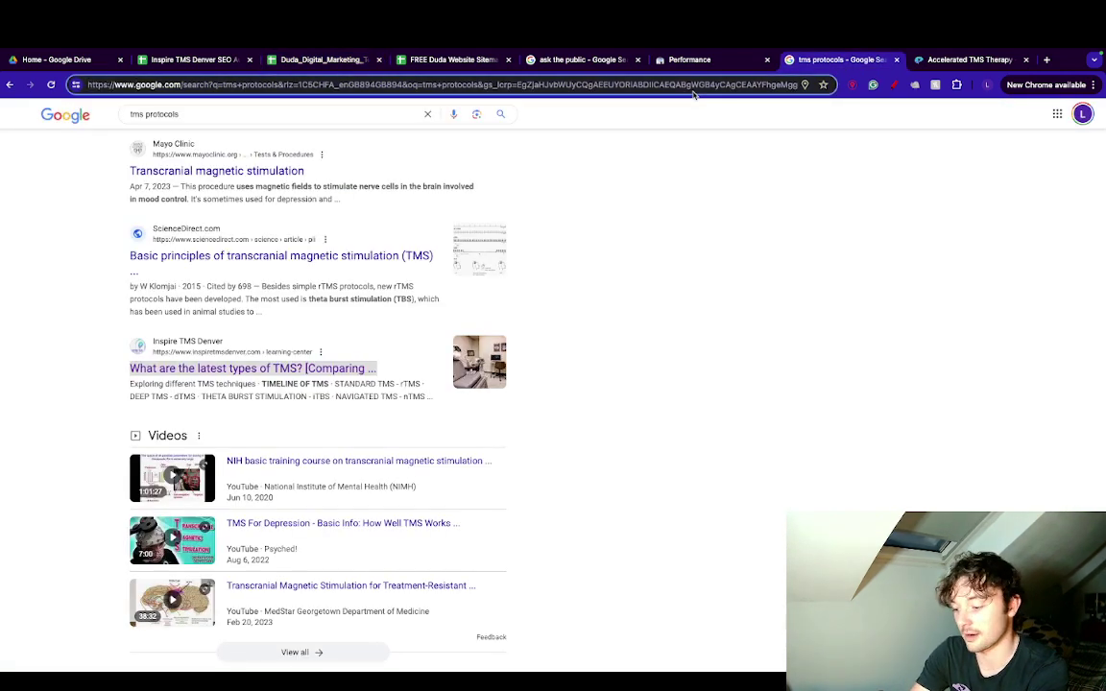
left_click(694, 93)
type("acceler")
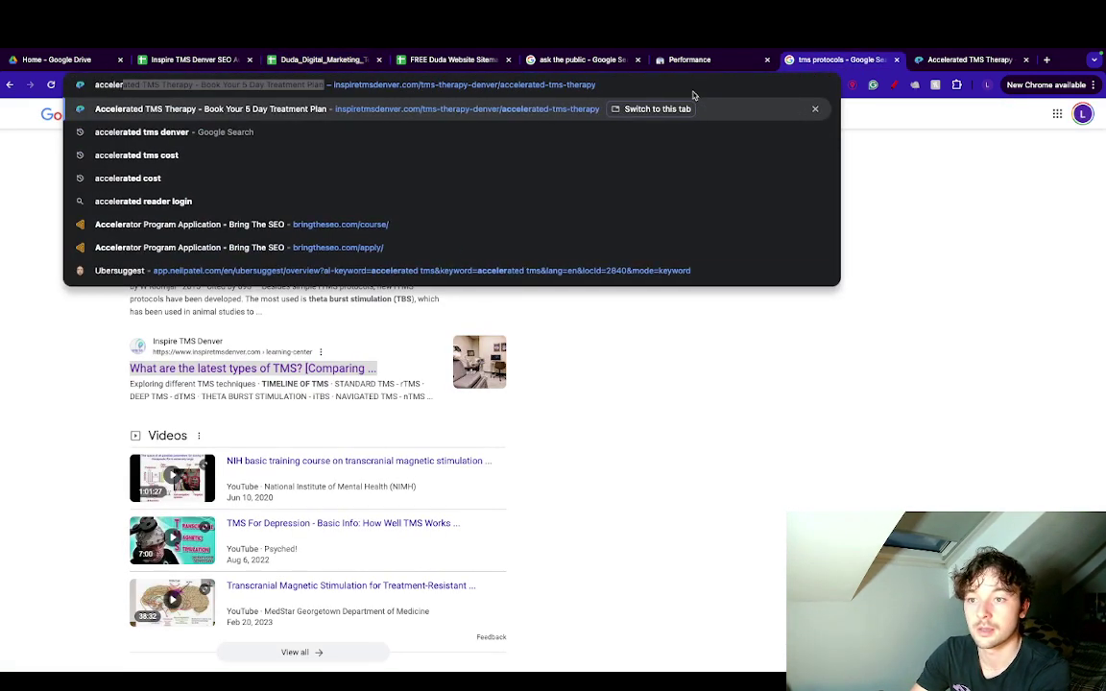
type("a")
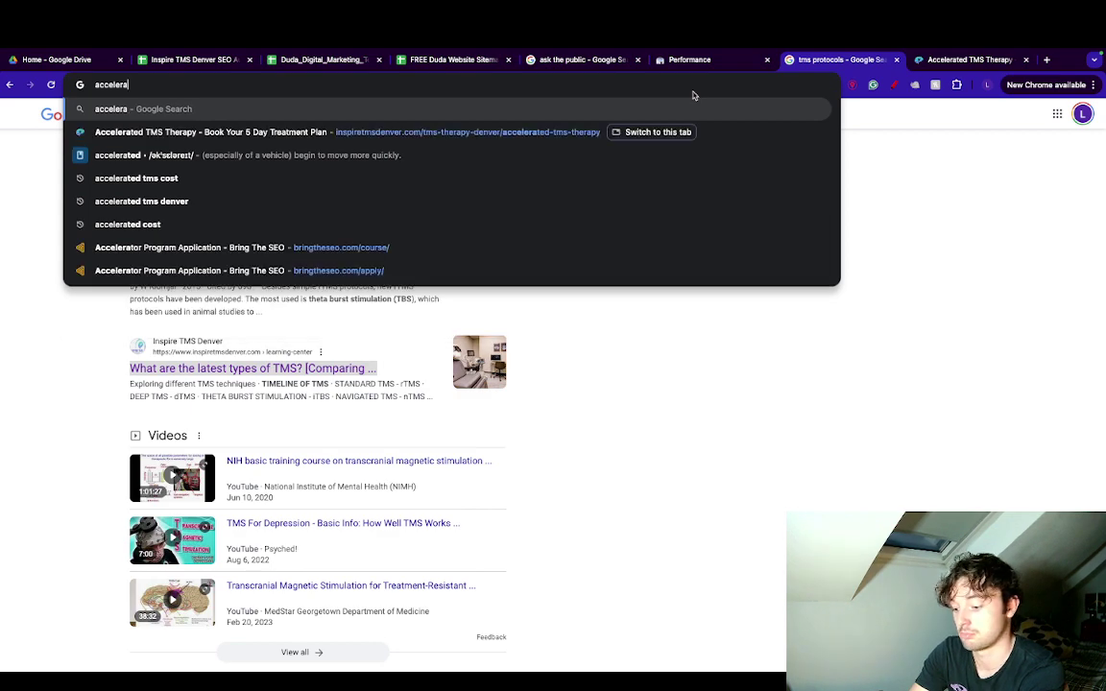
type("ted tms")
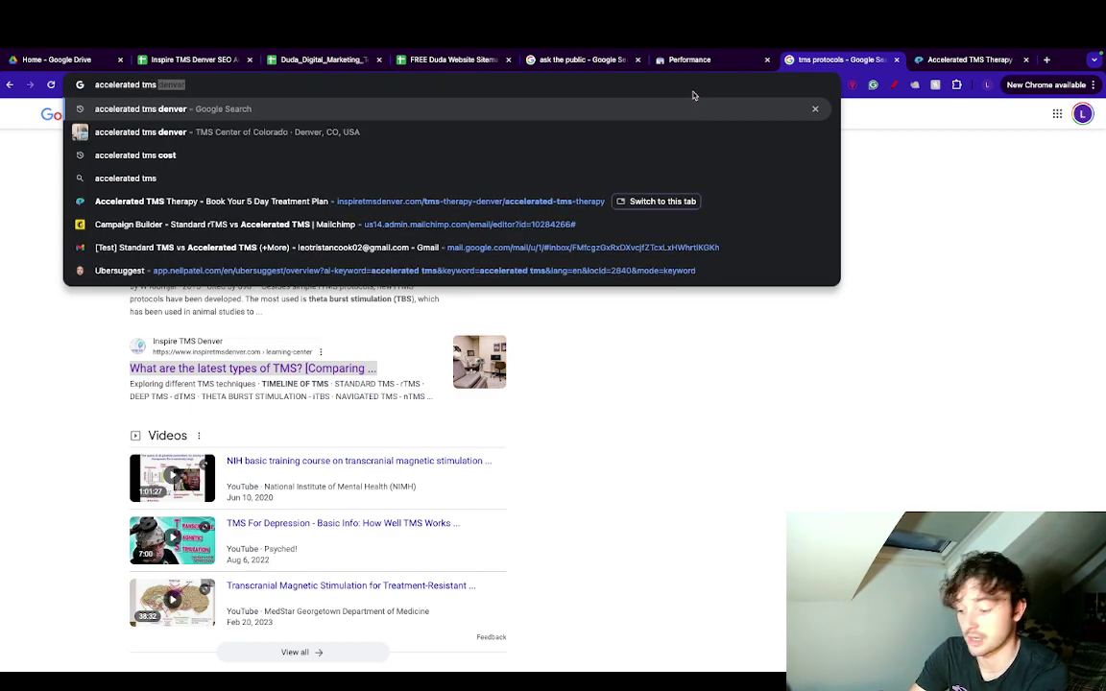
key("Delete")
key("Return")
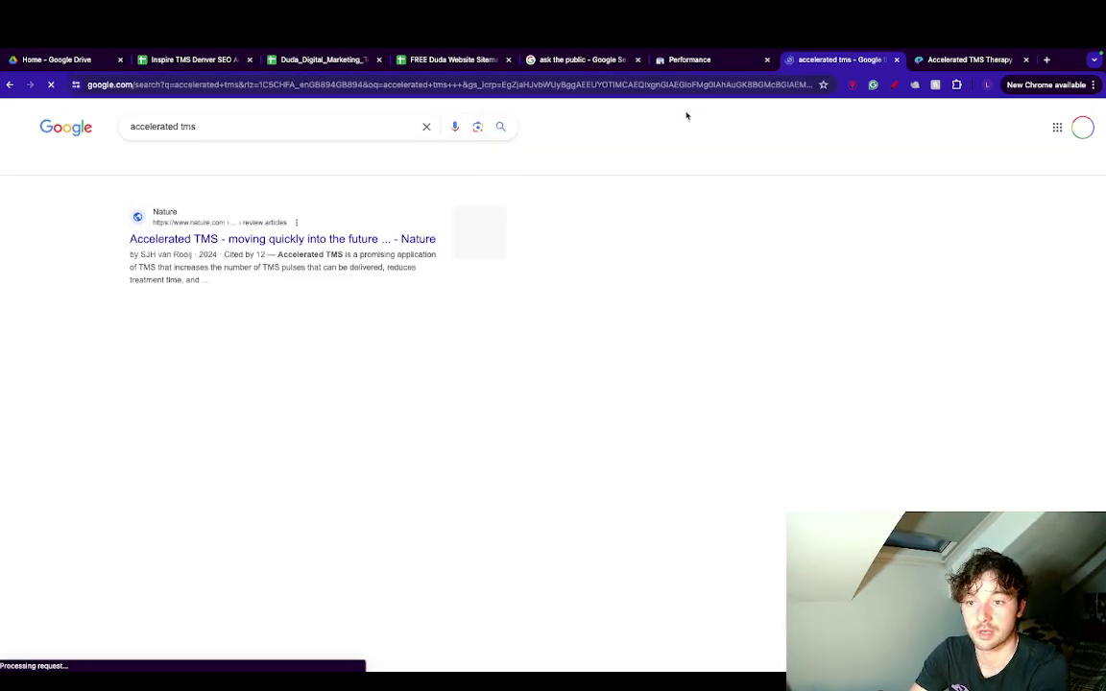
Open the TMS Institute of Arizona's Accelerated TMS Therapy result and review its treatment text and embedded videos.
scroll(324, 221, "down", 2)
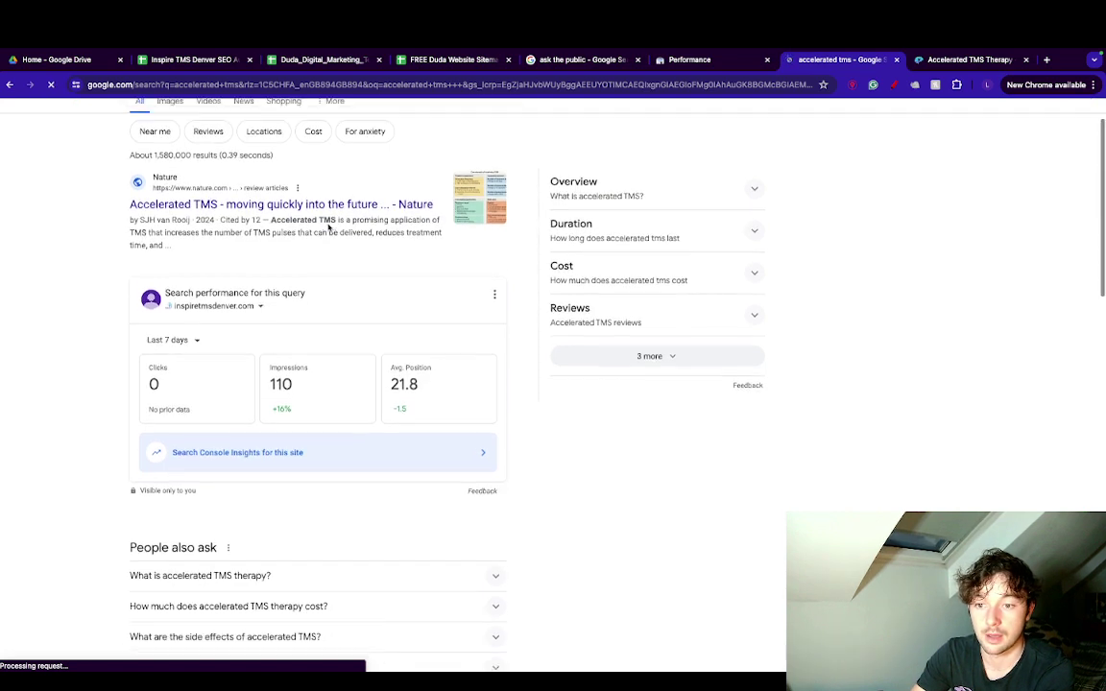
scroll(317, 201, "down", 5)
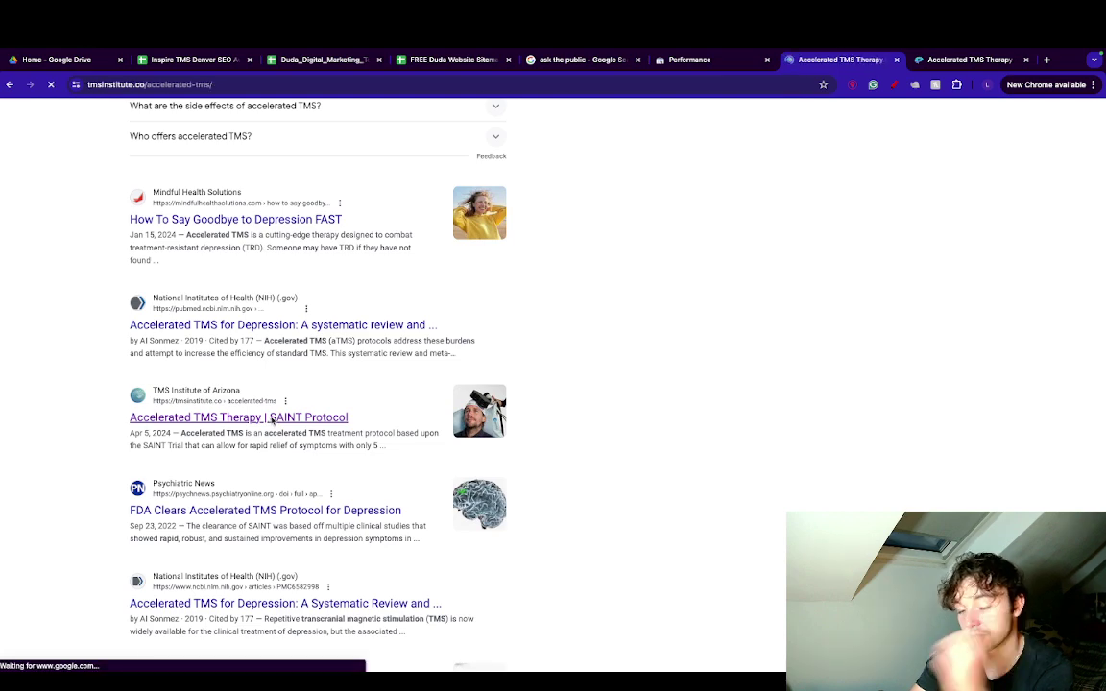
scroll(273, 421, "down", 4)
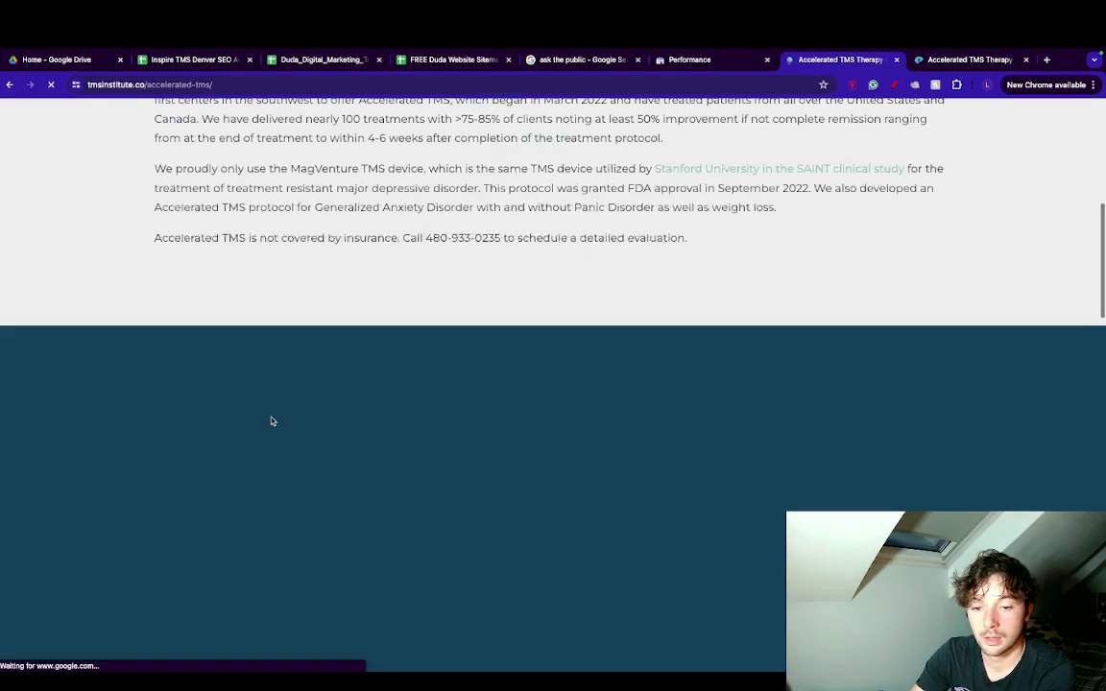
scroll(272, 421, "up", 4)
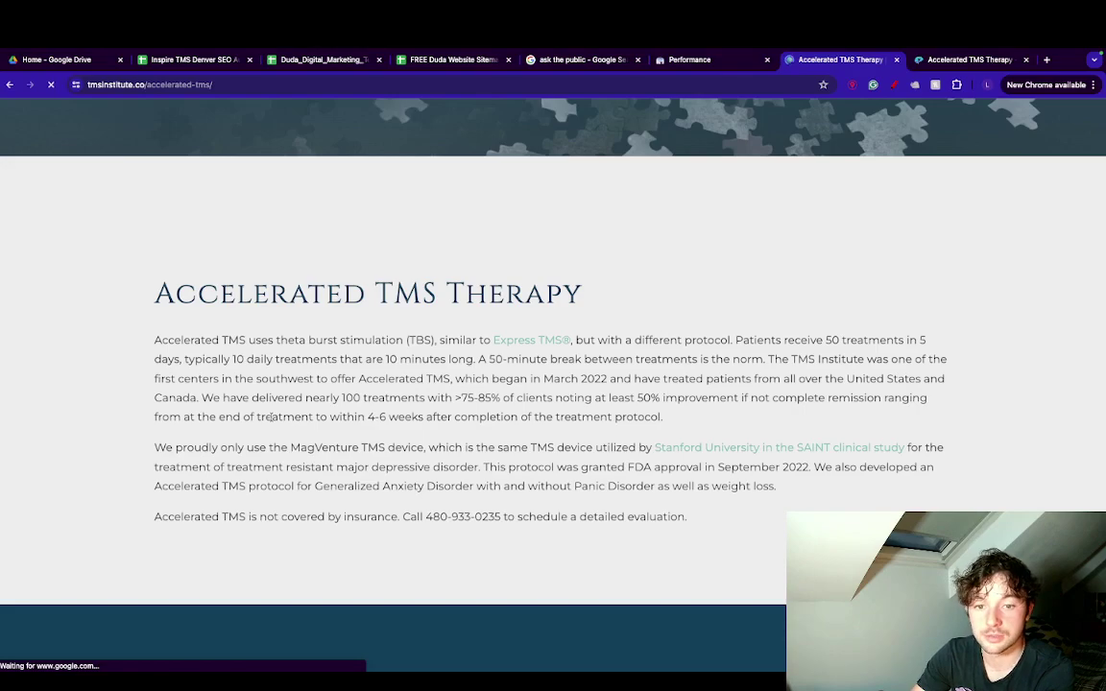
scroll(273, 417, "up", 3)
scroll(273, 419, "down", 12)
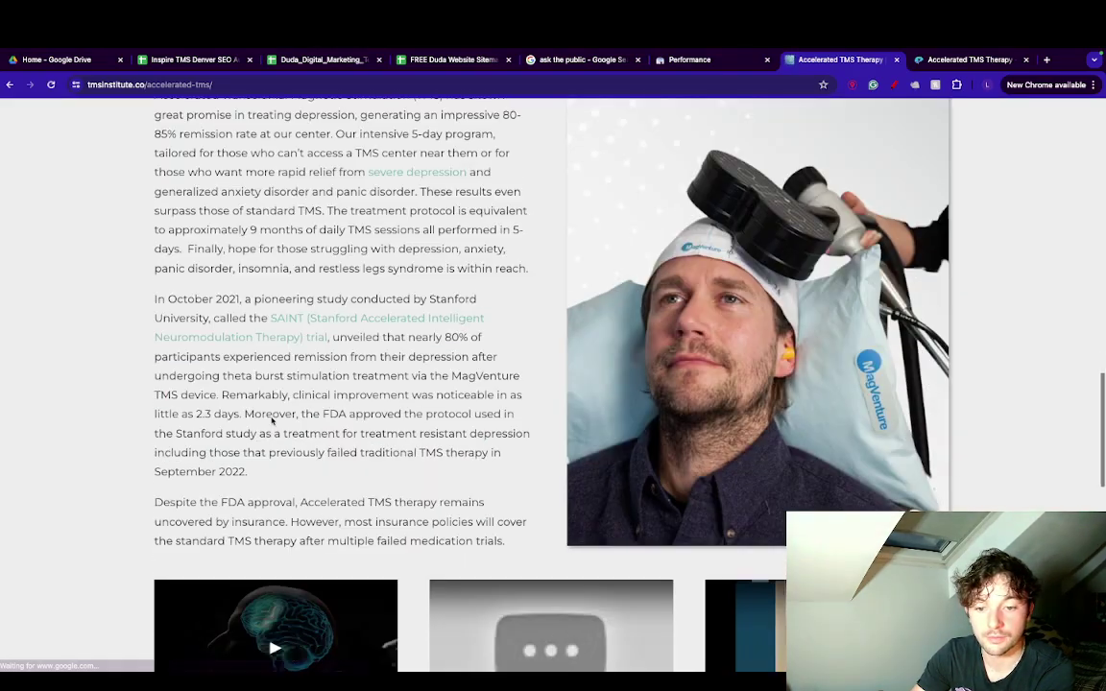
scroll(273, 421, "down", 5)
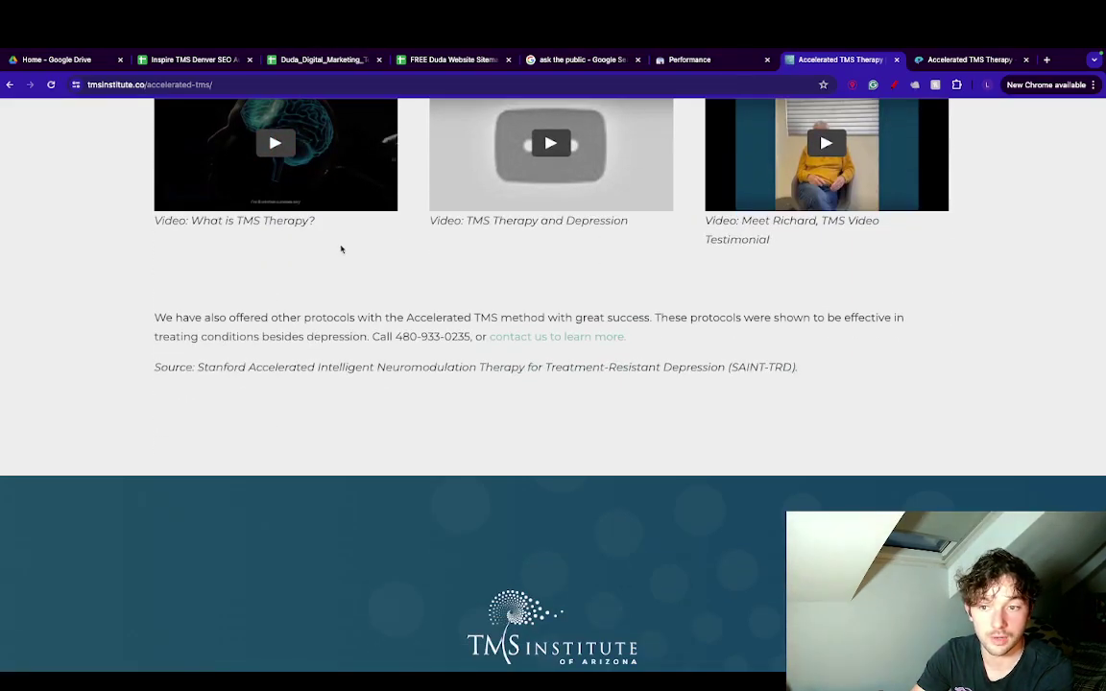
scroll(317, 221, "up", 1)
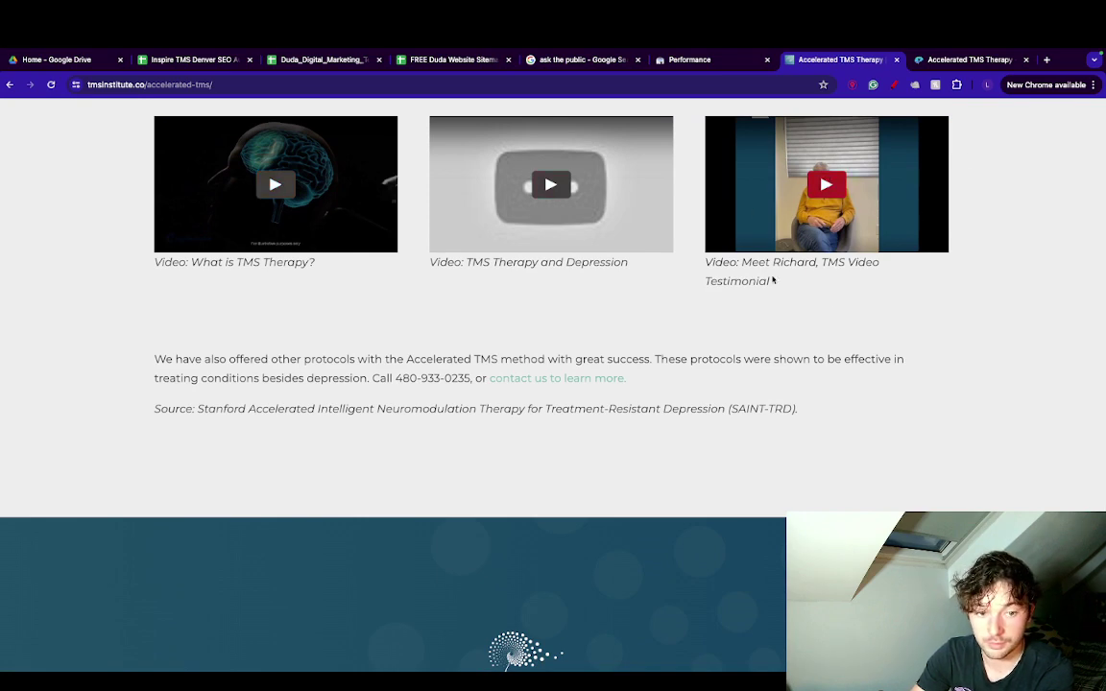
Examine the competitor page's How Accelerated TMS Works, benefits, footer and header sections, and return to the search results.
scroll(733, 204, "up", 4)
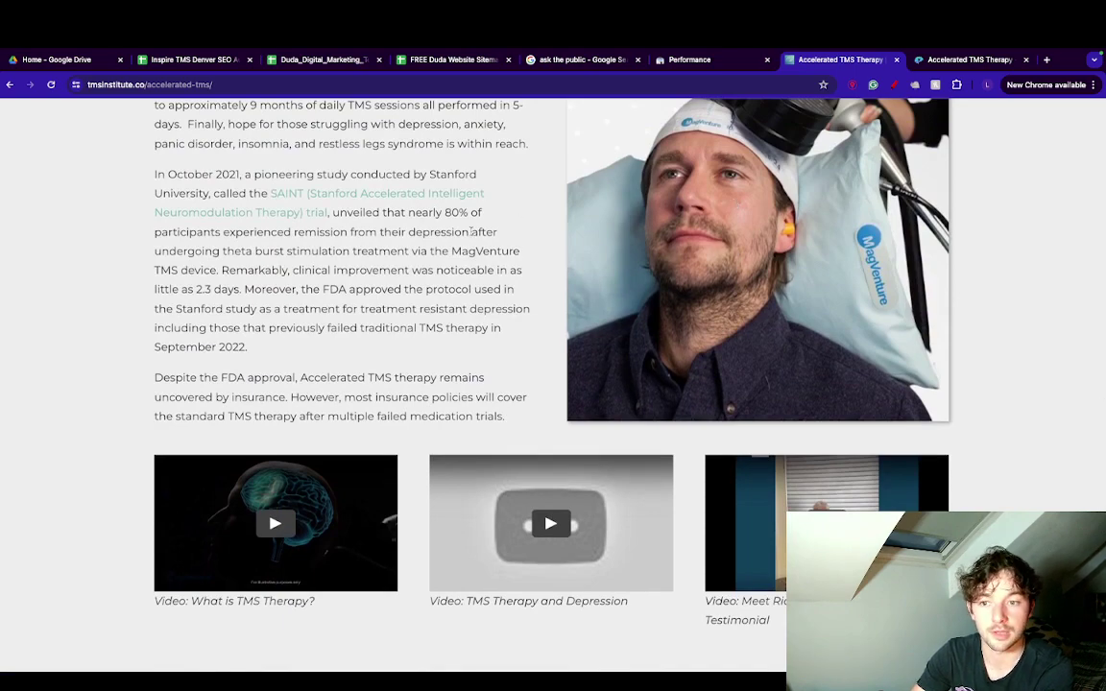
scroll(470, 231, "up", 5)
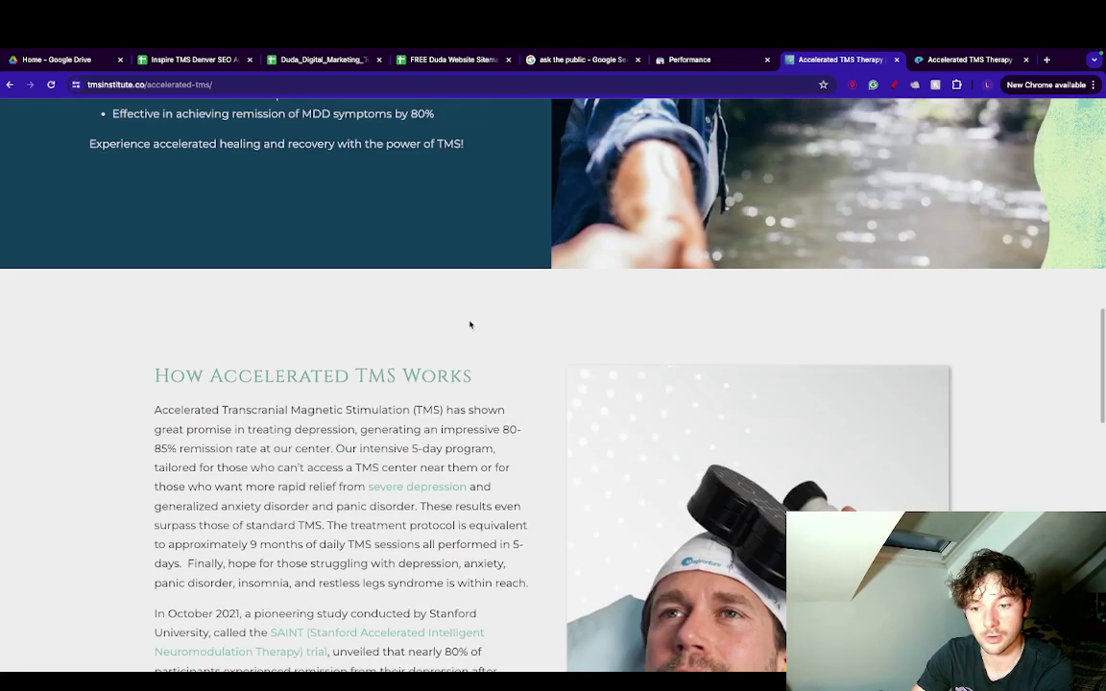
scroll(469, 325, "down", 8)
scroll(470, 325, "up", 3)
scroll(470, 326, "up", 2)
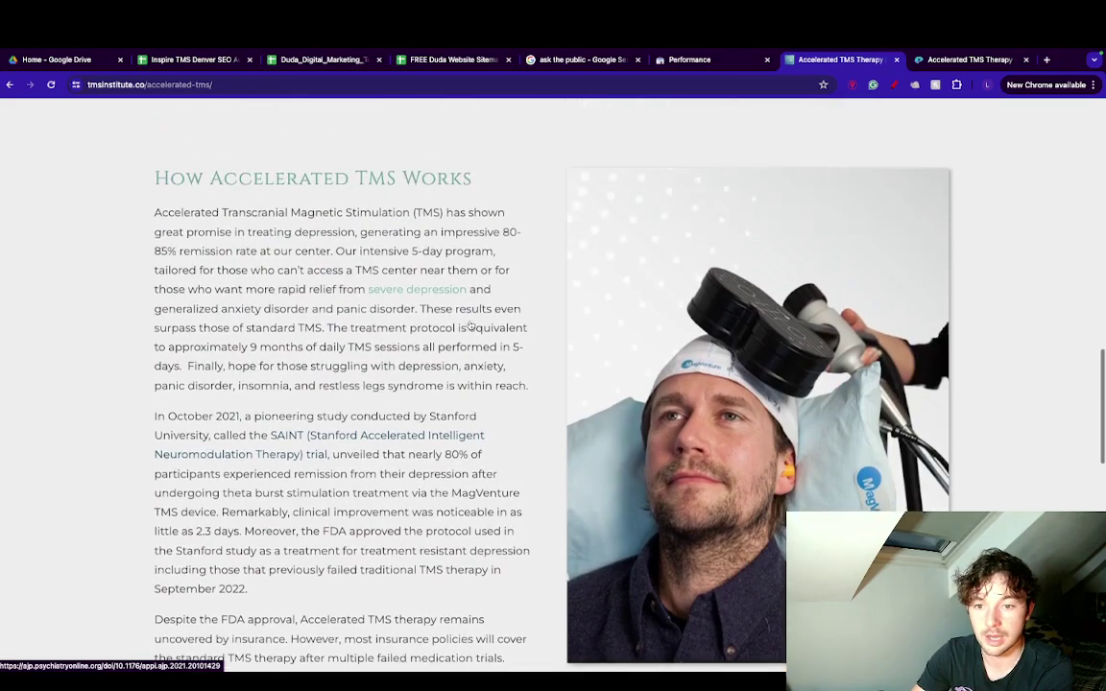
scroll(471, 326, "down", 9)
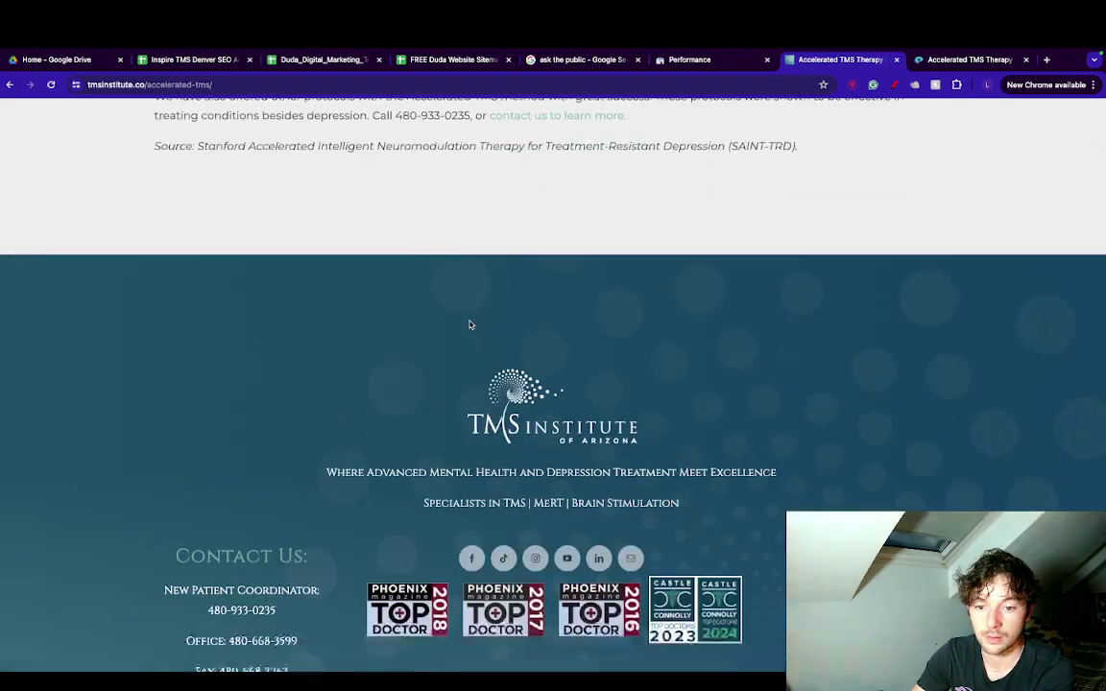
scroll(469, 324, "down", 2)
scroll(470, 325, "up", 10)
scroll(470, 324, "down", 5)
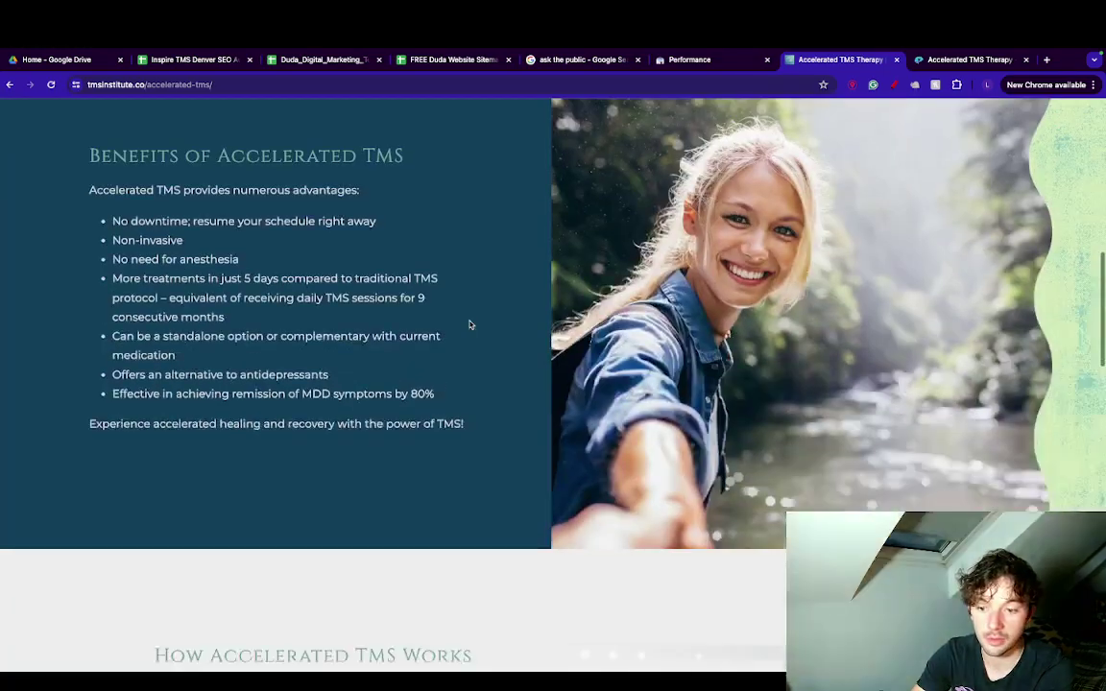
scroll(308, 225, "up", 6)
scroll(308, 225, "down", 1)
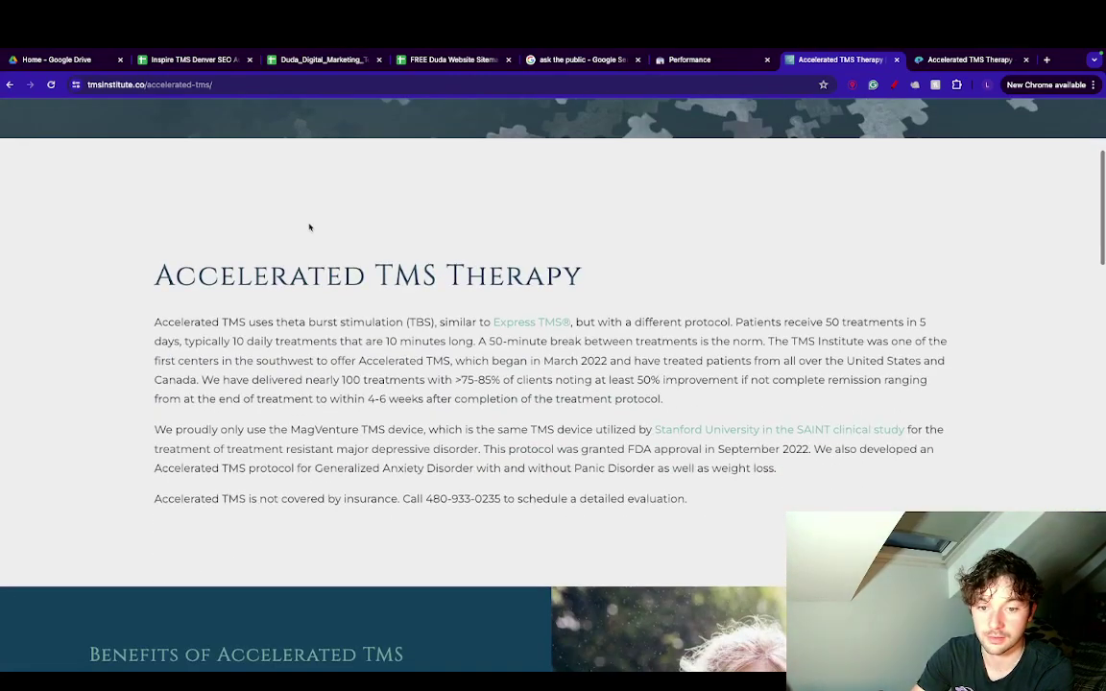
scroll(309, 227, "up", 5)
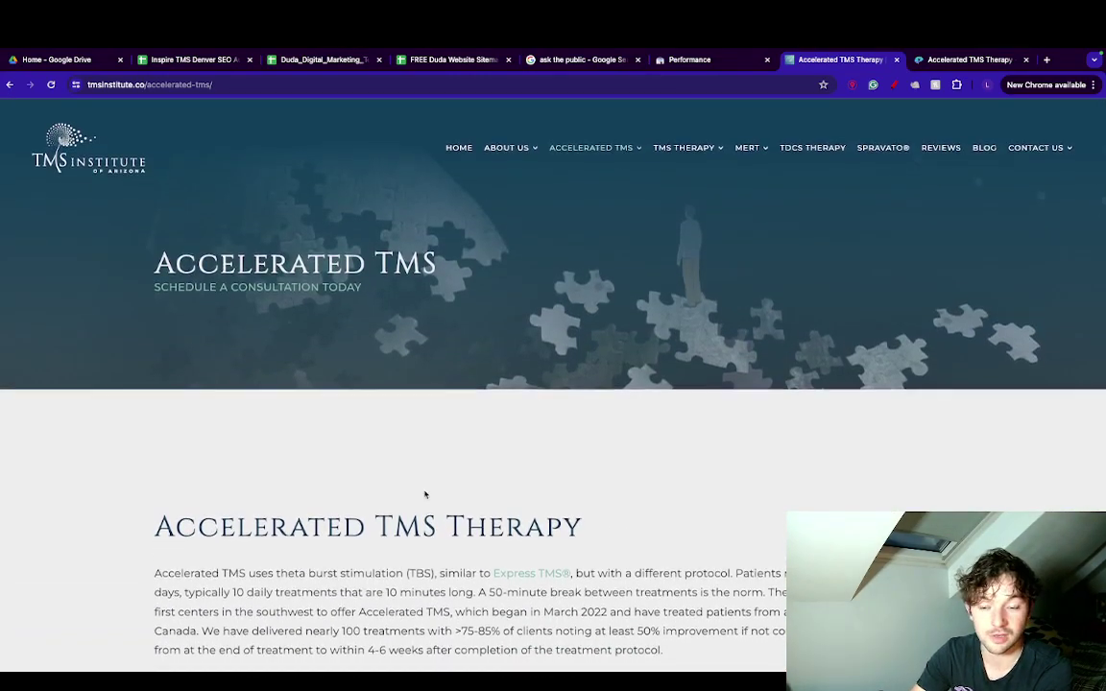
scroll(426, 495, "down", 15)
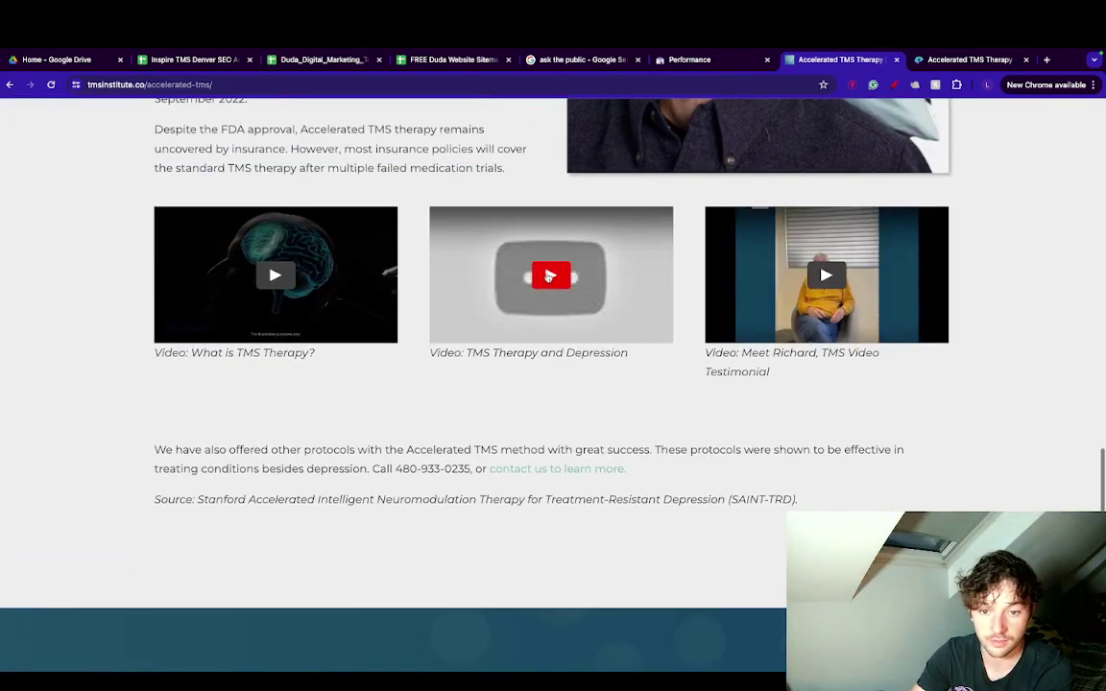
scroll(549, 277, "up", 15)
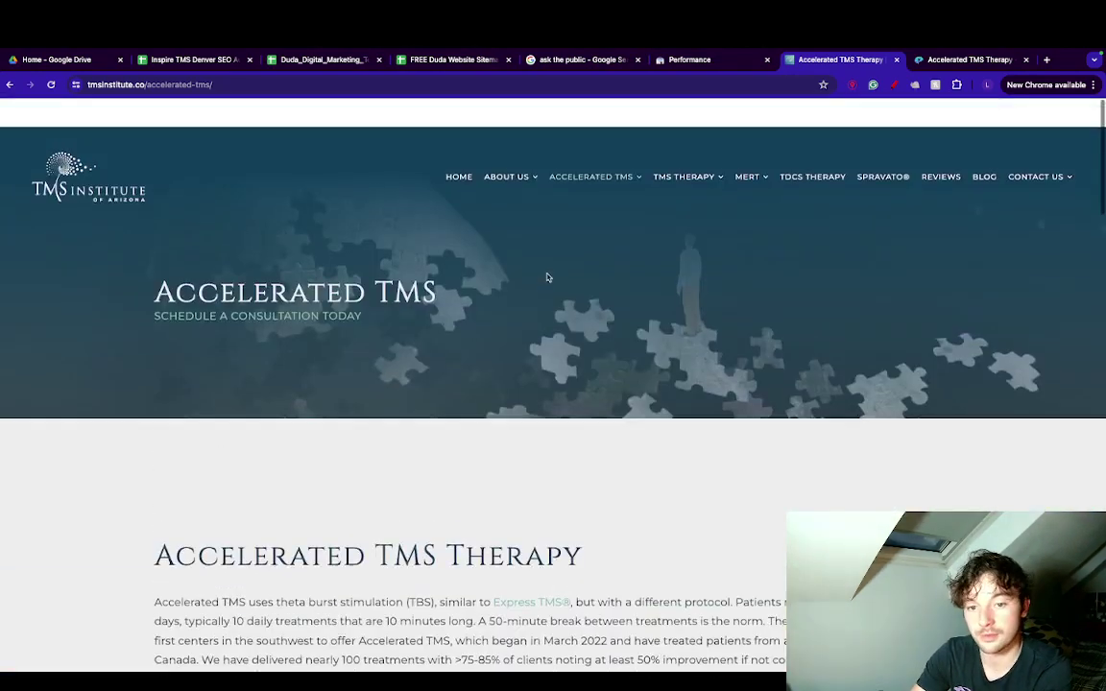
left_click(9, 85)
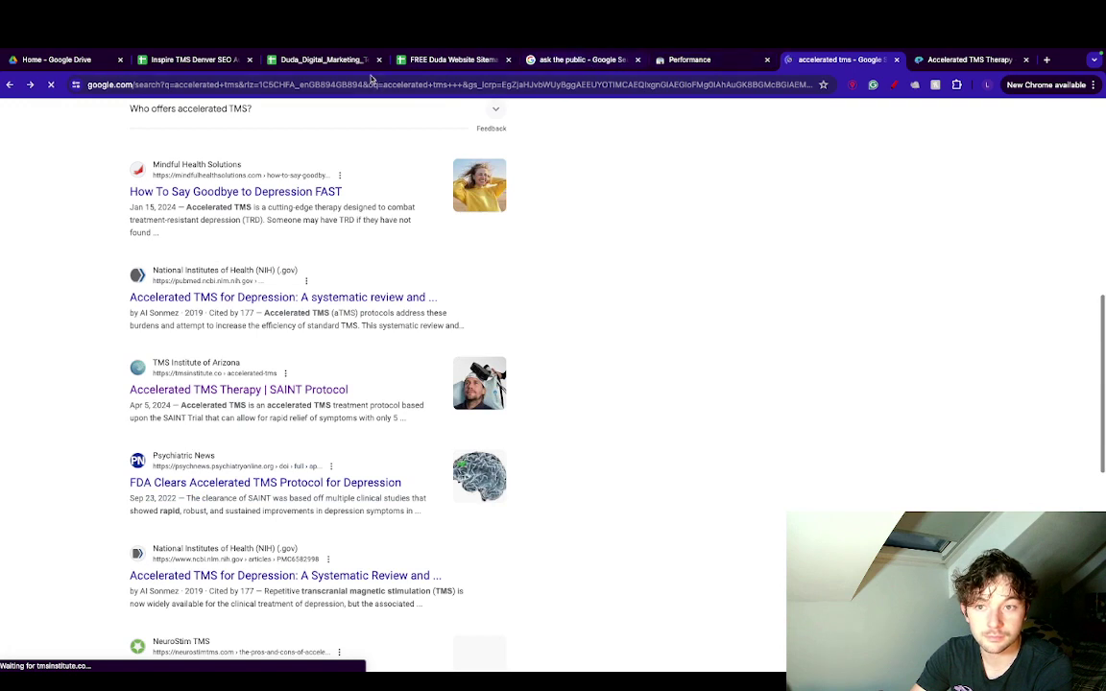
Review the Video Testimonials and Q & A Videos items on the Duda Checklist sheet of Duda_Digital_Marketing_Template V2.
left_click(328, 62)
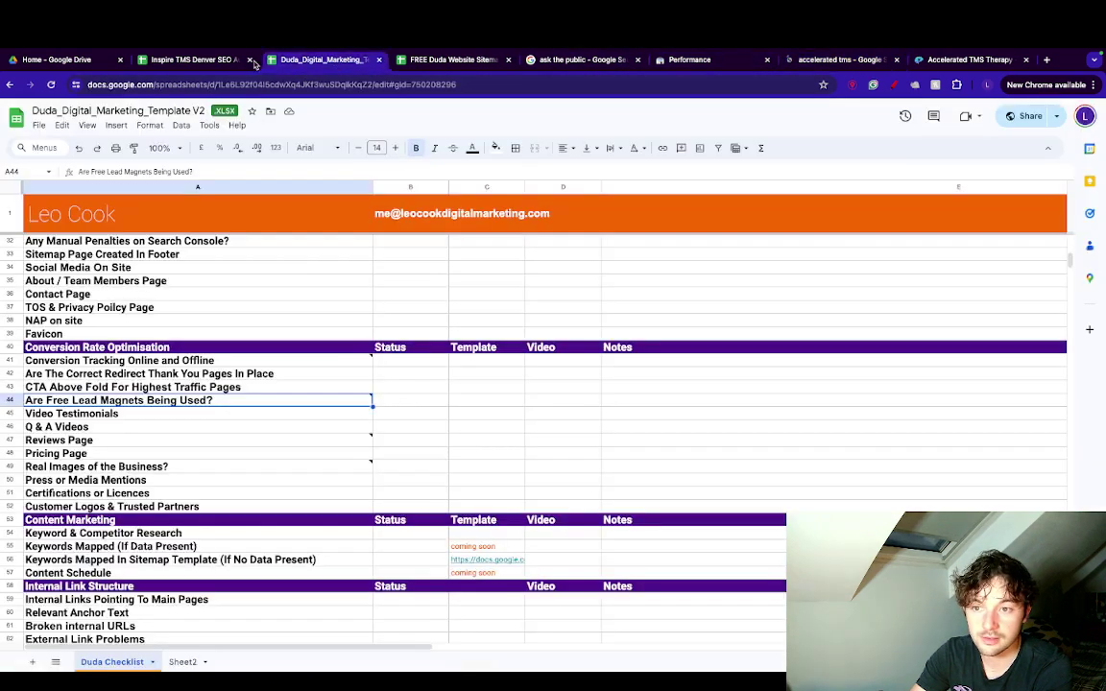
left_click(231, 428)
left_click(281, 416)
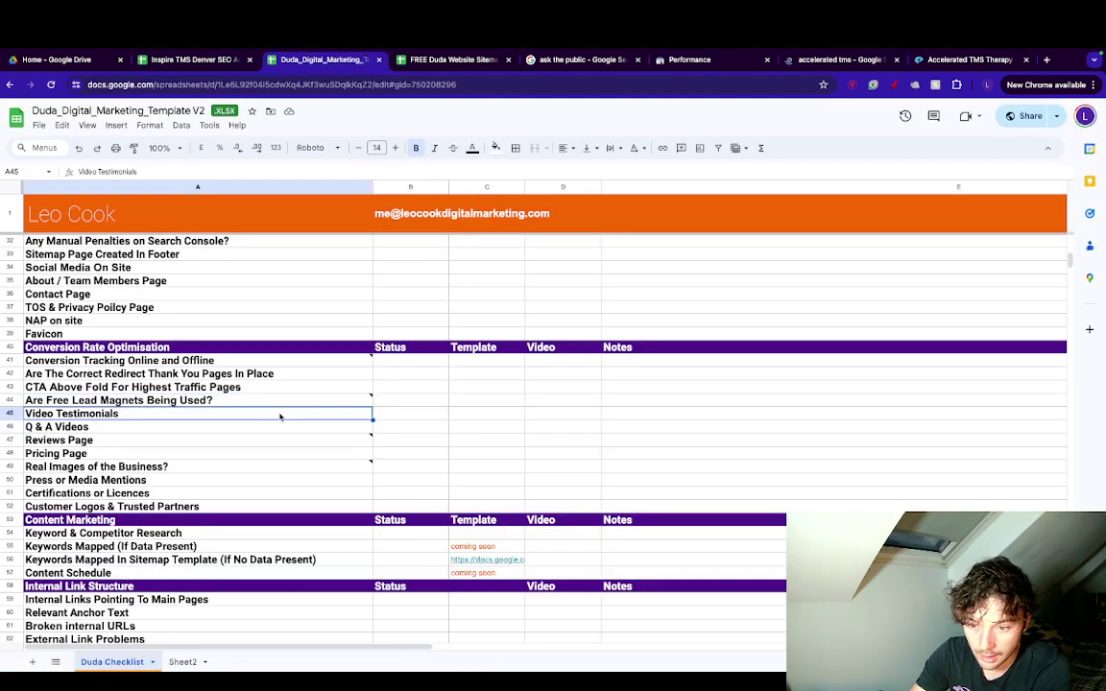
left_click(266, 431)
left_click(270, 414)
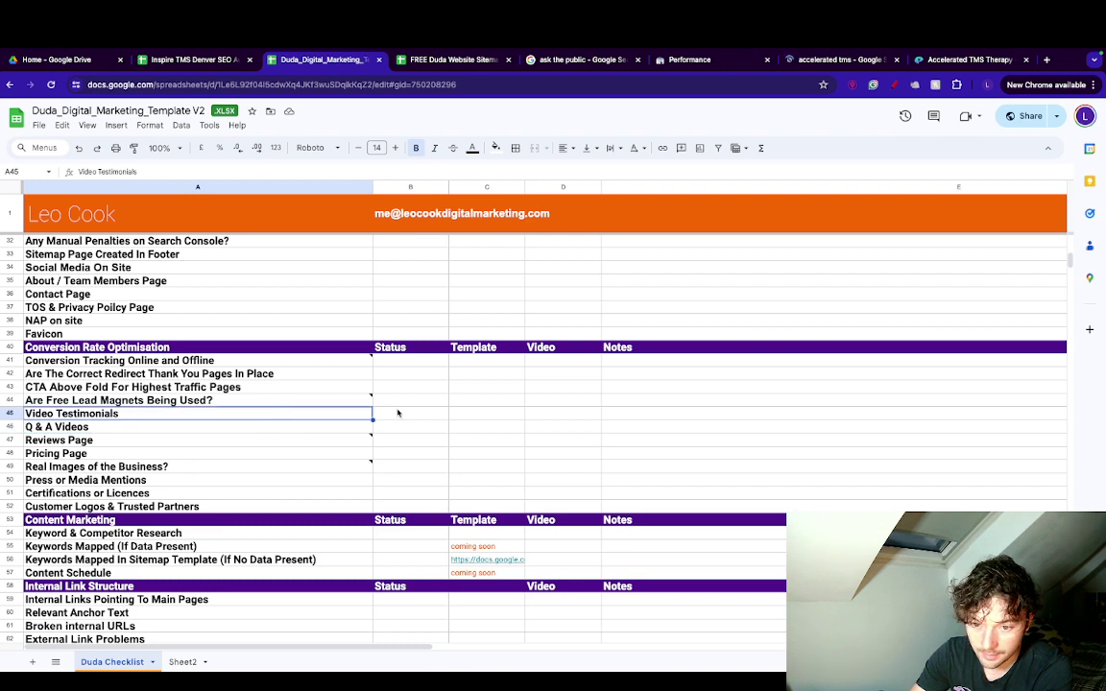
View the keyword table on Sheet2 and compare it with the Phase 2 Benchmarking sheet in Inspire TMS Denver SEO Audit.
left_click(183, 663)
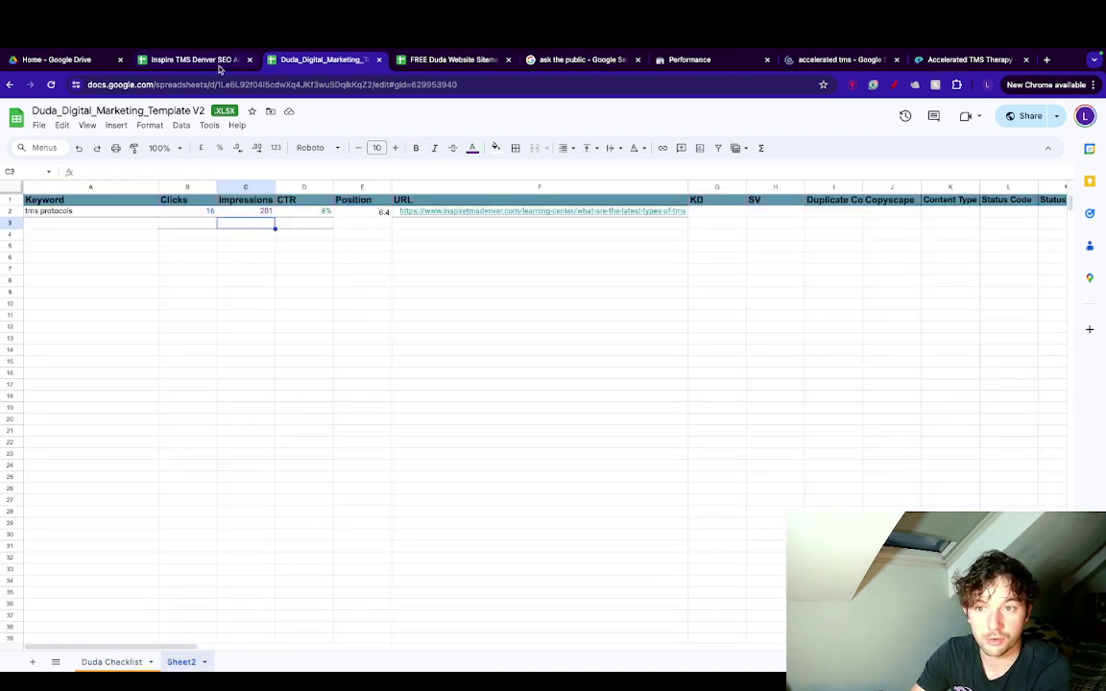
key("ctrl+shift+Tab")
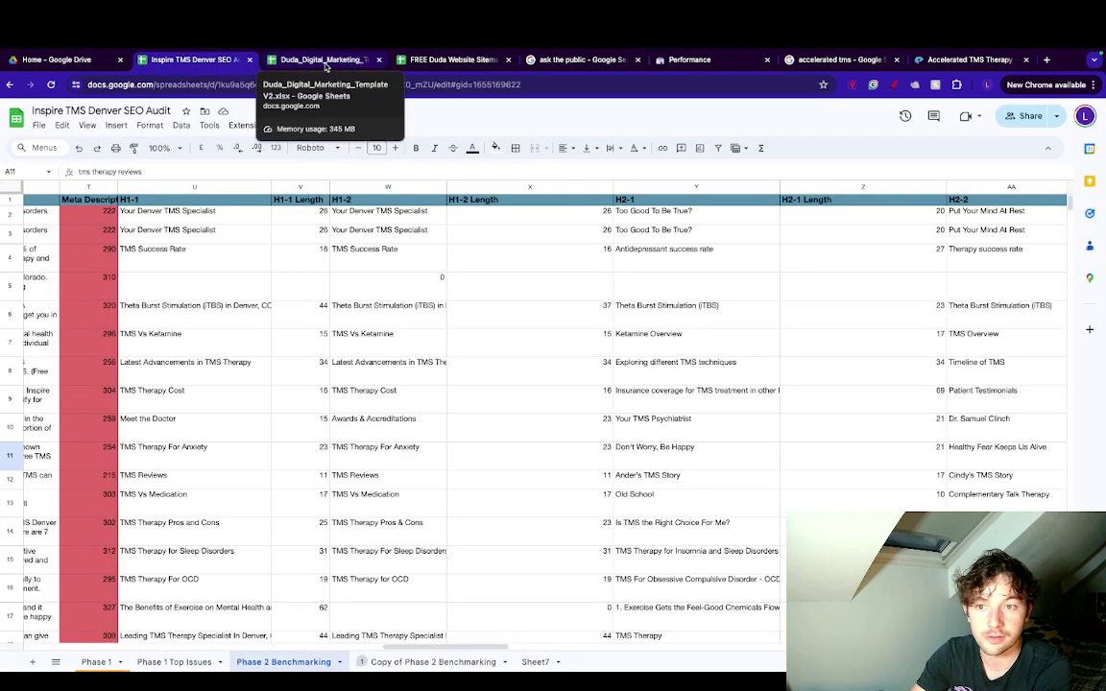
left_click(330, 61)
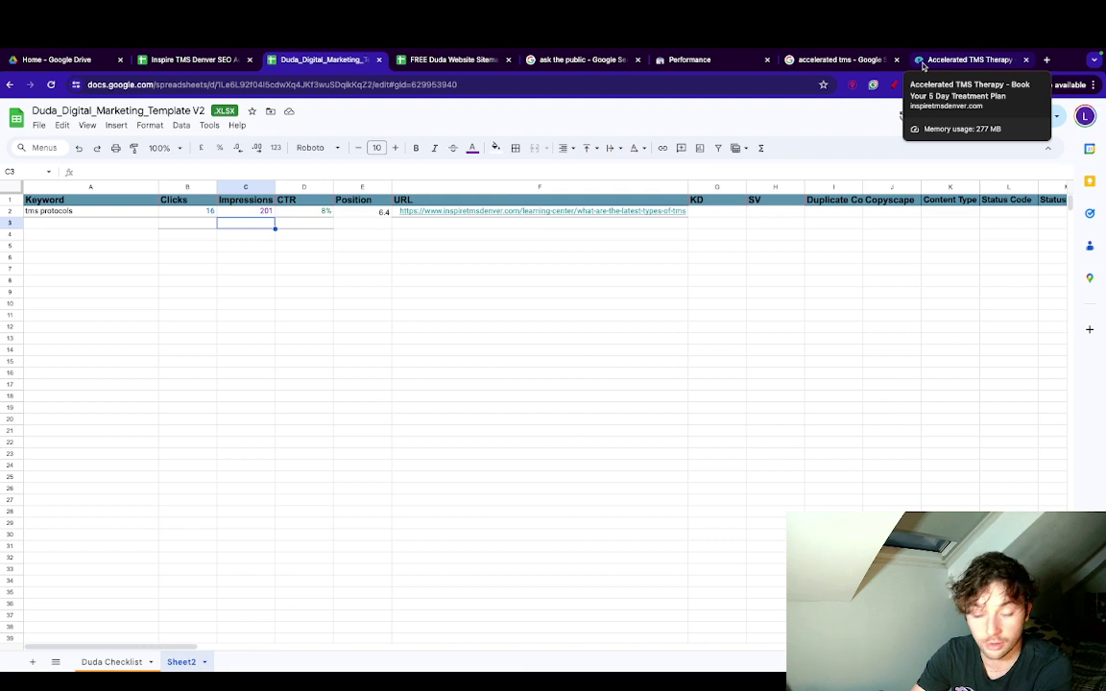
Review Inspire TMS Denver's Accelerated TMS Therapy page down to its clinic section, and return to the keyword table in Duda_Digital_Marketing_Template V2.
left_click(965, 60)
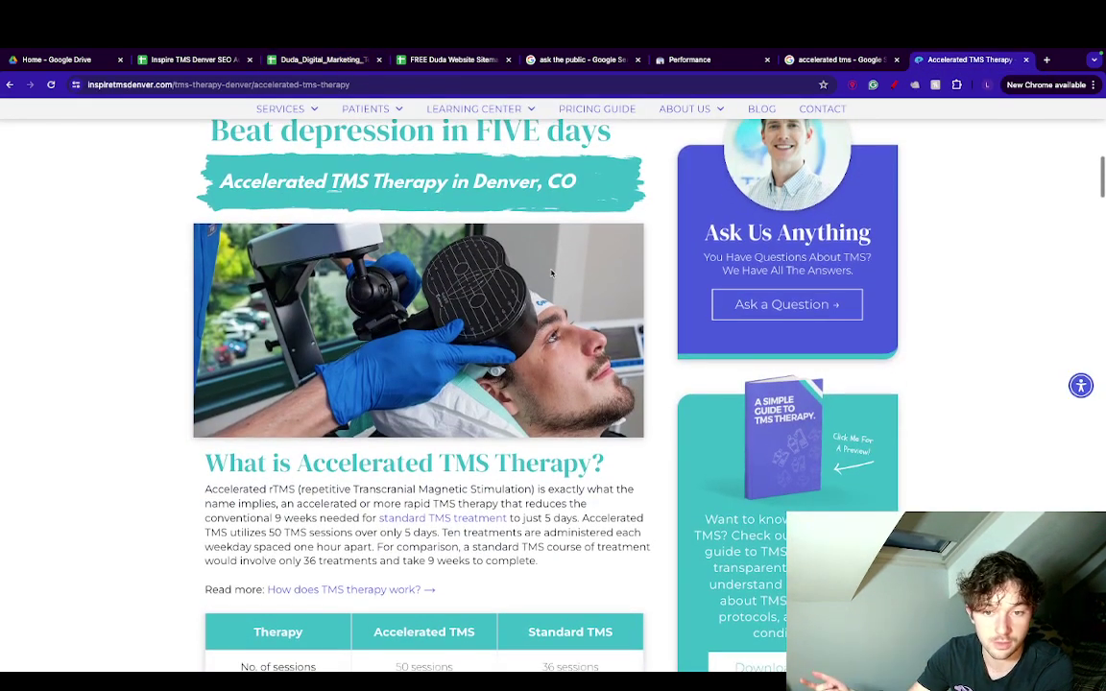
scroll(542, 384, "down", 2)
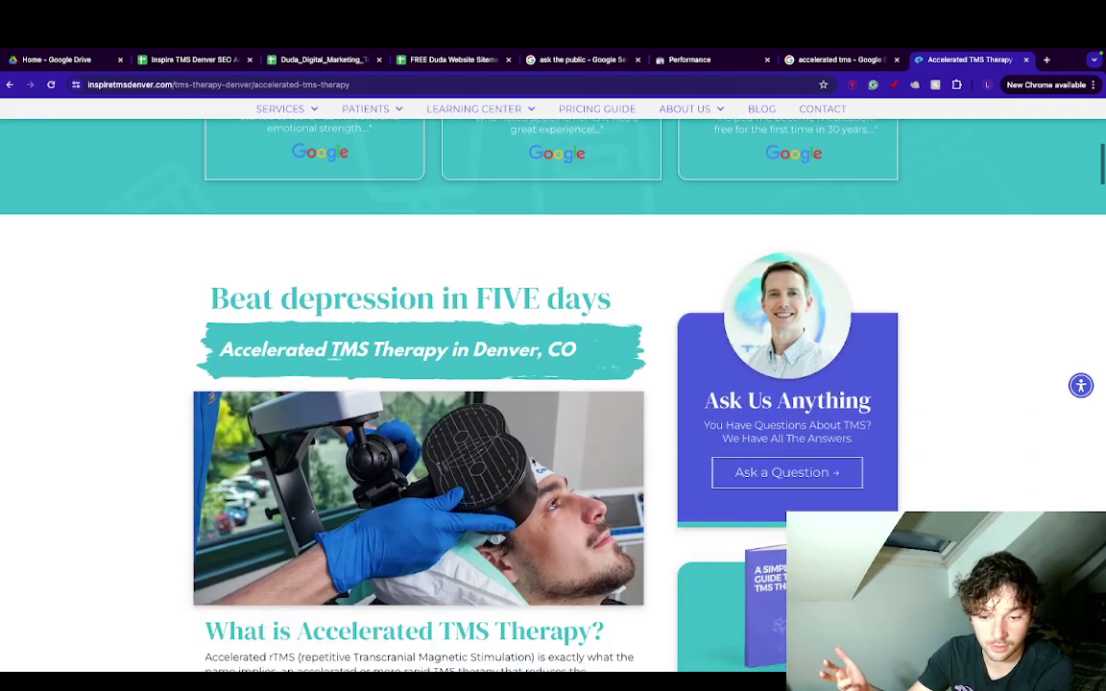
scroll(535, 467, "down", 3)
scroll(535, 467, "down", 2)
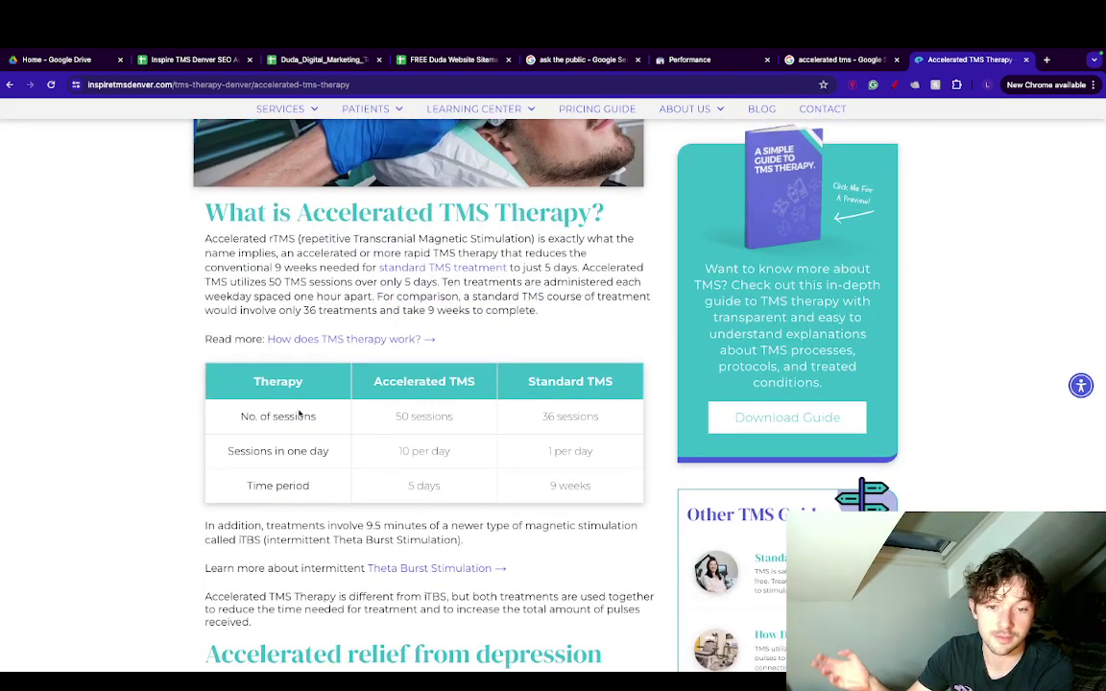
scroll(300, 413, "down", 10)
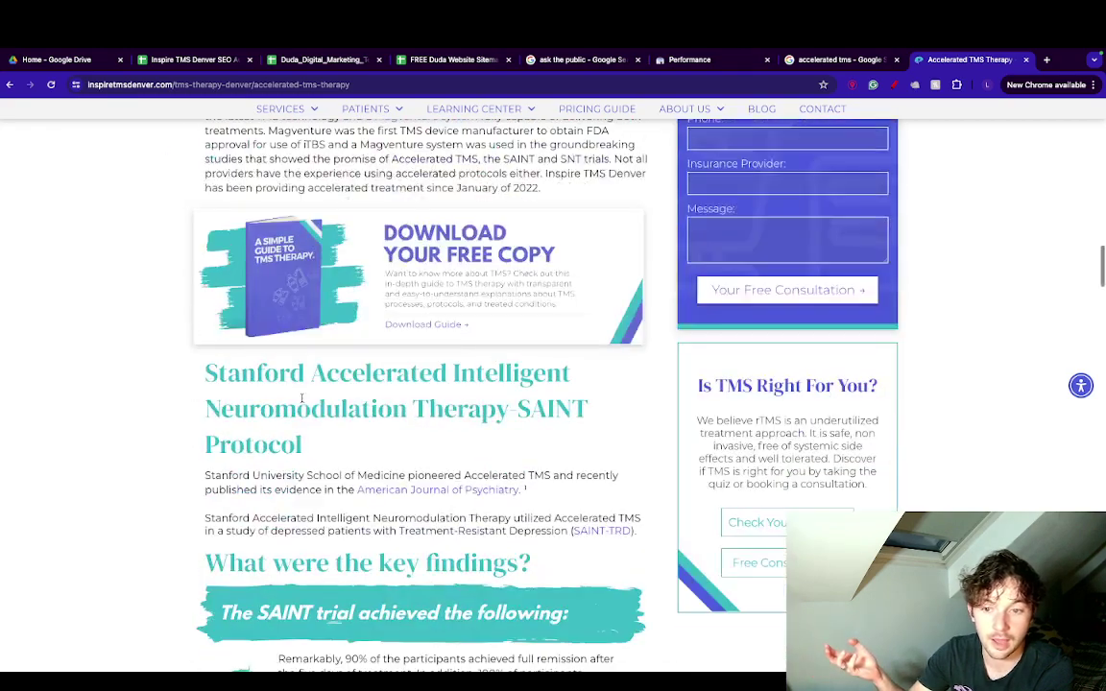
scroll(302, 398, "down", 1)
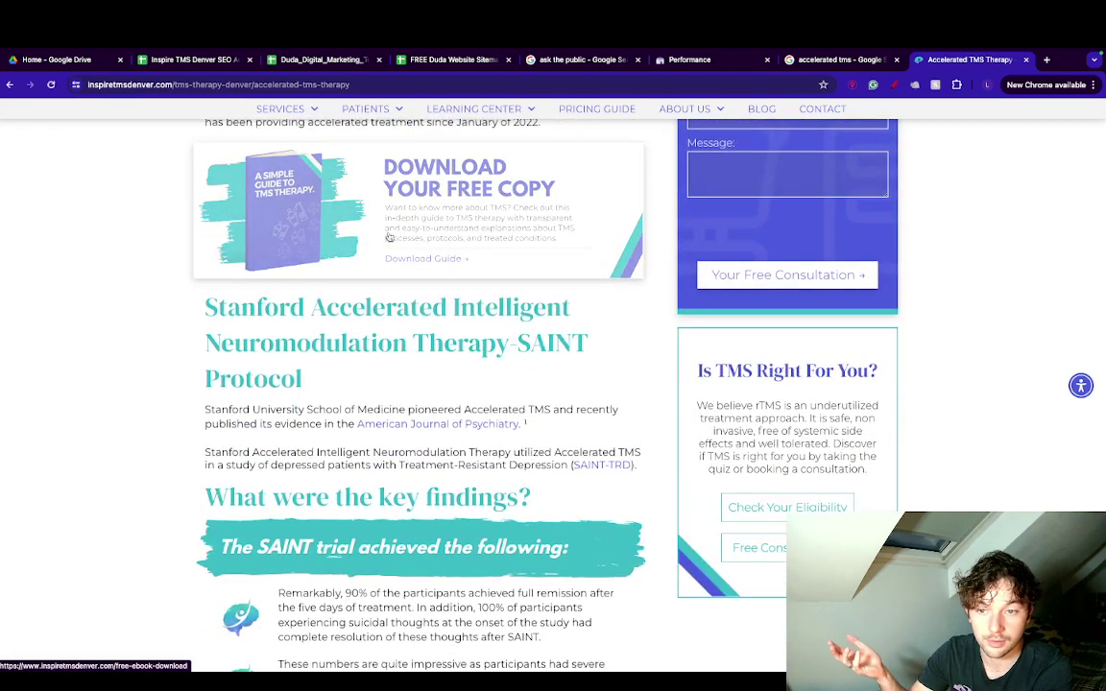
scroll(390, 237, "down", 8)
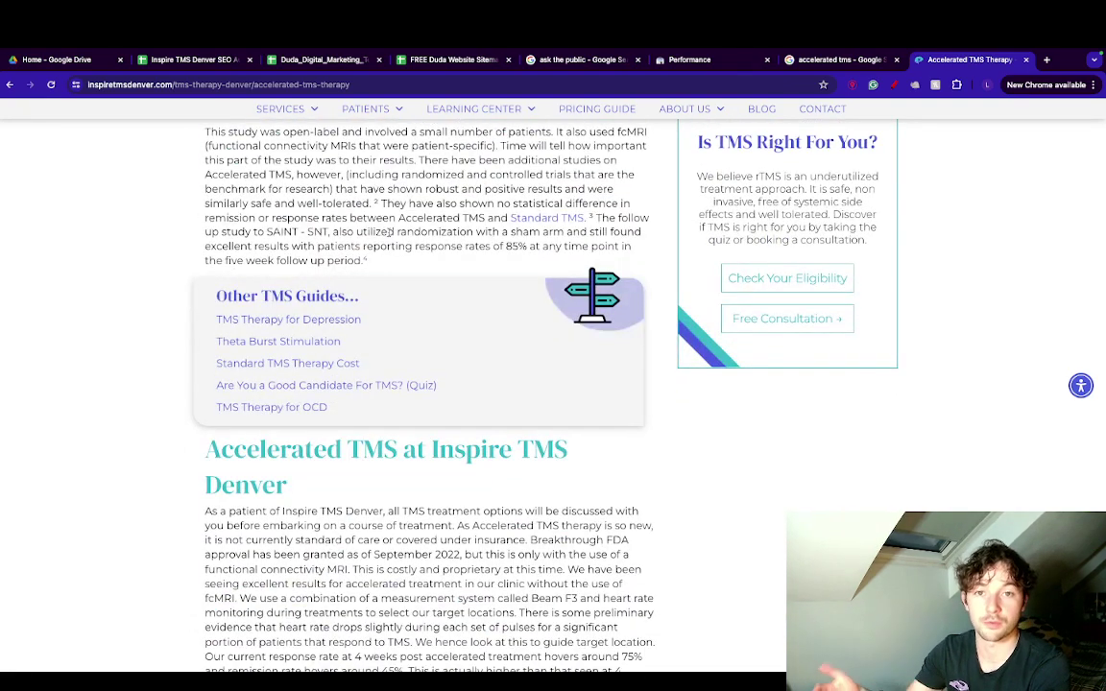
left_click(338, 59)
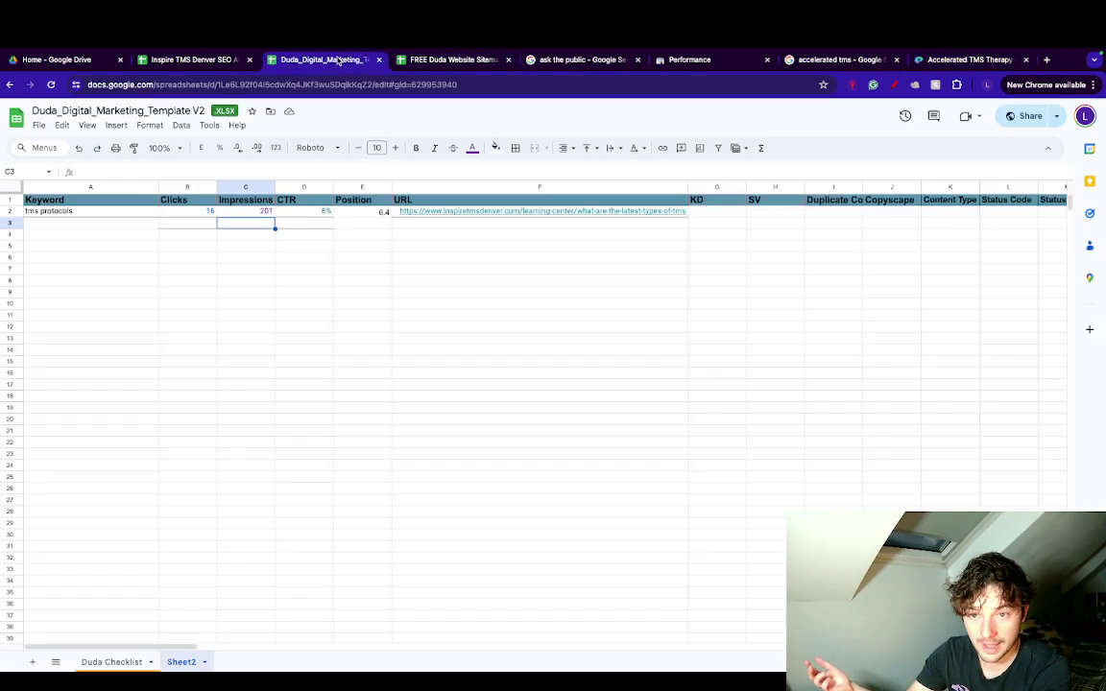
Look over the SEO audit and sitemap template sheets, and check the note on the Duda Checklist's free lead magnets item.
left_click(203, 61)
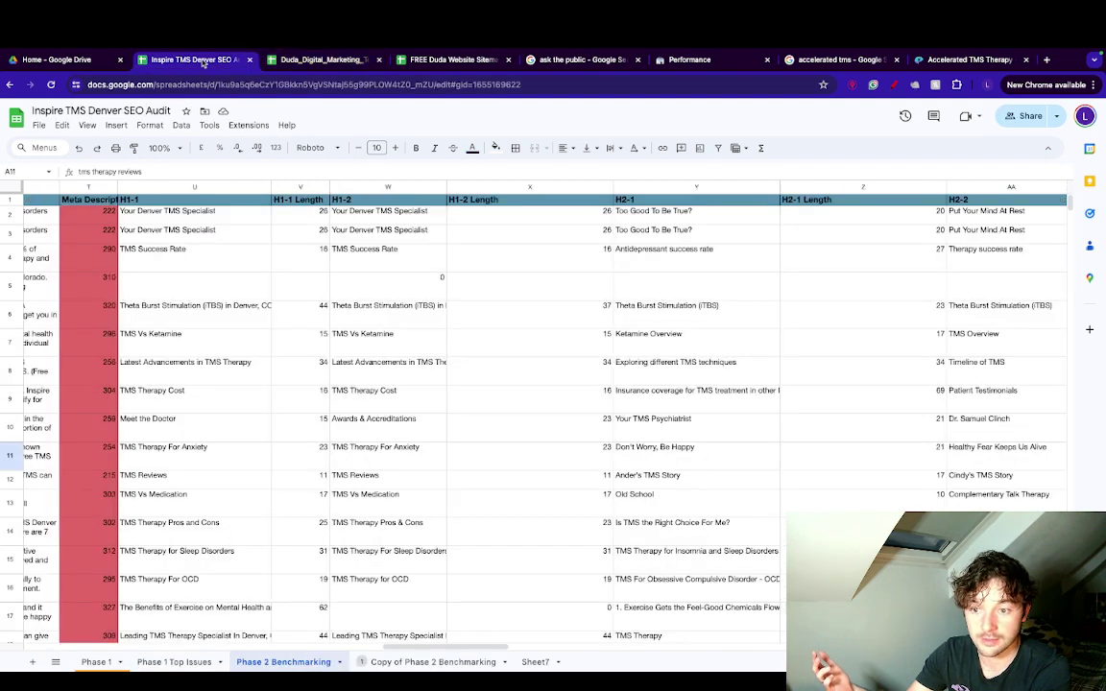
left_click(429, 63)
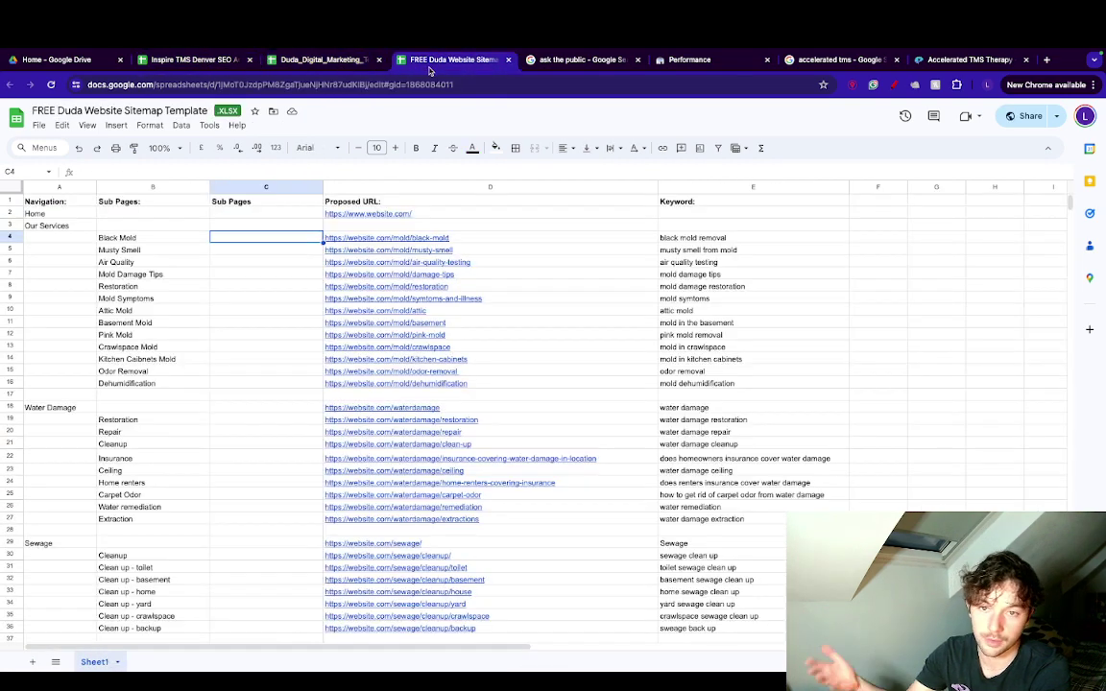
left_click(339, 61)
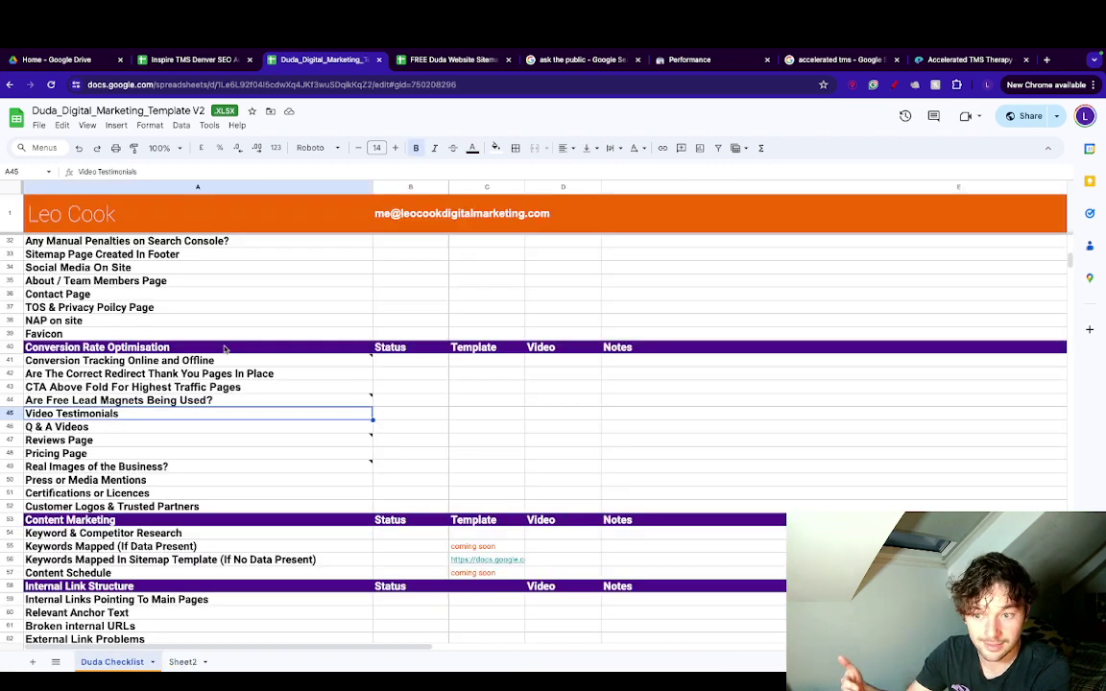
left_click(173, 400)
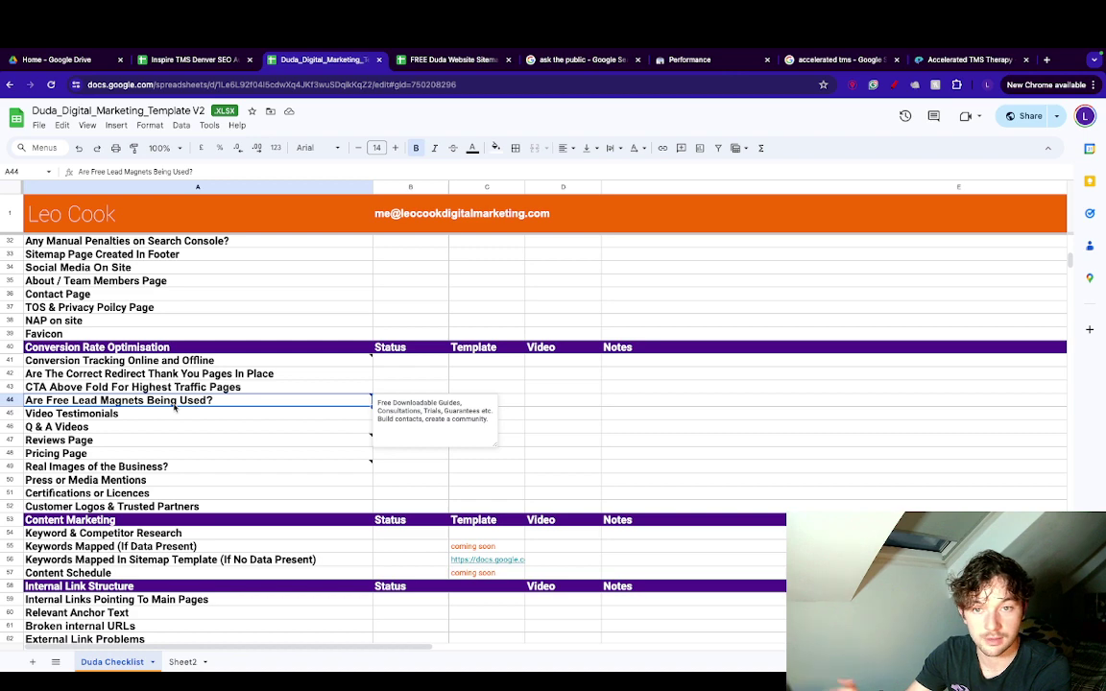
Review the clinic, Accelerated TMS Cost and Google review sections of Inspire TMS Denver's Accelerated TMS Therapy page.
left_click(970, 60)
scroll(547, 312, "down", 3)
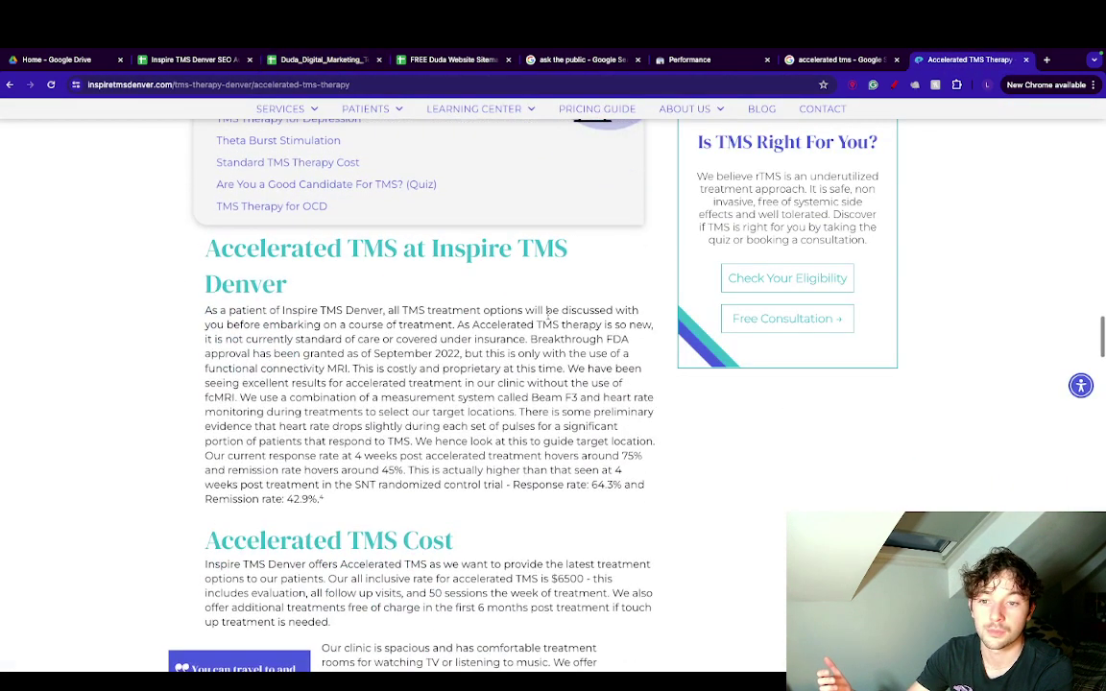
scroll(547, 312, "down", 5)
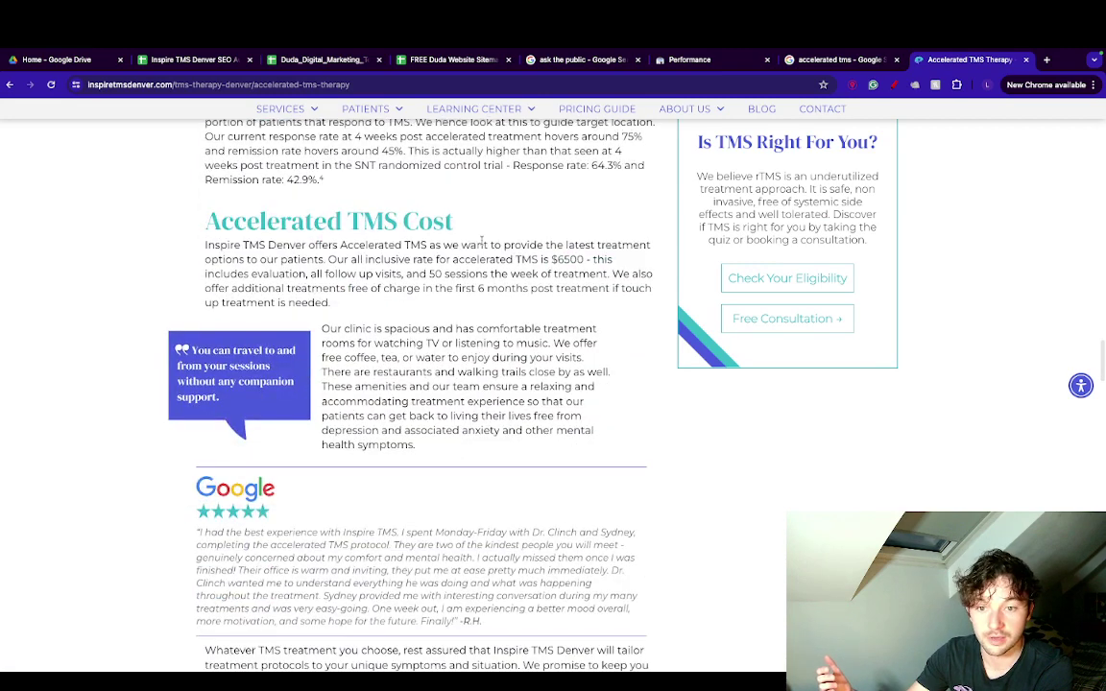
scroll(482, 241, "down", 3)
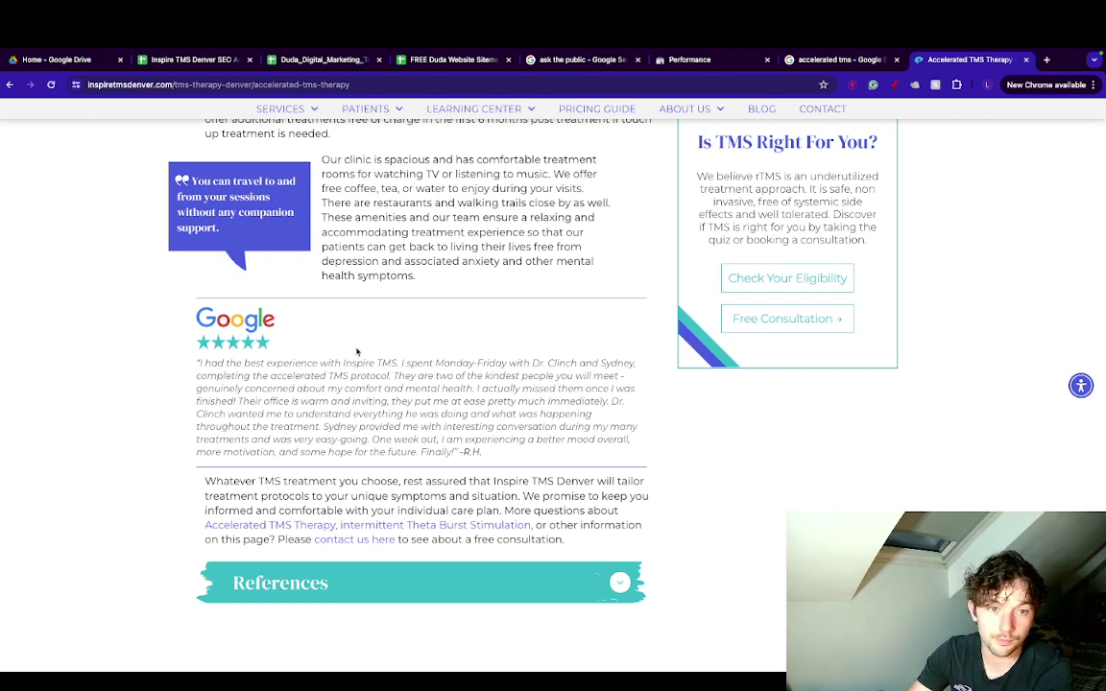
scroll(356, 351, "up", 8)
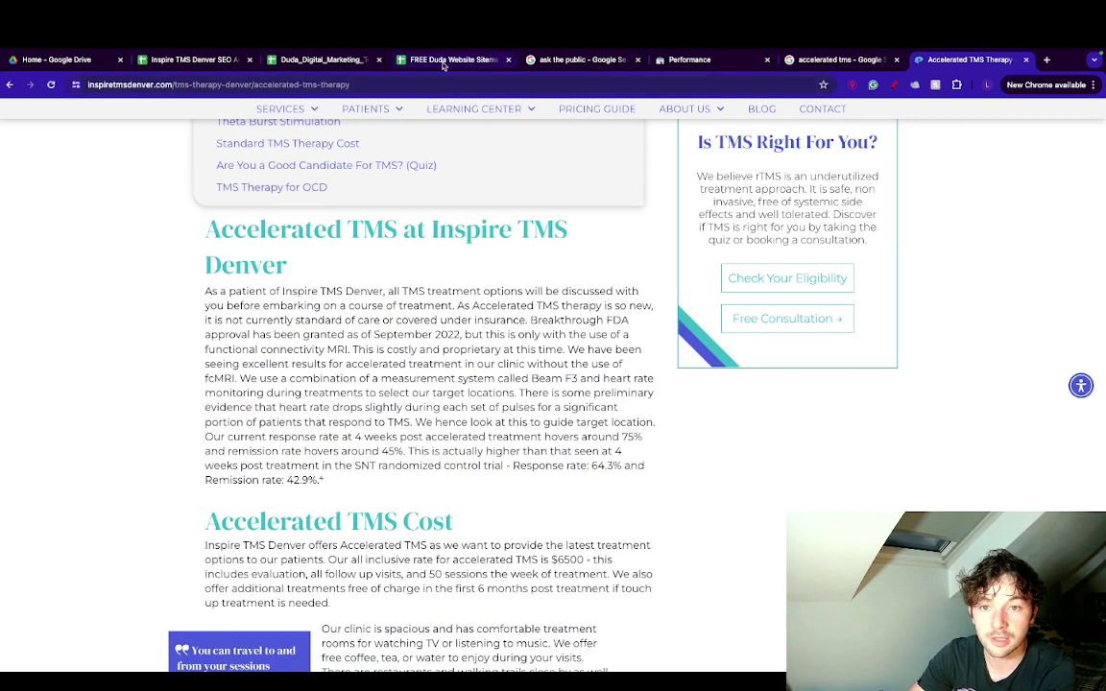
Look through the sitemap template, Phase 2 Benchmarking sheet and Duda Checklist, and examine the column headings of the keyword table on Sheet2.
left_click(444, 59)
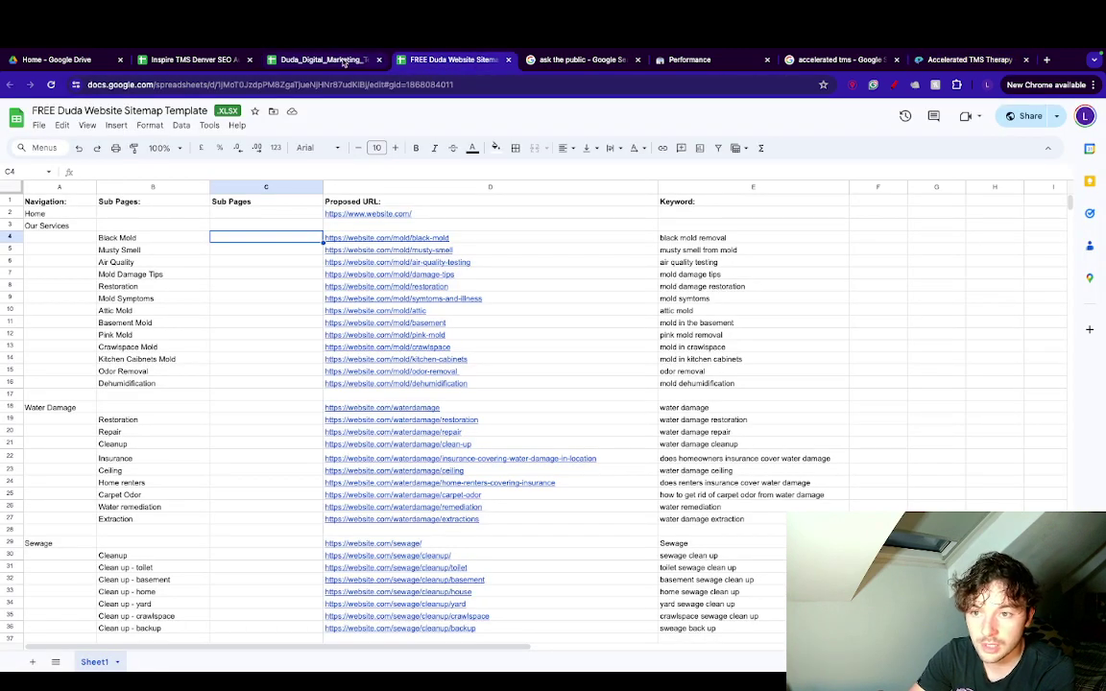
left_click(184, 61)
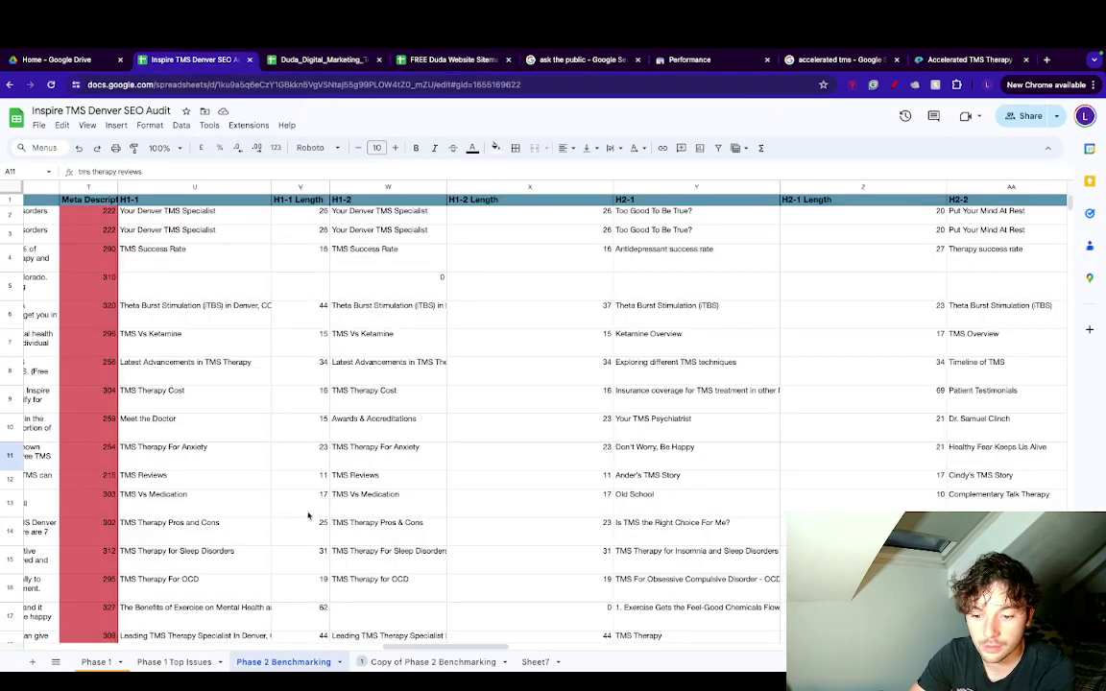
left_click(323, 59)
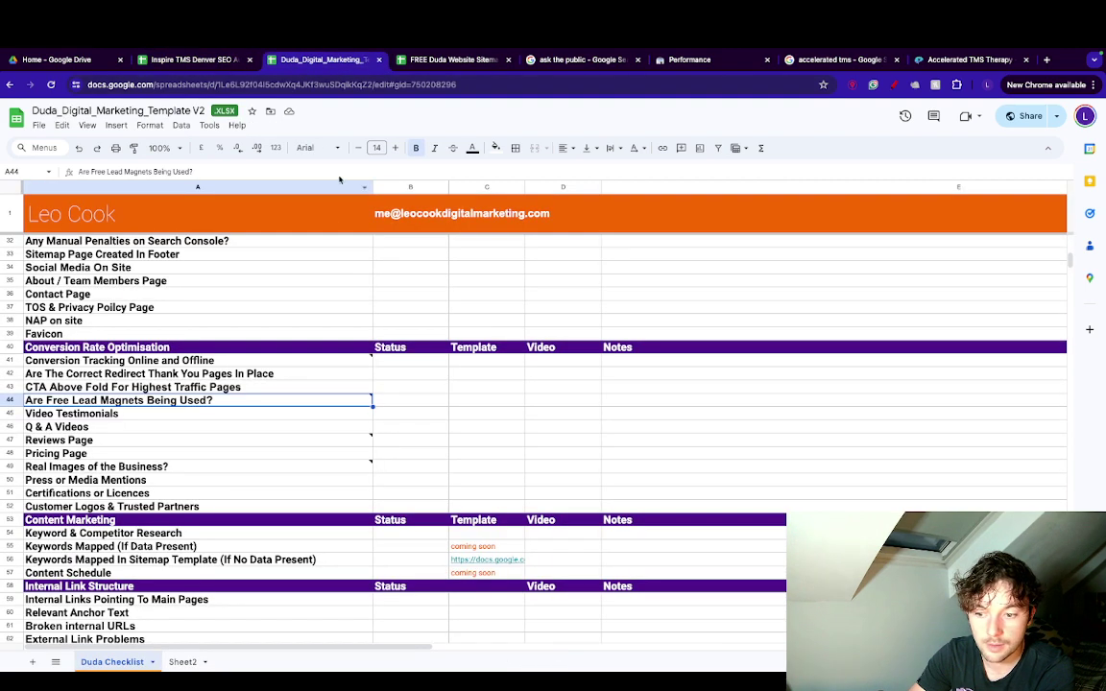
left_click(178, 663)
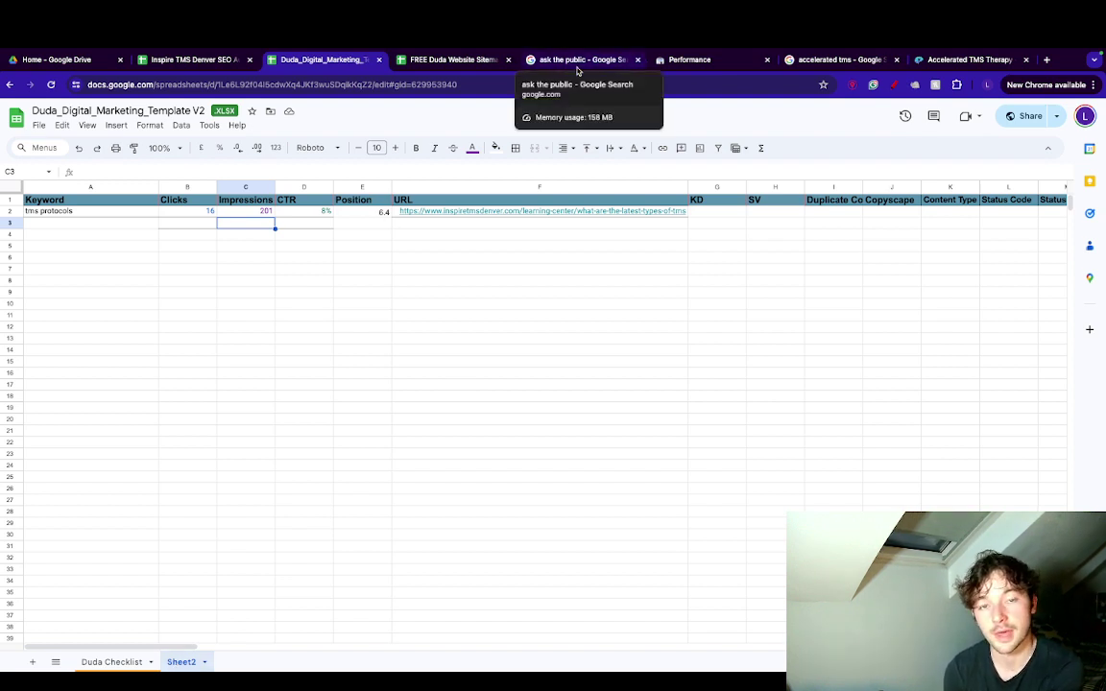
left_click(420, 247)
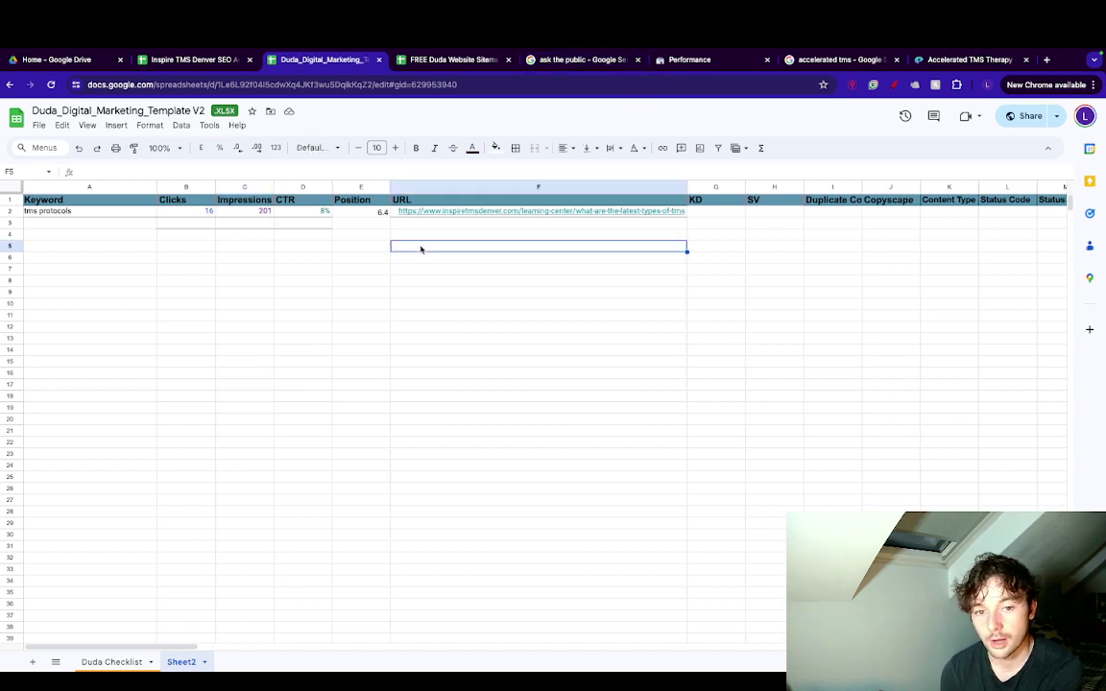
scroll(421, 249, "right", 3)
scroll(420, 249, "left", 3)
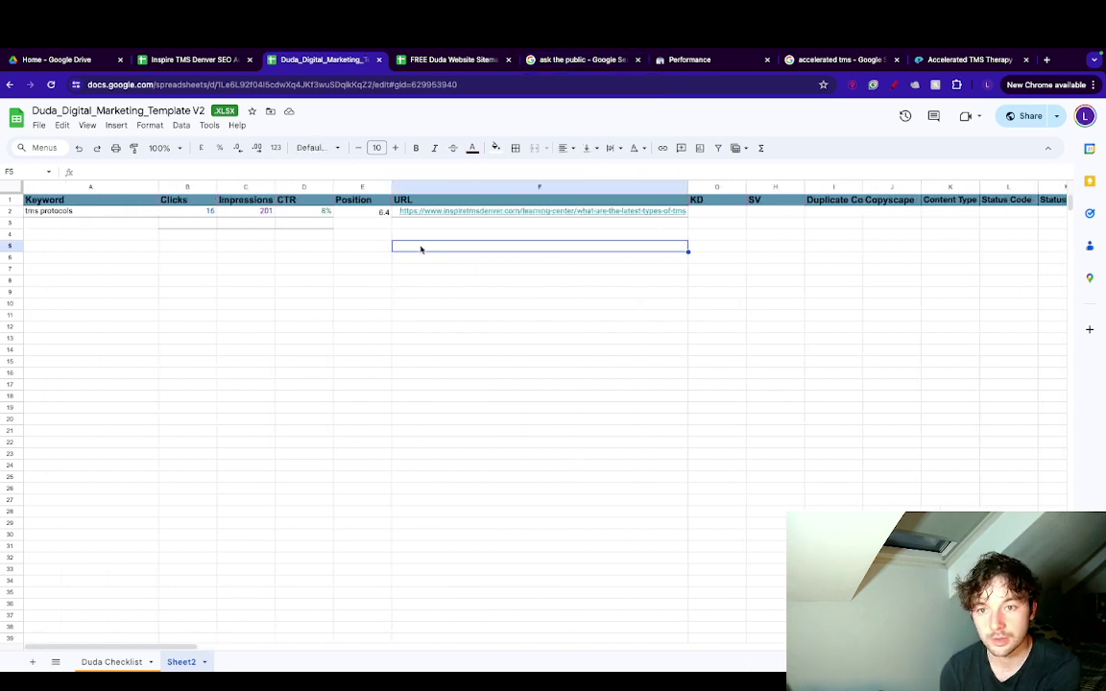
left_click(470, 59)
left_click(323, 61)
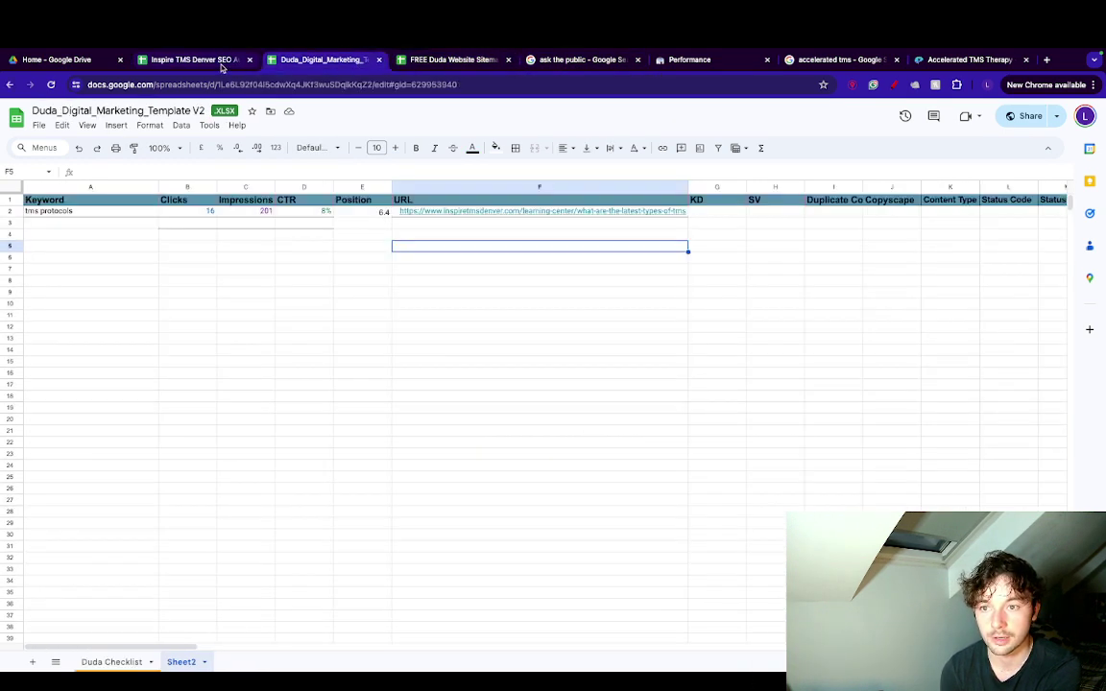
Copy rows 2 to 4, from tms denver to tms success rate, on the Phase 2 Benchmarking sheet of Inspire TMS Denver SEO Audit.
left_click(222, 61)
scroll(231, 356, "left", 15)
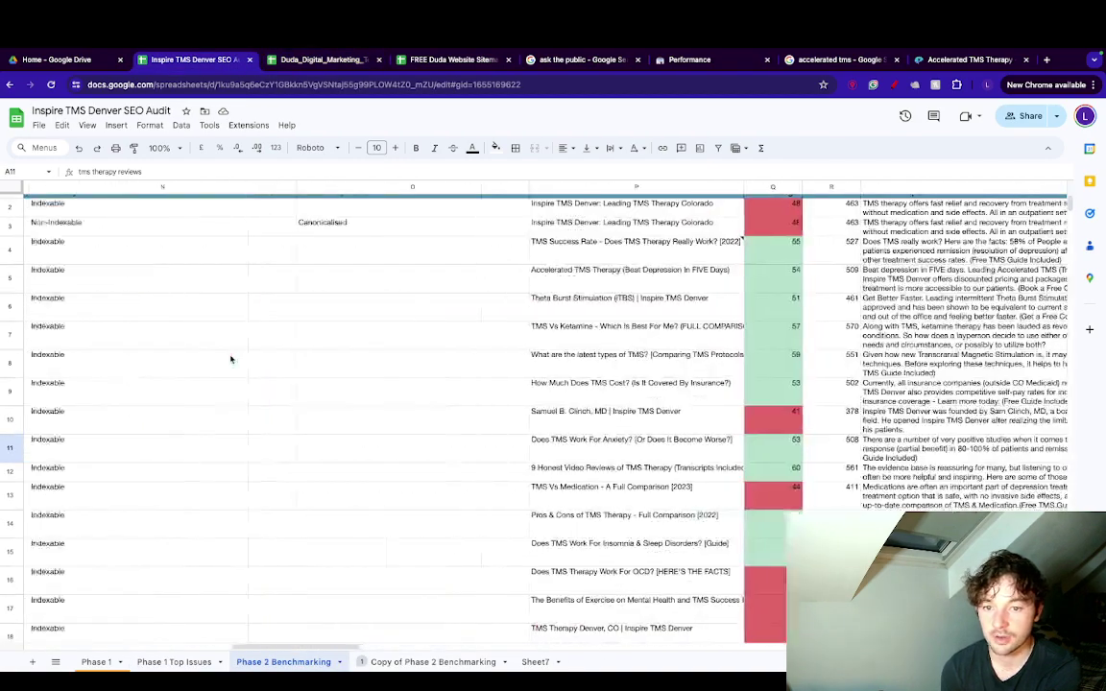
scroll(230, 359, "left", 5)
scroll(240, 353, "up", 1)
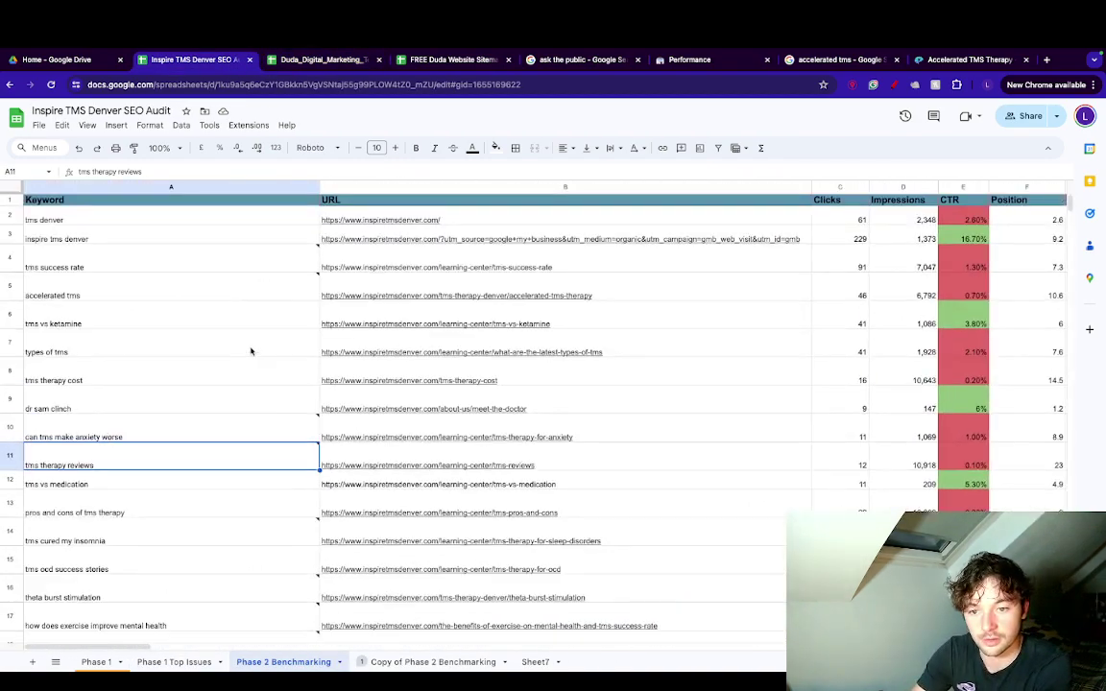
left_click(12, 217)
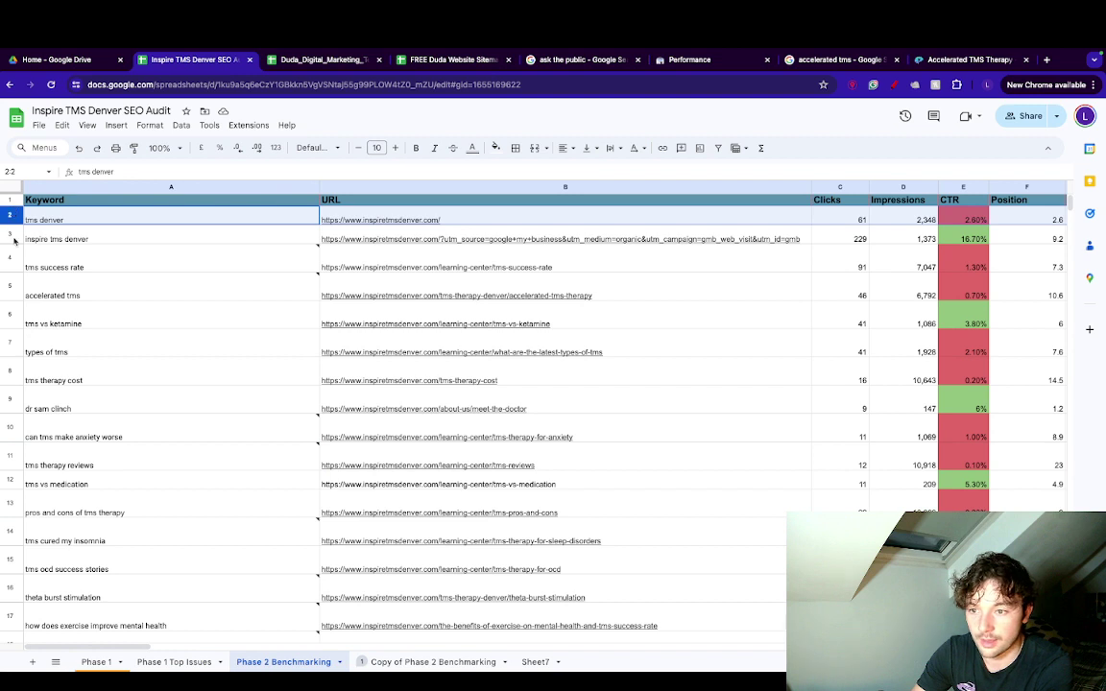
key("ctrl+c")
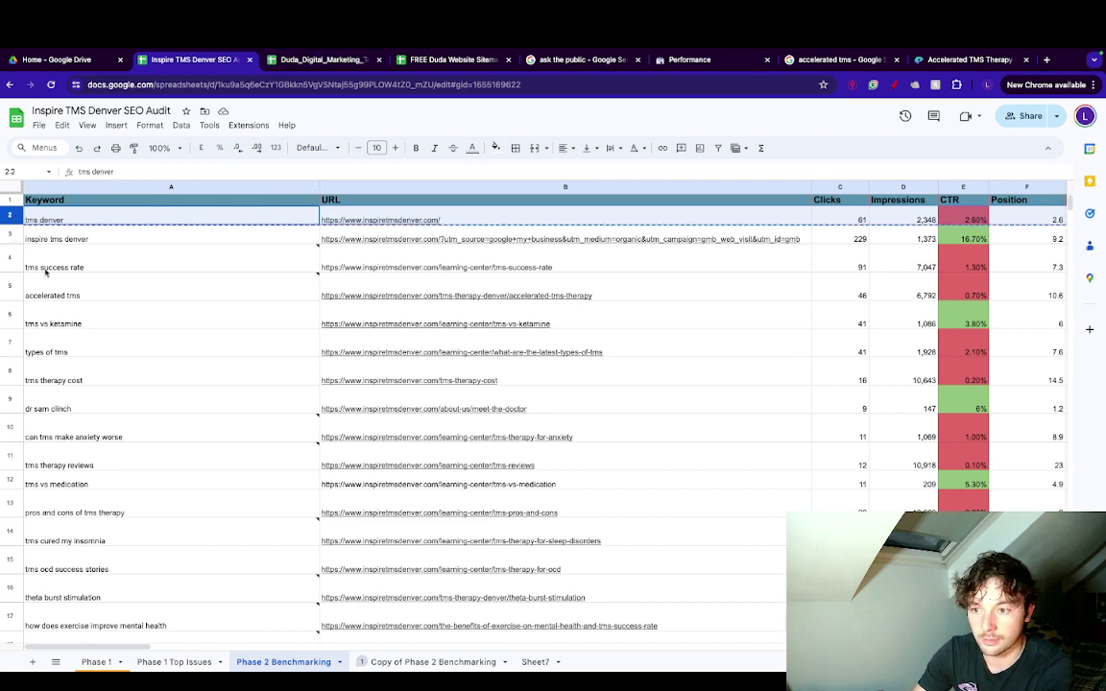
left_click(13, 239, "shift")
left_click(10, 262, "shift")
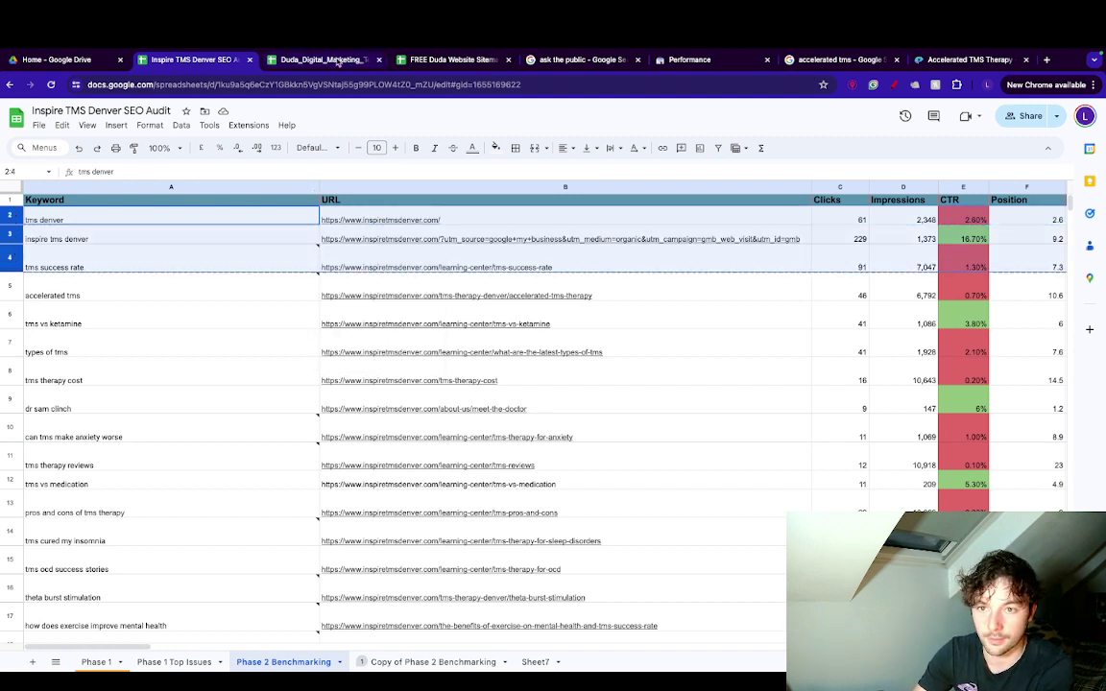
Clear rows 2 to 4 on Sheet2 of Duda_Digital_Marketing_Template V2 and paste the copied benchmarking rows there.
left_click(305, 59)
left_click(438, 64)
left_click(348, 65)
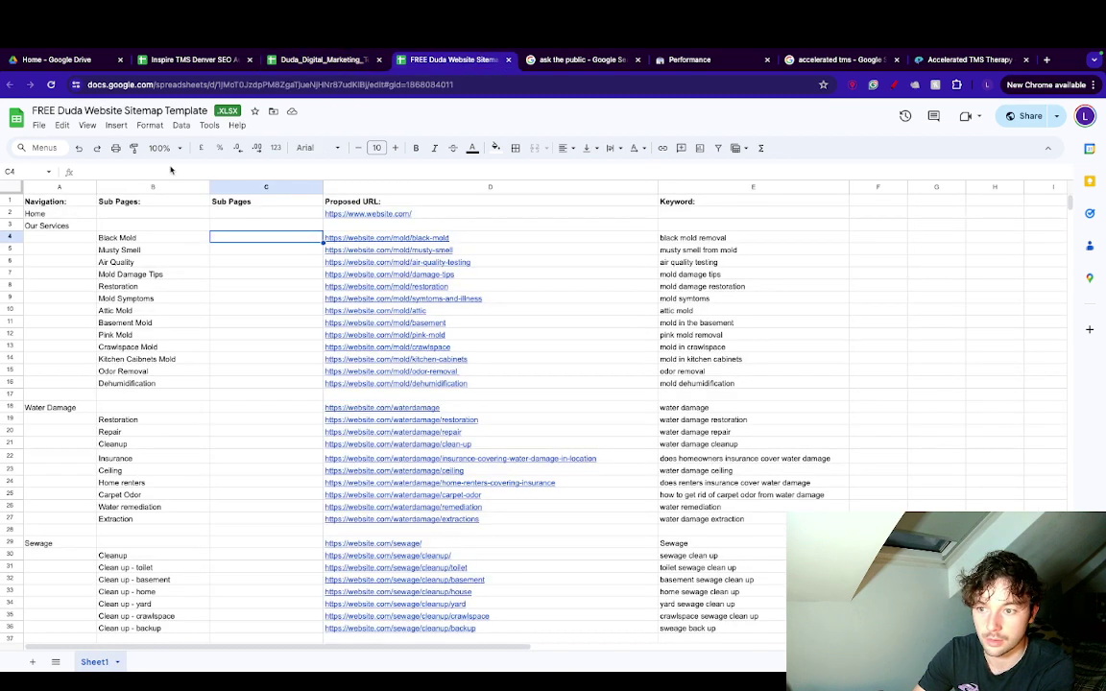
left_click(12, 211)
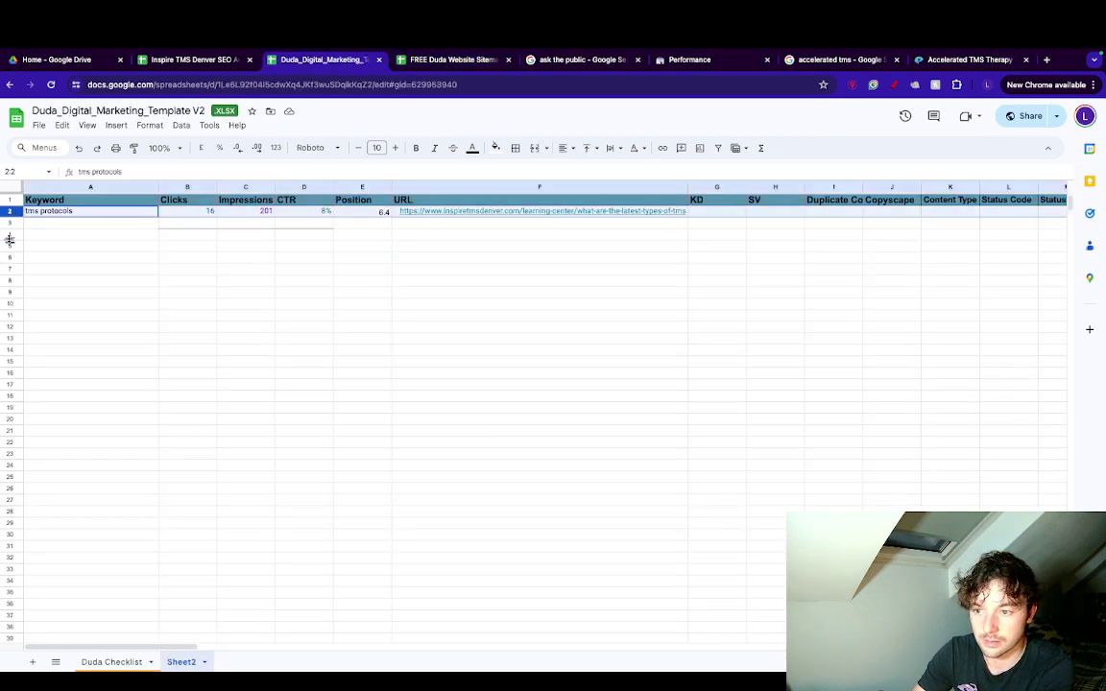
left_click(12, 233, "shift")
key("Delete")
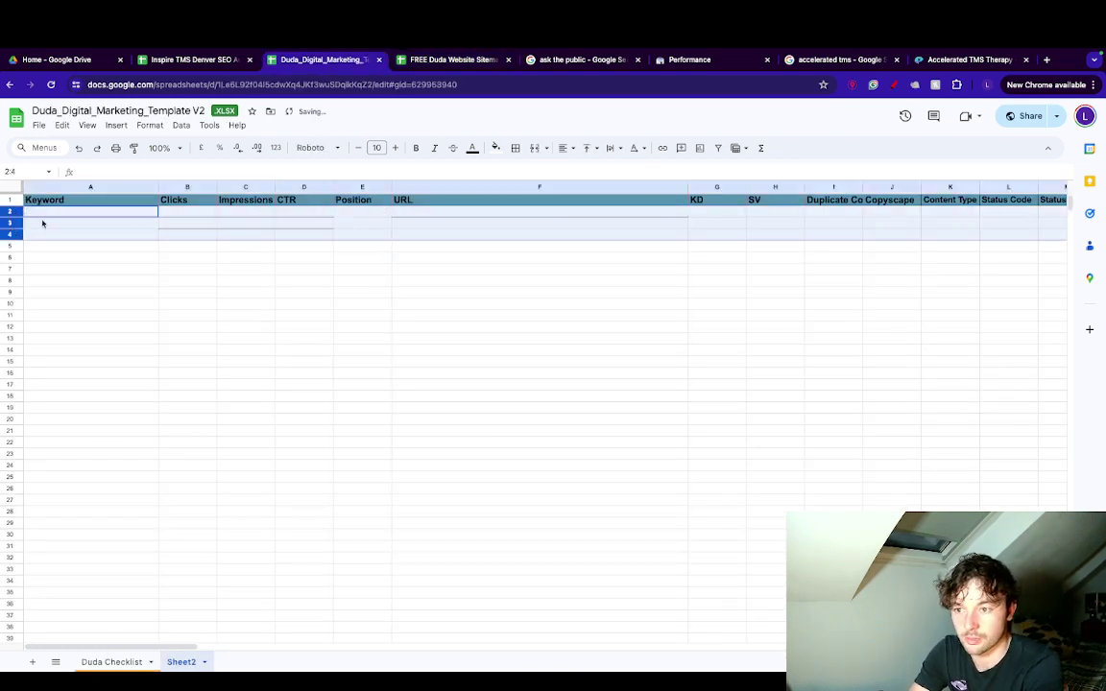
left_click(7, 211)
key("ctrl+z")
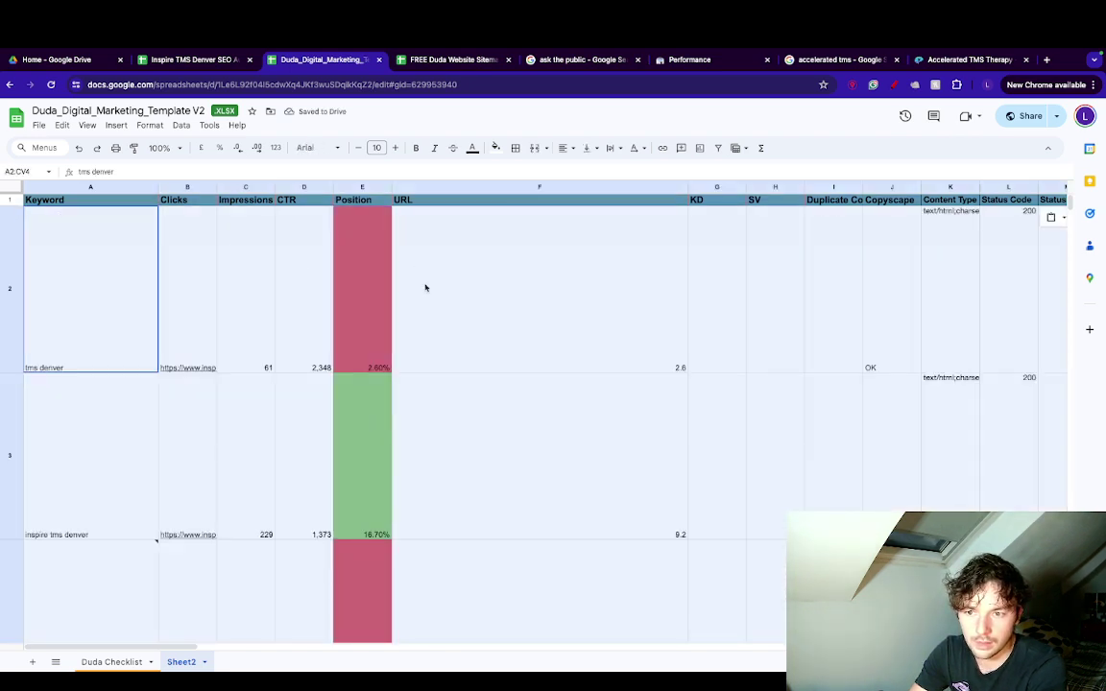
Widen the Impressions and CTR columns on Sheet2 and look over the pasted keyword rows.
left_click(234, 239)
left_click(435, 224)
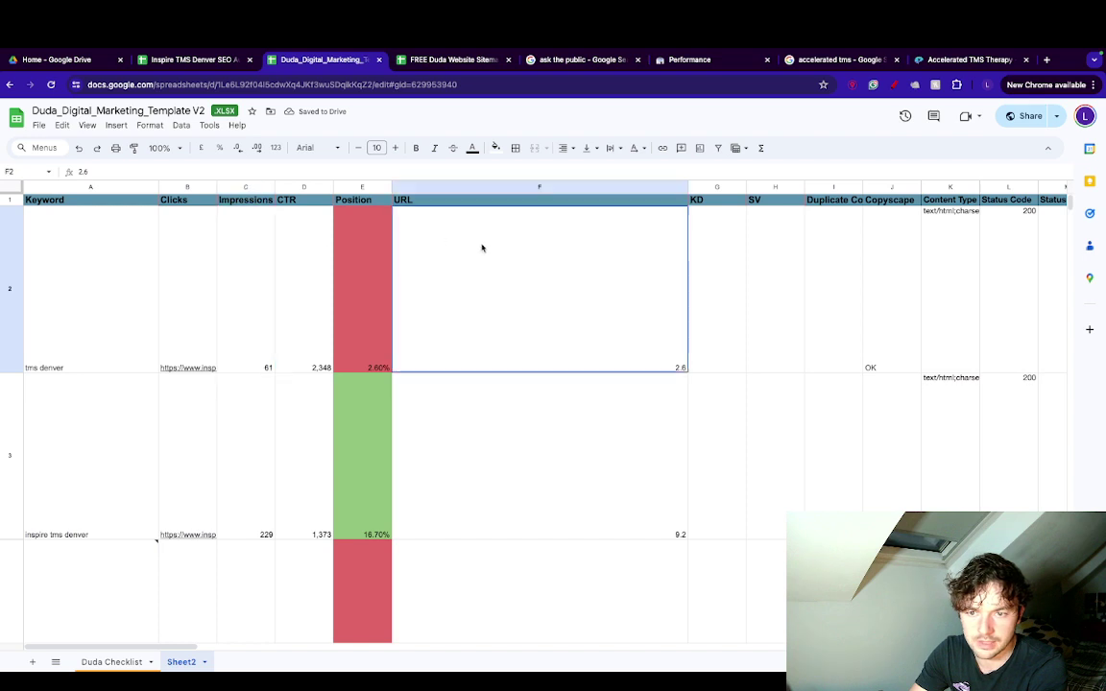
left_click_drag(275, 187, 395, 186)
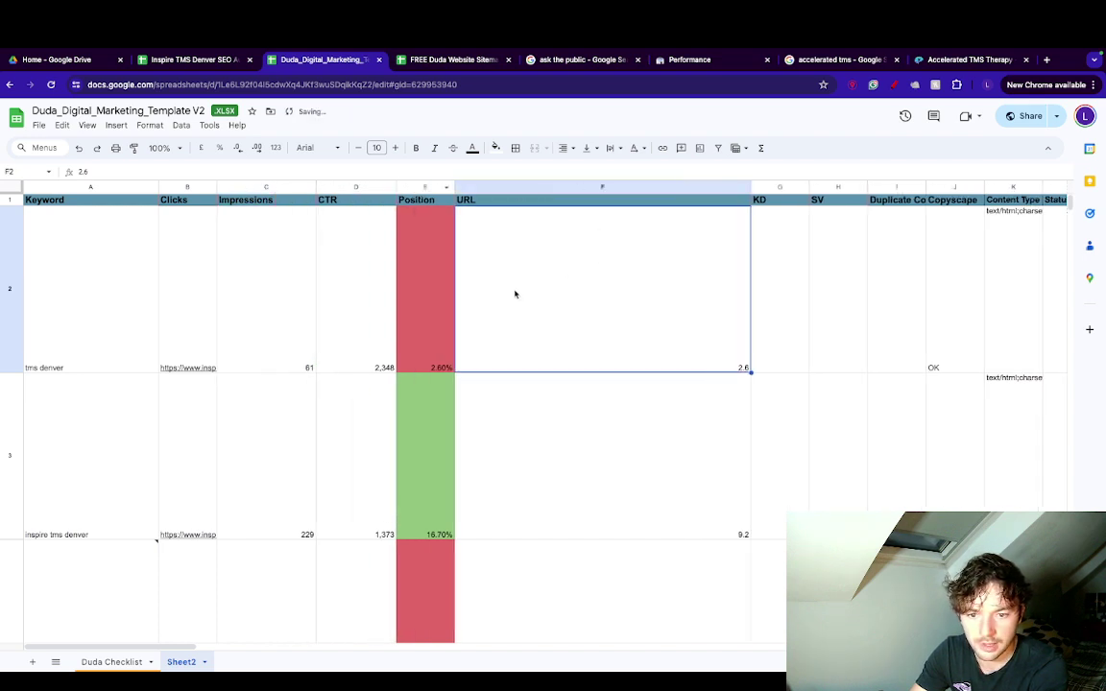
left_click(425, 186)
left_click(492, 345)
scroll(486, 346, "down", 1)
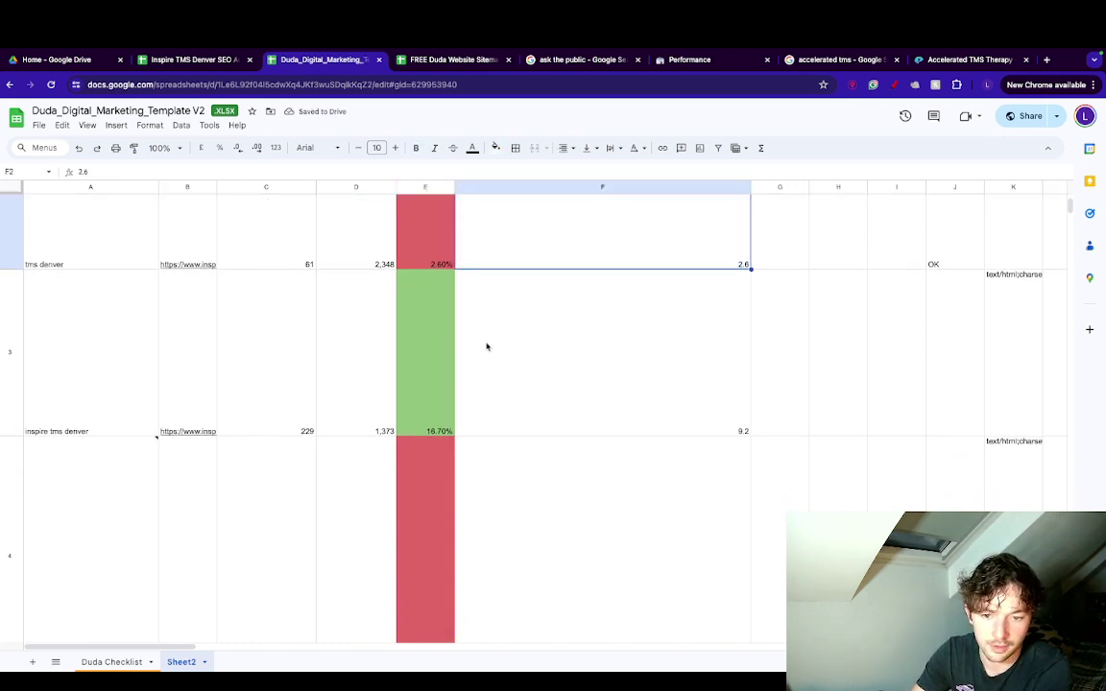
scroll(504, 384, "up", 2)
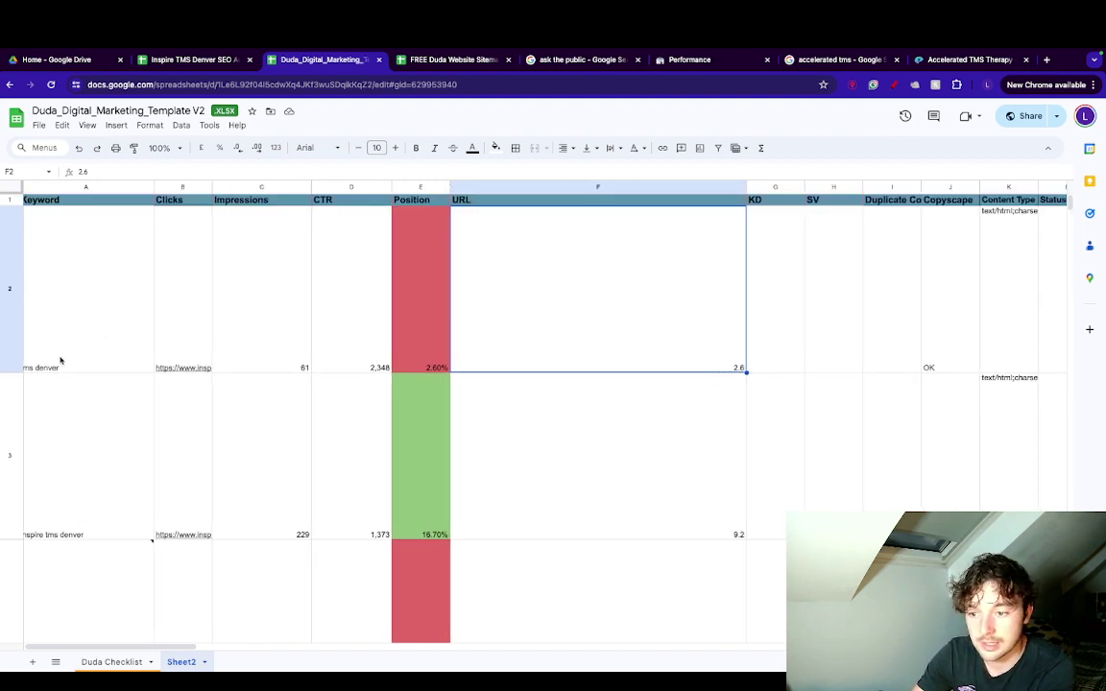
scroll(60, 361, "down", 1)
left_click(419, 188)
right_click(420, 187)
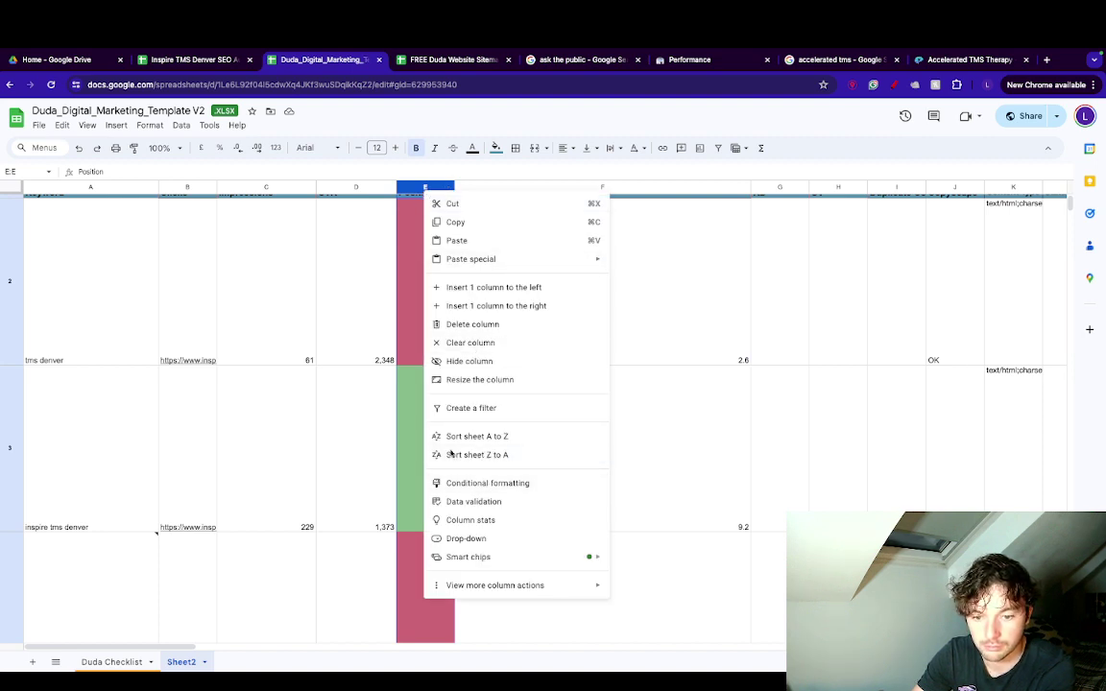
left_click(313, 294)
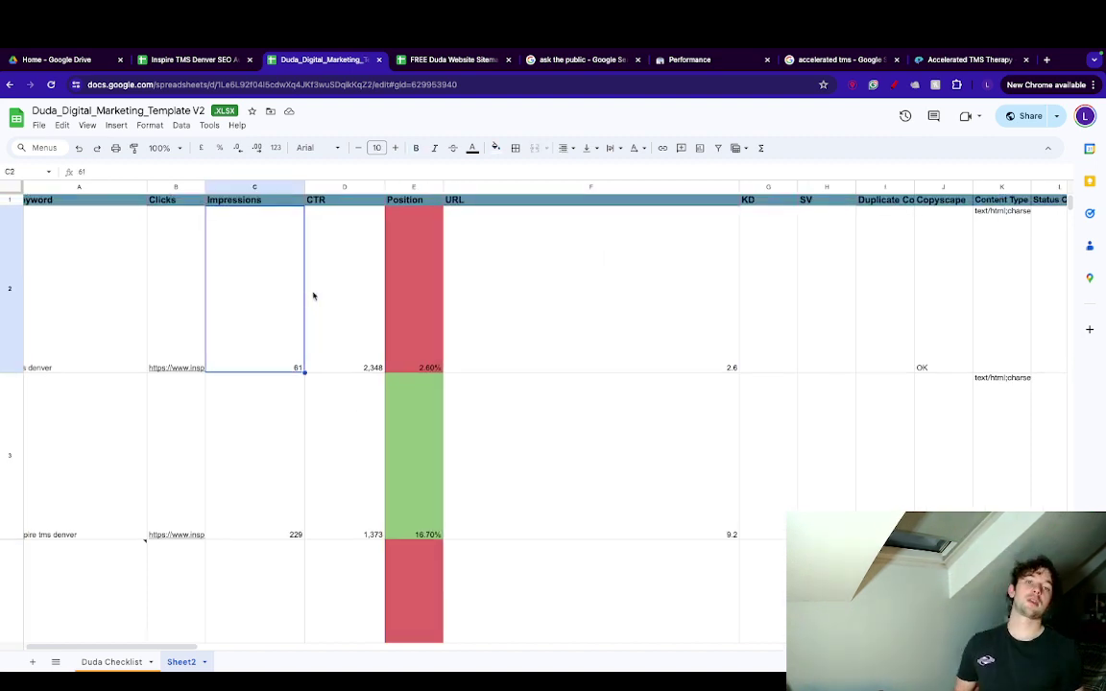